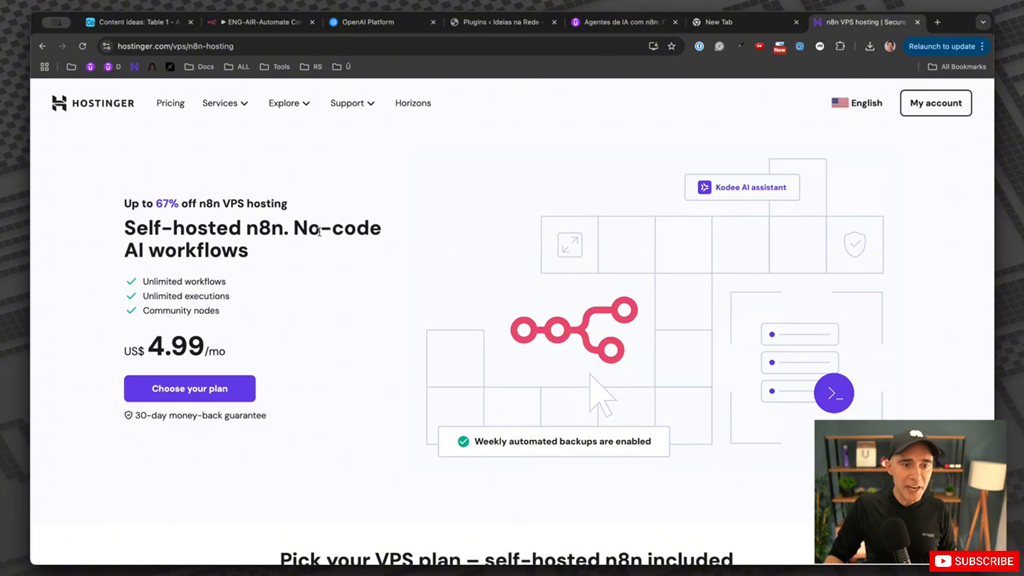
Choose the KVM 1 VPS plan (US$ 4.99/mo) from Hostinger's VPS plan options.
drag(298, 227, 246, 253)
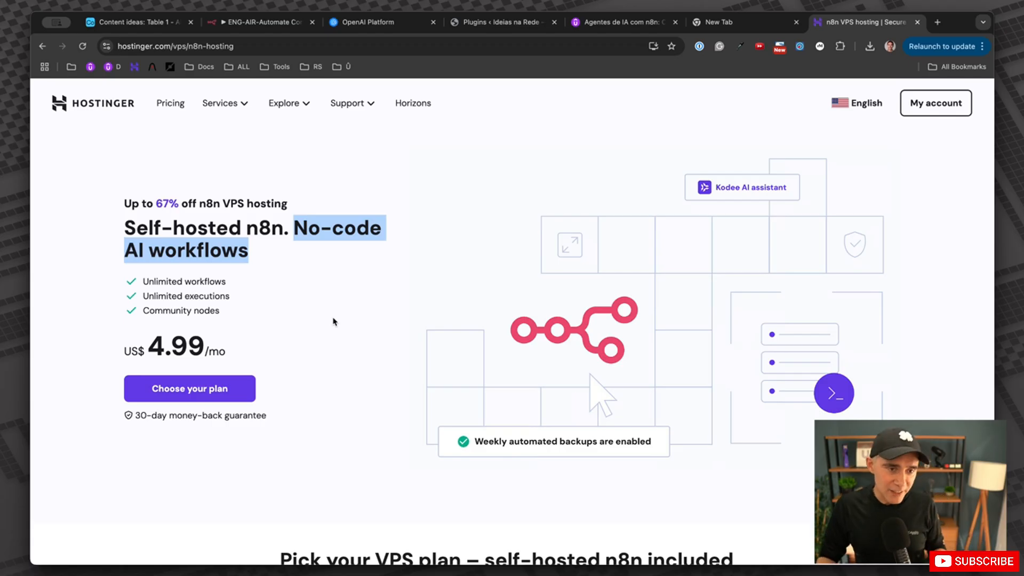
click(349, 321)
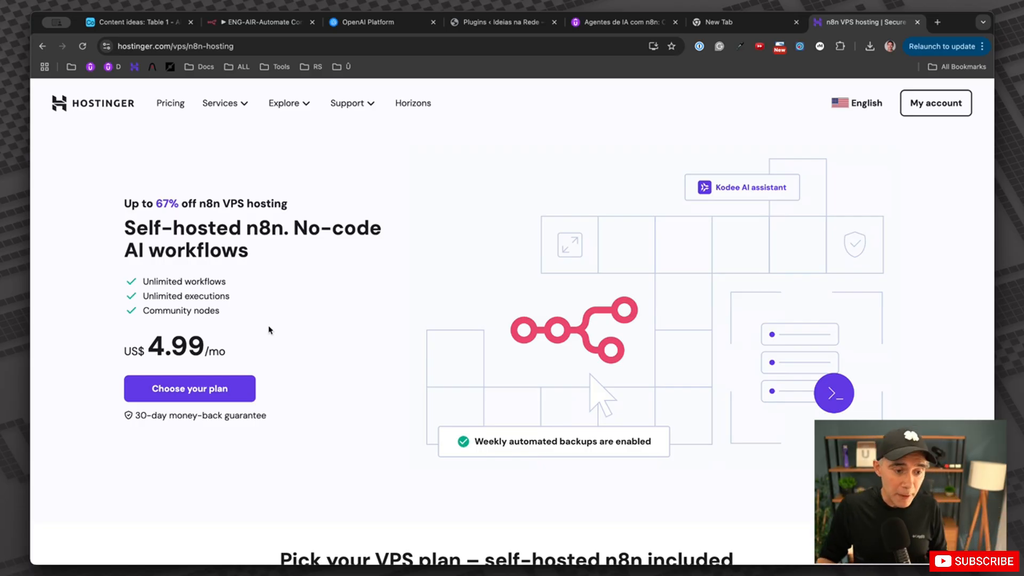
click(216, 395)
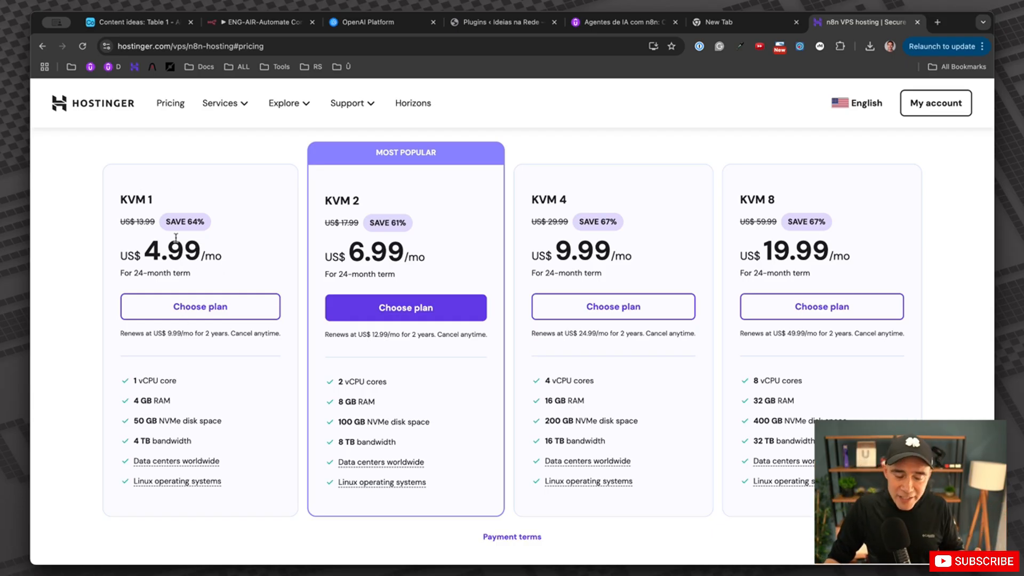
click(203, 315)
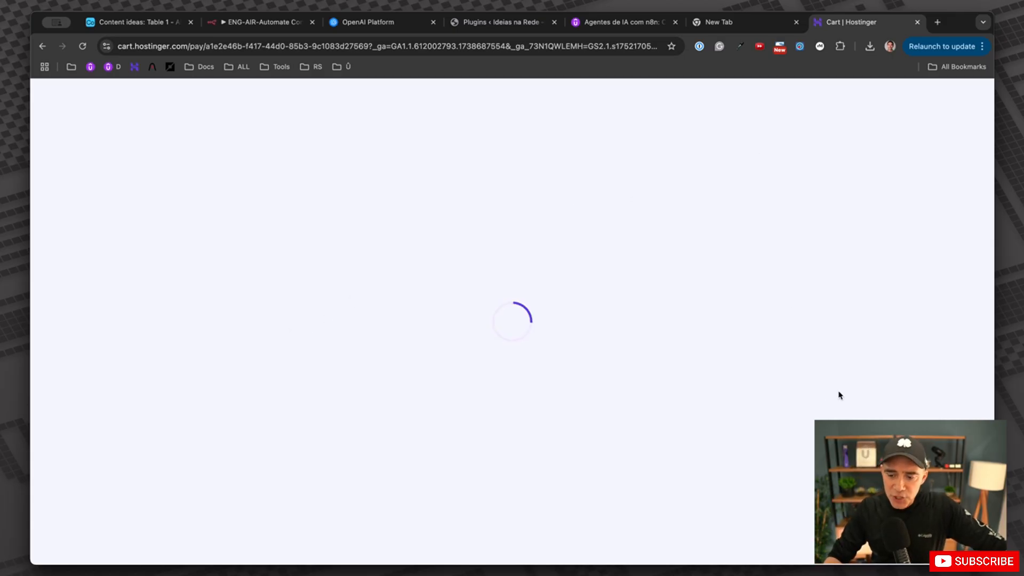
Try a 12-month billing period, then return KVM 1 to 24 months at a US$ 119.76 subtotal.
scroll(294, 321, down, 1)
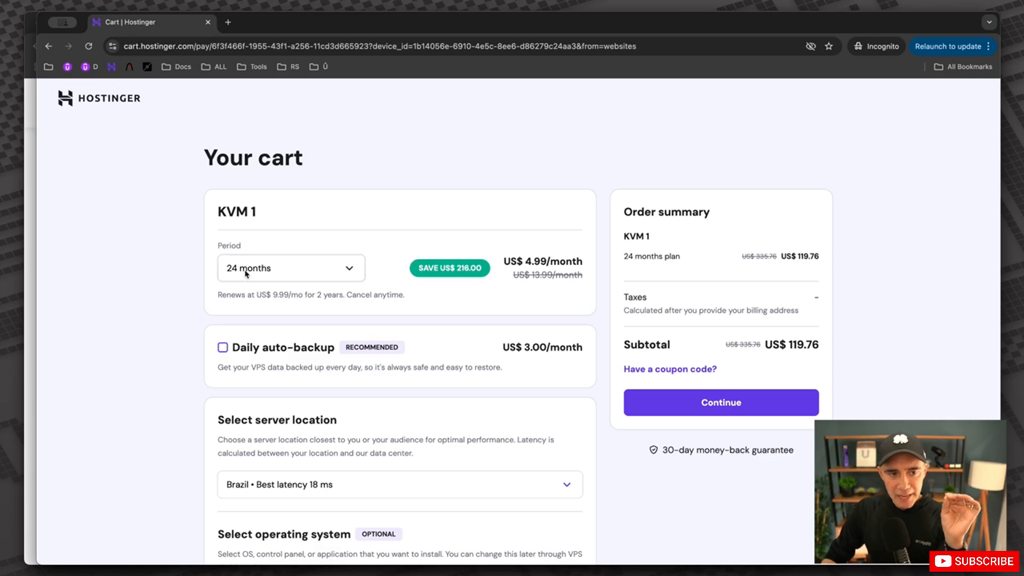
scroll(256, 246, down, 1)
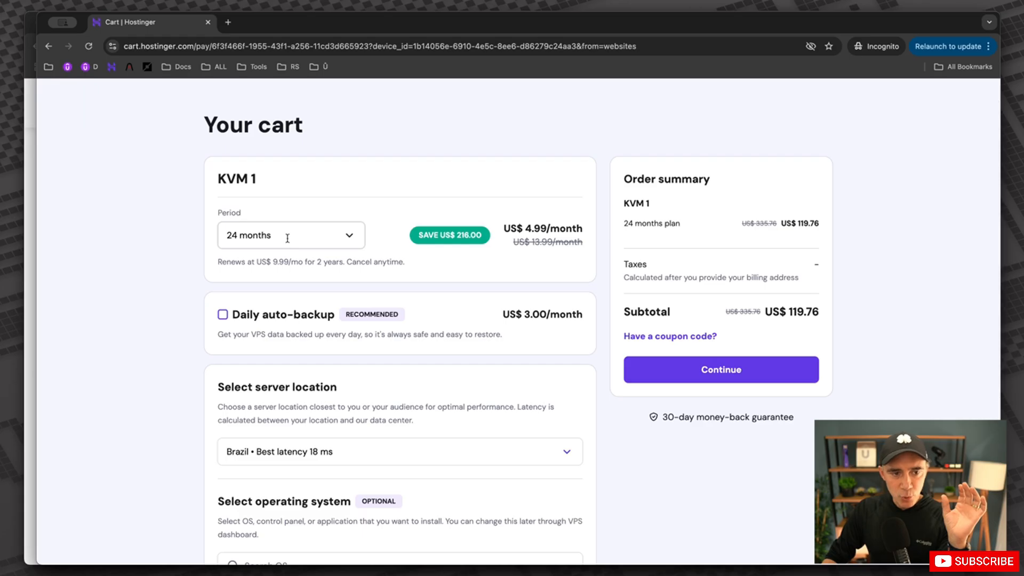
drag(531, 230, 576, 231)
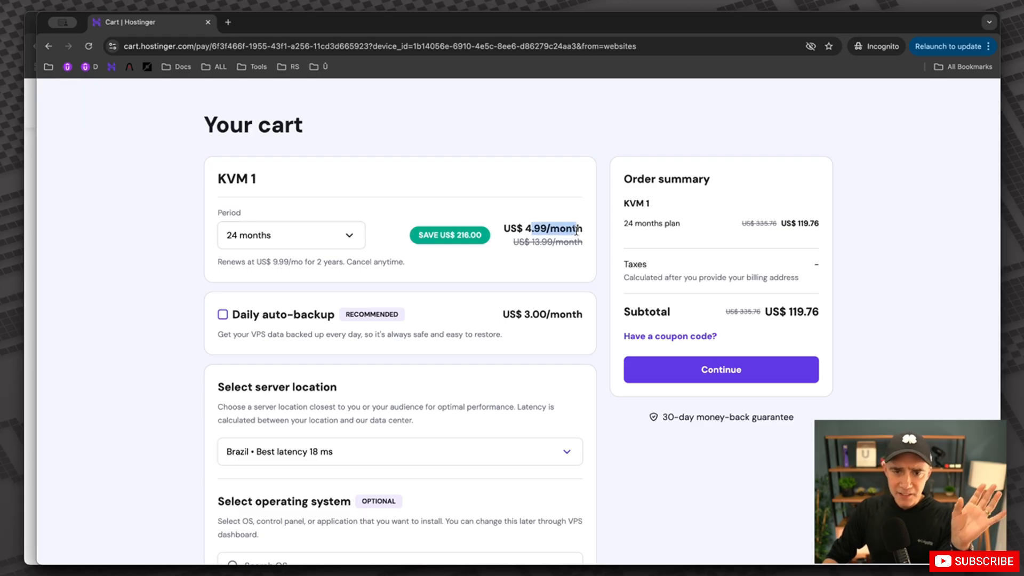
click(349, 235)
click(303, 291)
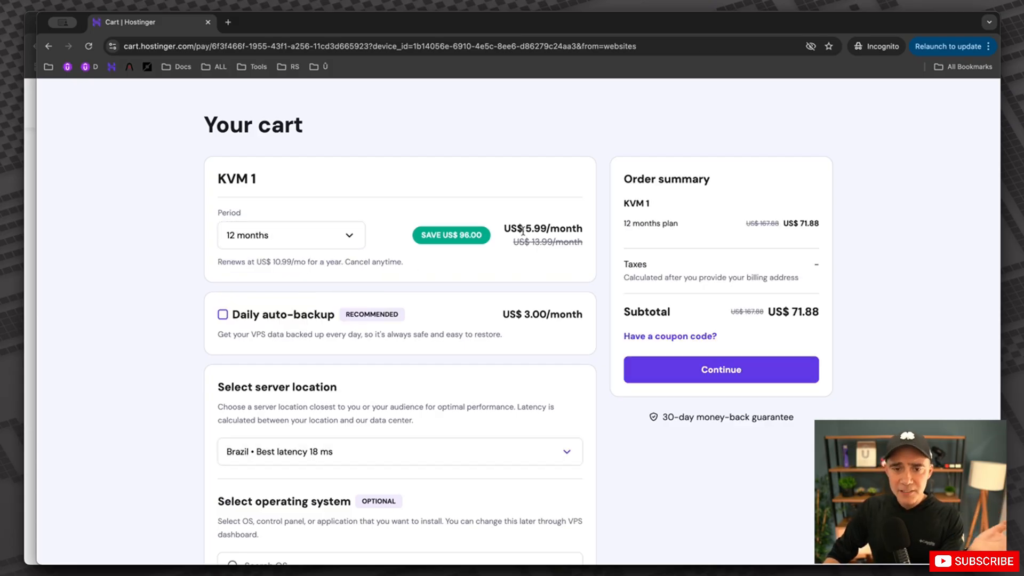
click(316, 238)
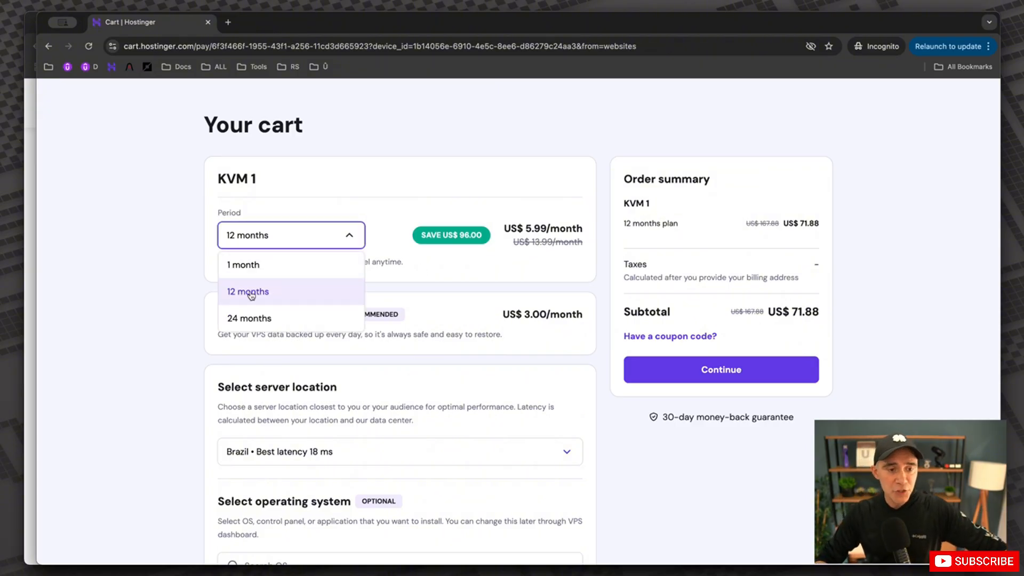
click(242, 320)
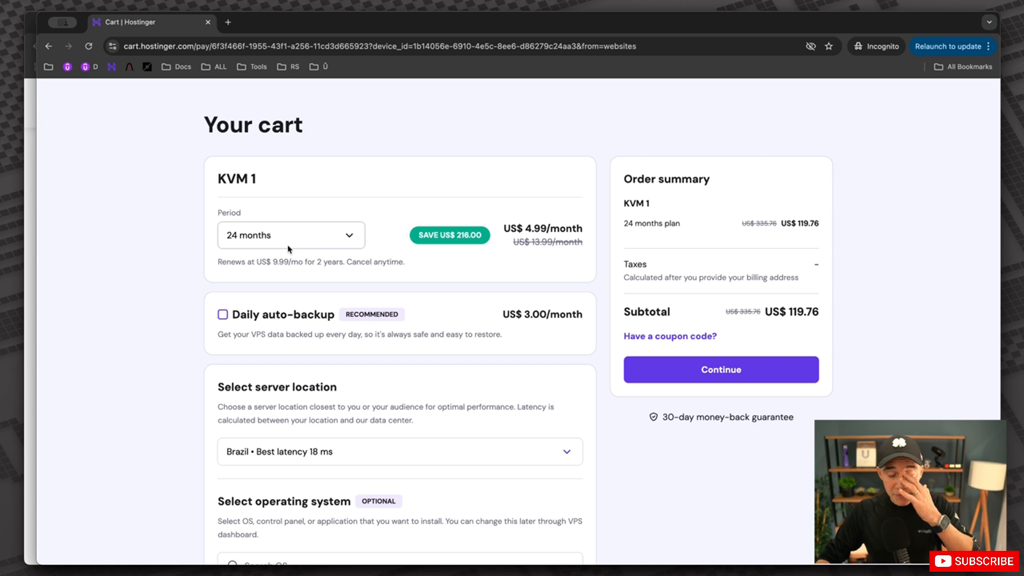
drag(762, 315, 835, 307)
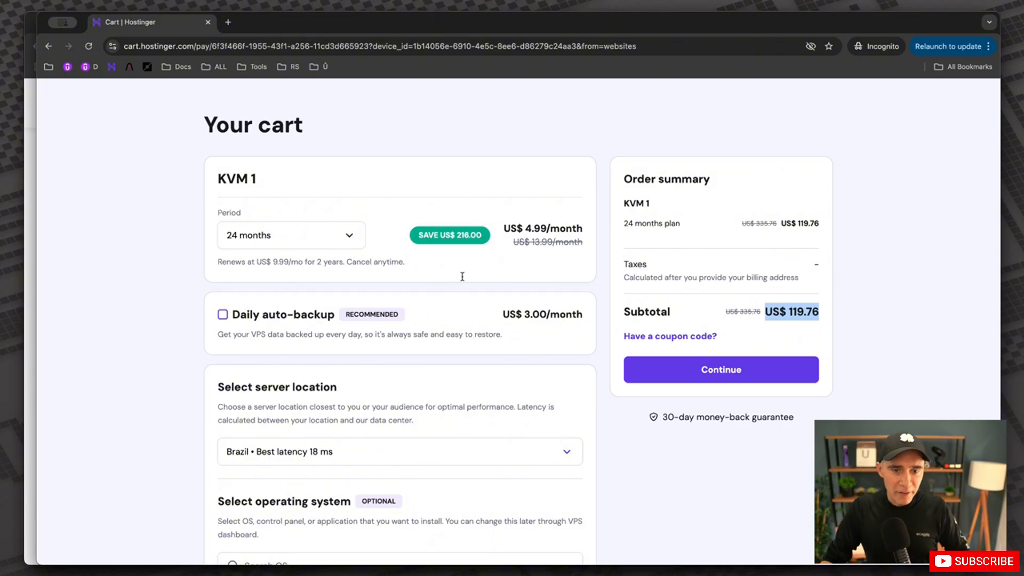
click(332, 235)
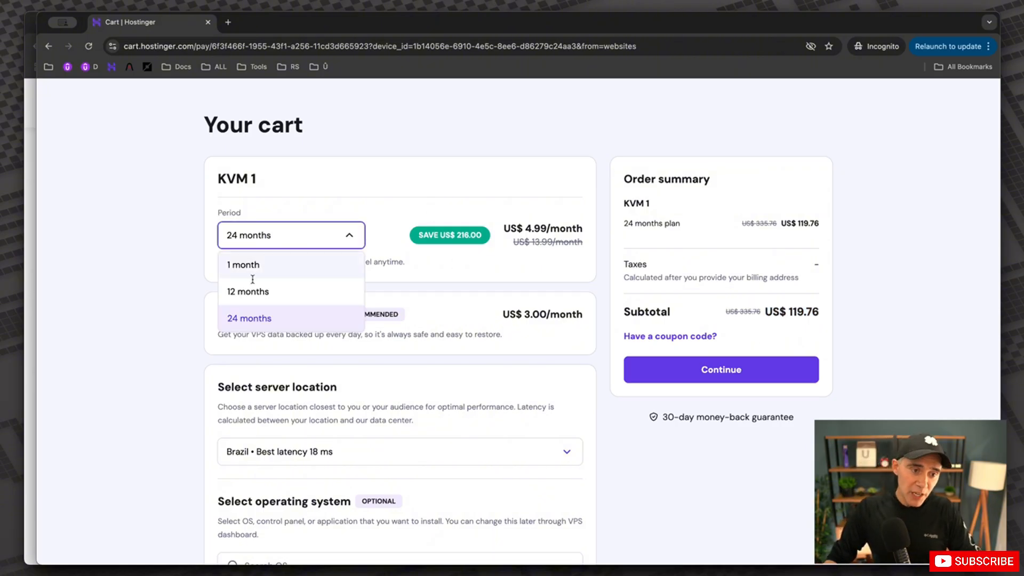
click(561, 250)
scroll(693, 331, down, 1)
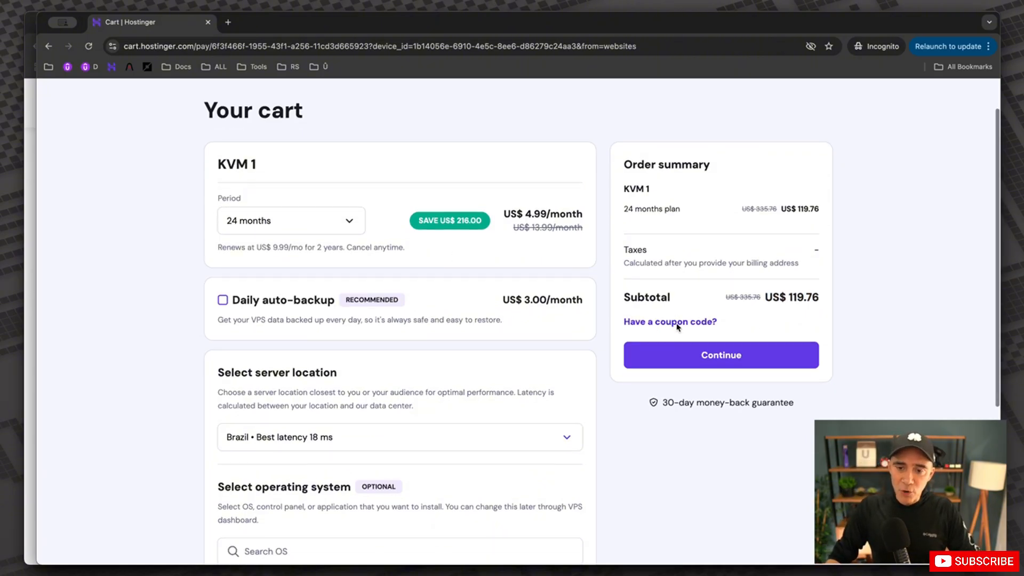
Enter the creator's coupon code and apply it for 10% off, bringing the subtotal to US$ 107.78.
click(677, 326)
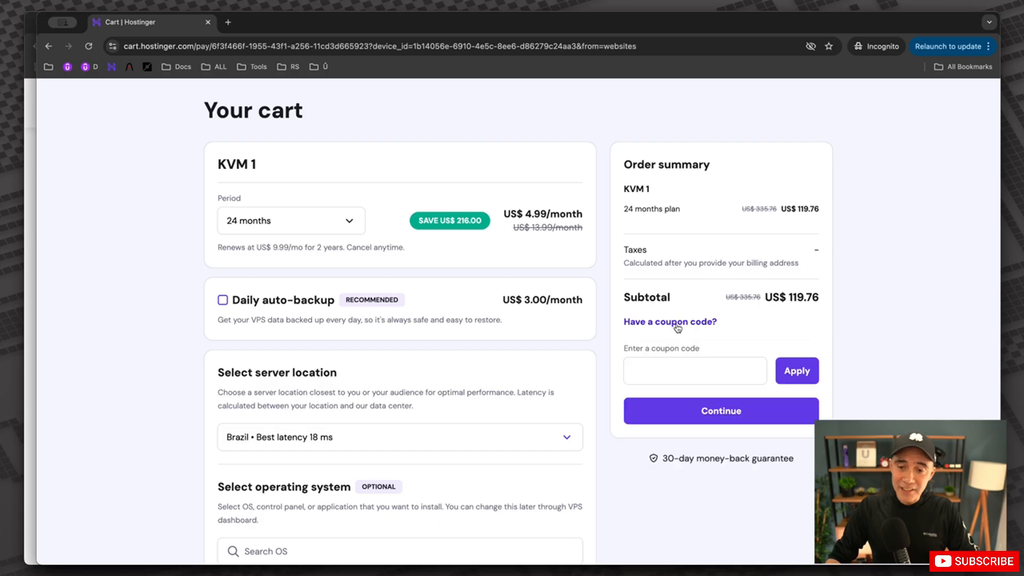
click(652, 366)
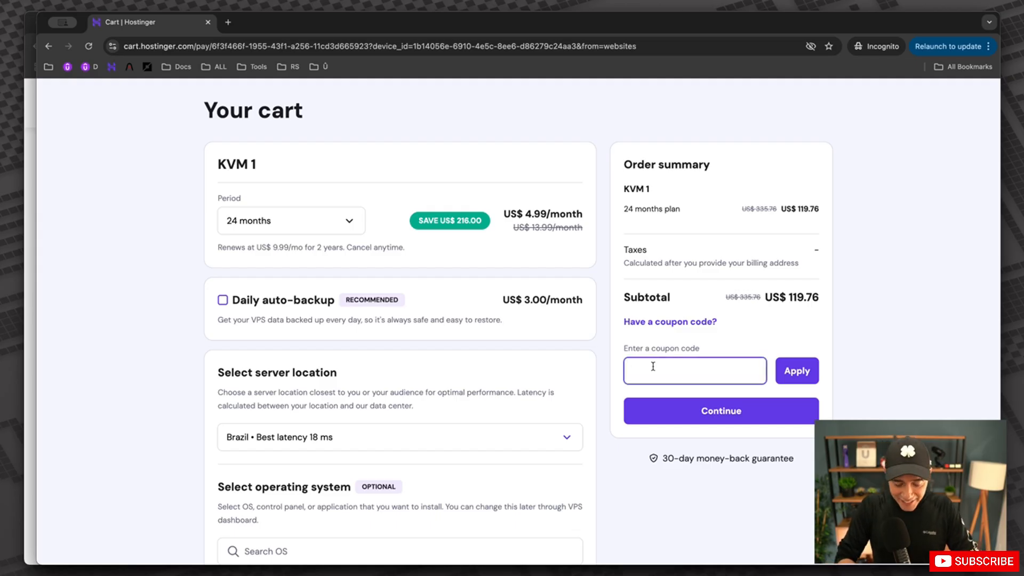
text(DIEGODAVILA)
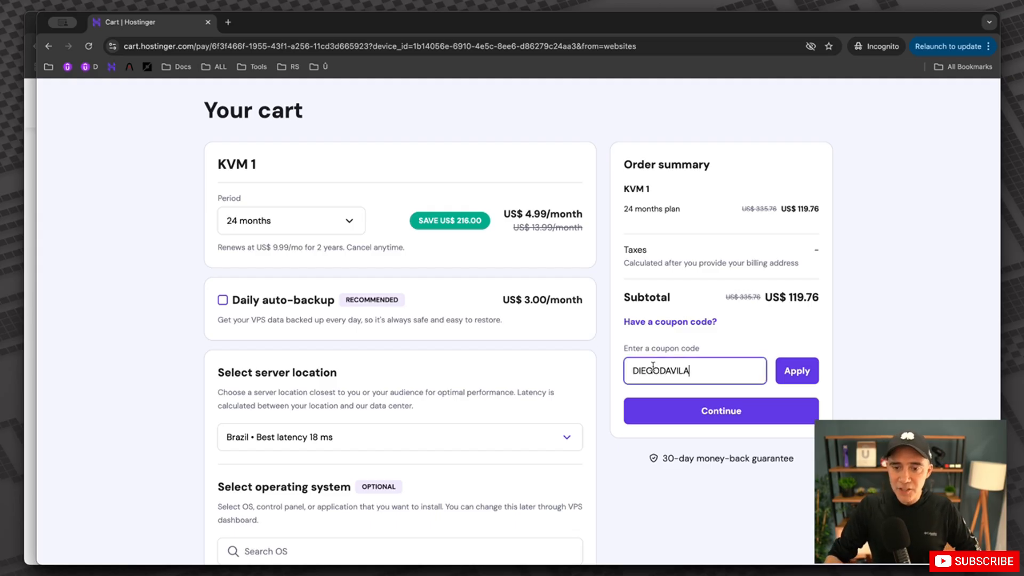
click(803, 371)
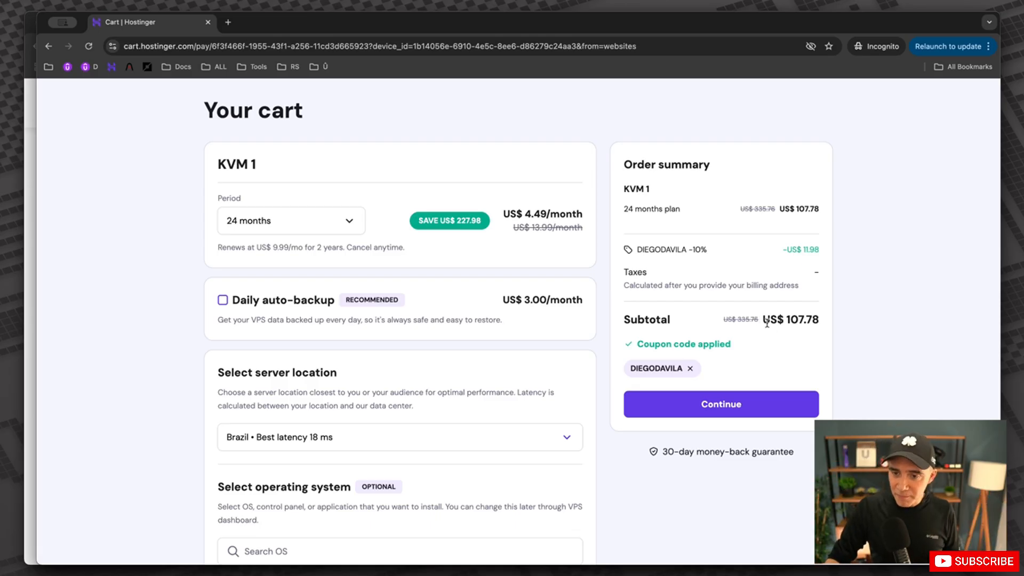
Keep Brazil as the VPS server location in the cart.
drag(766, 322, 836, 320)
scroll(774, 322, down, 1)
scroll(465, 329, down, 2)
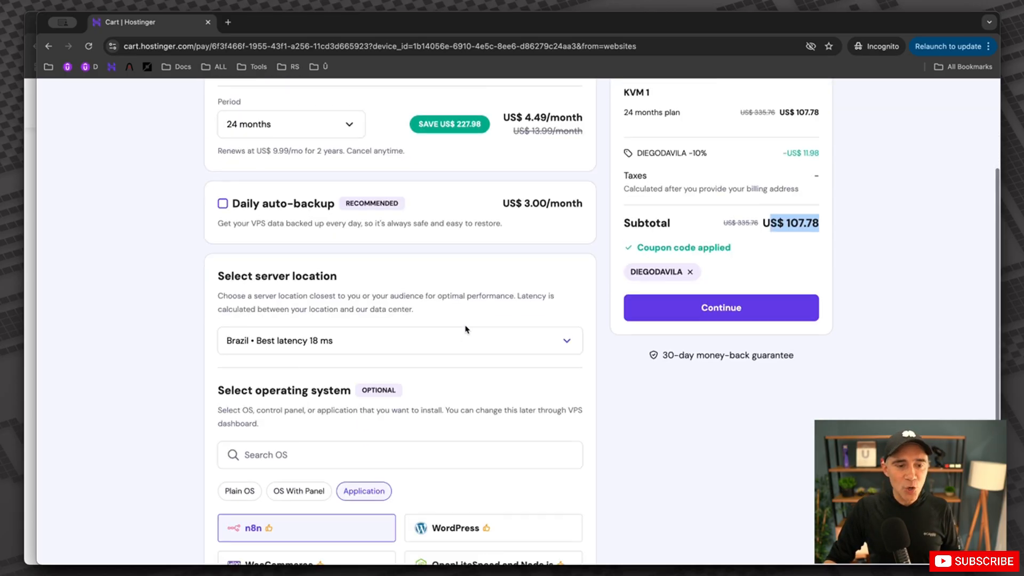
scroll(465, 330, down, 2)
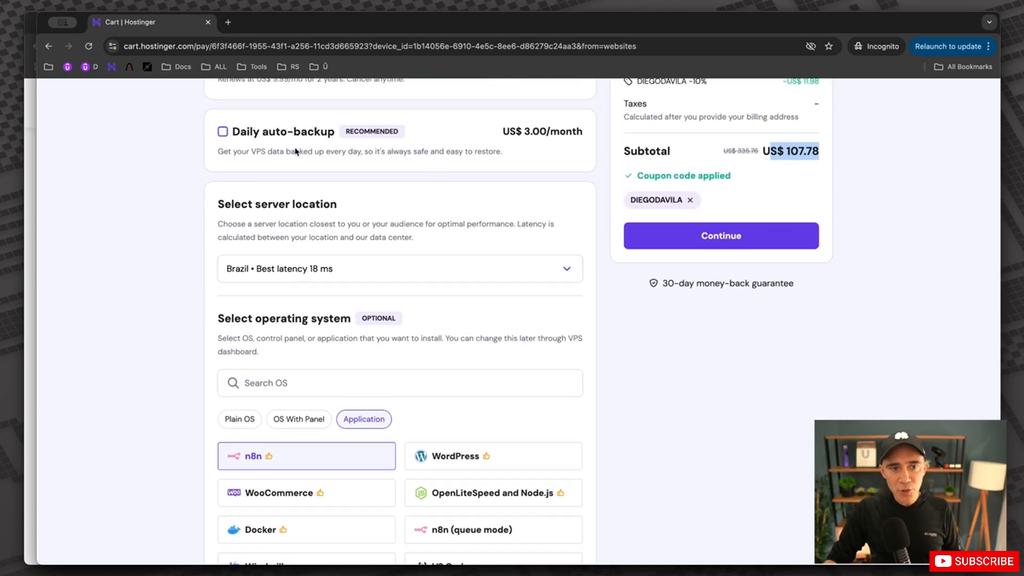
scroll(439, 214, down, 1)
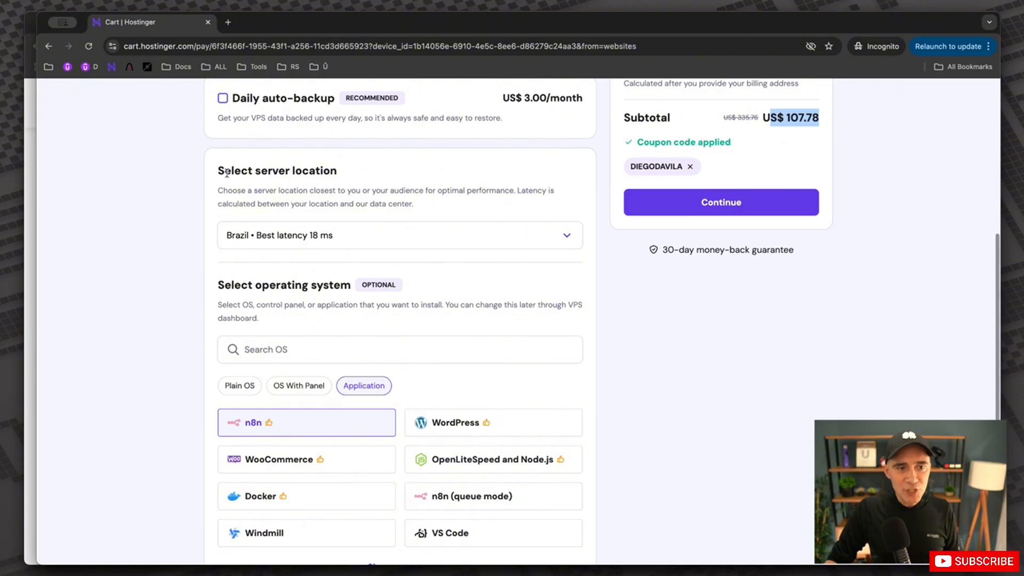
drag(225, 170, 347, 174)
click(389, 241)
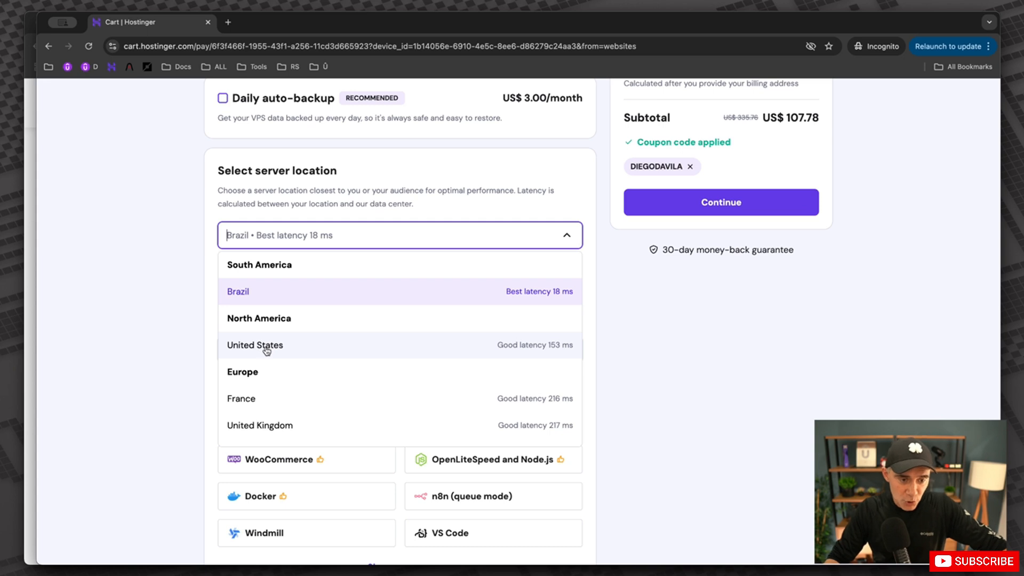
scroll(267, 350, down, 2)
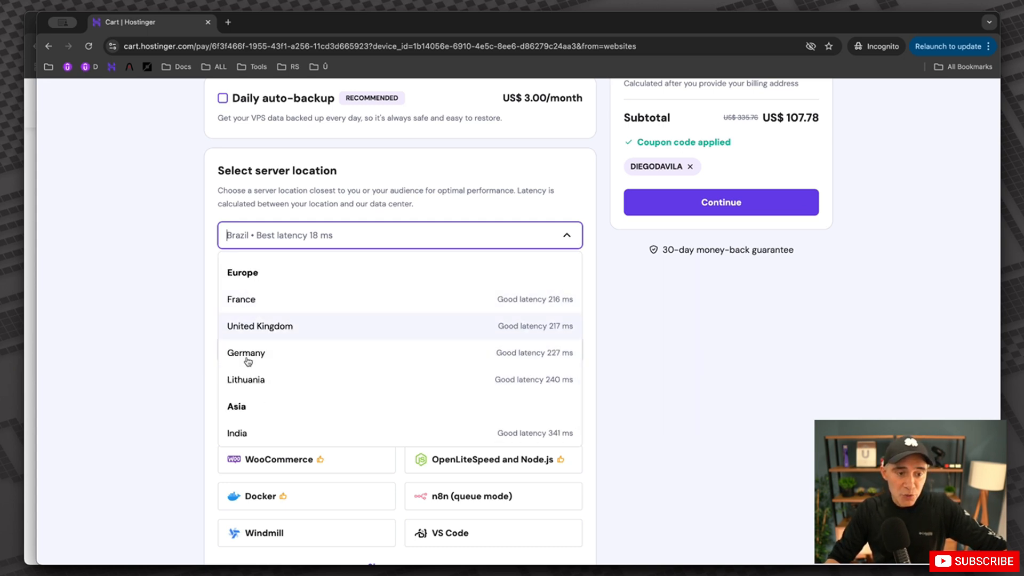
scroll(248, 361, down, 1)
scroll(285, 377, up, 3)
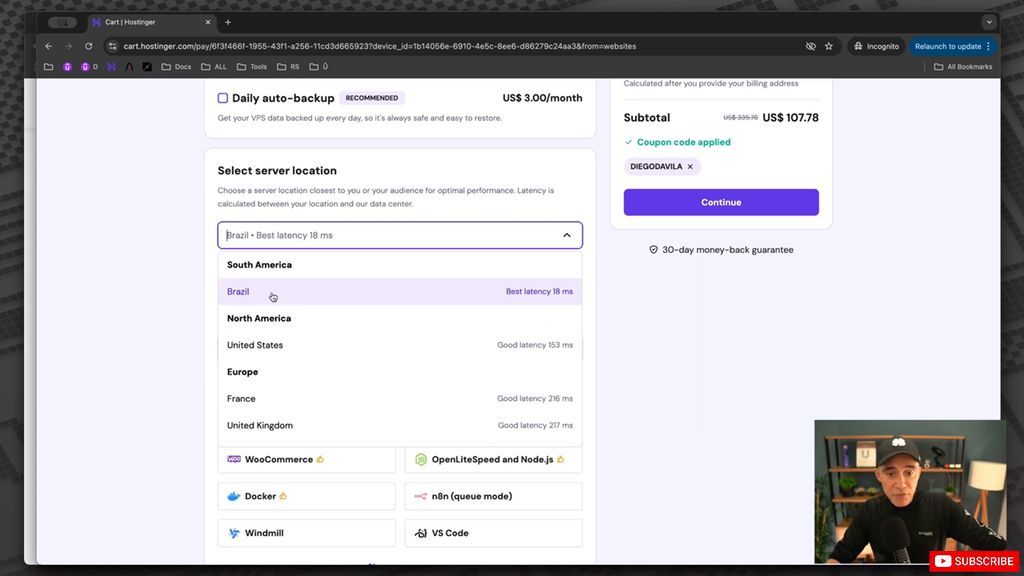
click(248, 298)
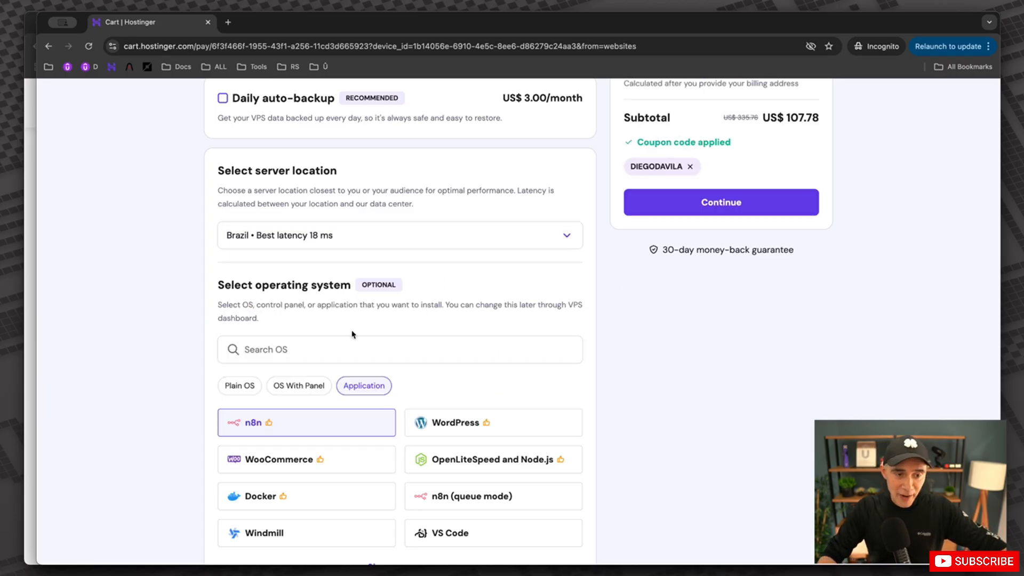
Confirm n8n as the application and continue from the cart to checkout.
drag(218, 288, 352, 287)
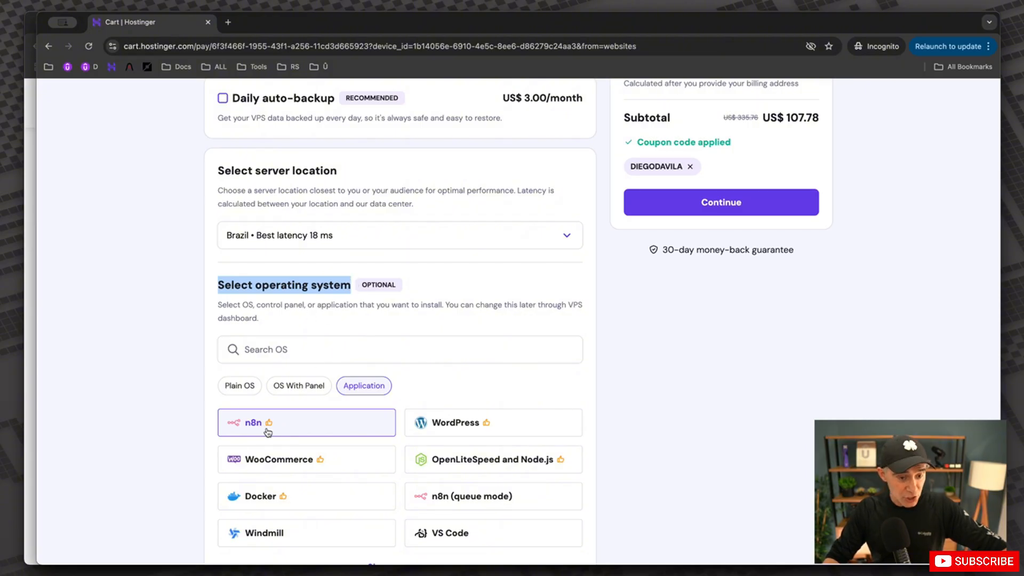
scroll(682, 277, up, 4)
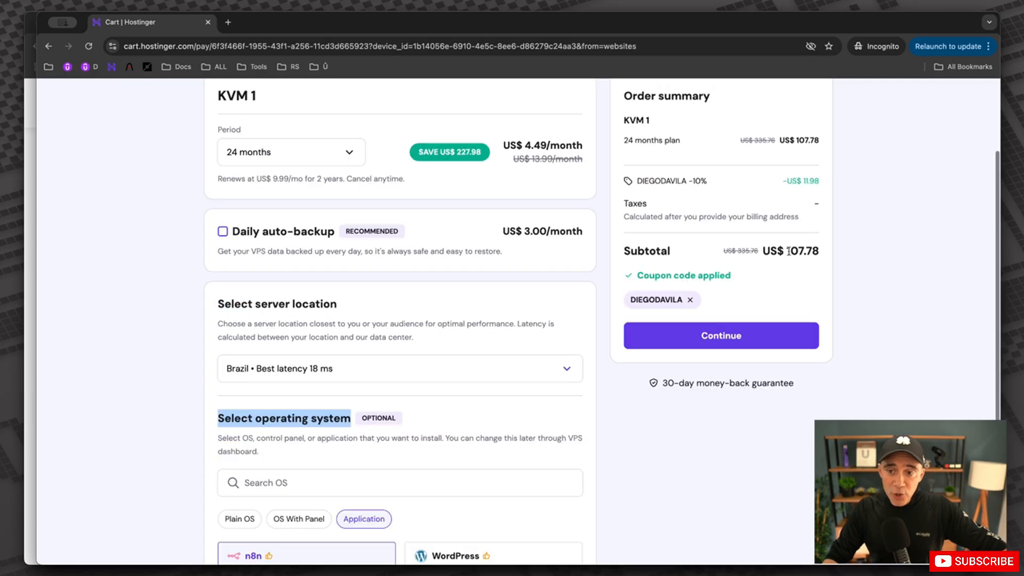
click(716, 396)
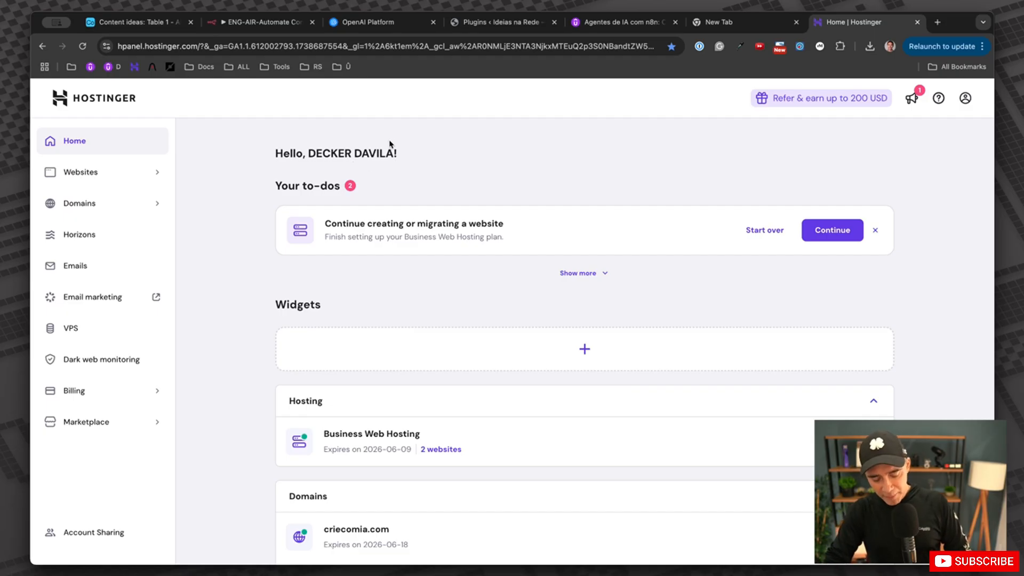
Open and close a private browsing window, then hide the bookmarks bar.
key(super+shift+n)
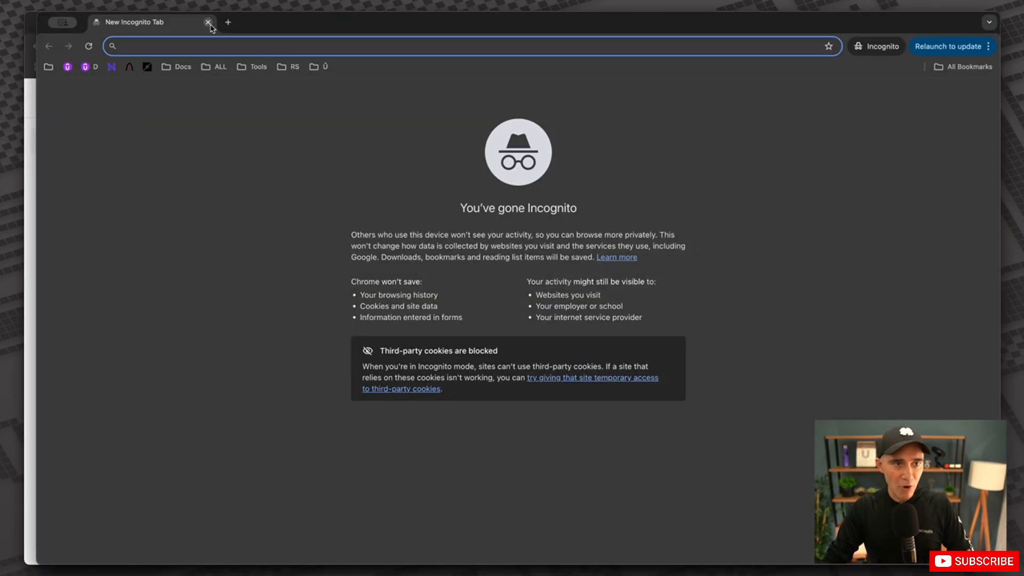
click(208, 23)
key(super+shift+b)
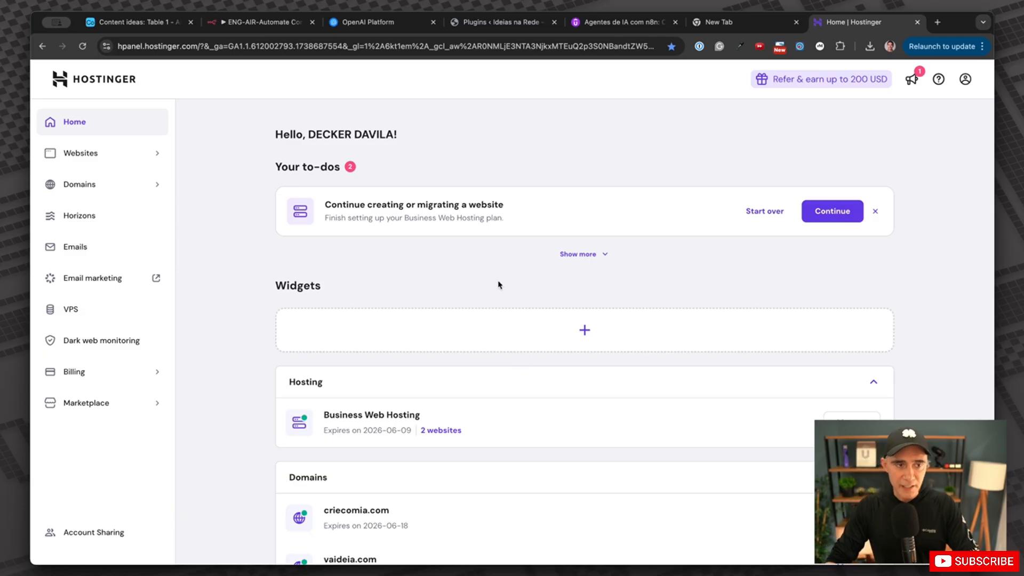
Open the VPS server list, glance at the server overview, and return to the VPS list.
click(79, 310)
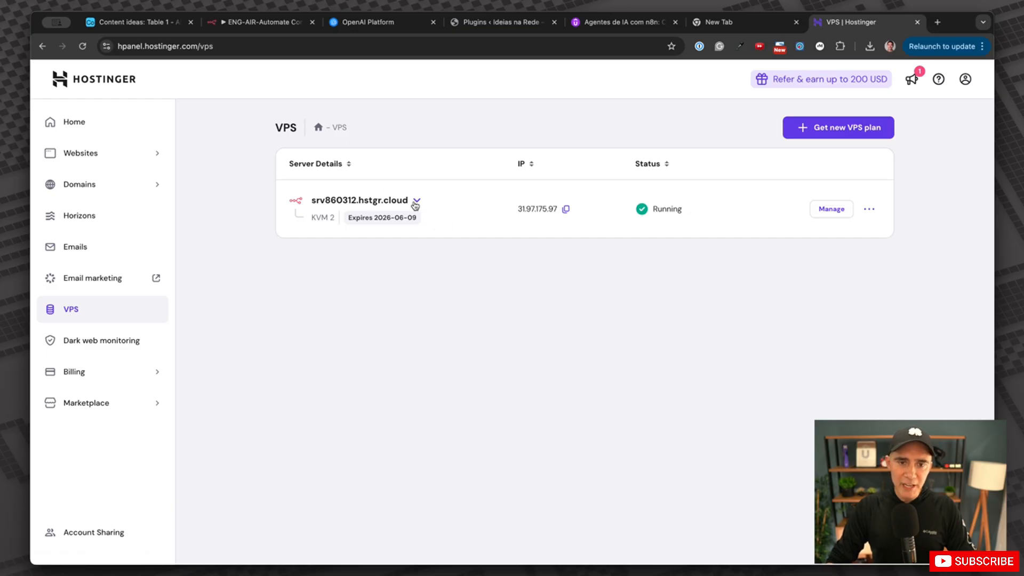
click(830, 209)
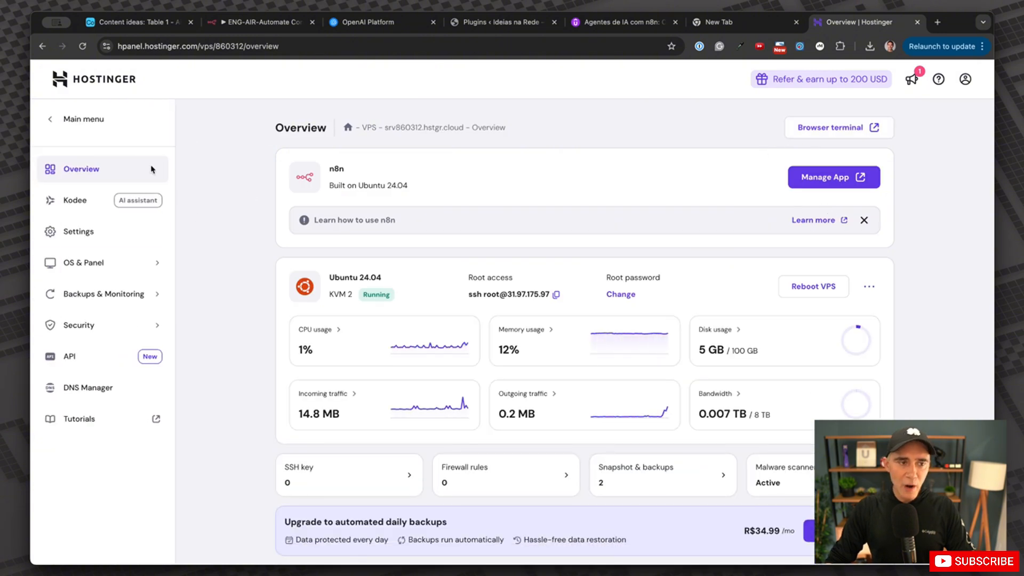
click(59, 117)
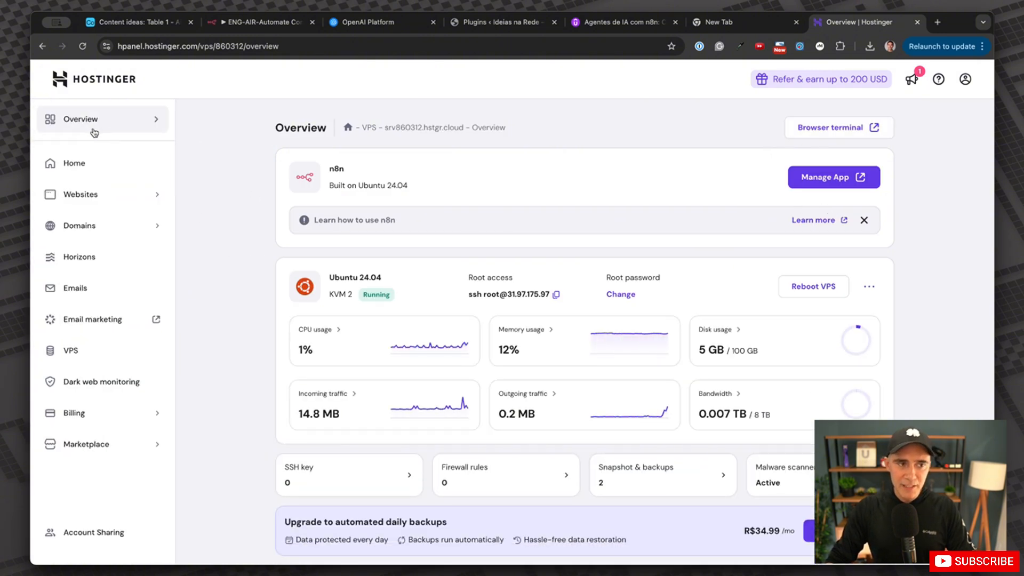
click(71, 349)
Start a new KVM VPS purchase and view the n8n operating system image details without selecting it.
click(805, 128)
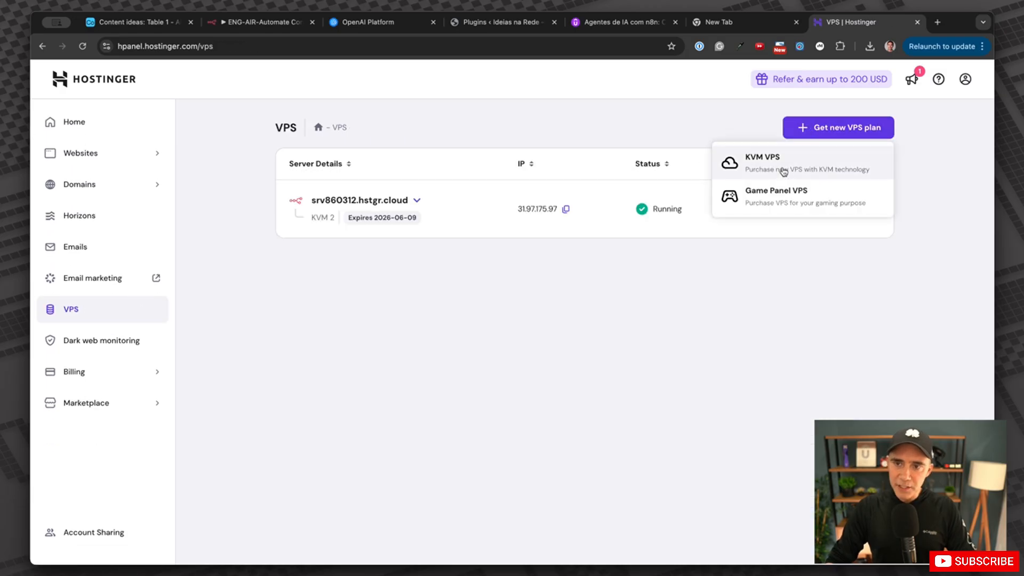
click(782, 170)
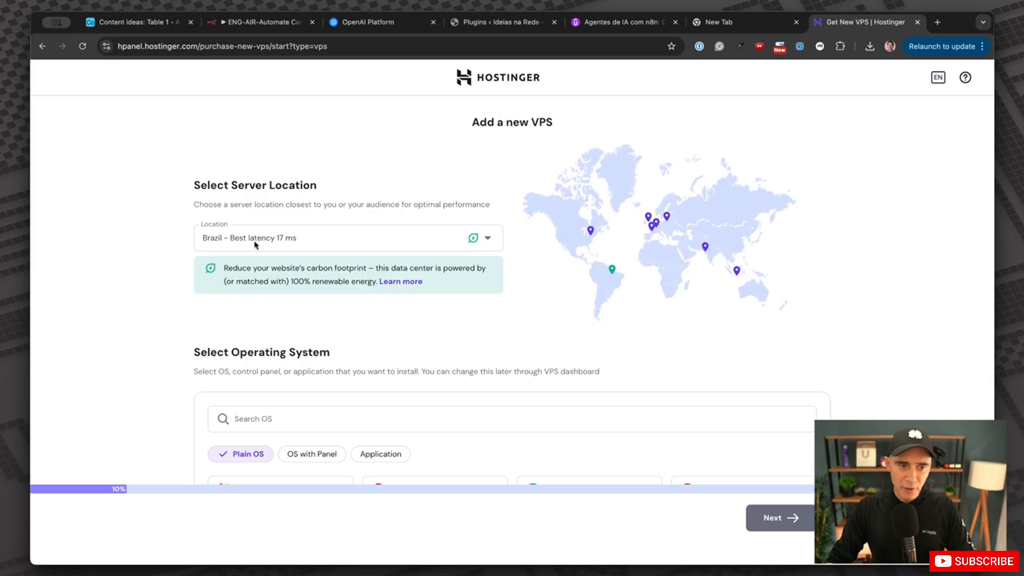
click(257, 245)
click(543, 301)
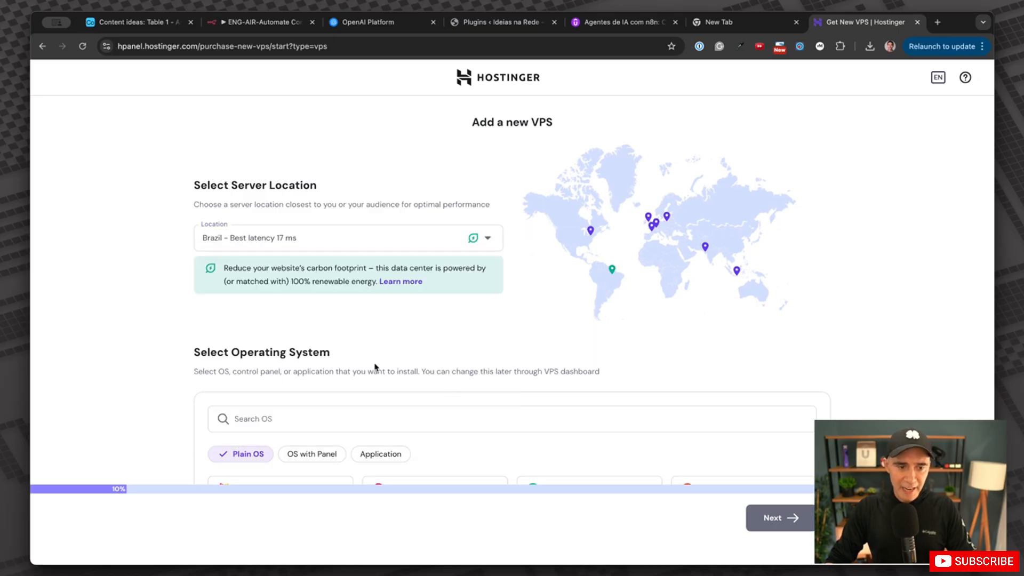
scroll(374, 367, down, 3)
click(319, 306)
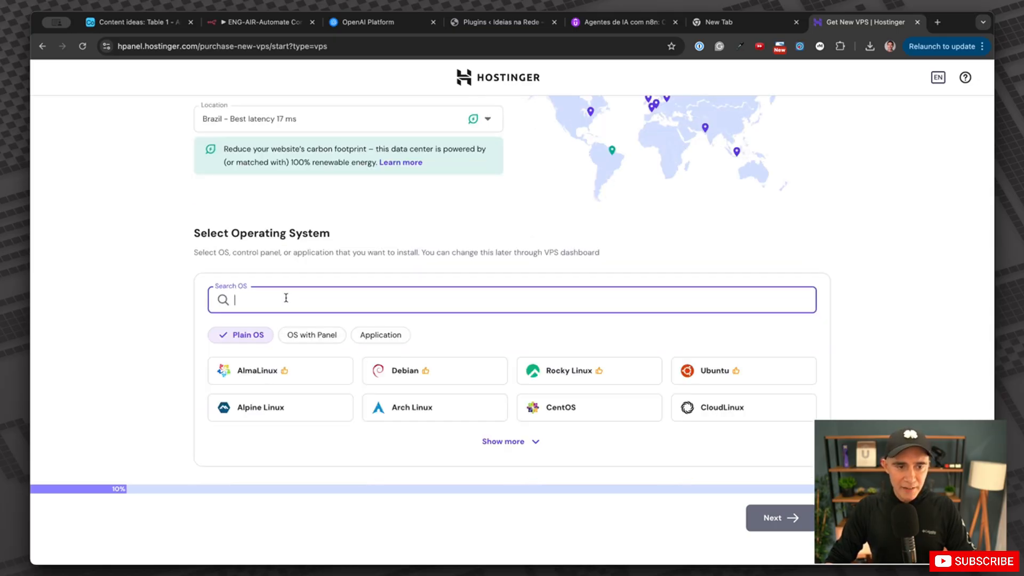
text(n8n)
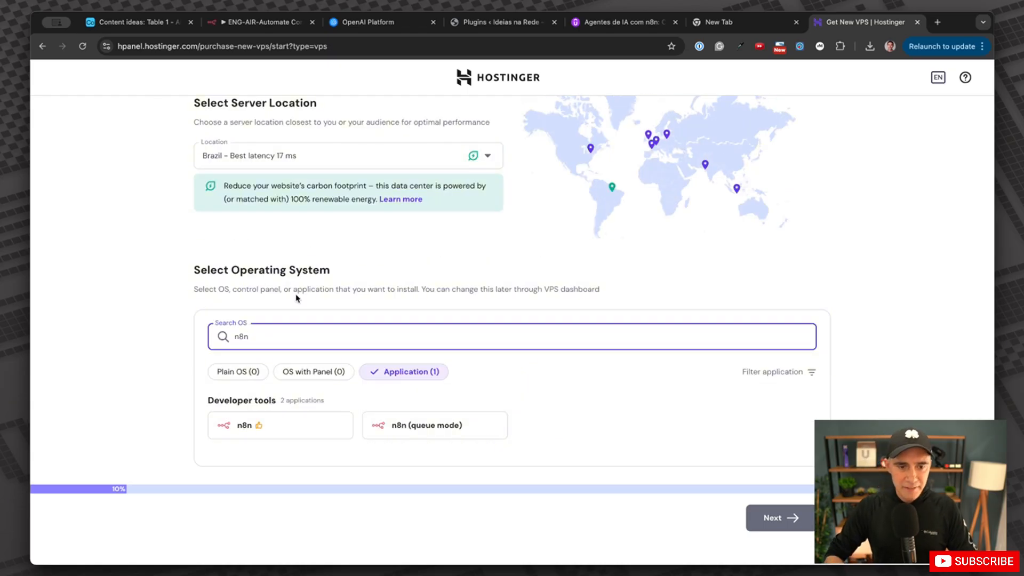
click(269, 434)
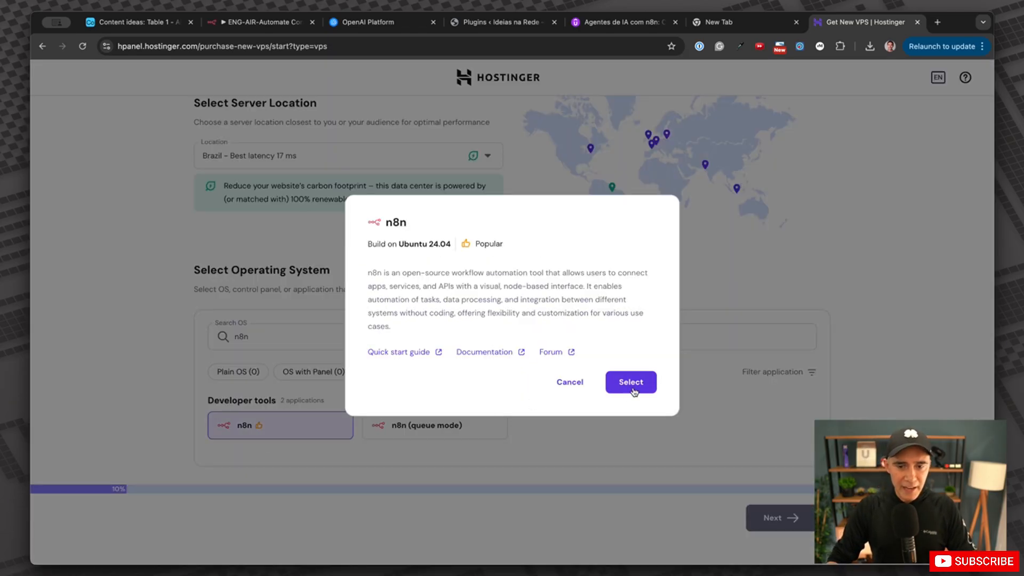
click(570, 385)
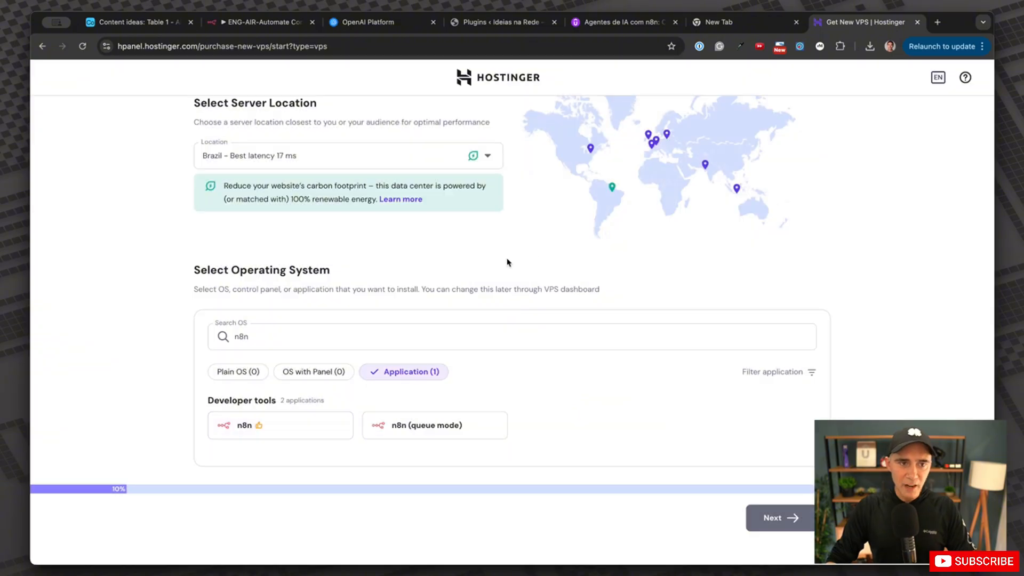
Leave the VPS purchase page and open the existing KVM 2 server's overview.
key(super+bracketleft)
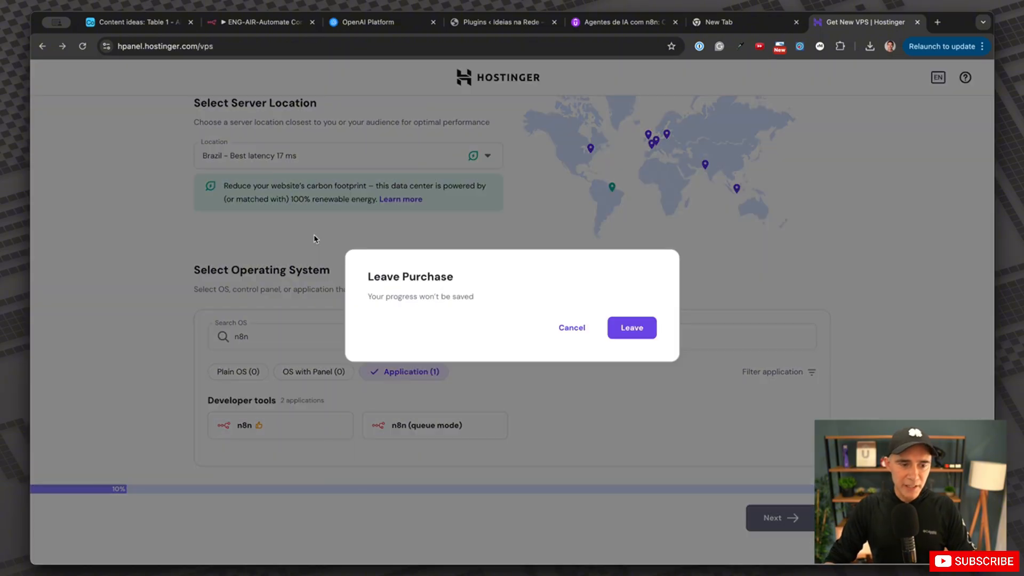
click(629, 328)
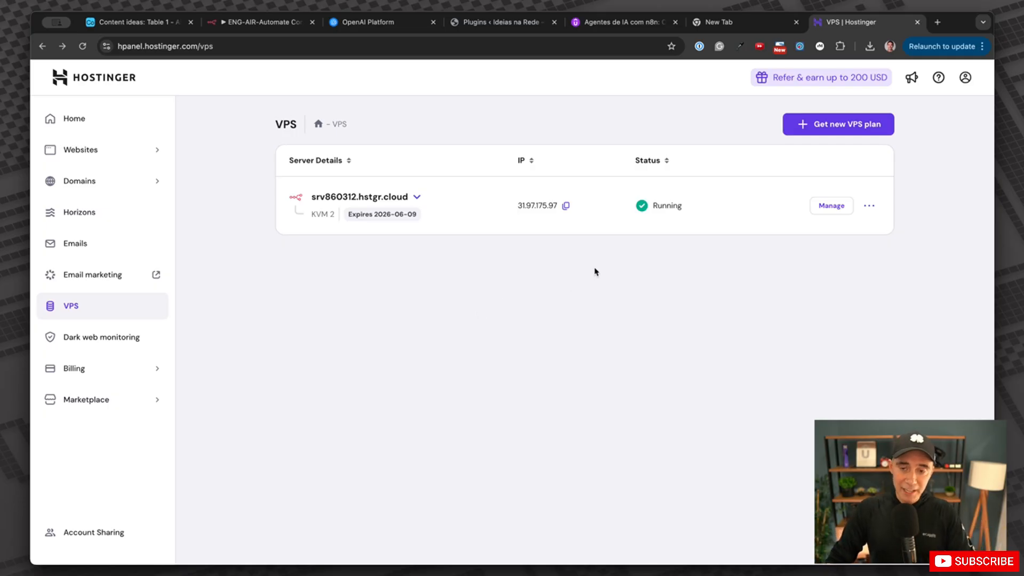
click(832, 207)
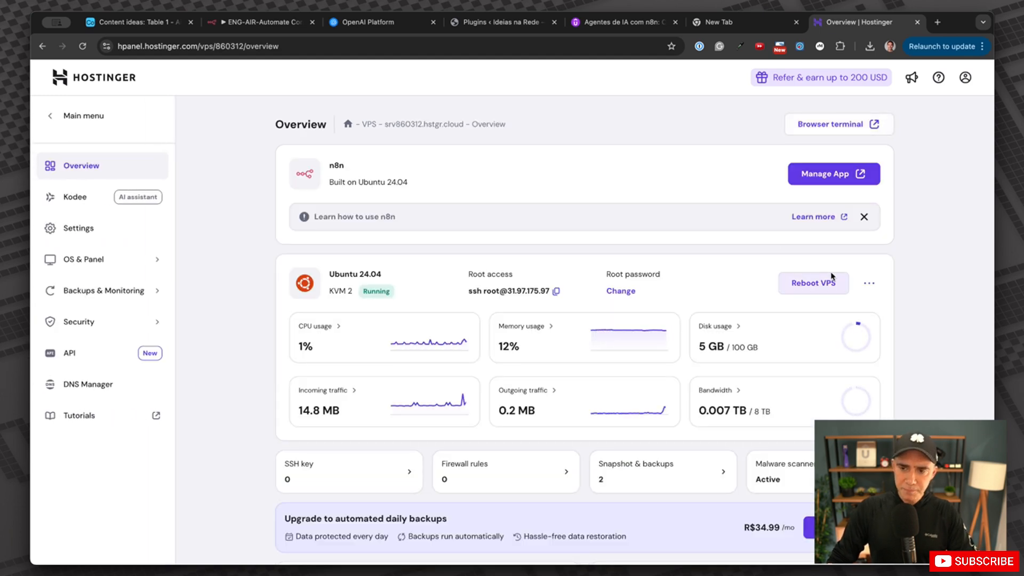
Launch the self-hosted n8n app, reset then reduce the page zoom, and show Personal workflows.
click(835, 178)
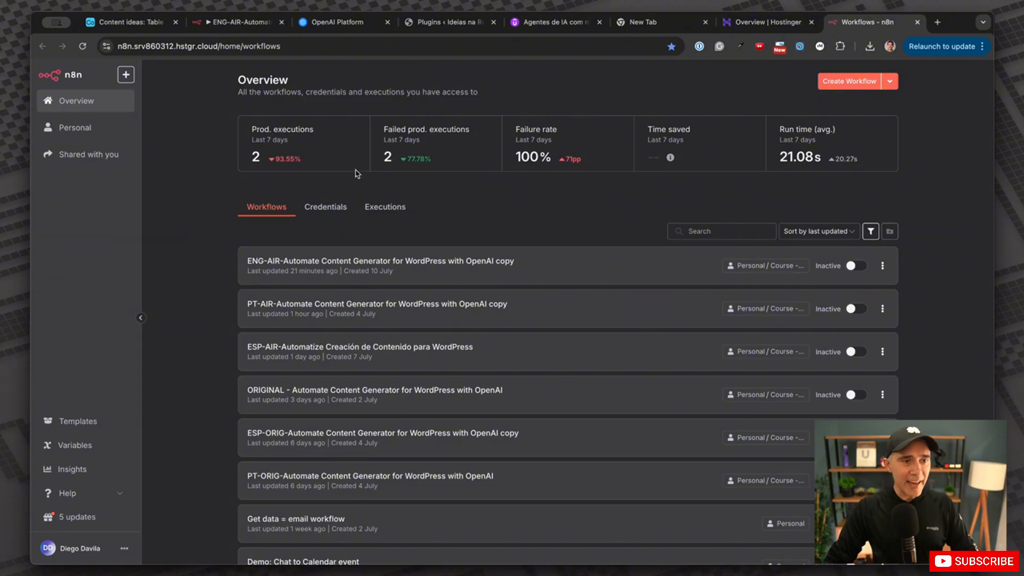
scroll(167, 135, left, 3)
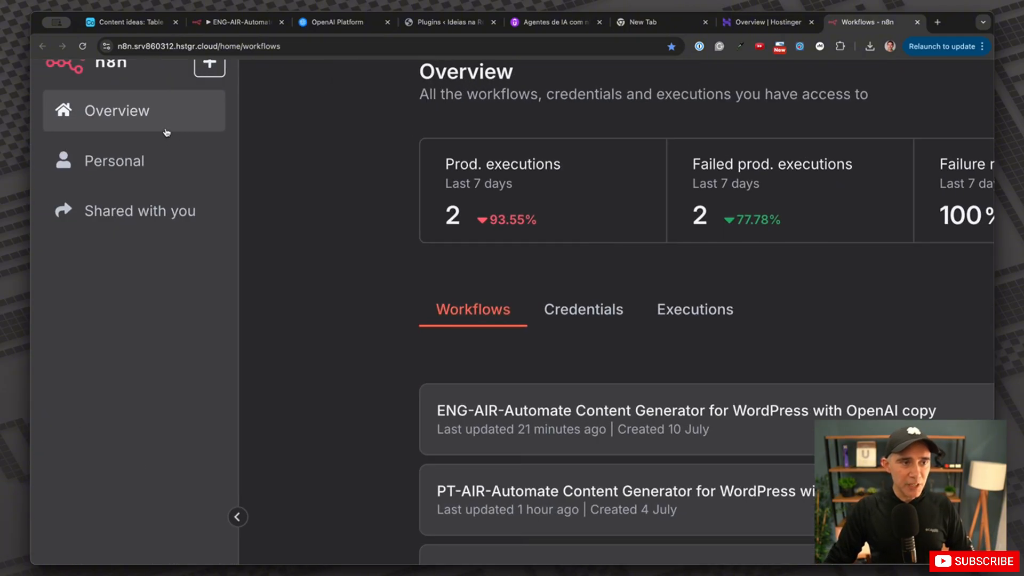
scroll(165, 133, up, 1)
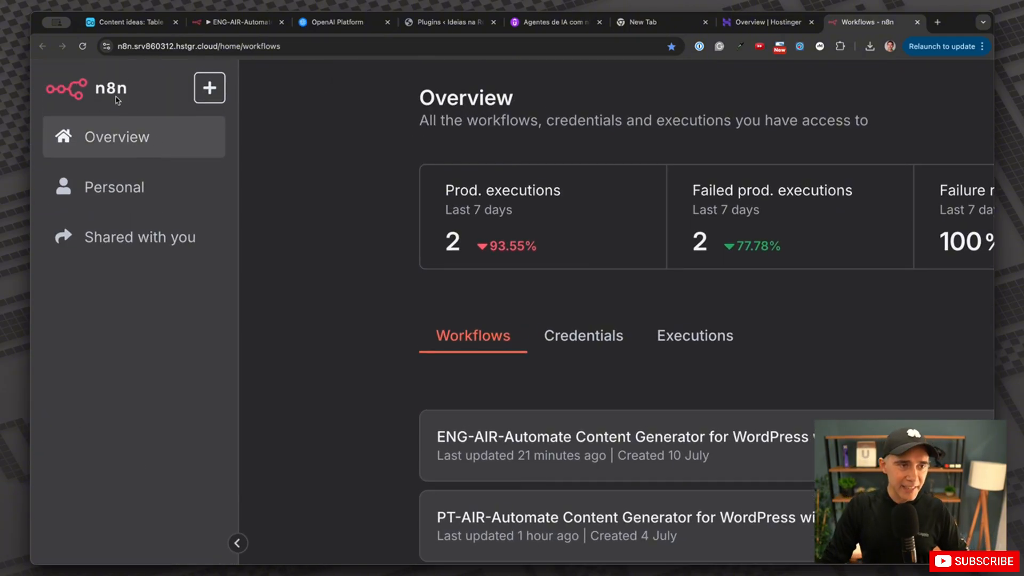
key(ctrl+0)
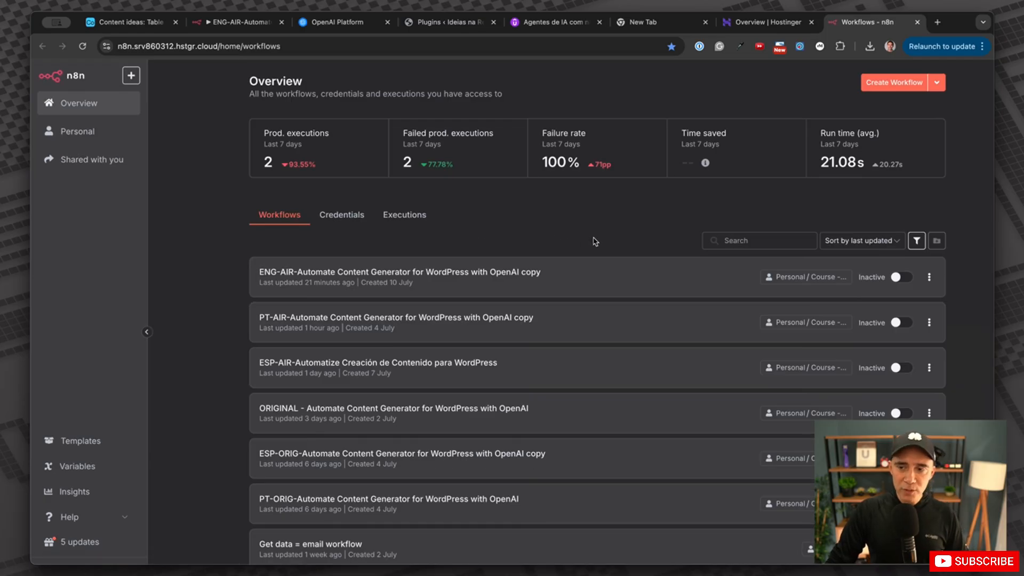
key(ctrl+minus)
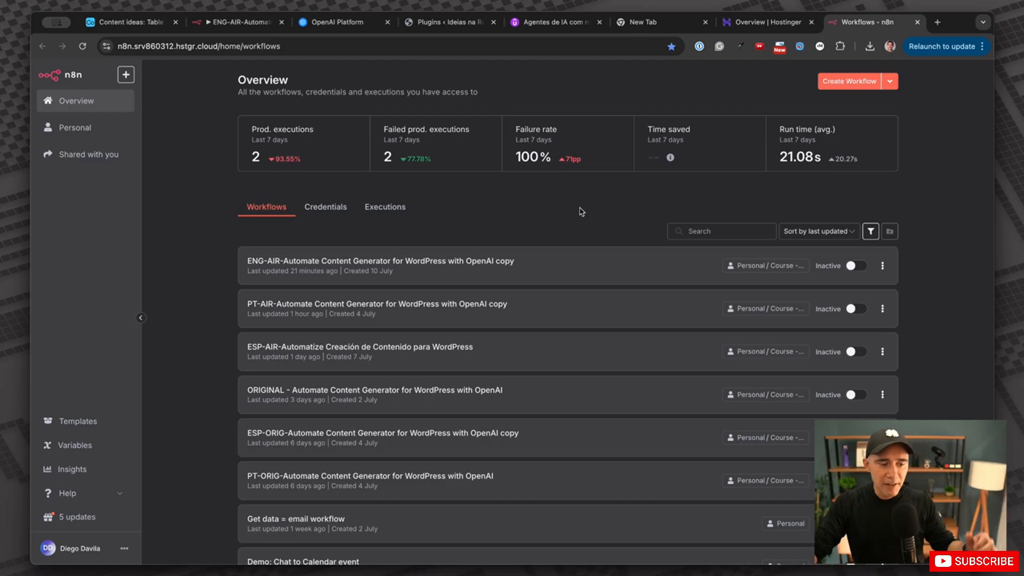
click(80, 128)
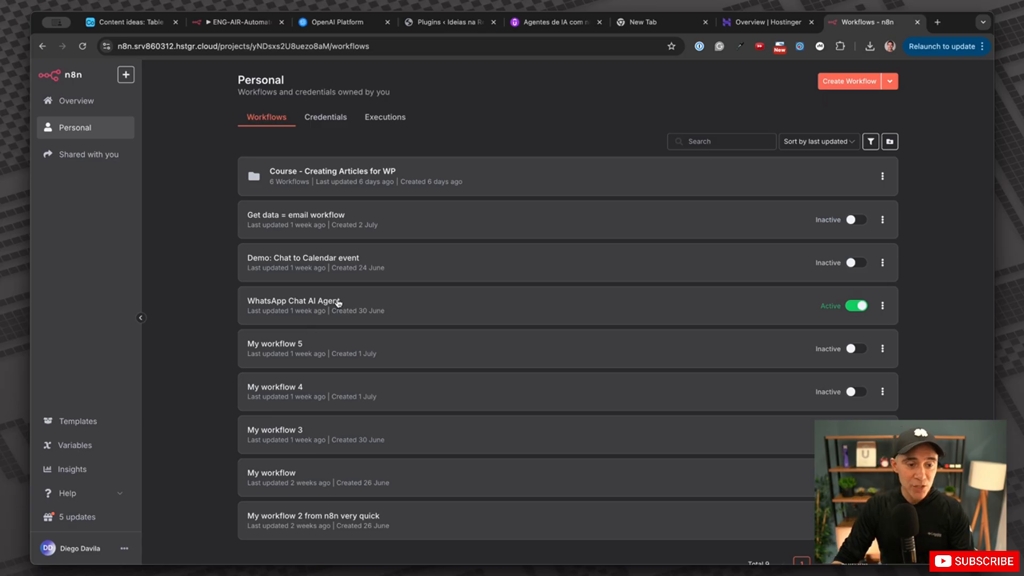
Open the 'Course - Creating Articles for WP' folder and its ENG-AIR content generator workflow.
click(319, 175)
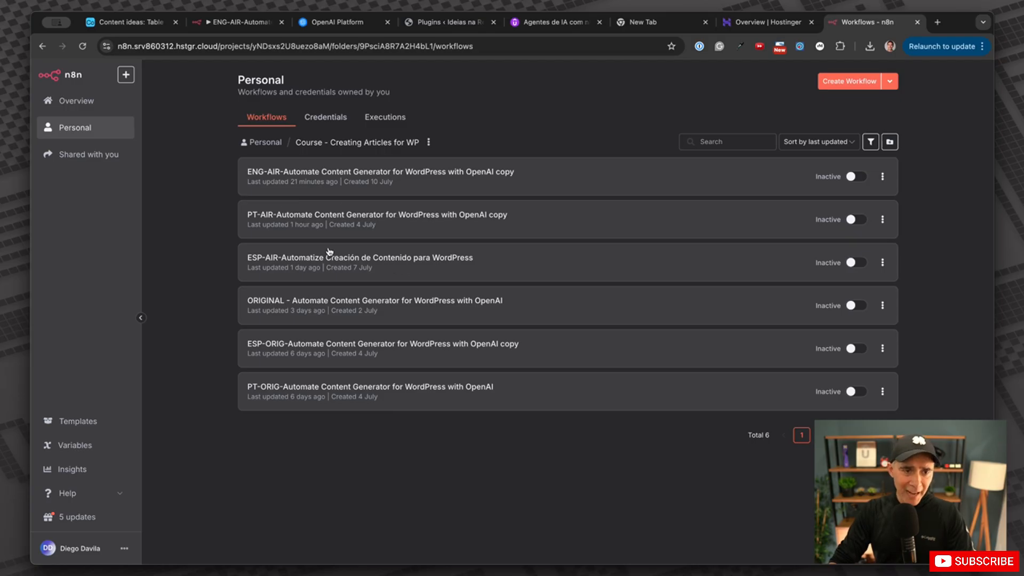
click(345, 177)
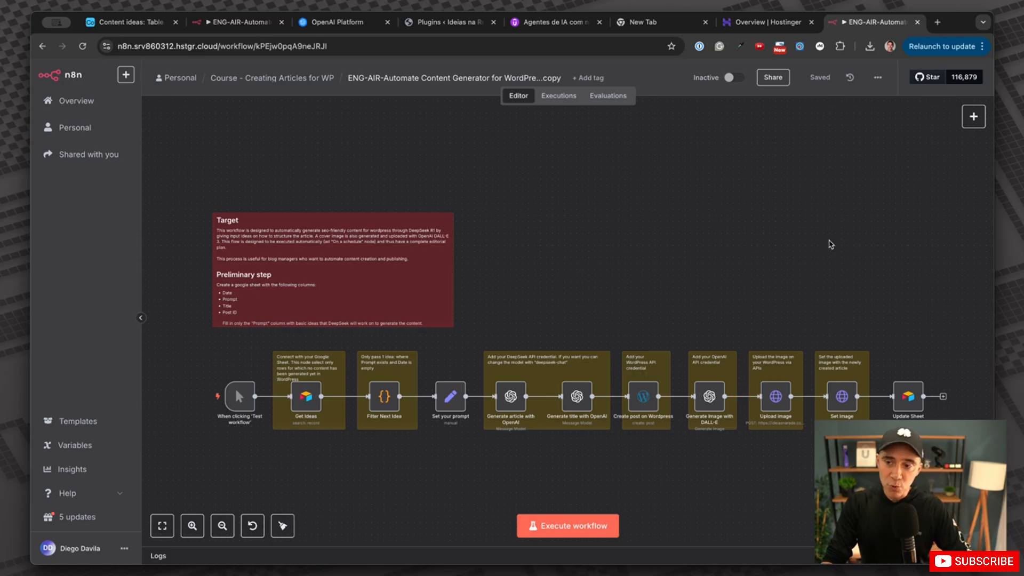
click(878, 78)
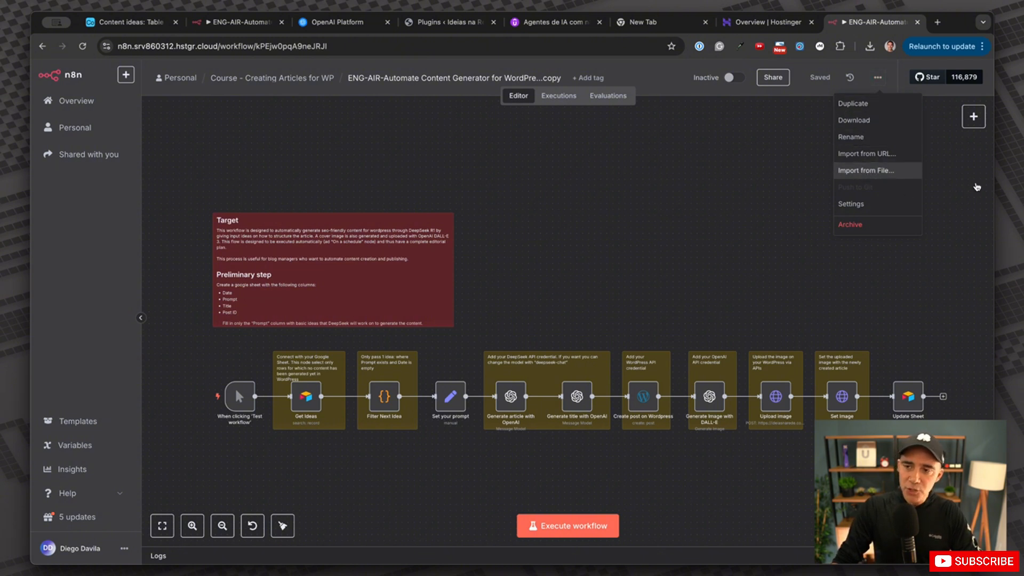
click(613, 260)
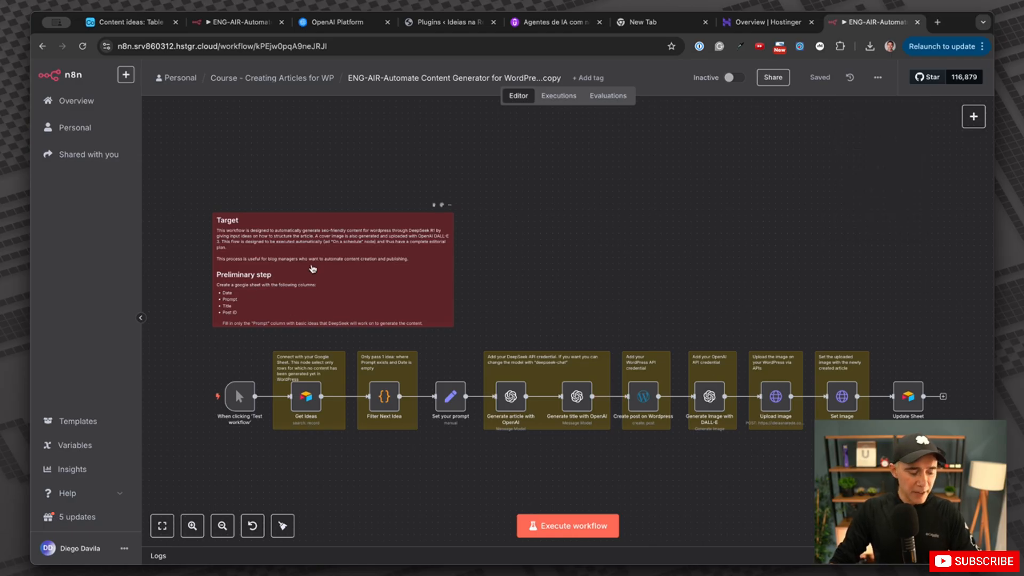
scroll(424, 311, left, 1)
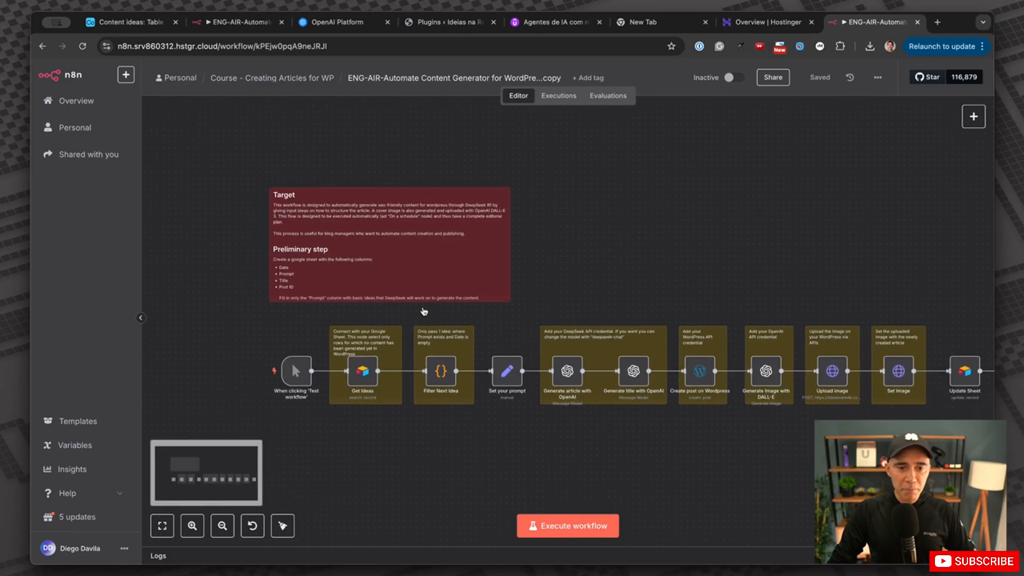
scroll(423, 311, right, 1)
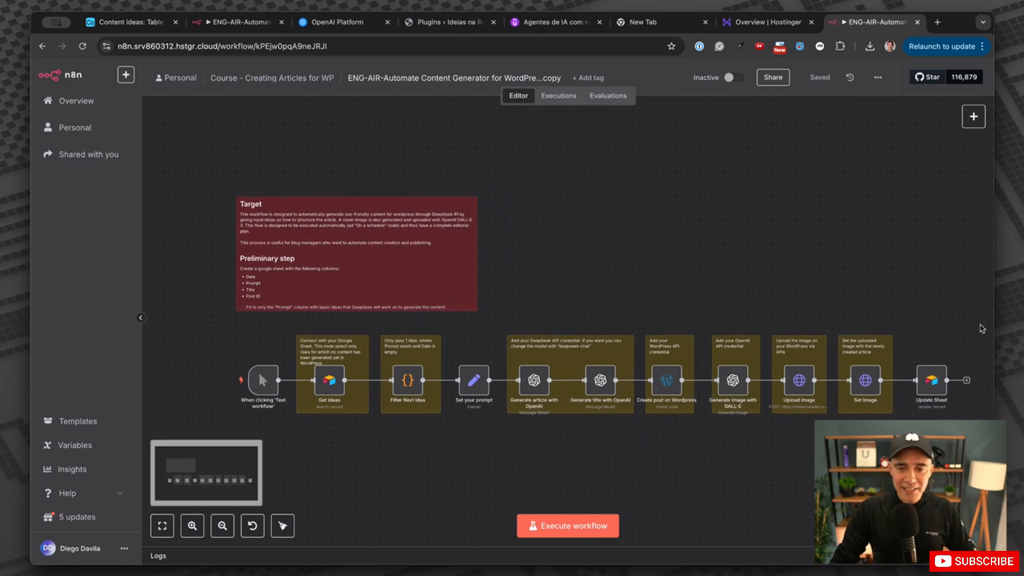
mouse_move(241, 405)
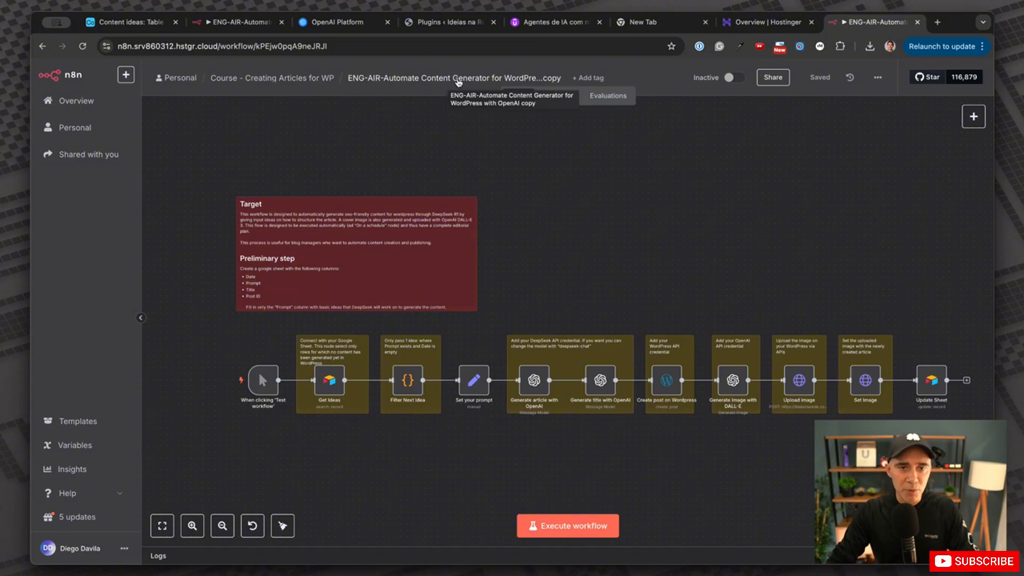
click(447, 80)
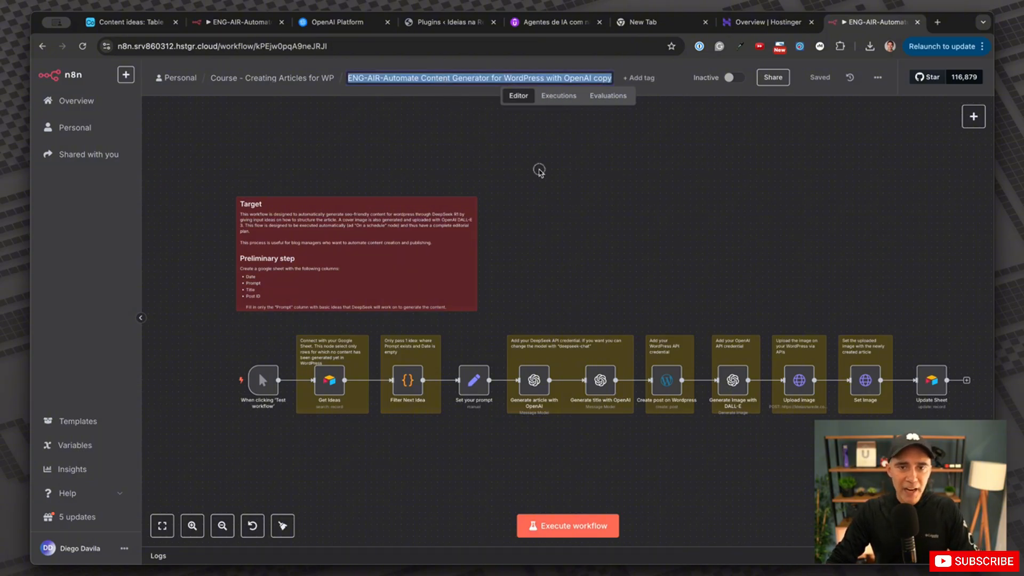
click(540, 171)
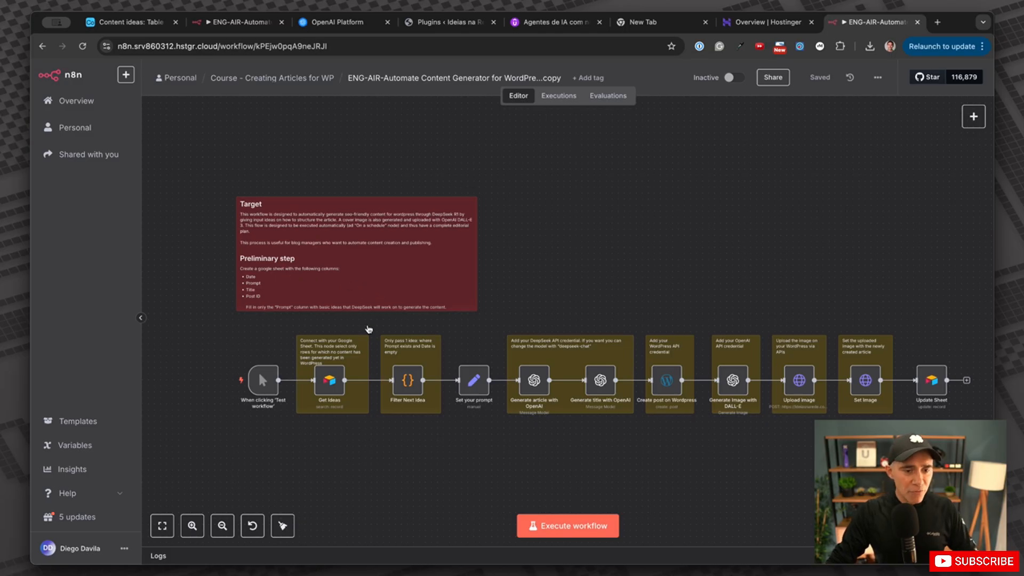
scroll(374, 346, up, 5)
scroll(374, 349, up, 3)
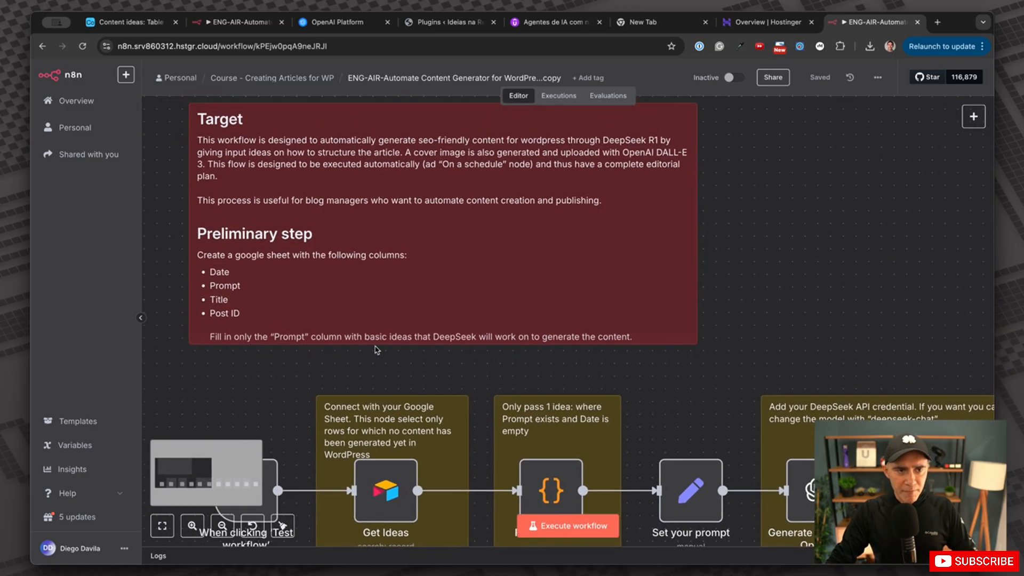
scroll(375, 350, down, 5)
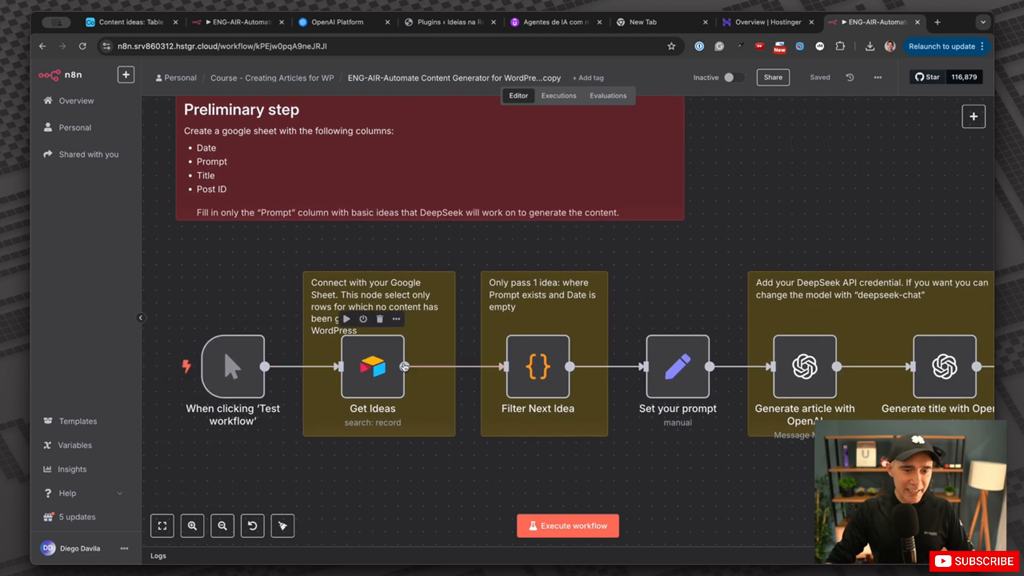
scroll(380, 393, up, 5)
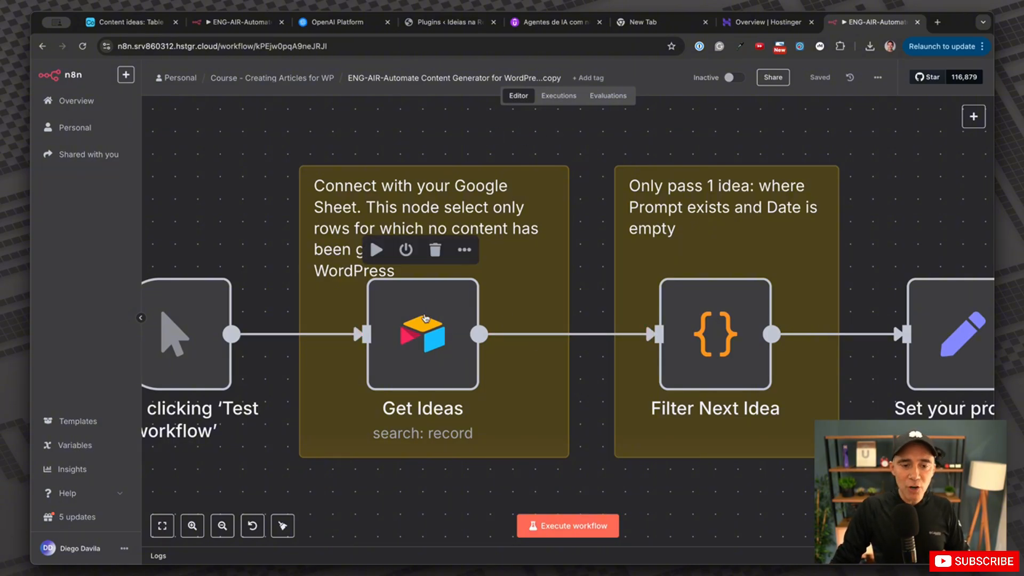
scroll(428, 325, left, 2)
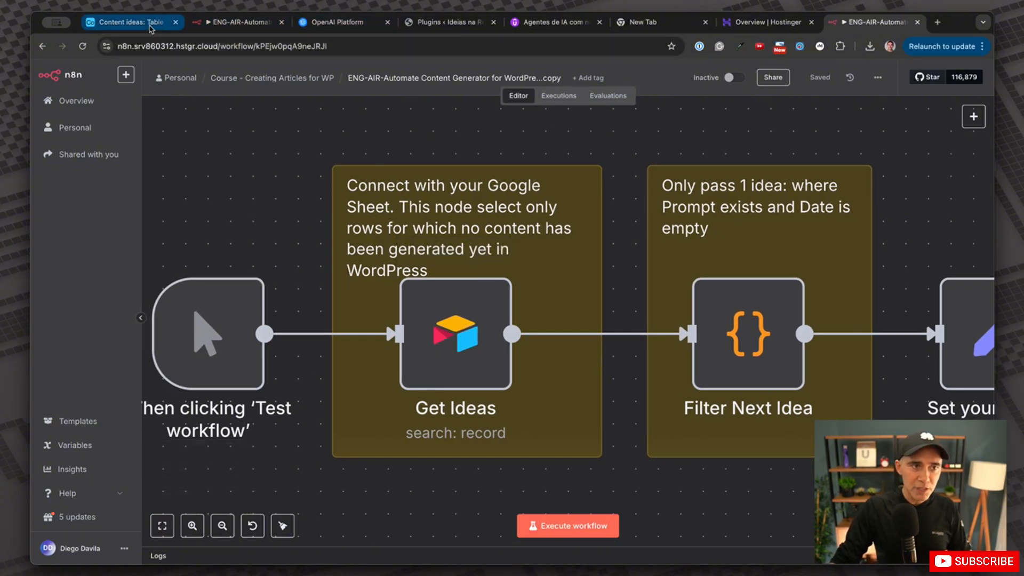
Review the three undated prompts in Airtable's Content ideas table, then return to the n8n workflow.
click(124, 22)
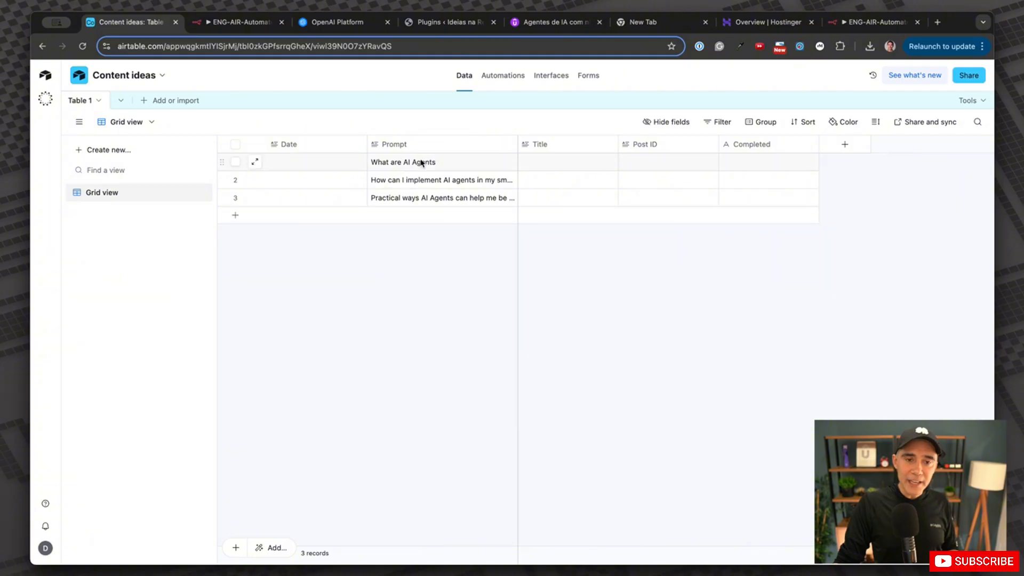
click(240, 22)
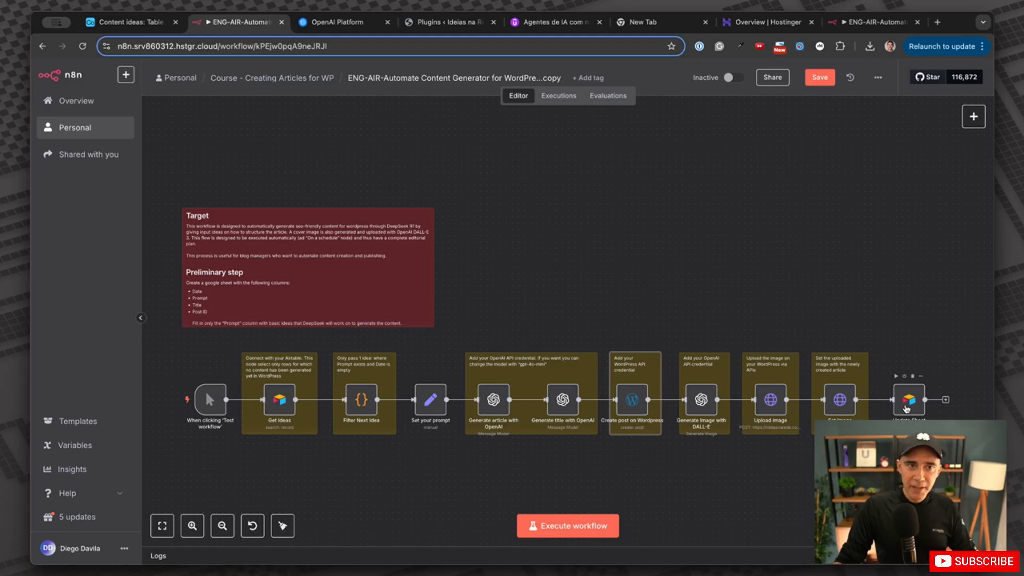
Switch from the n8n workflow to Airtable's Content ideas table with its three prompts.
scroll(917, 396, up, 10)
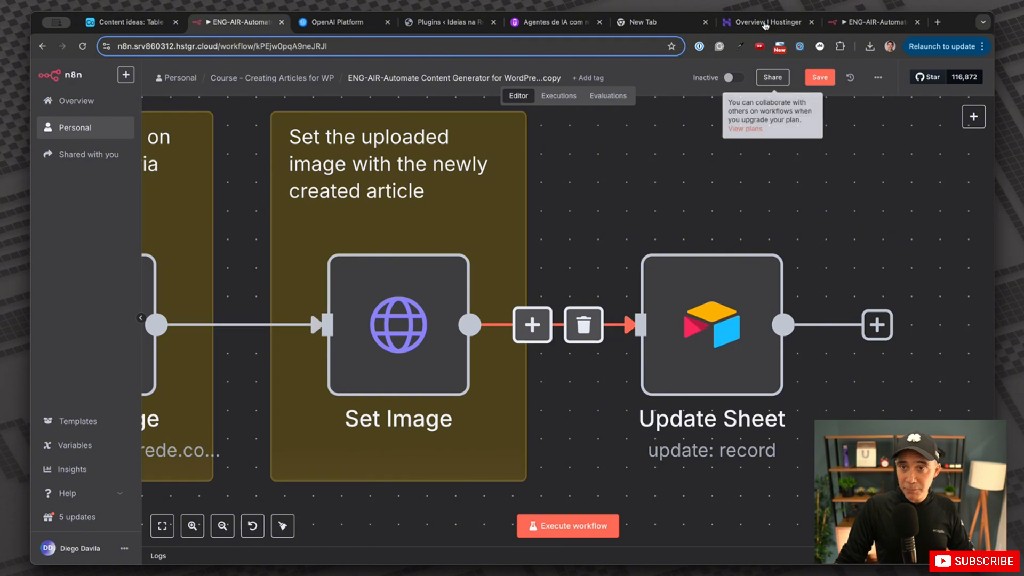
click(131, 24)
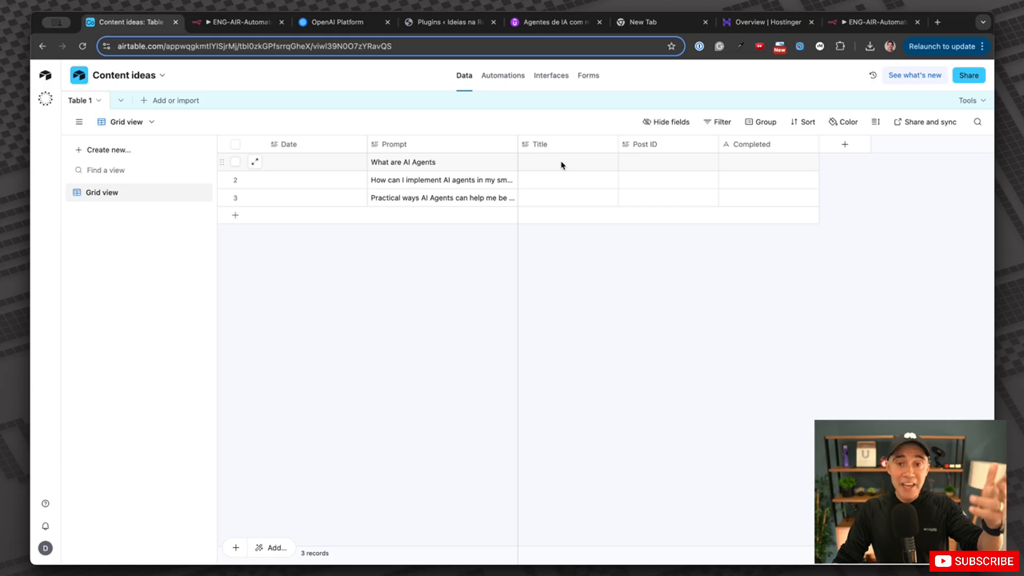
click(746, 165)
click(746, 165)
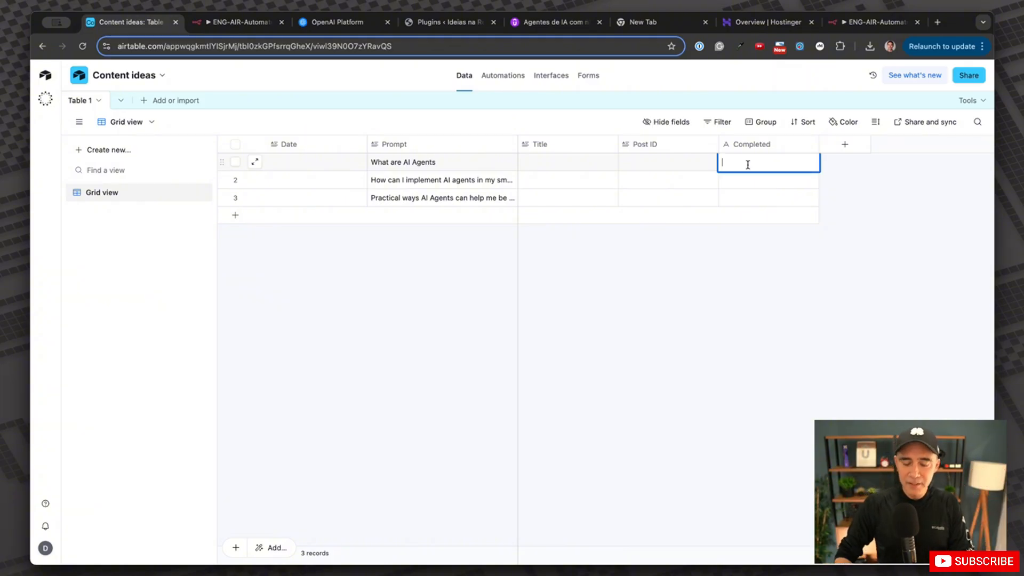
text(yes)
key(Return)
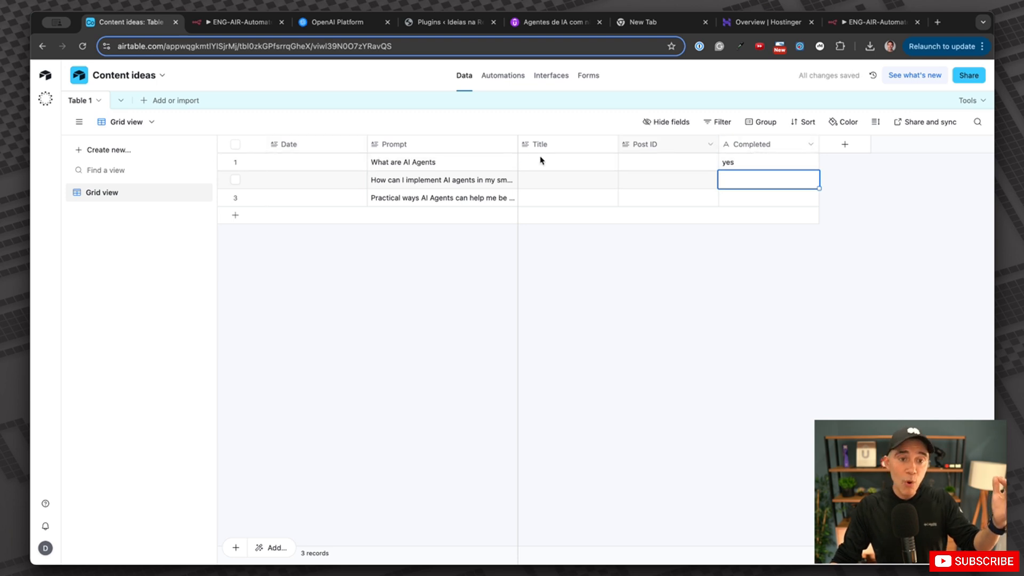
key(Up)
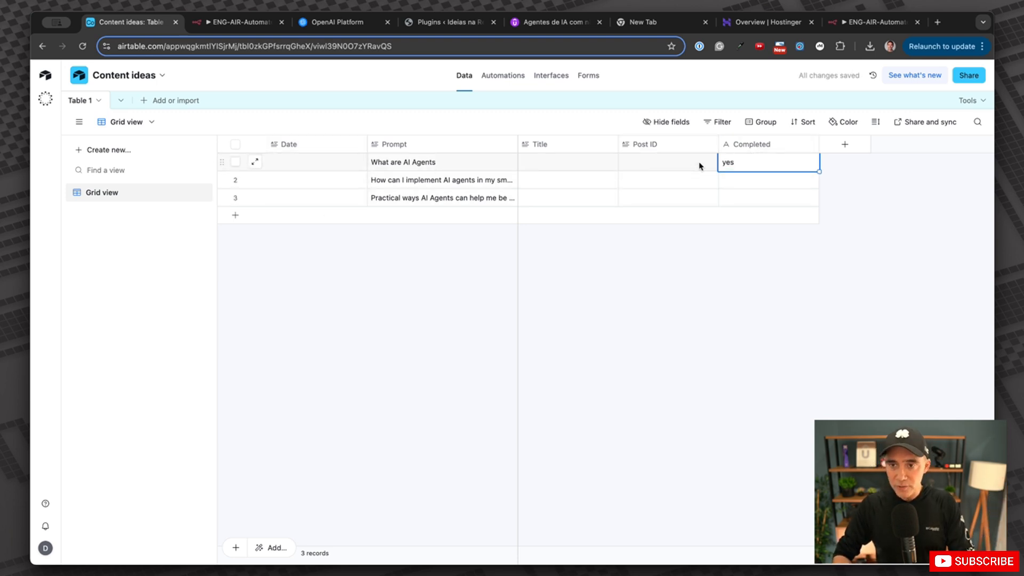
text(1)
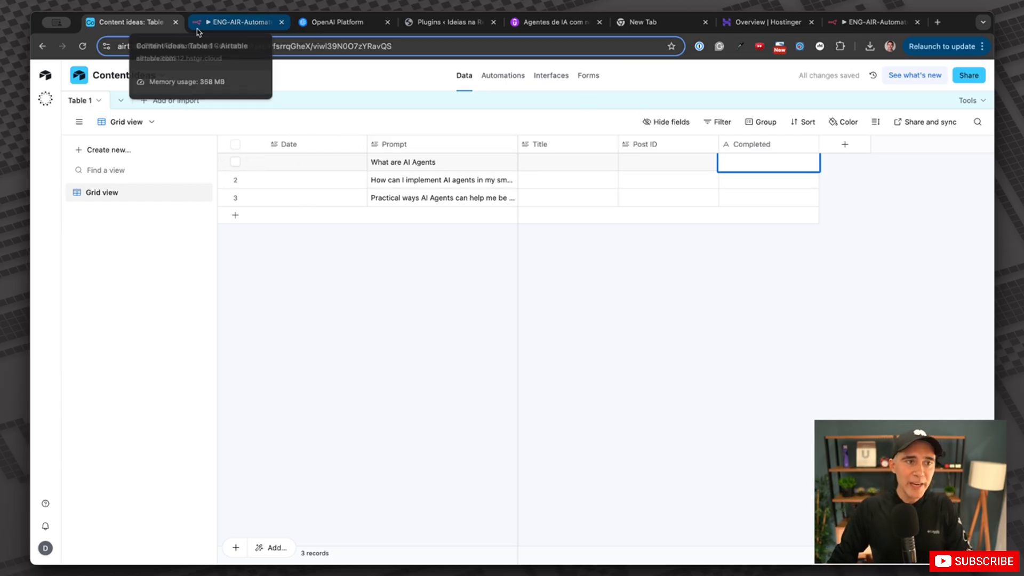
key(super+shift+n)
text(air)
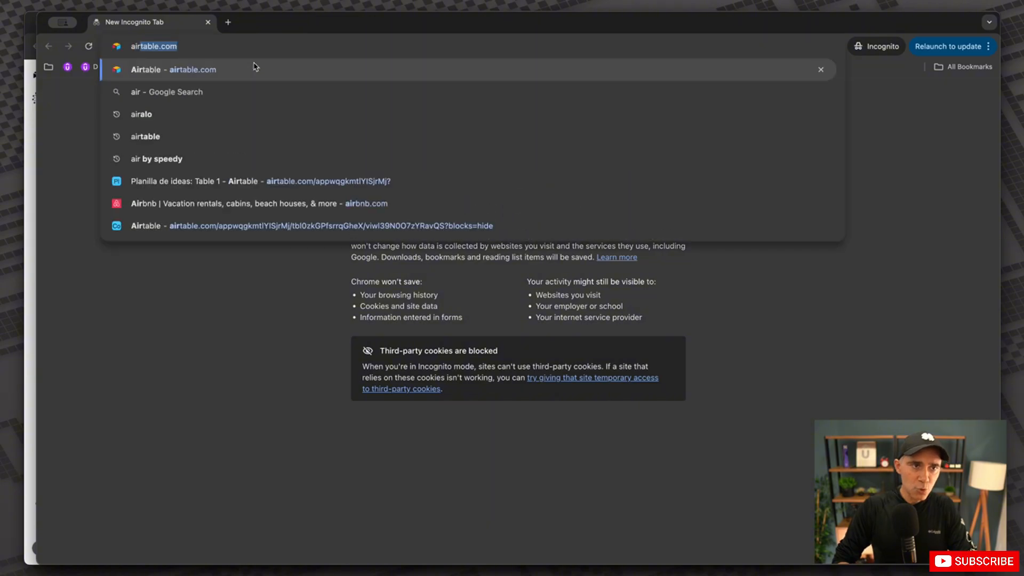
key(Return)
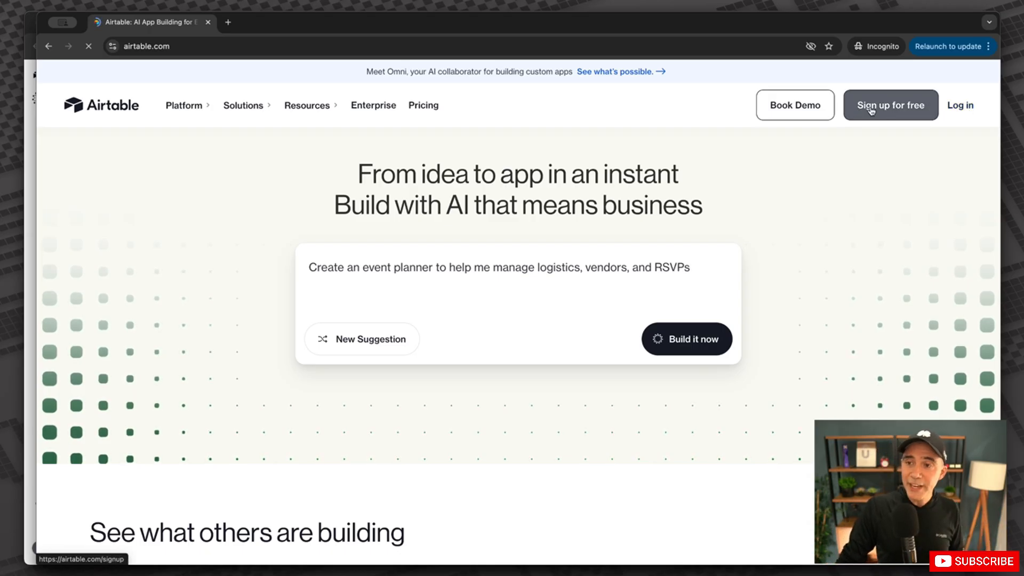
click(908, 116)
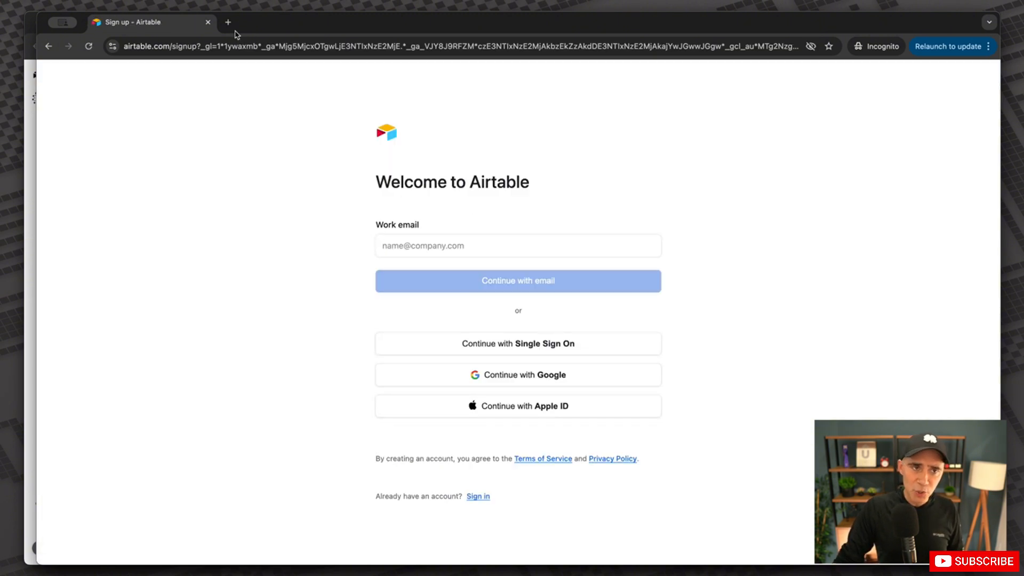
click(208, 22)
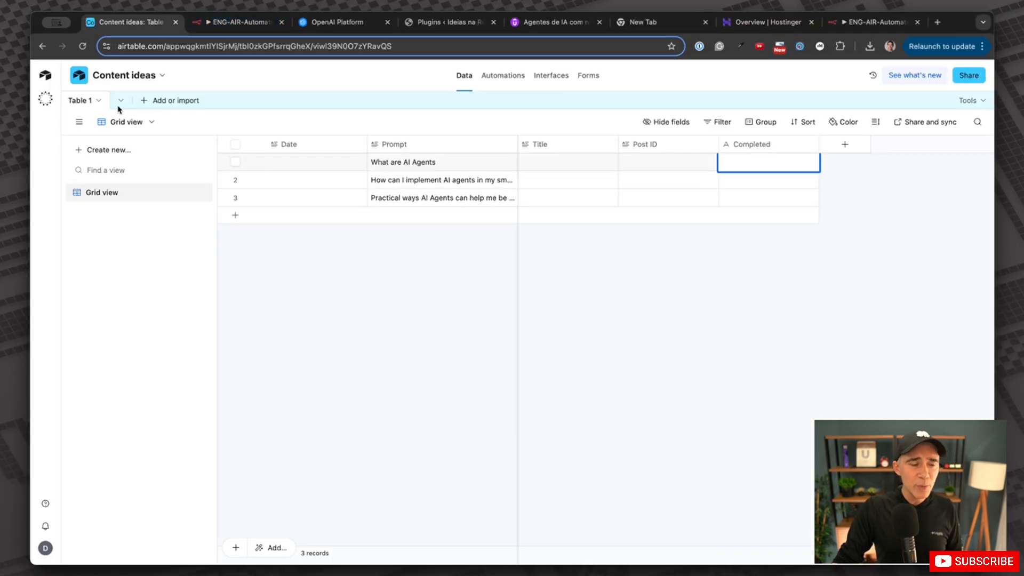
Go to the Artigos para Blog workspace and briefly open the Content ideas base.
click(45, 75)
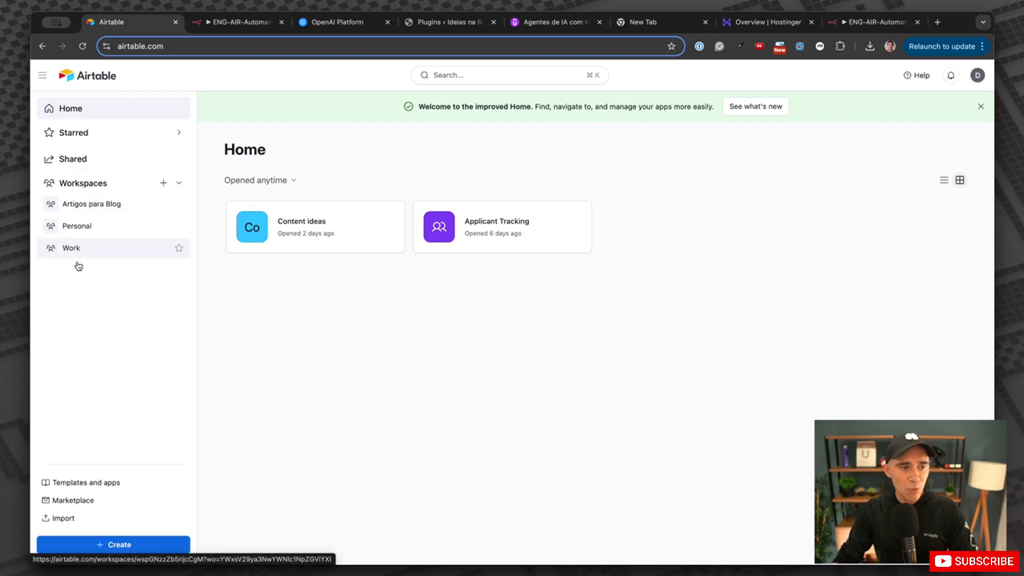
click(105, 206)
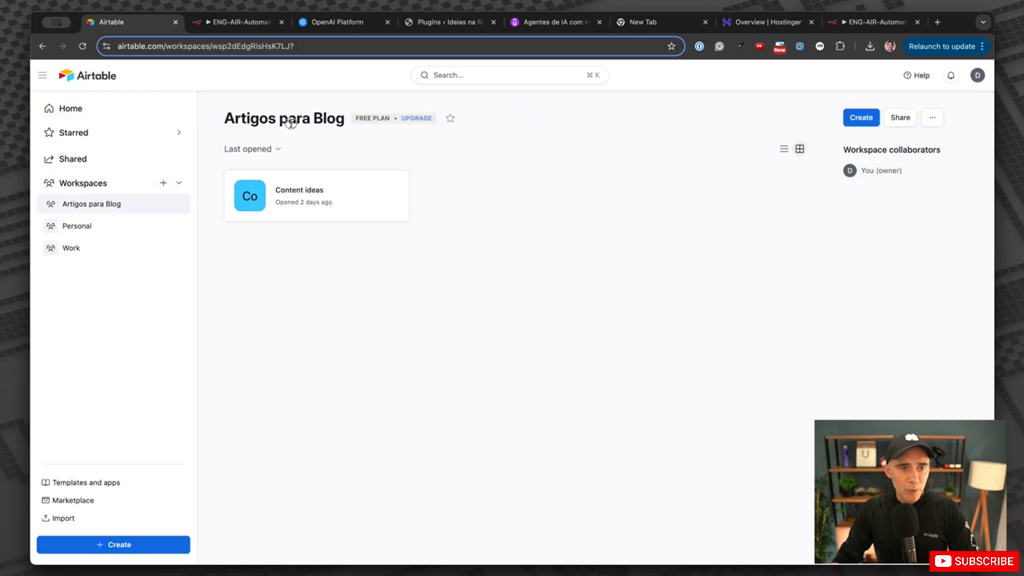
drag(312, 118, 224, 118)
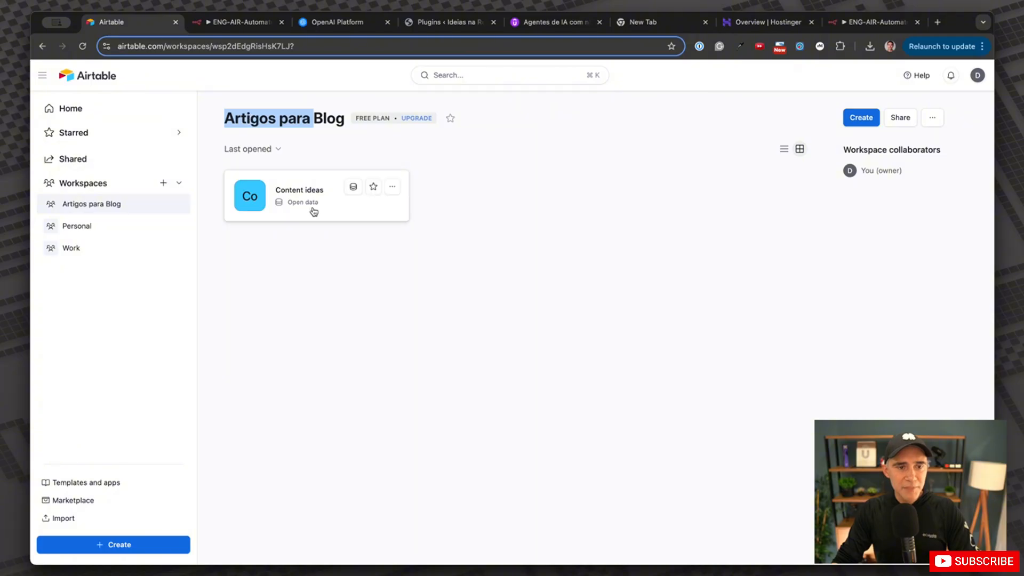
click(297, 189)
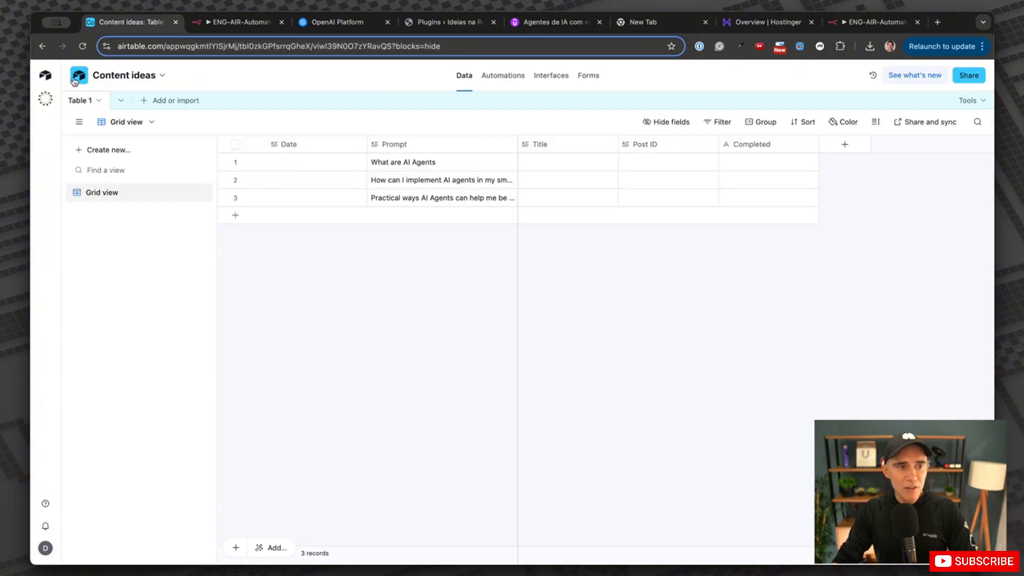
key(super+[)
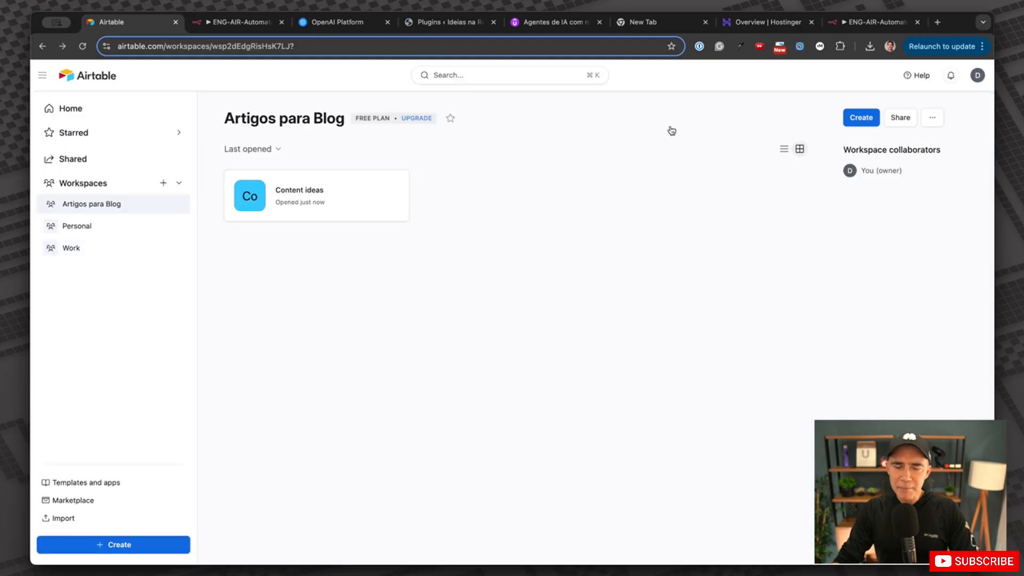
drag(260, 125, 310, 122)
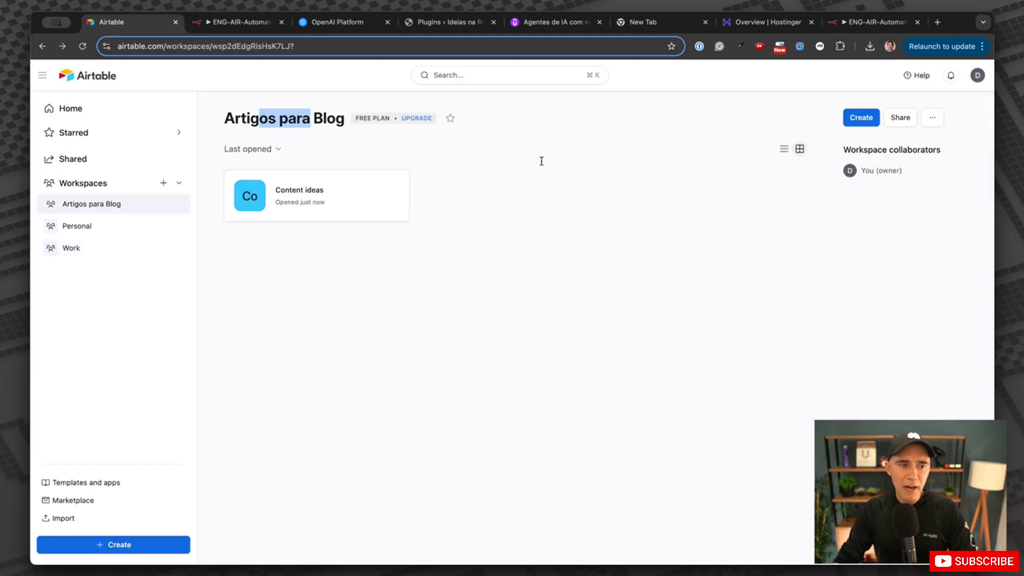
Create a blank Untitled Base from scratch, then return to the workspace page.
click(860, 118)
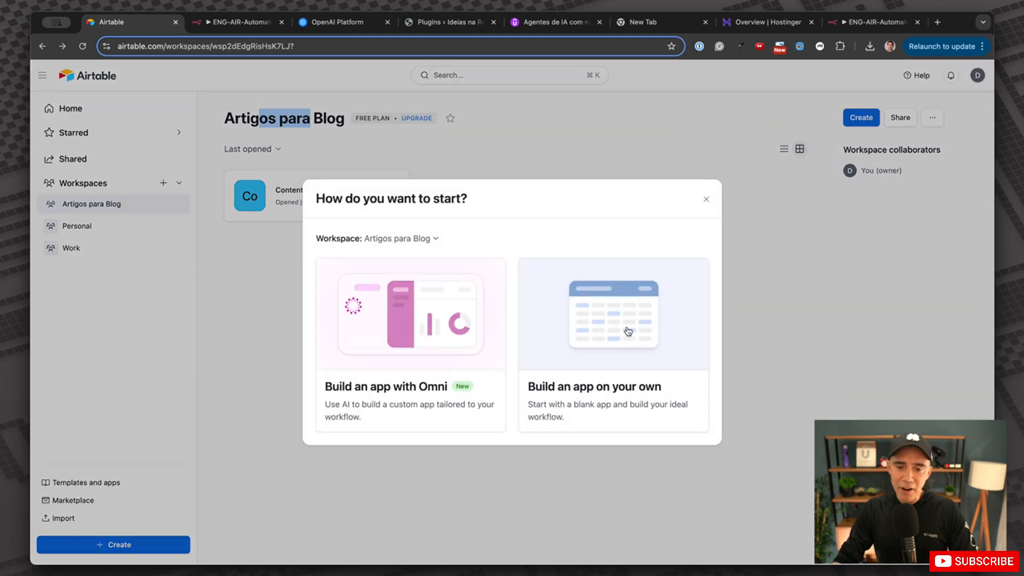
click(625, 319)
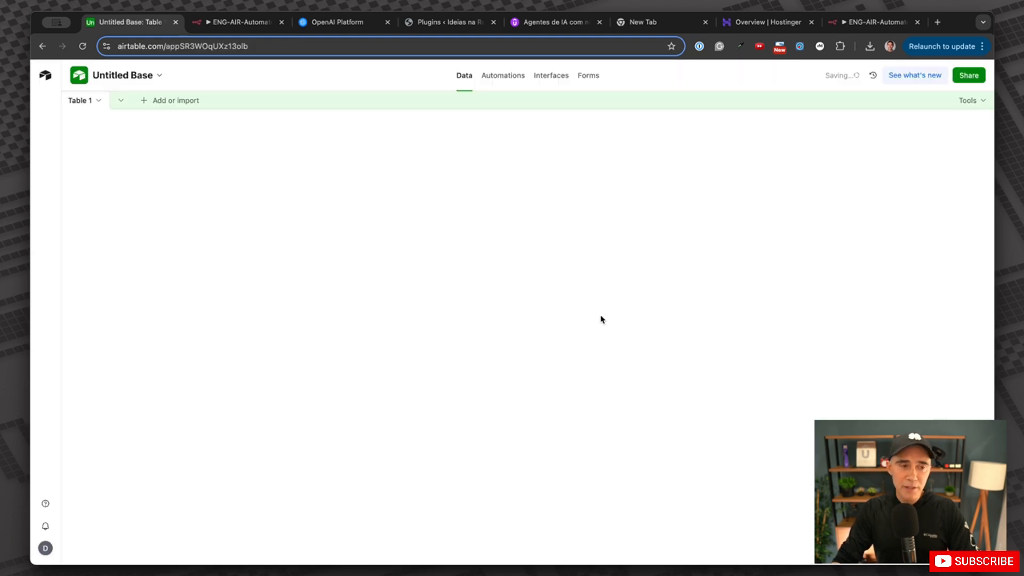
click(175, 101)
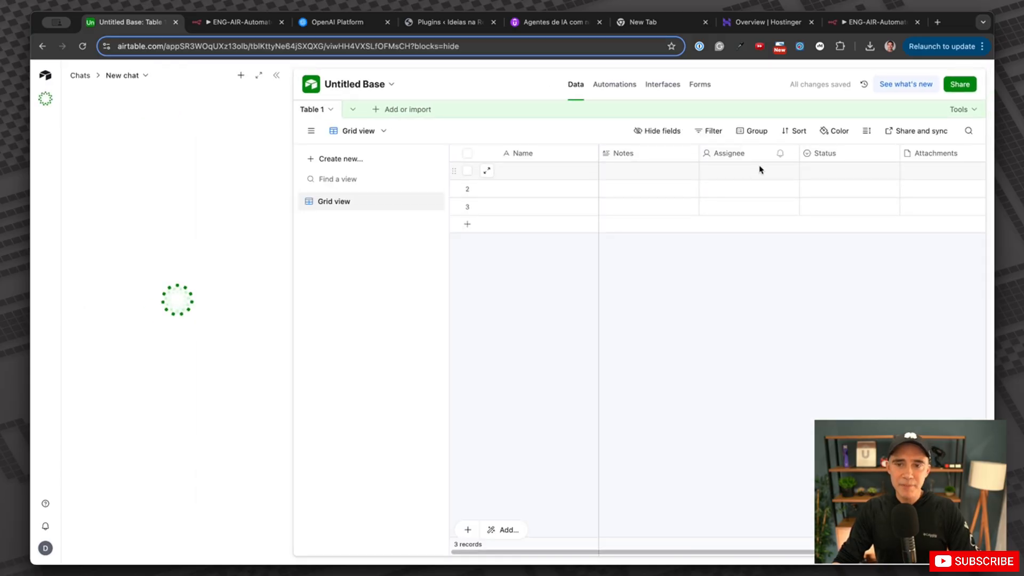
click(62, 76)
click(45, 75)
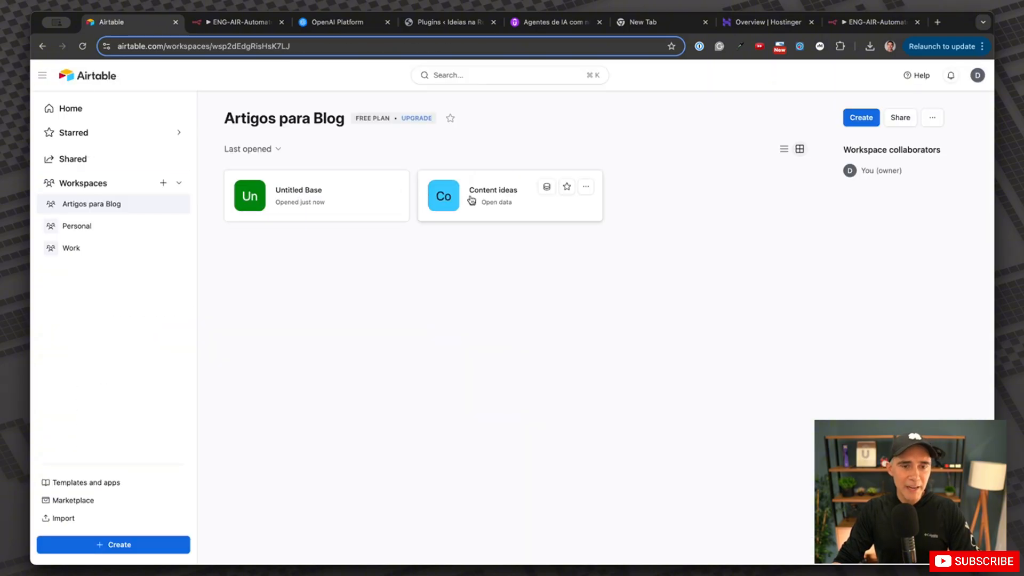
Reopen the Content ideas table and keep its Date field type as Long text.
click(485, 190)
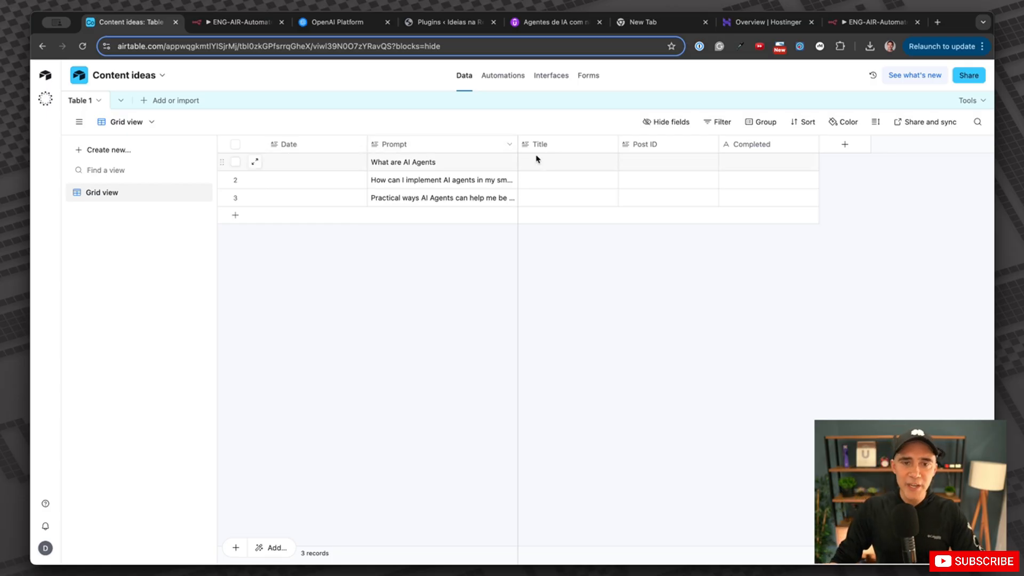
double_click(295, 144)
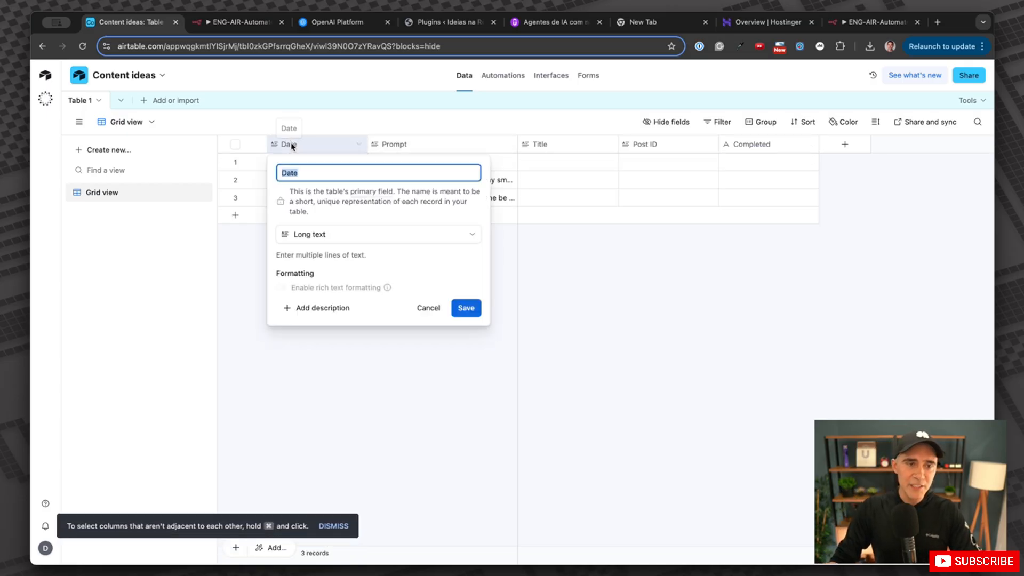
click(339, 235)
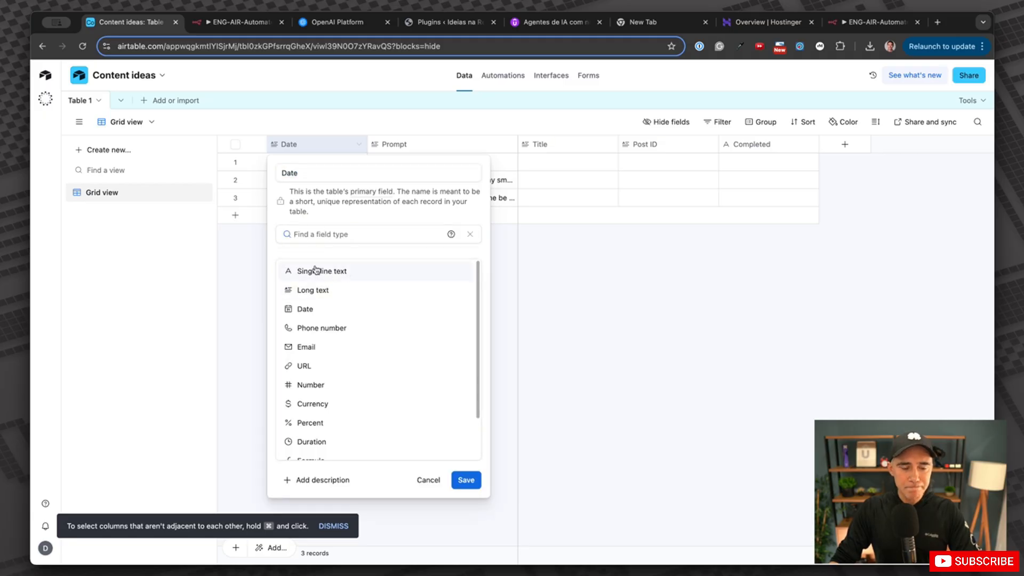
click(323, 294)
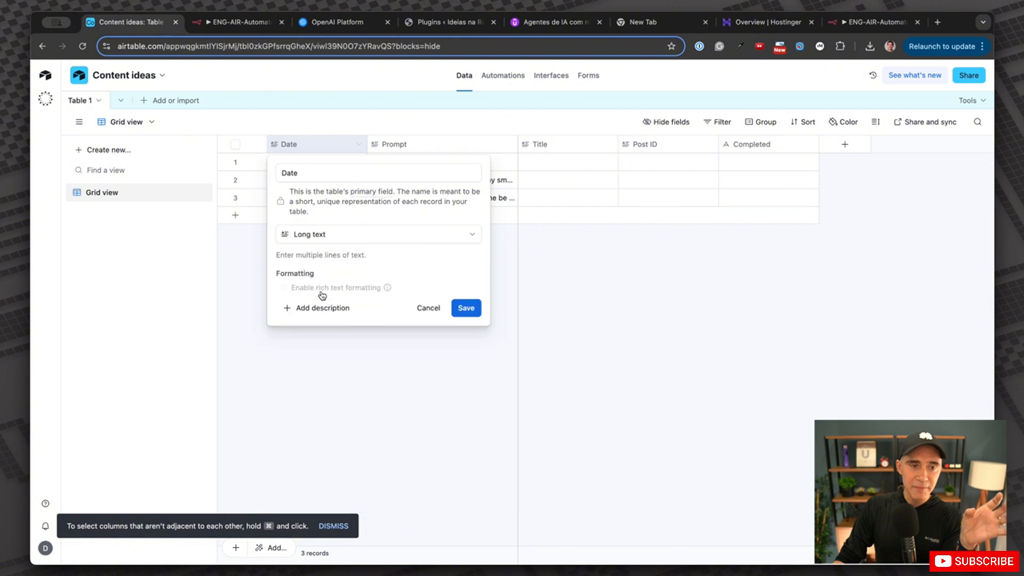
click(390, 148)
Select the Prompt, Title, Post ID and Completed columns in turn.
click(407, 146)
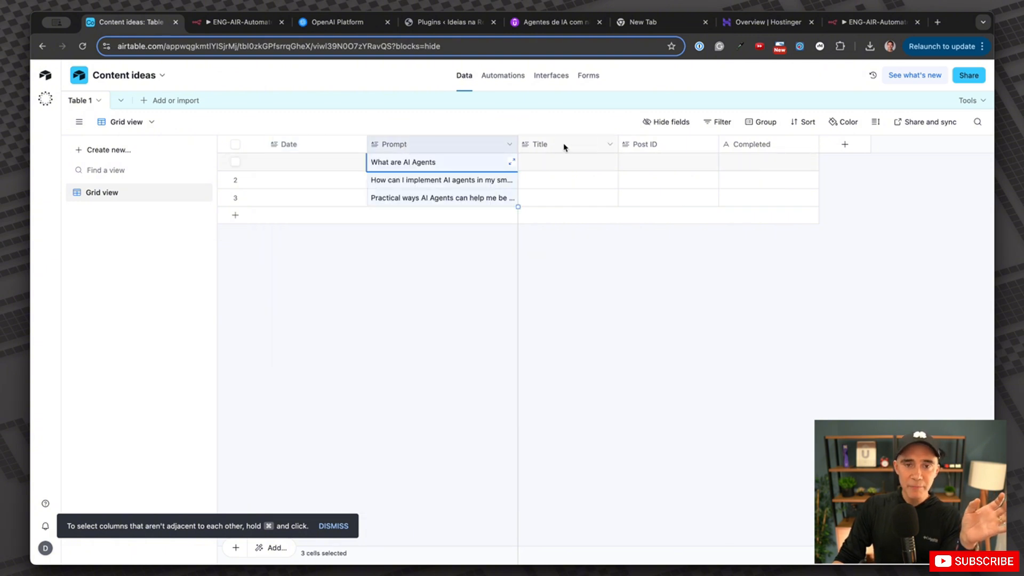
click(580, 144)
click(652, 145)
click(757, 147)
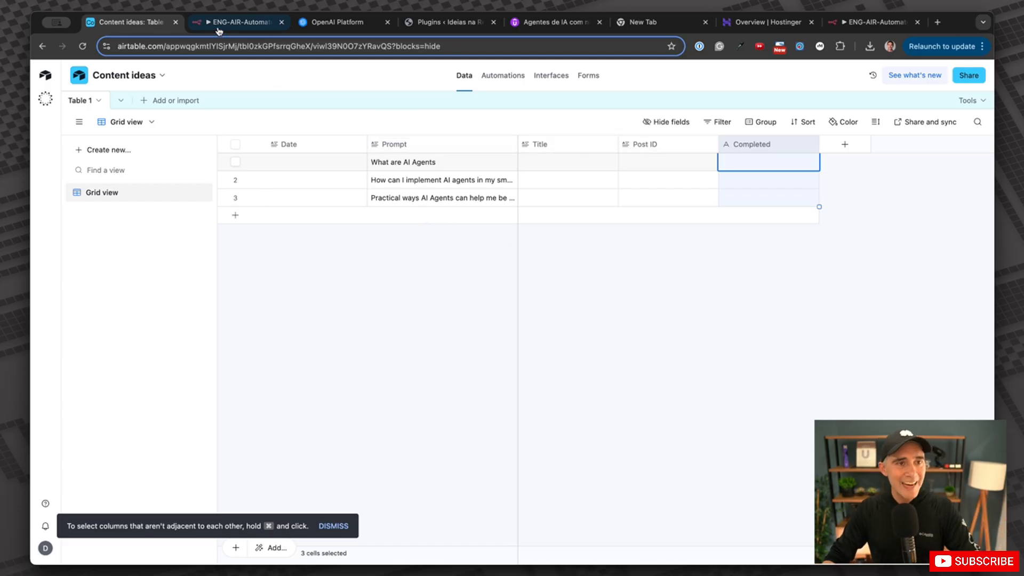
Switch back to n8n and pan around the content workflow canvas.
click(240, 21)
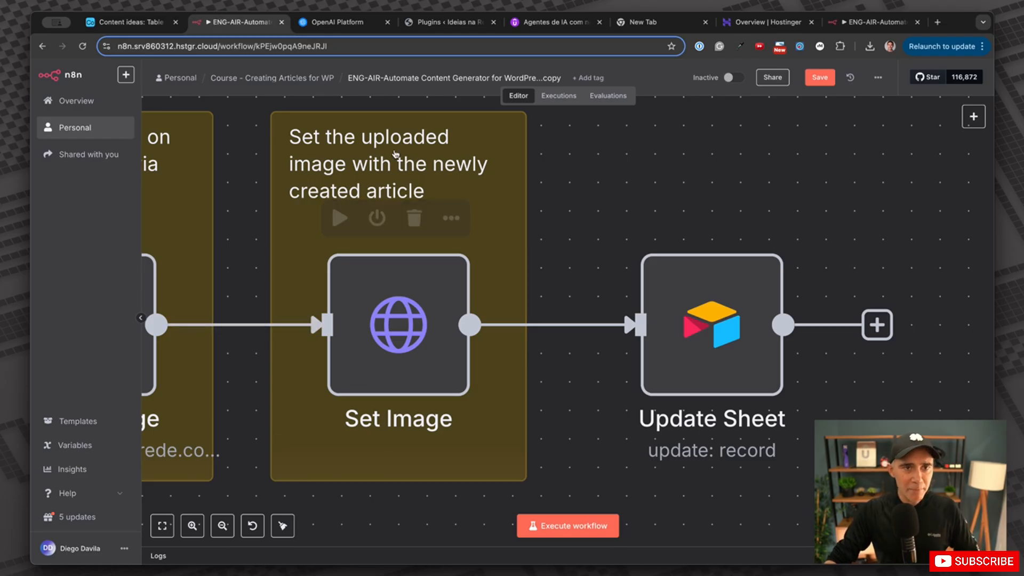
scroll(534, 327, down, 10)
scroll(534, 327, left, 4)
scroll(534, 328, left, 10)
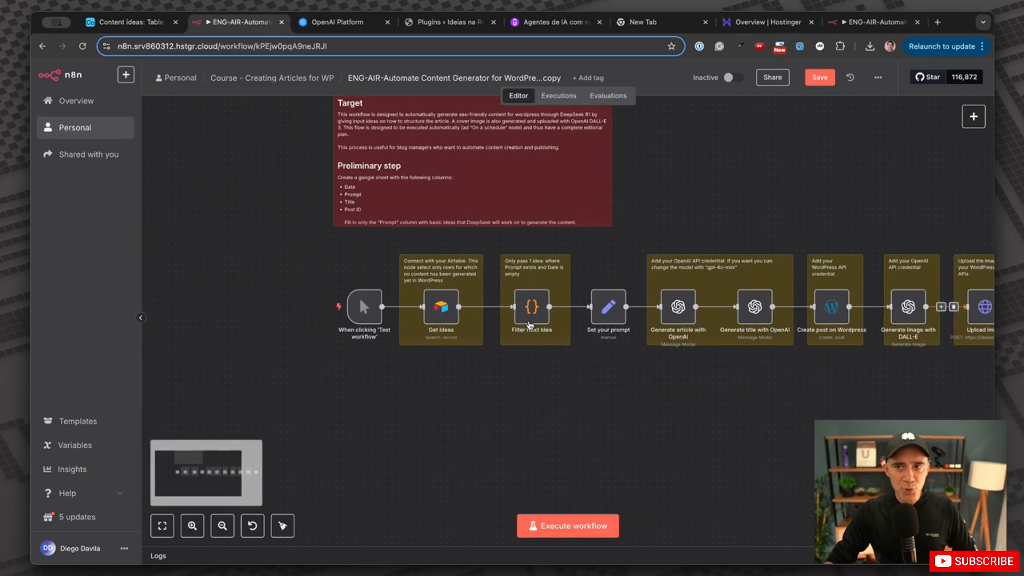
scroll(531, 325, right, 5)
scroll(529, 324, right, 4)
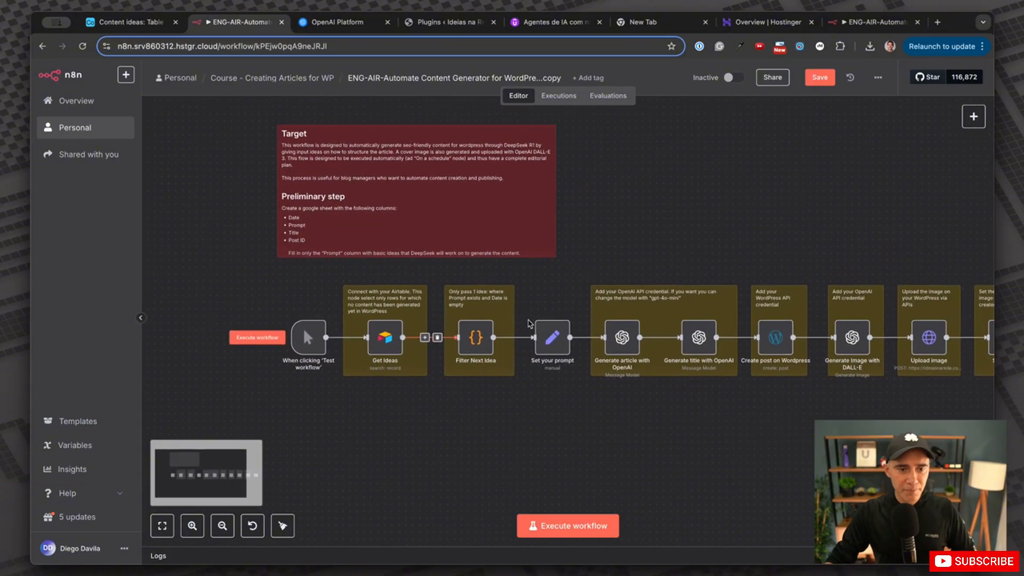
scroll(527, 323, up, 5)
scroll(528, 323, left, 5)
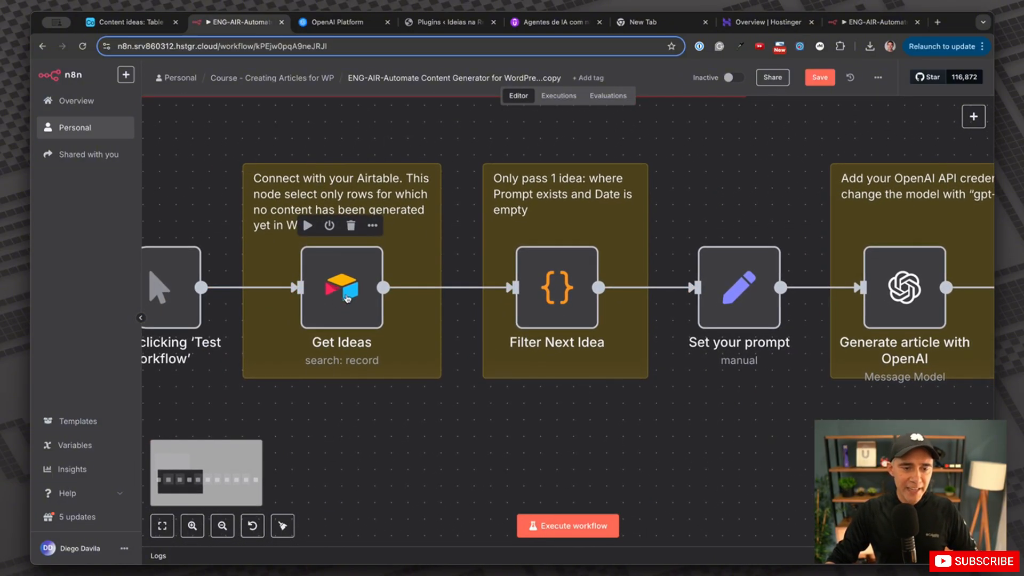
Inspect the Get Ideas node settings, then bring up the Content ideas table in Airtable.
double_click(366, 293)
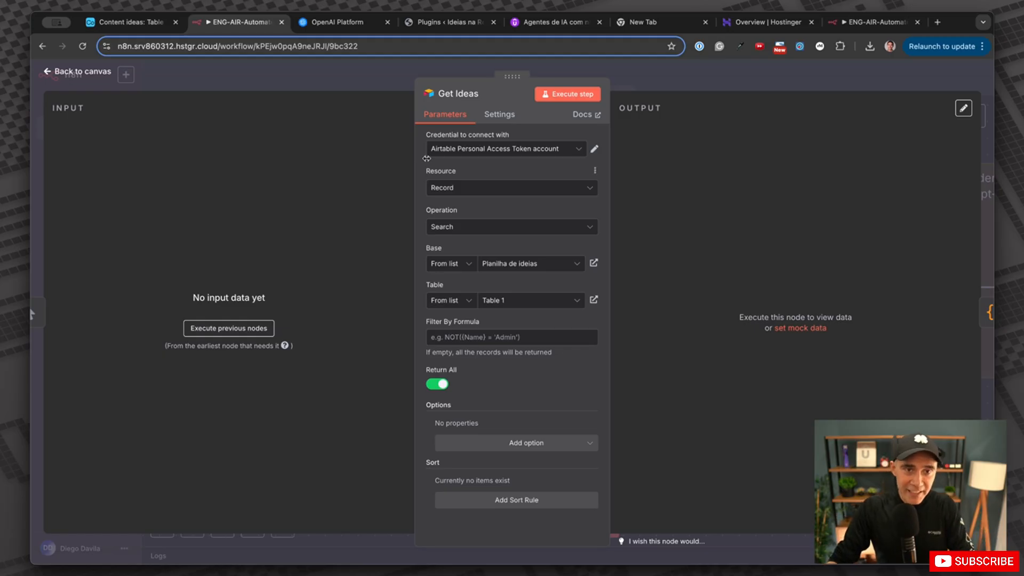
click(373, 73)
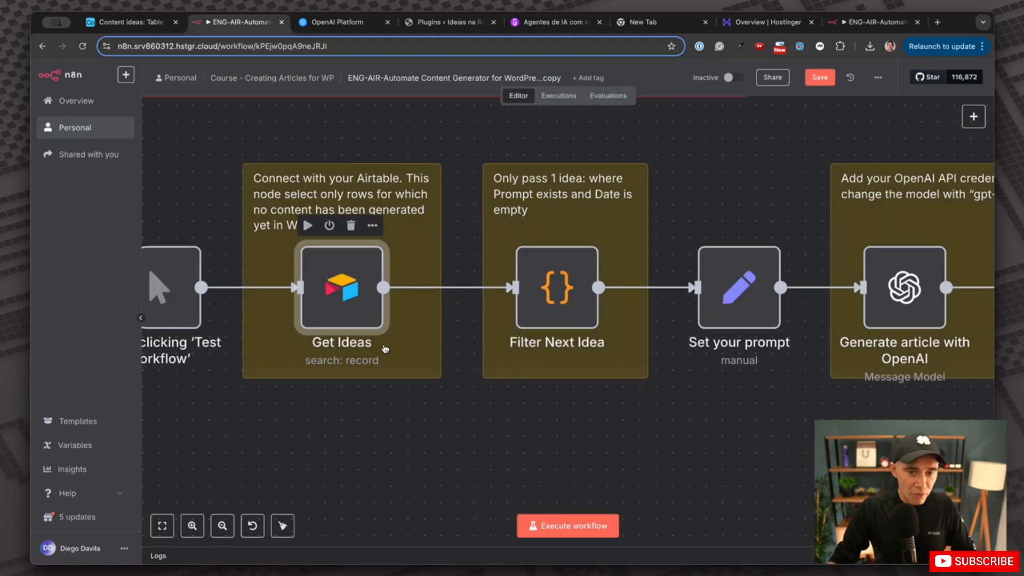
scroll(384, 349, down, 5)
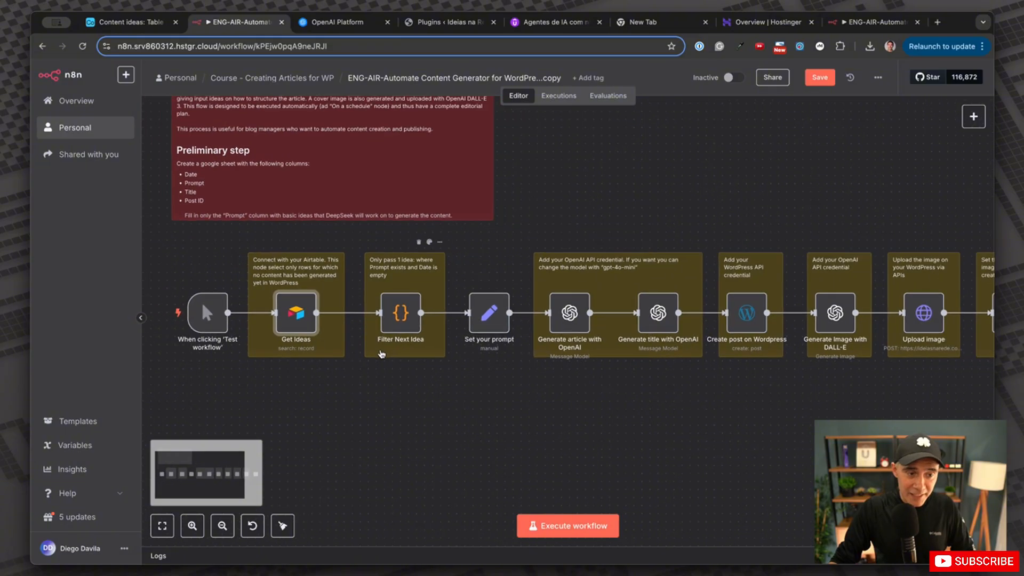
scroll(382, 353, down, 1)
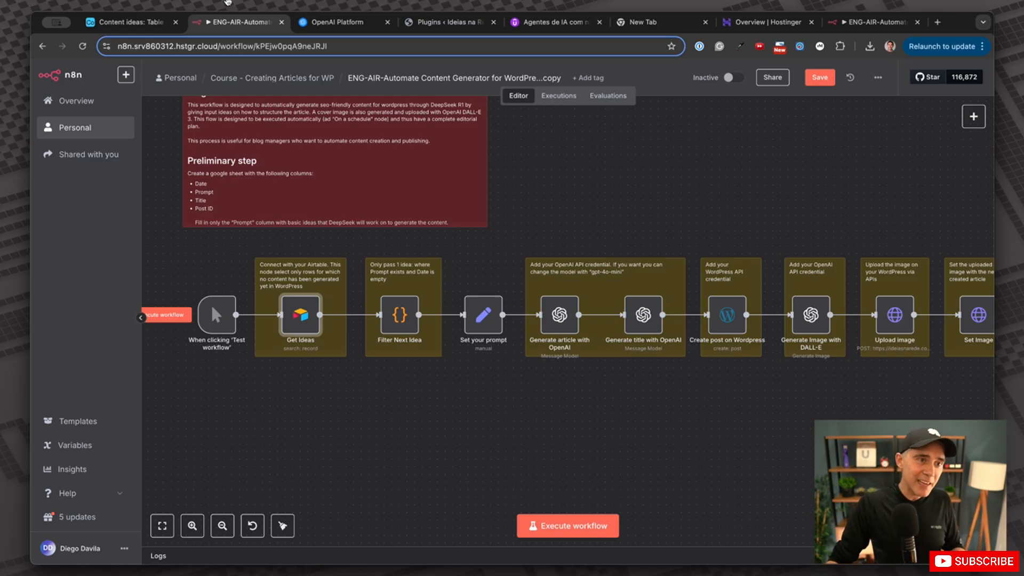
click(131, 22)
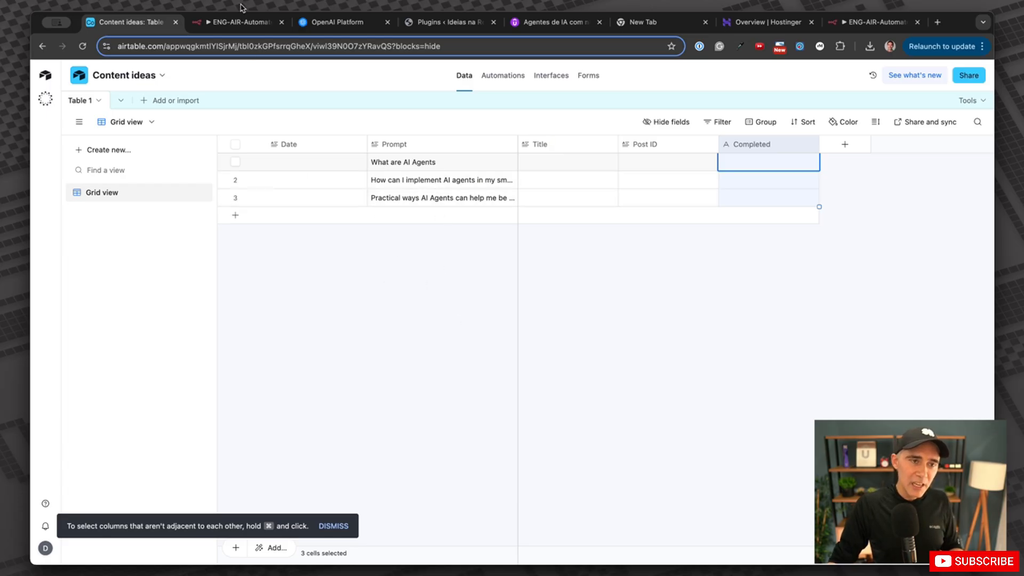
Switch to the ENG-AIR-Automate tab to get back to the n8n workflow editor.
click(240, 22)
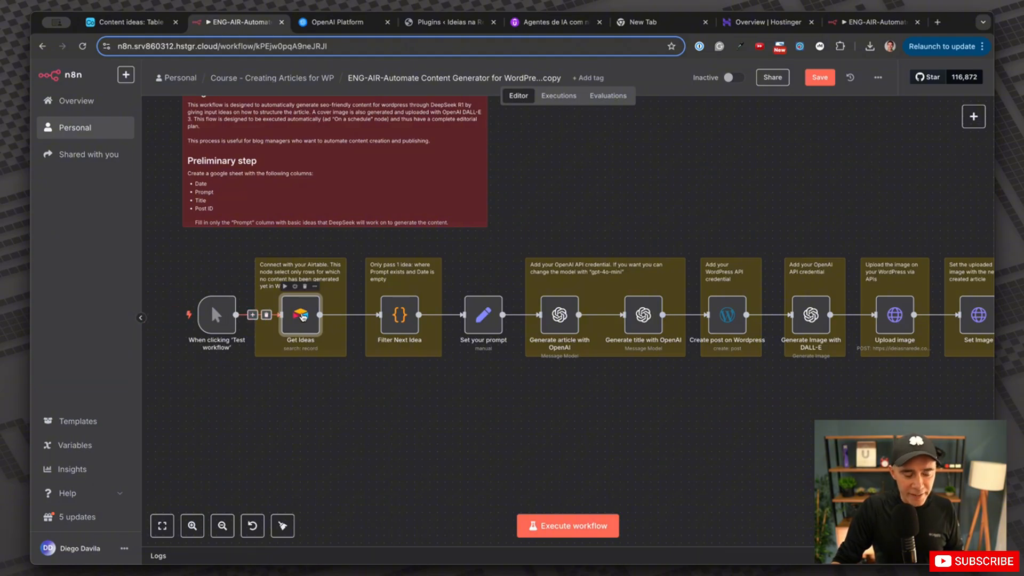
Pan across the nodes, then open Get Ideas showing Planilha de ideias, Table 1 and Return All.
scroll(271, 319, up, 3)
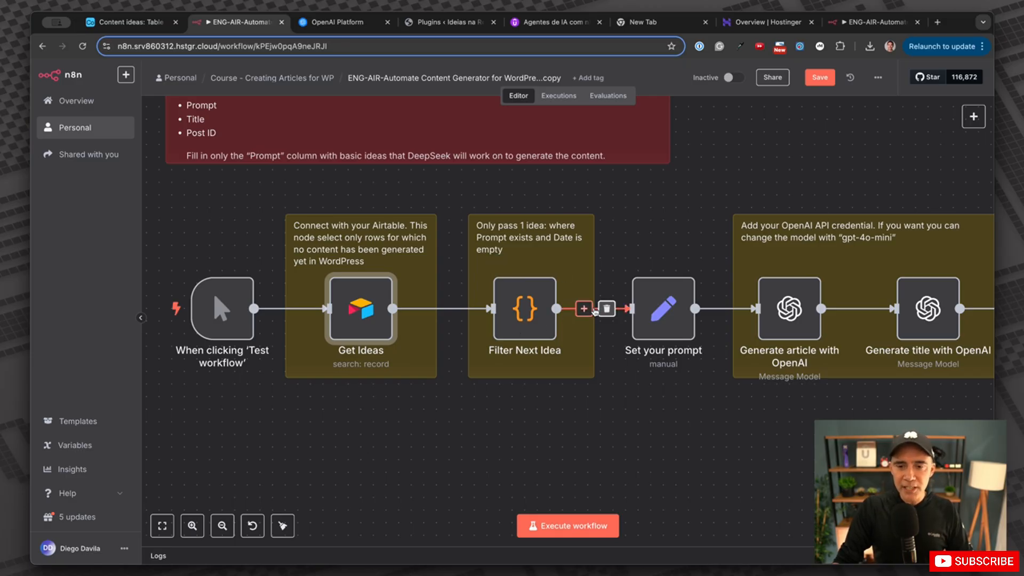
scroll(711, 310, right, 3)
scroll(711, 309, right, 8)
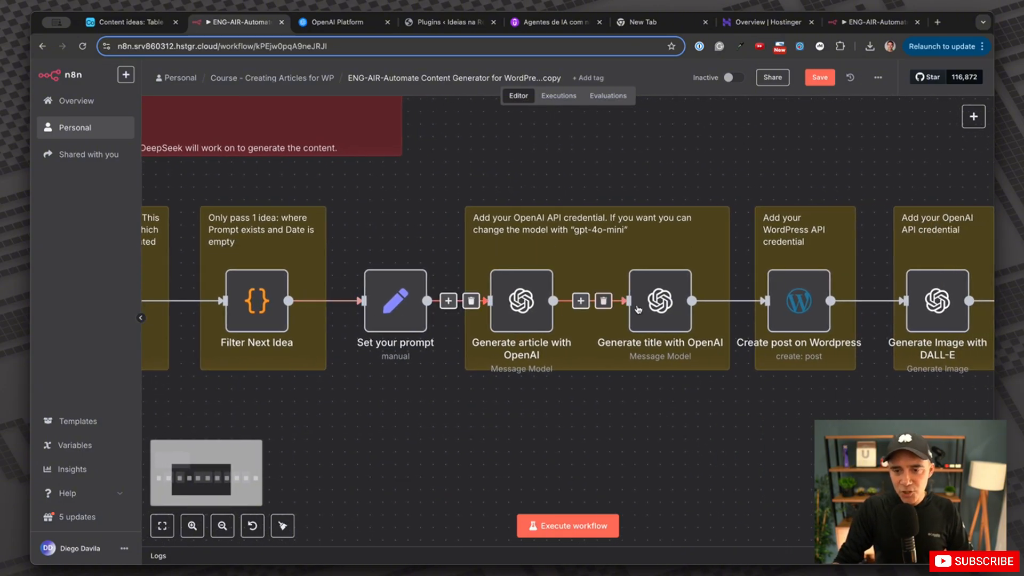
scroll(526, 307, right, 7)
scroll(527, 307, right, 7)
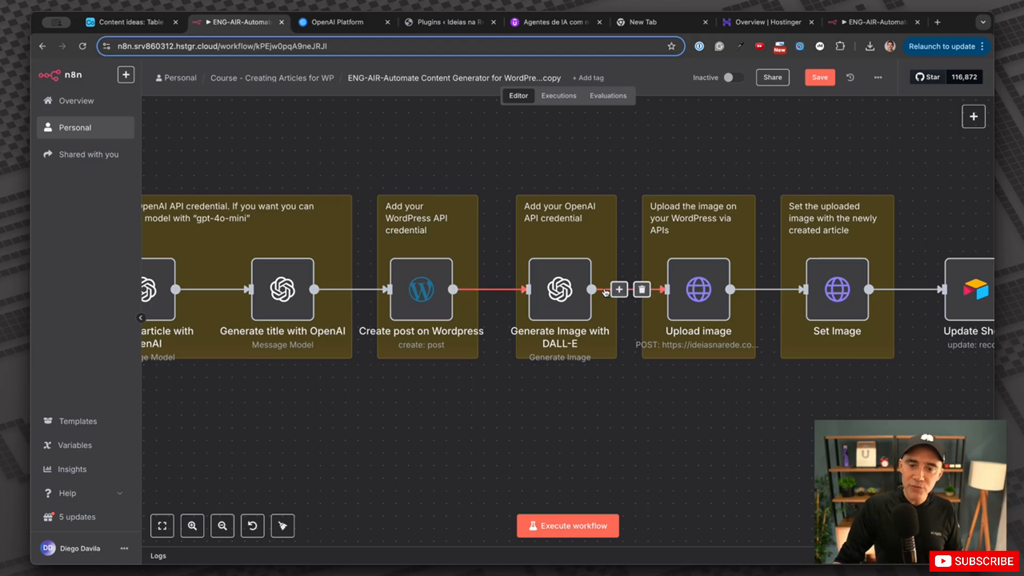
scroll(623, 315, left, 15)
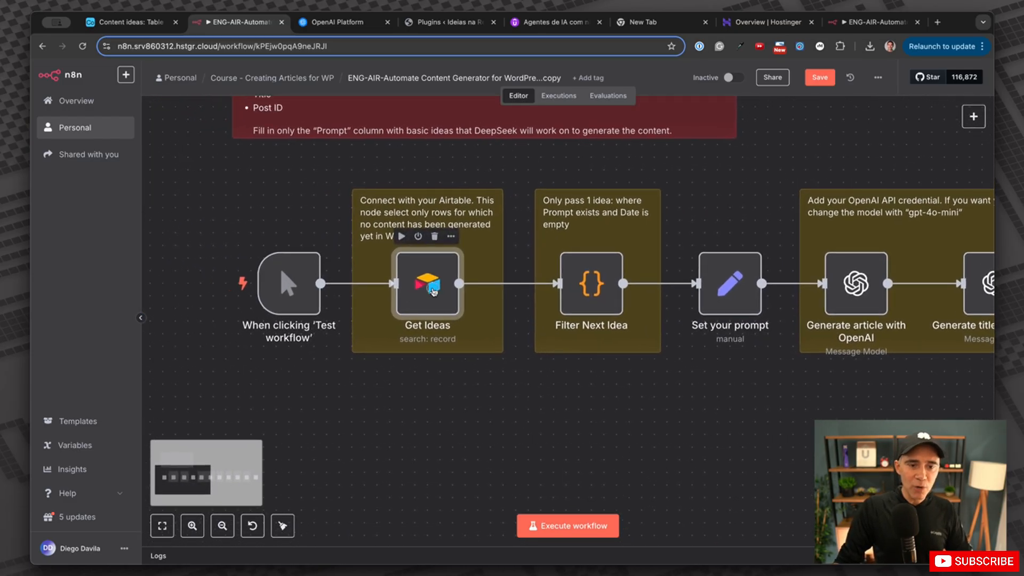
double_click(412, 302)
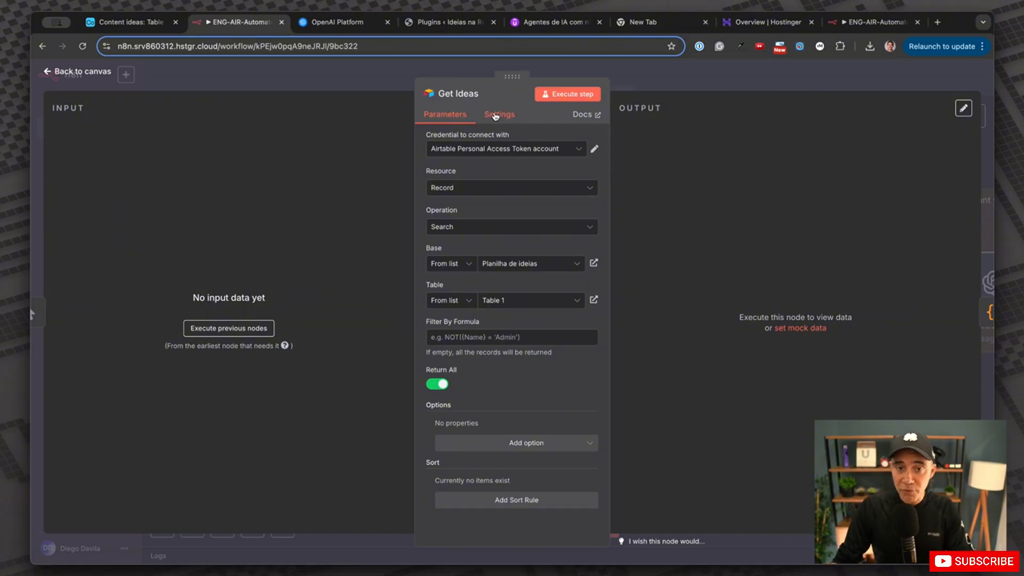
Begin a new Airtable credential for Get Ideas, then switch to the Content ideas table.
click(130, 22)
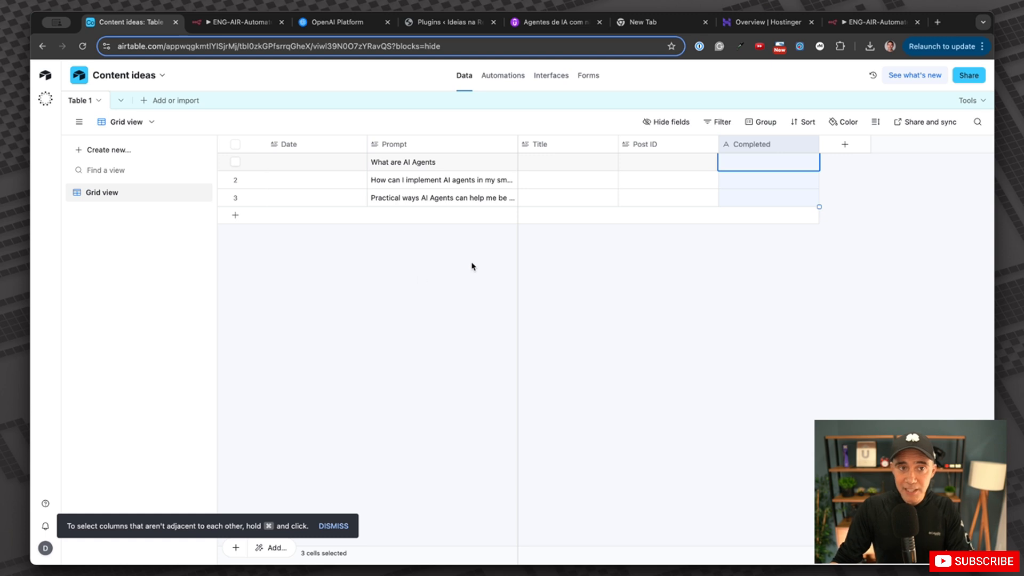
click(240, 31)
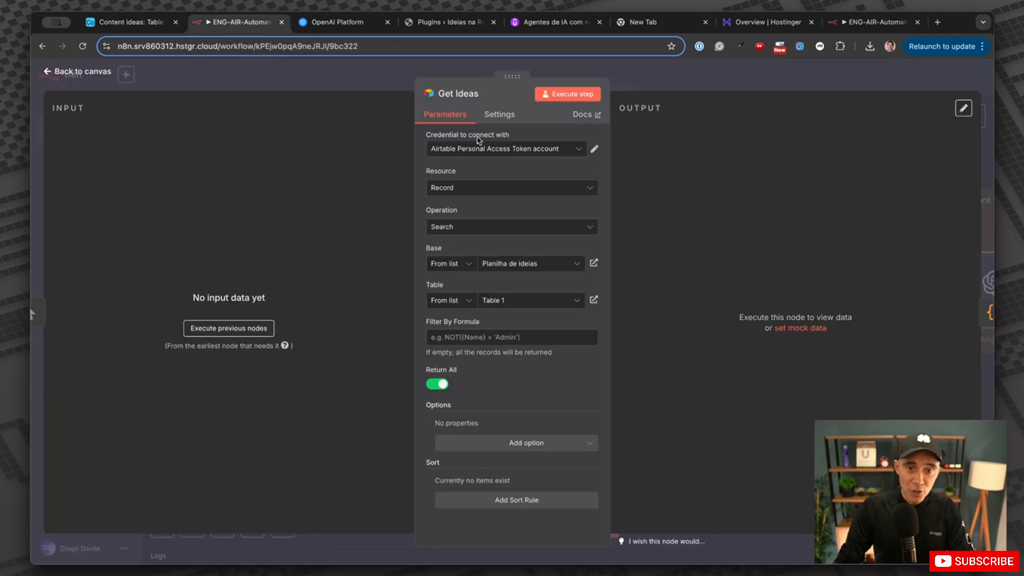
click(483, 154)
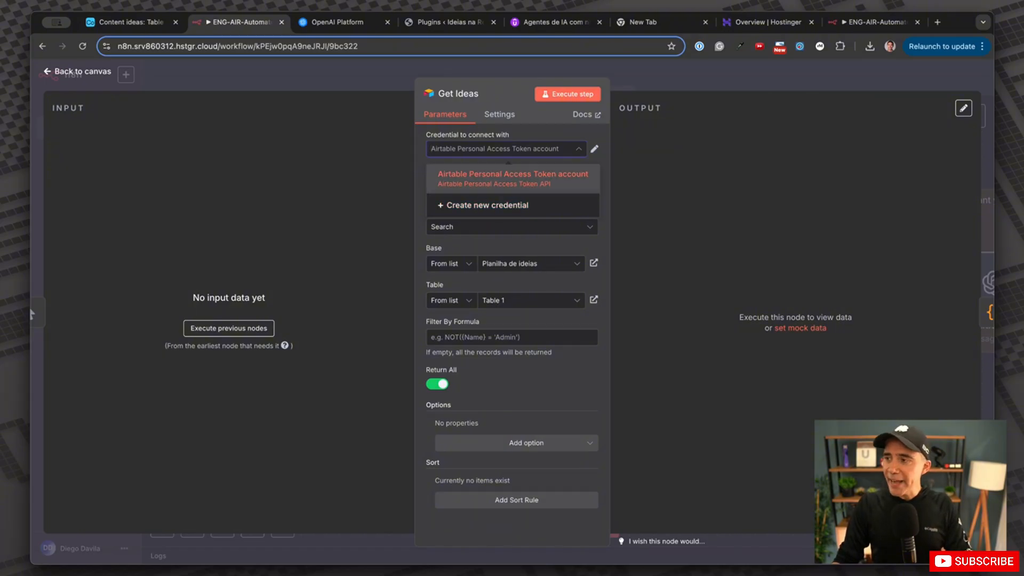
click(485, 210)
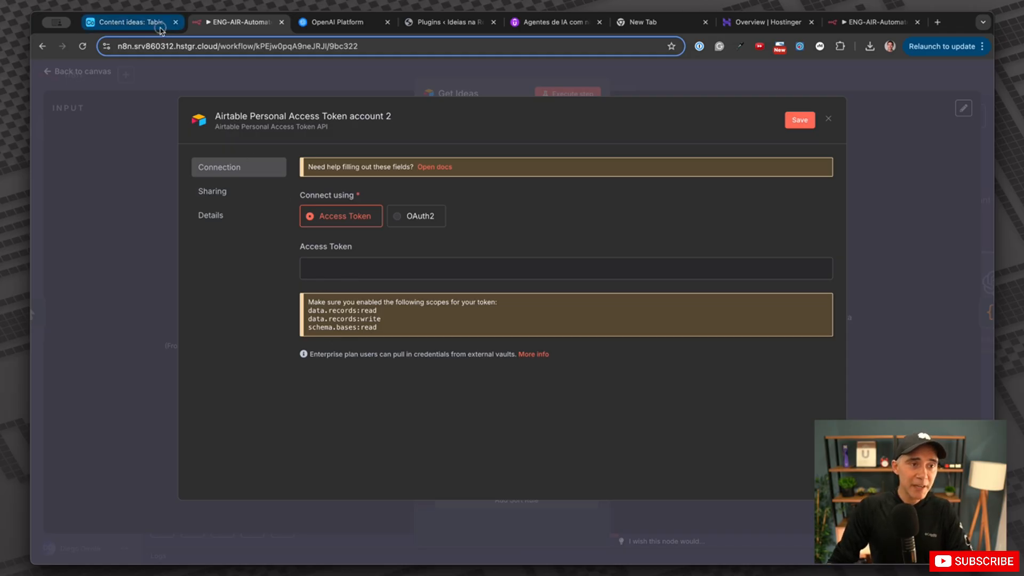
click(127, 22)
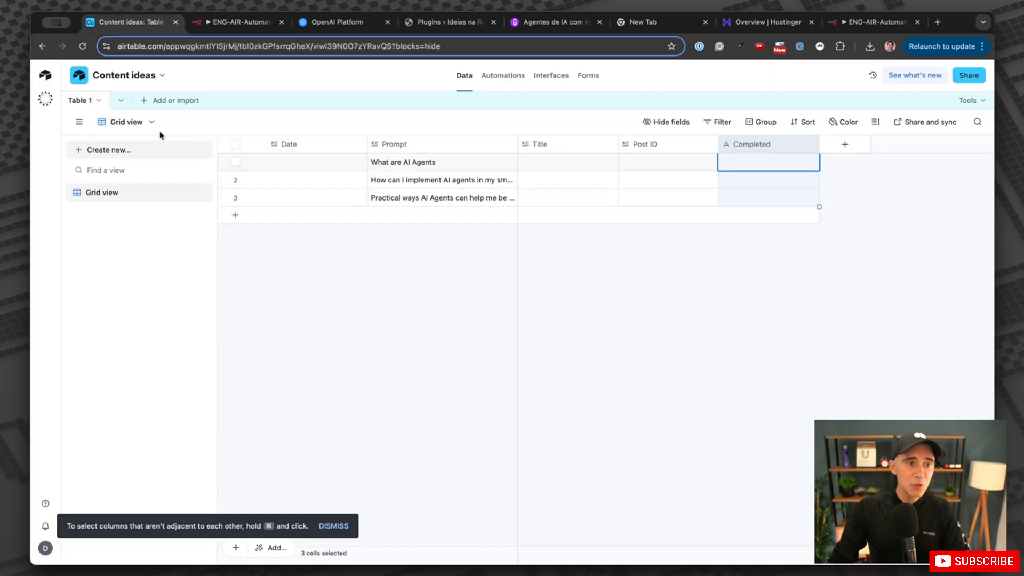
From the account menu, go to Builder Hub's Personal access tokens page.
click(49, 75)
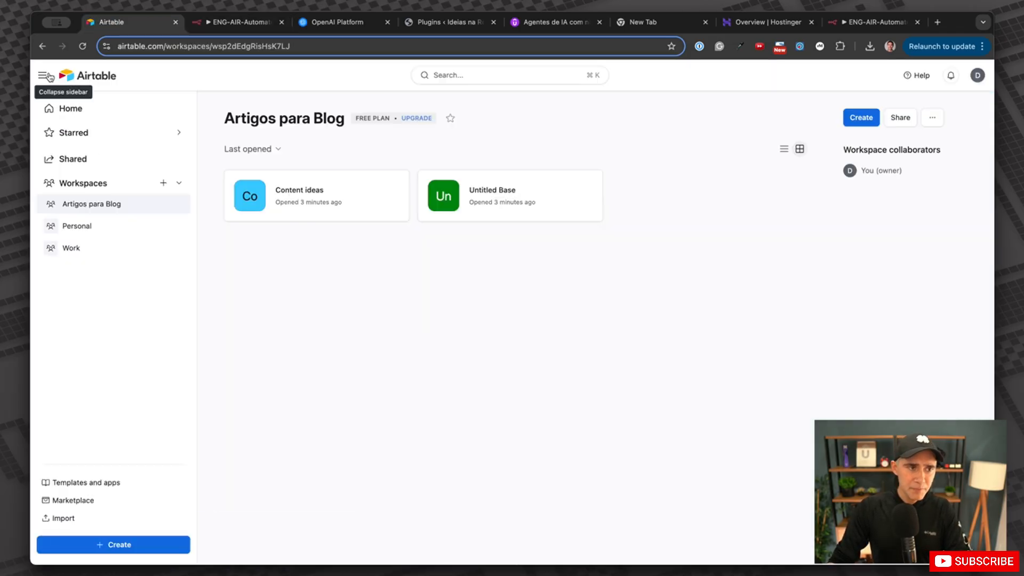
click(976, 76)
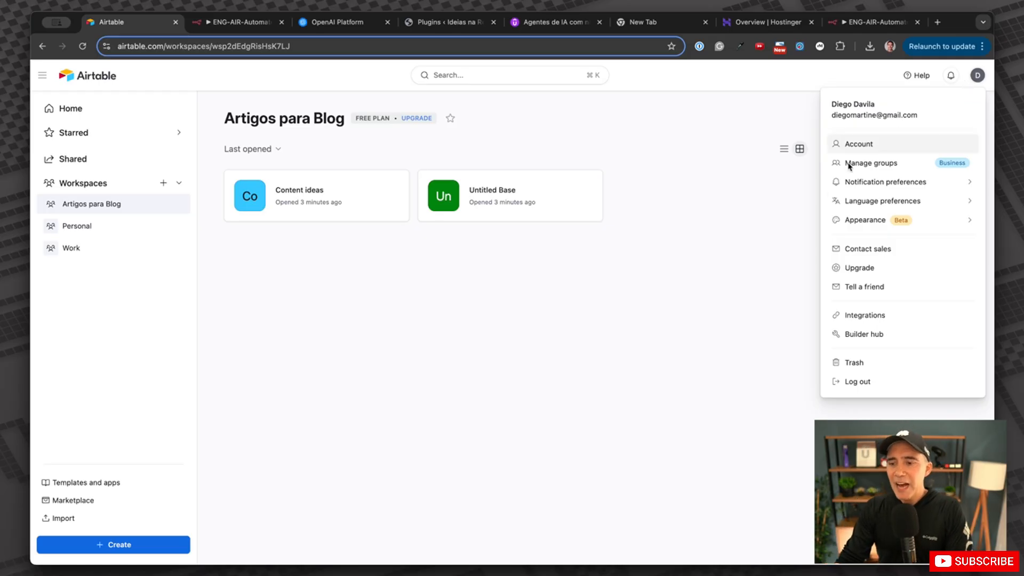
click(853, 337)
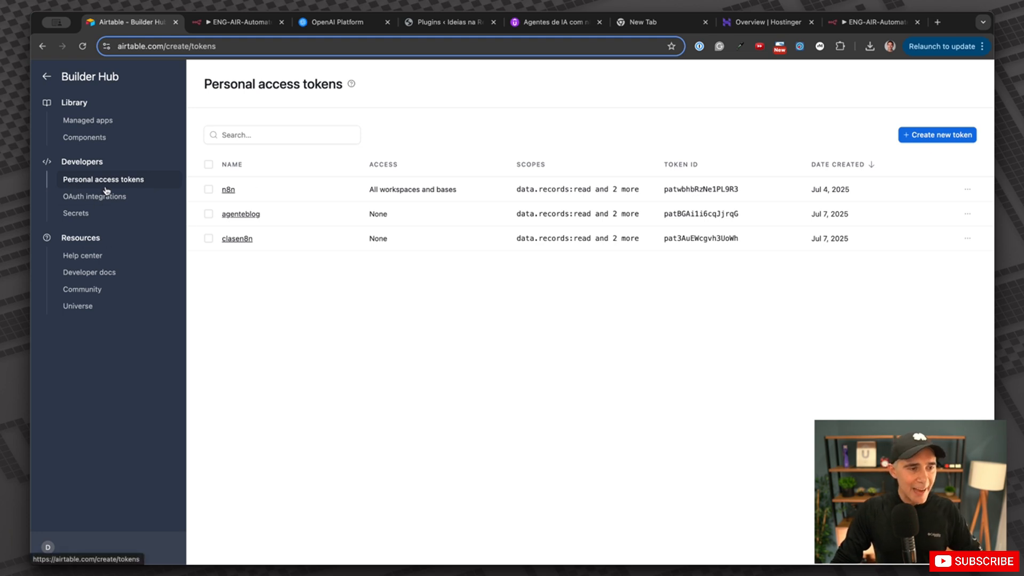
scroll(107, 192, up, 5)
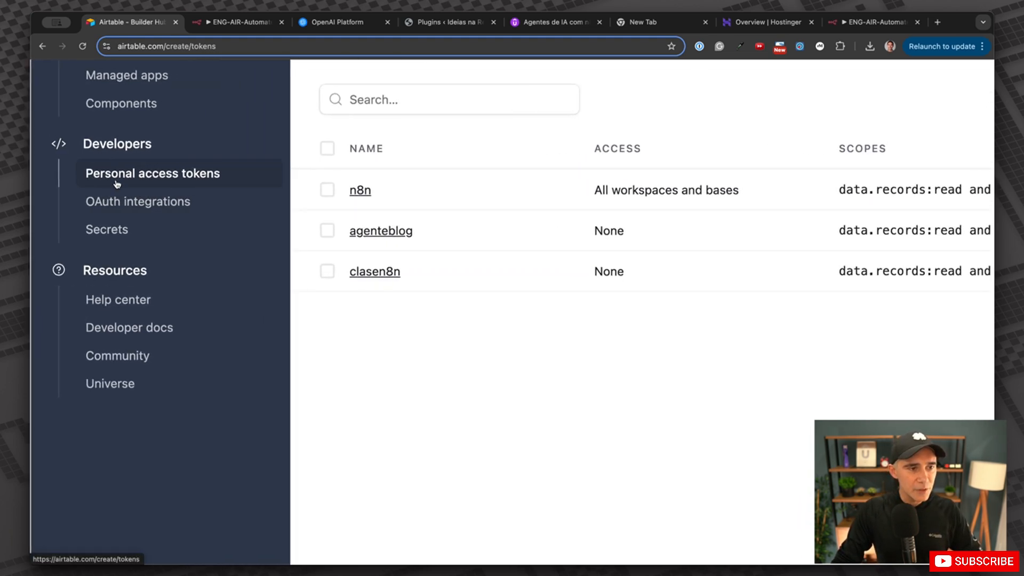
Start a new token named n8nclass and check which scopes n8n's credential requires.
scroll(450, 197, down, 5)
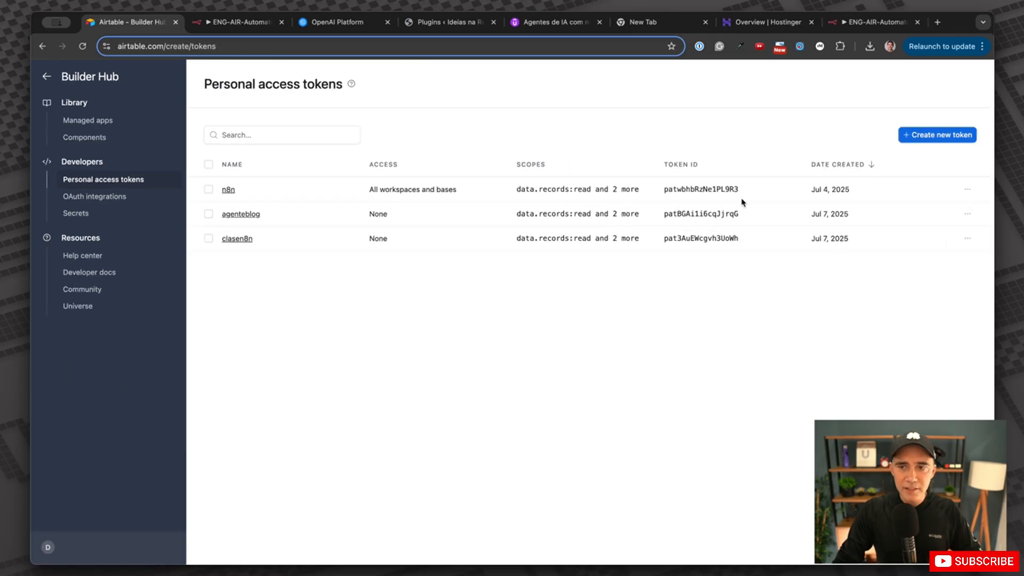
click(934, 138)
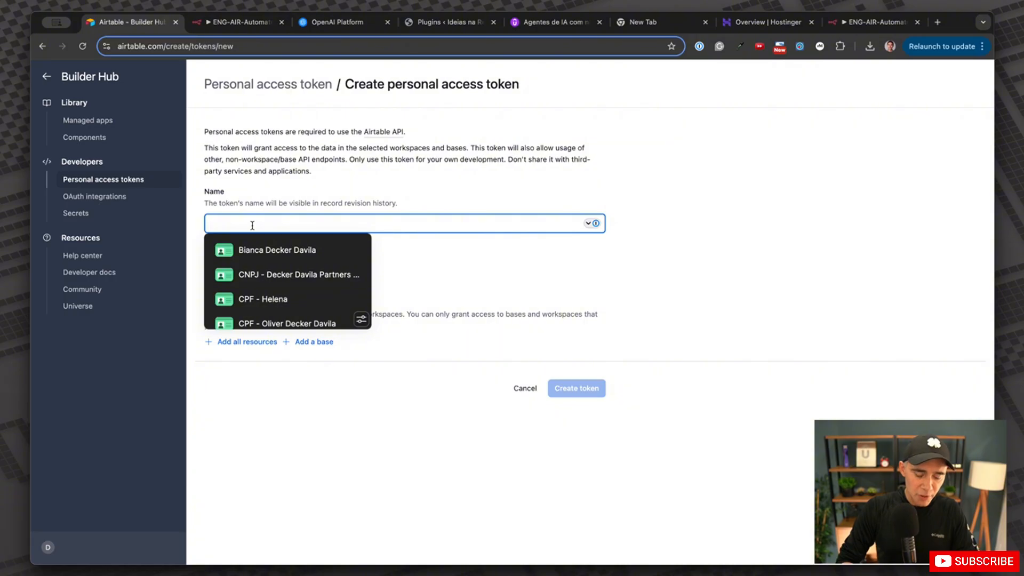
text(n8nclass)
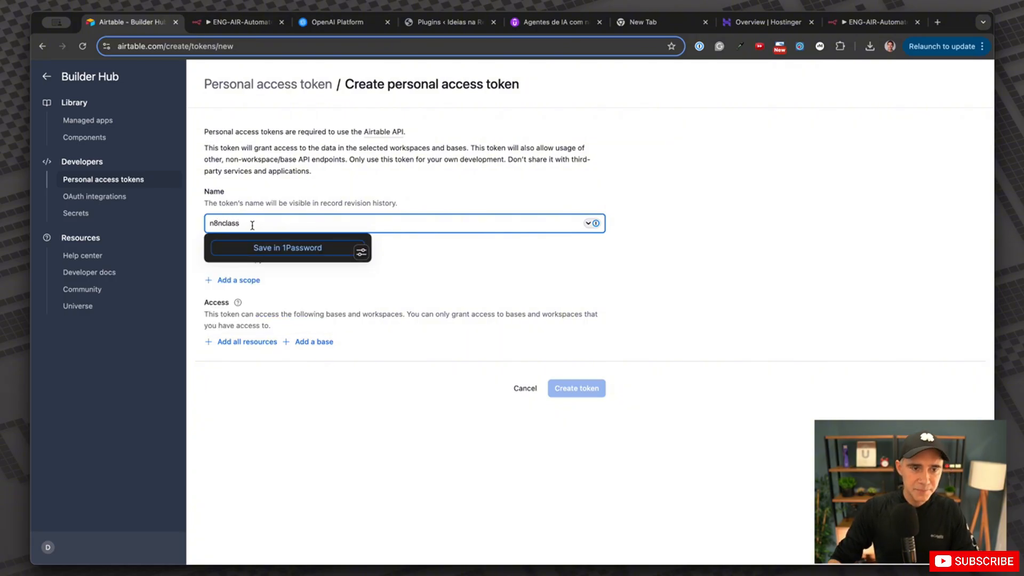
click(569, 458)
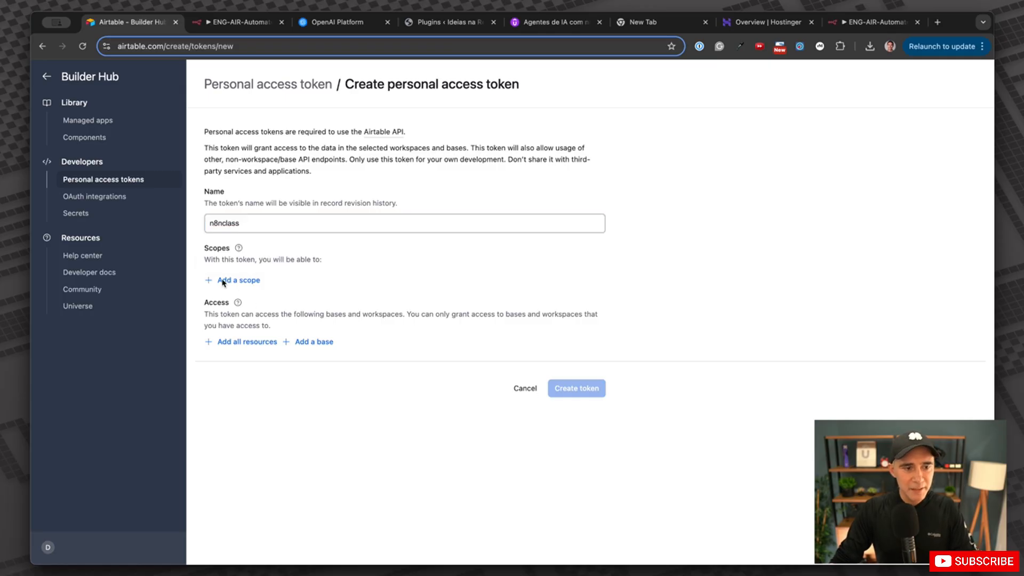
click(235, 23)
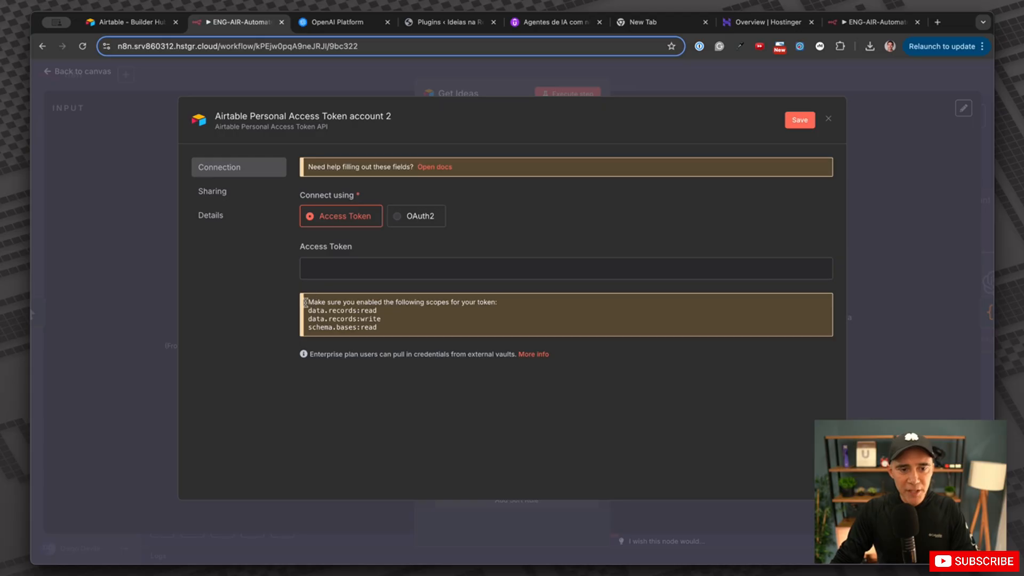
drag(312, 301, 508, 302)
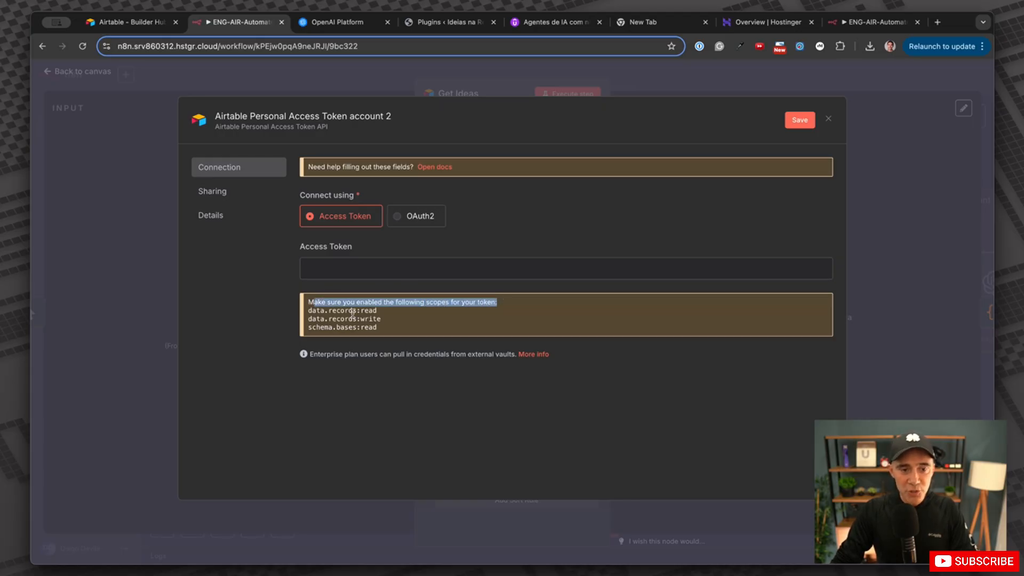
drag(315, 310, 408, 328)
click(145, 24)
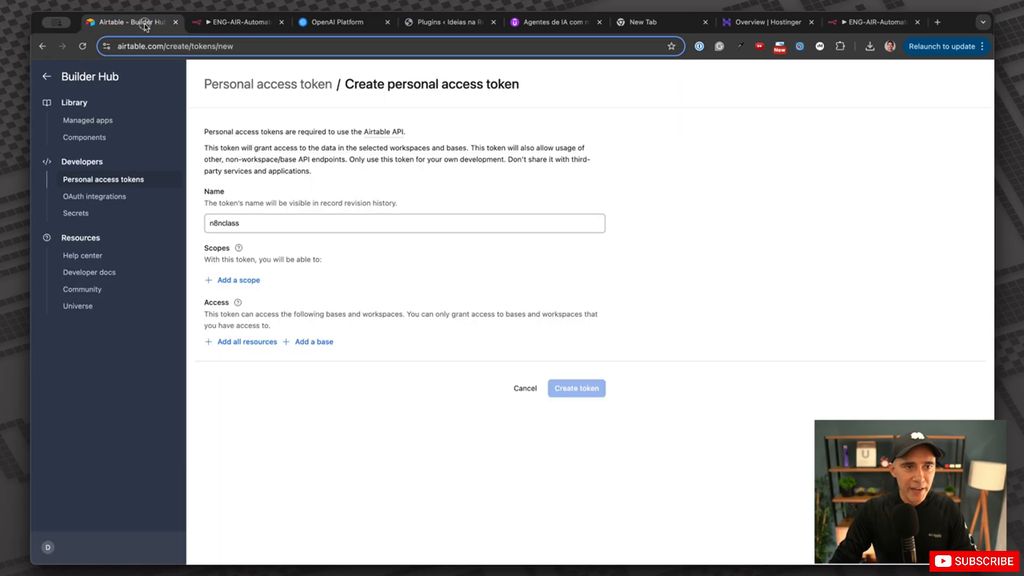
Add data.records:read, data.records:write and schema.bases:read scopes, then create and copy the token.
click(235, 280)
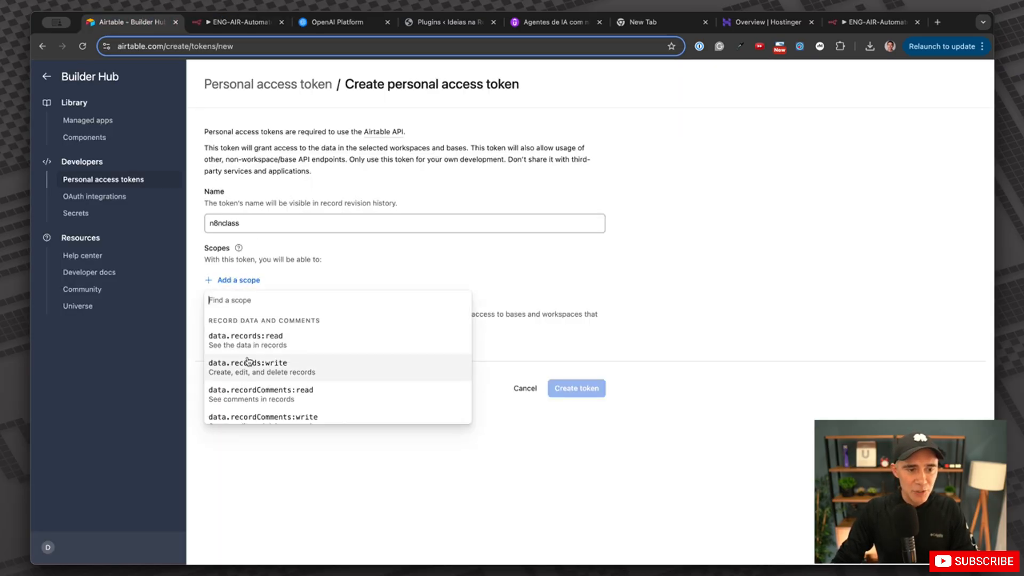
click(250, 335)
click(236, 305)
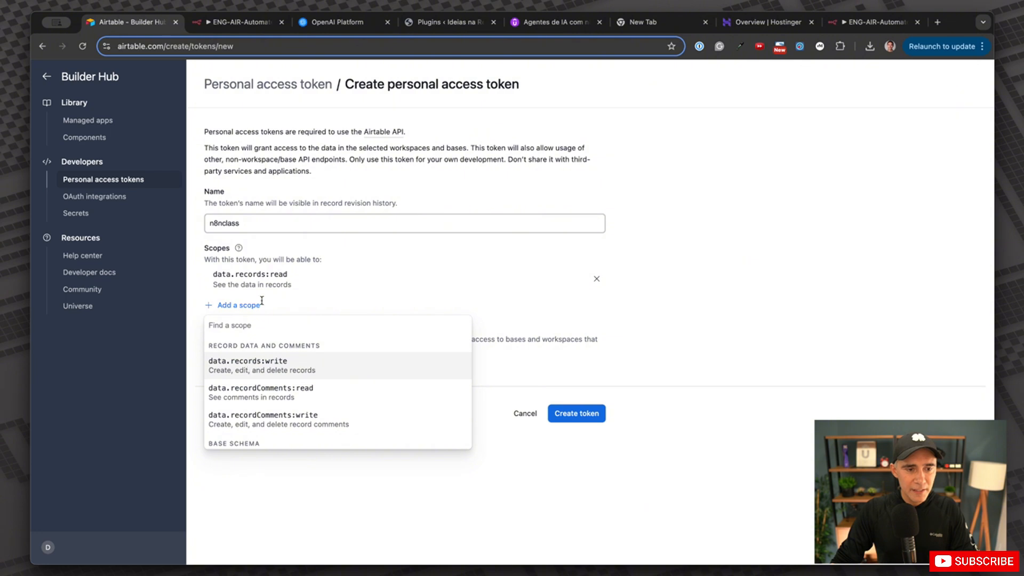
click(268, 365)
click(246, 330)
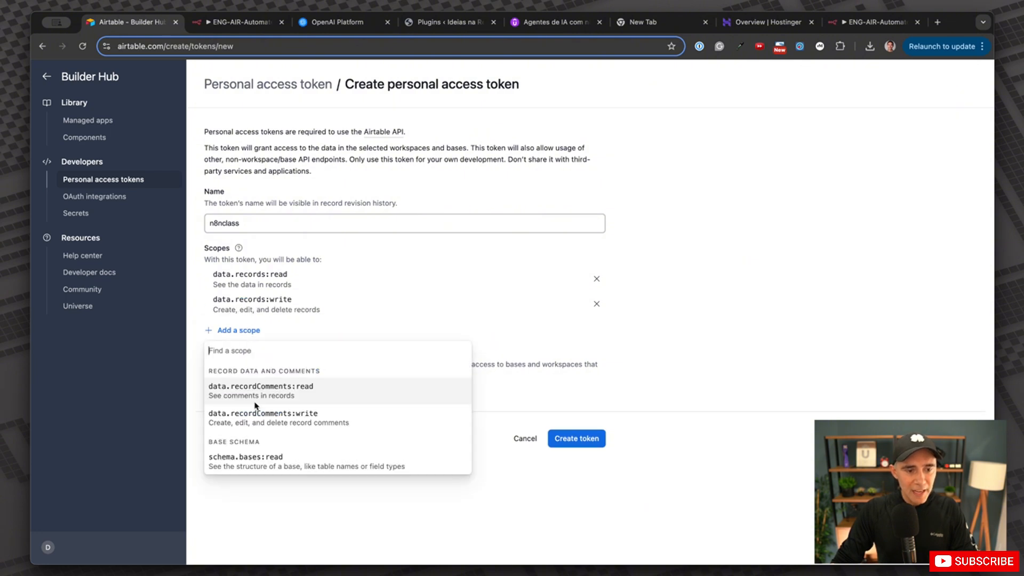
scroll(254, 462, down, 1)
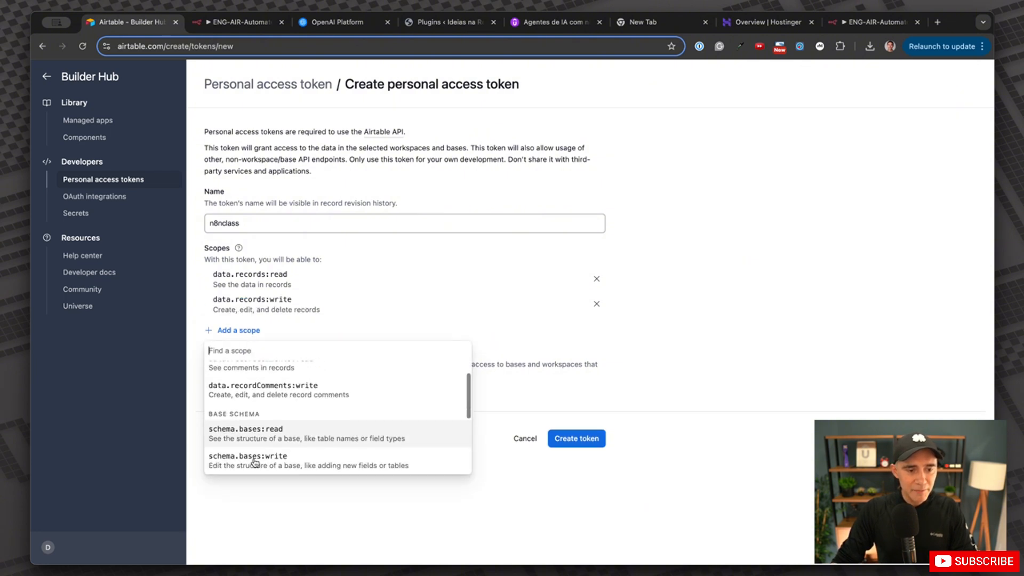
click(259, 433)
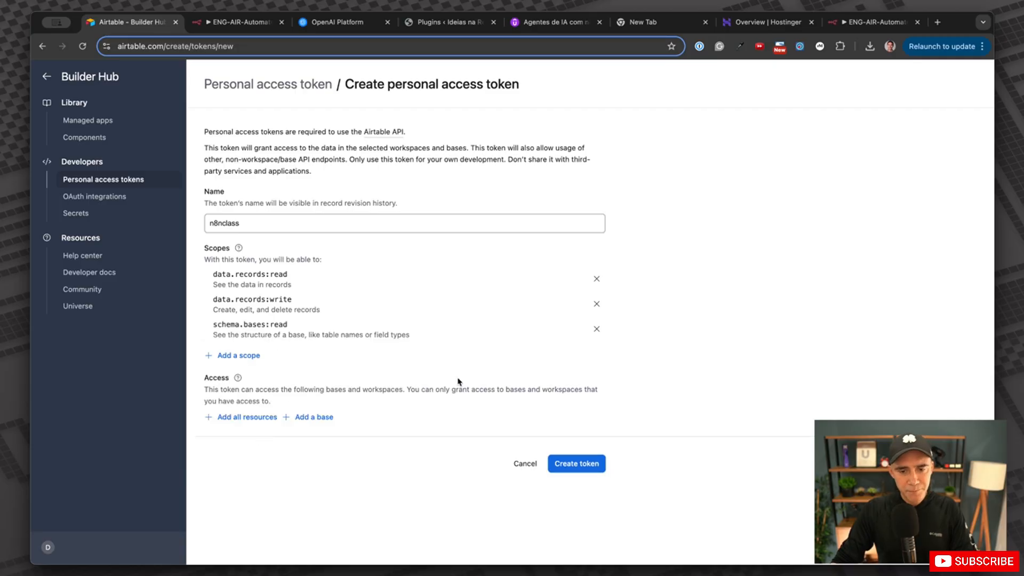
click(575, 463)
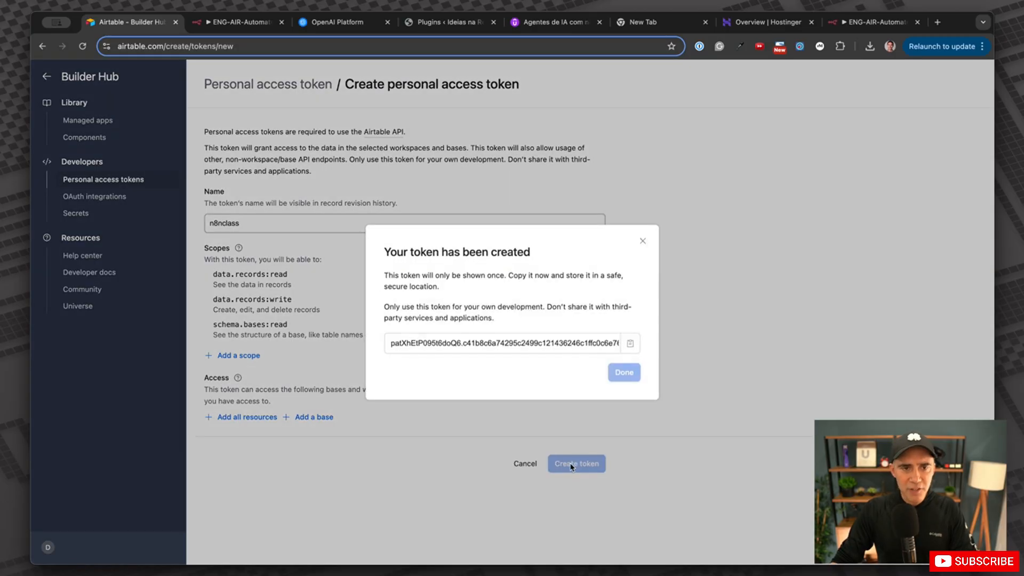
click(627, 342)
Paste the token into n8n's new credential form, then discard the unsaved credential.
click(621, 370)
click(244, 22)
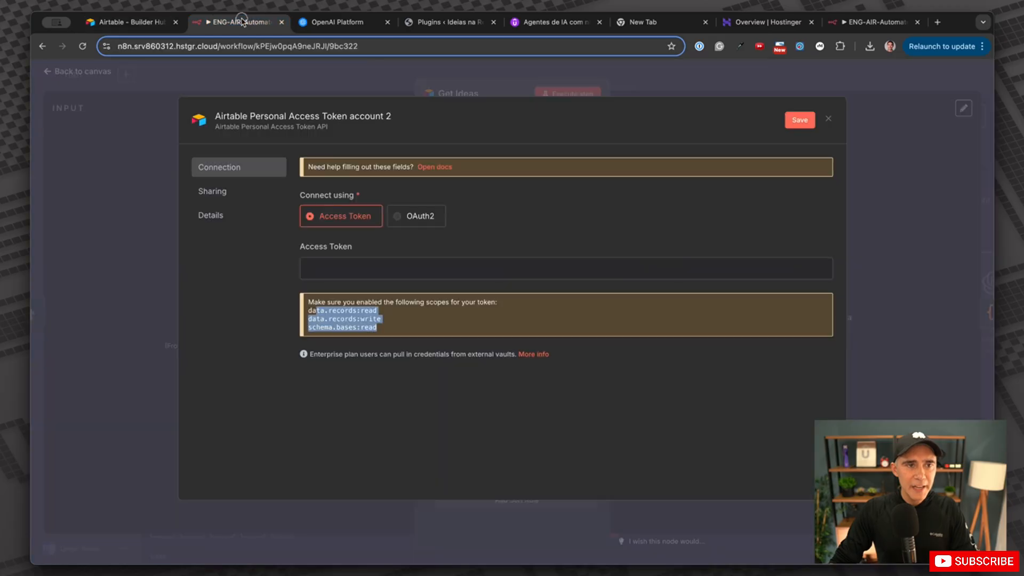
right_click(374, 268)
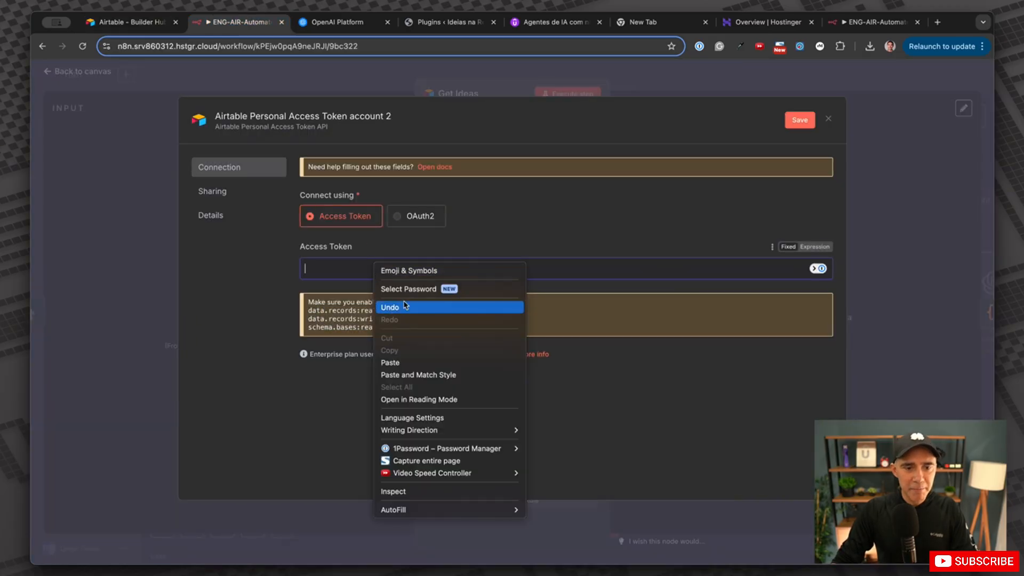
click(405, 363)
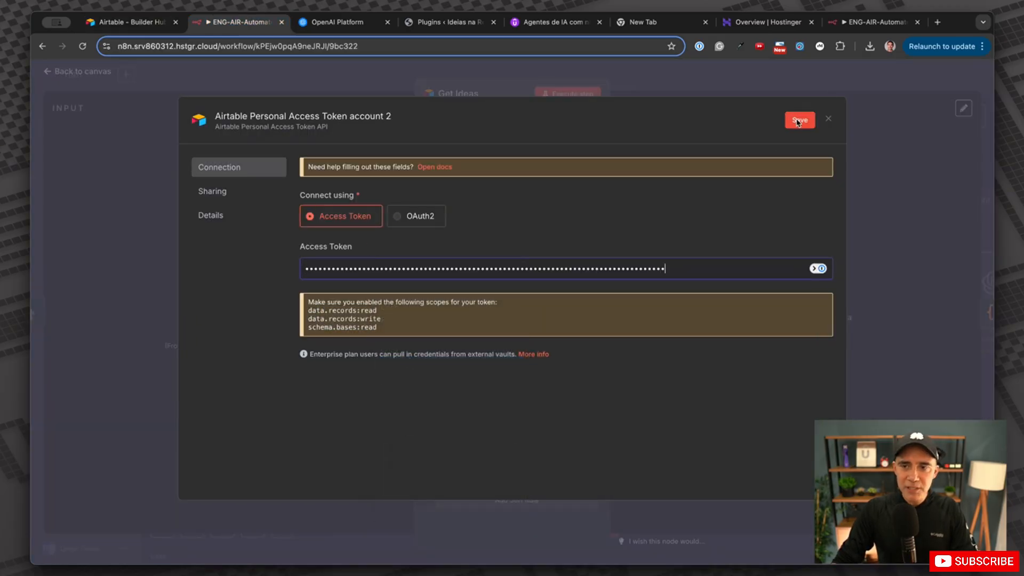
click(828, 120)
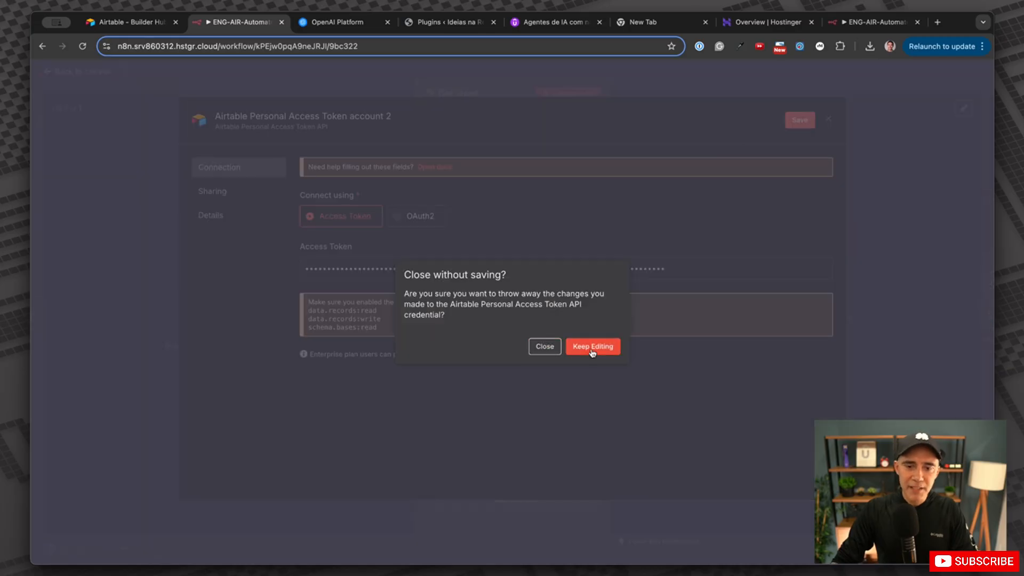
click(544, 346)
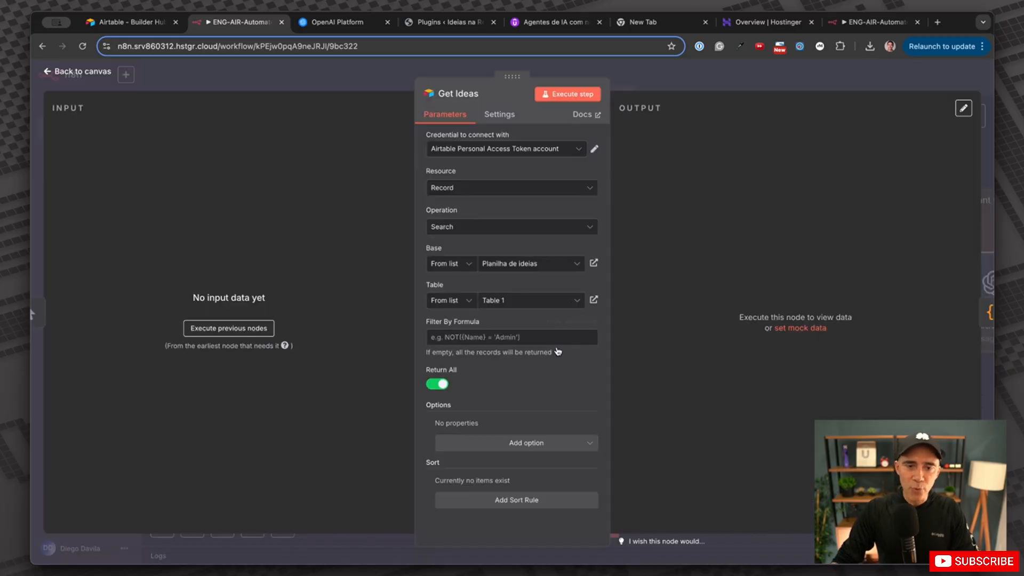
Keep Get Ideas on the existing Airtable credential with Record resource and Search operation.
click(543, 154)
click(508, 173)
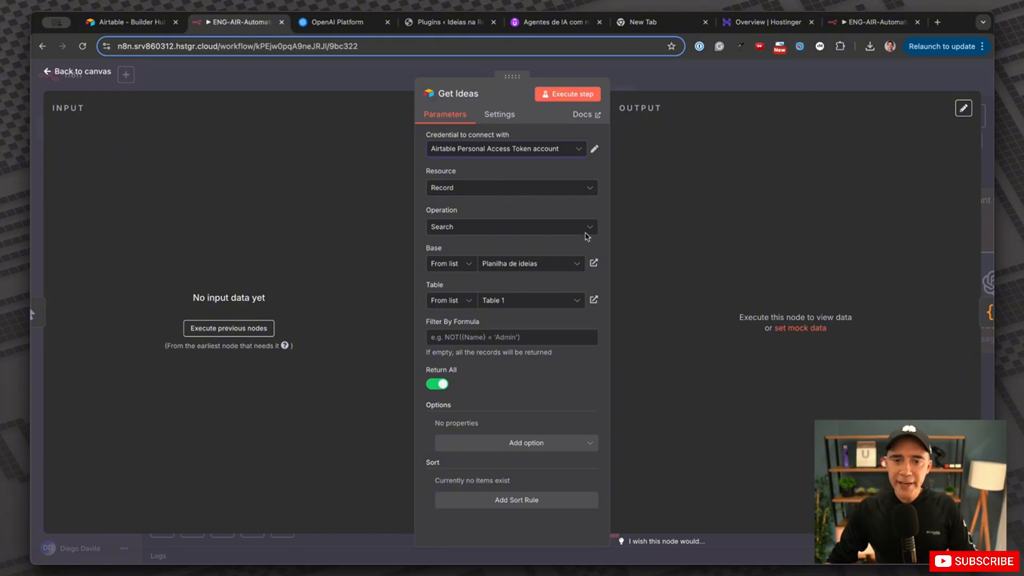
click(454, 193)
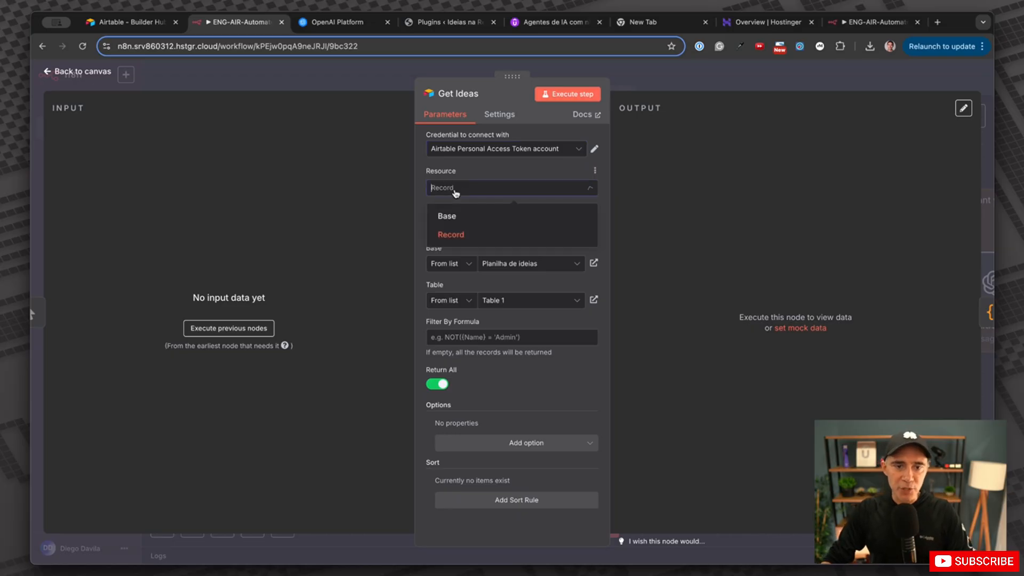
click(456, 238)
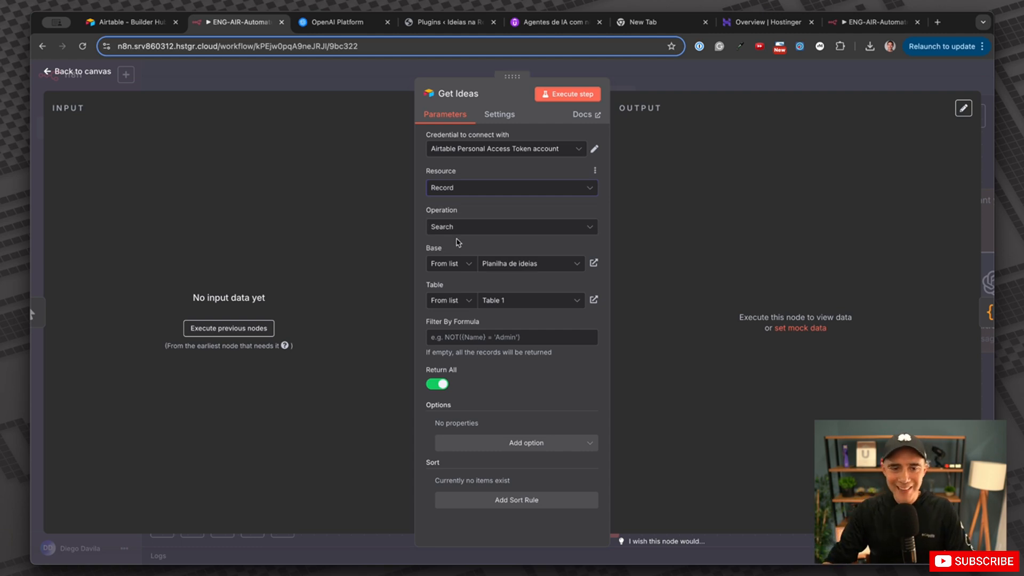
click(463, 229)
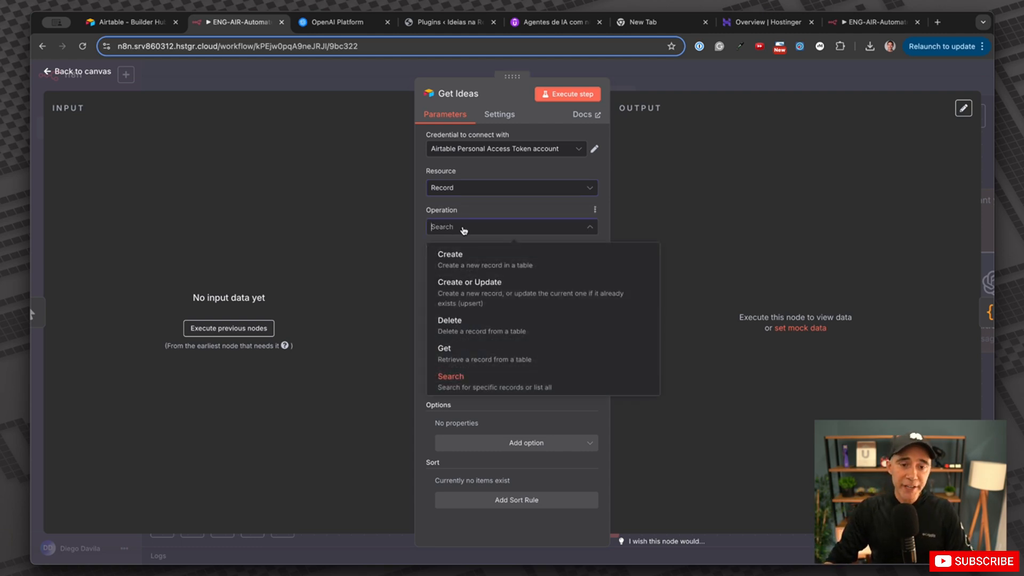
click(485, 383)
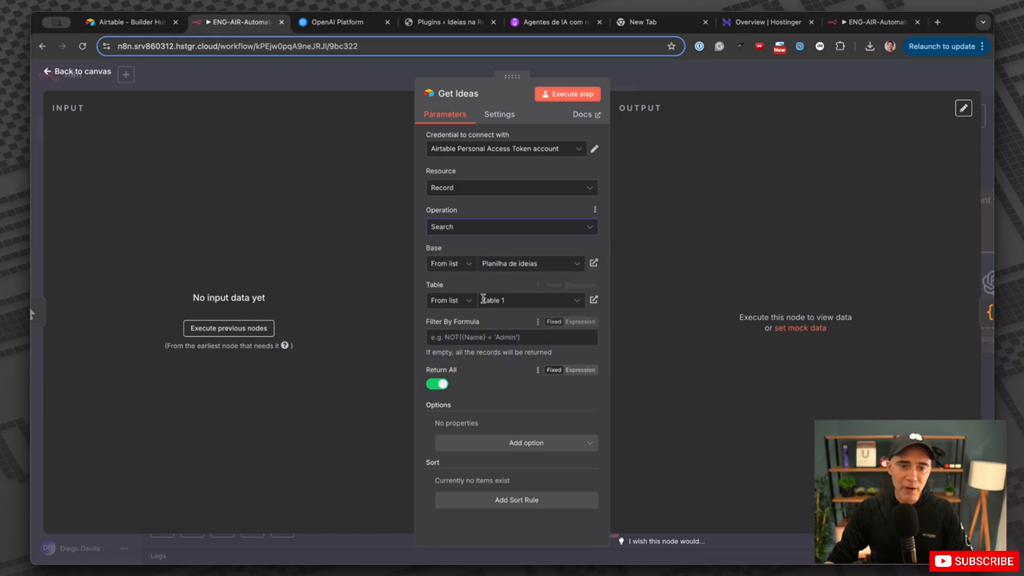
click(531, 267)
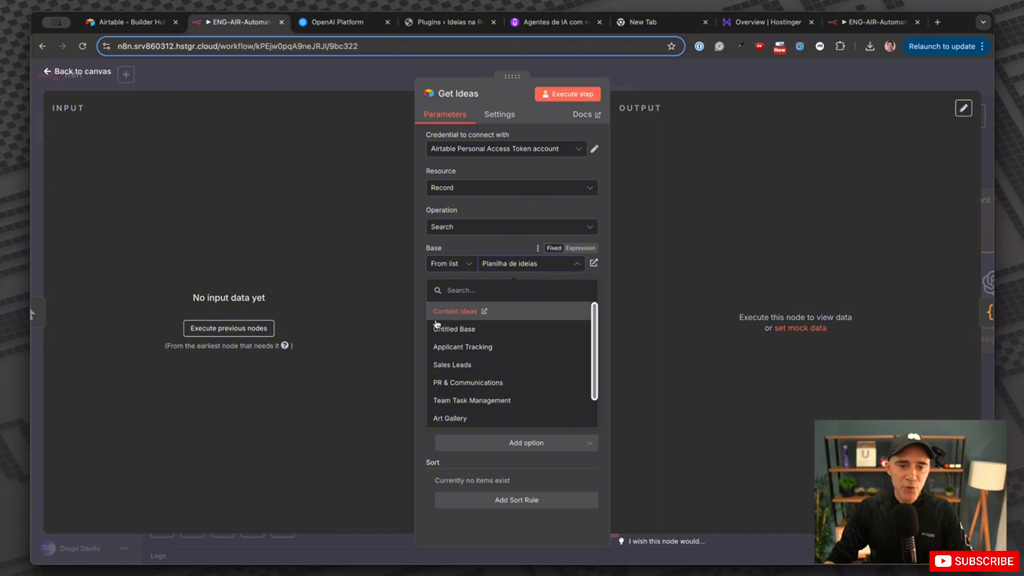
Check the three prompts in the Content ideas base, then return to the Get Ideas node.
click(124, 25)
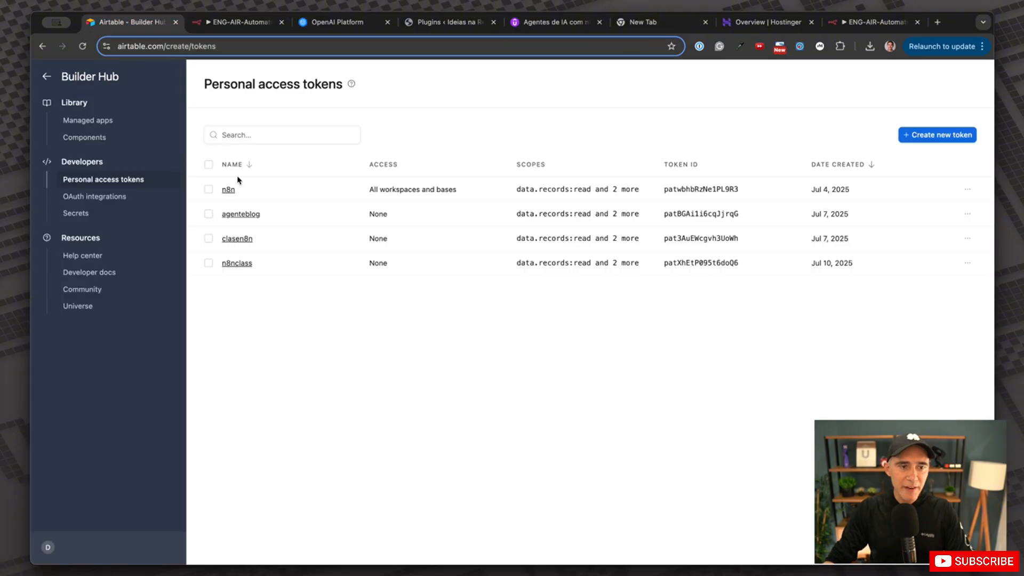
click(49, 77)
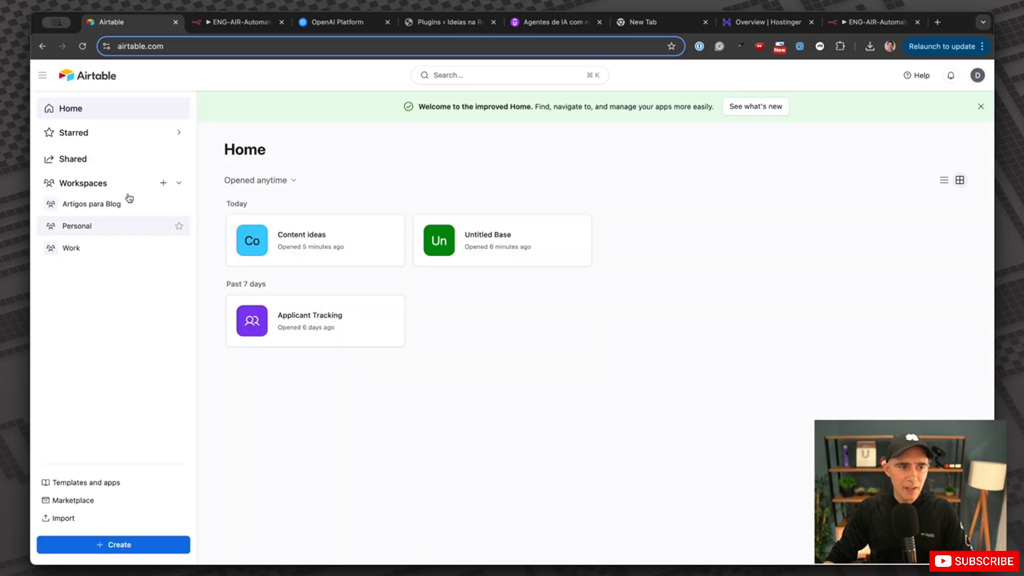
click(300, 236)
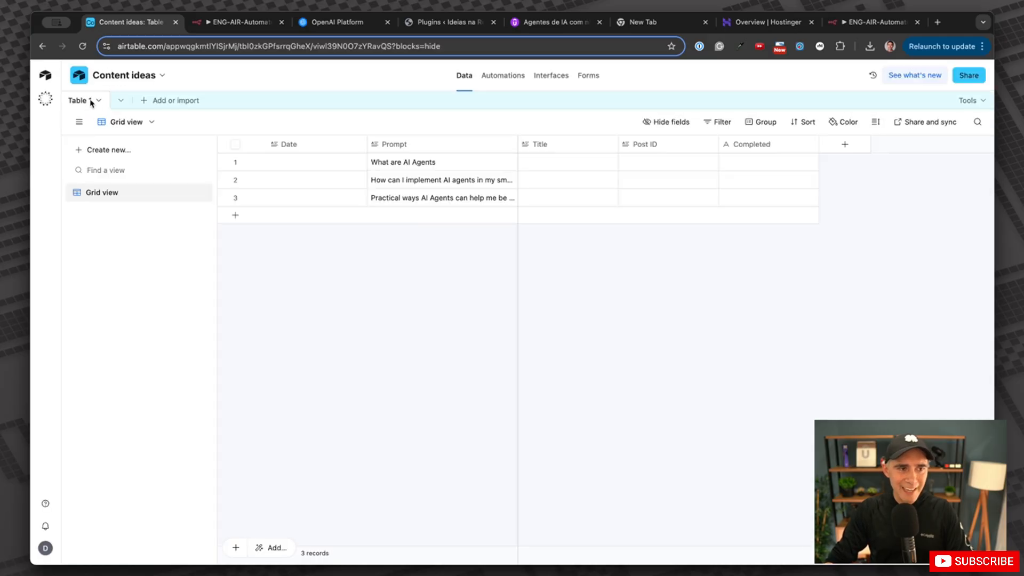
click(240, 22)
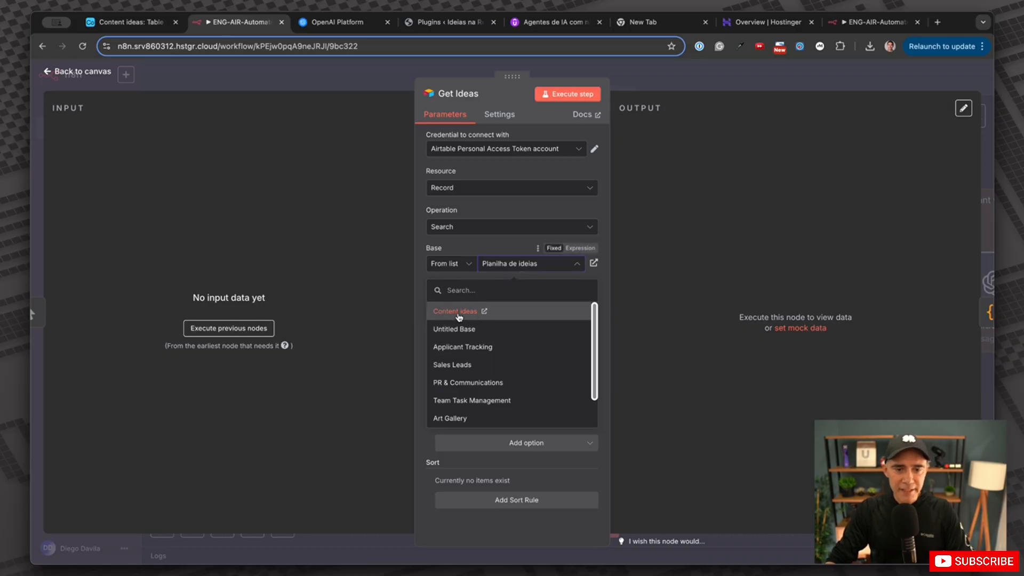
Point Get Ideas at the Content ideas base and keep Table 1 as the table.
click(457, 313)
click(512, 300)
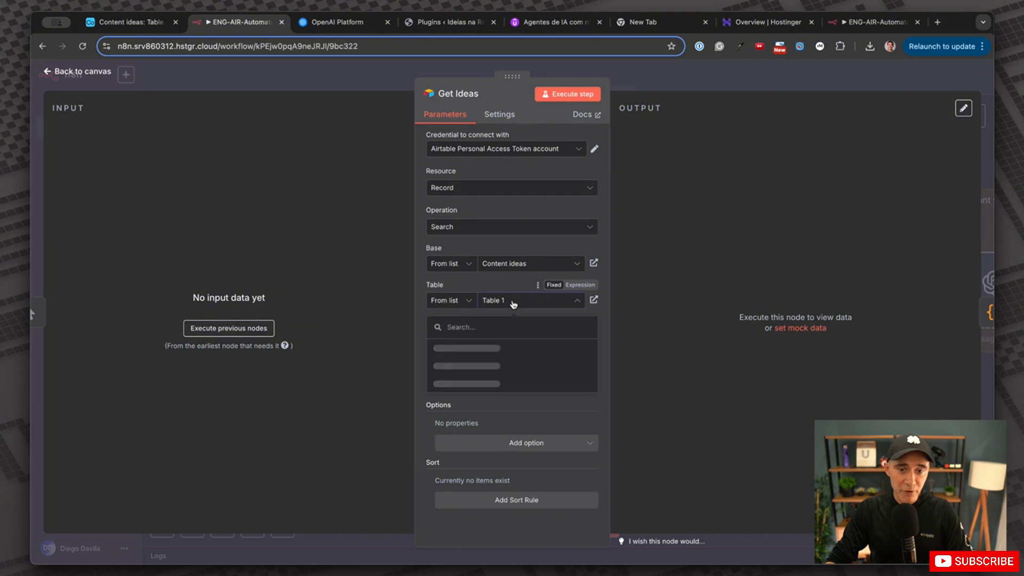
click(451, 348)
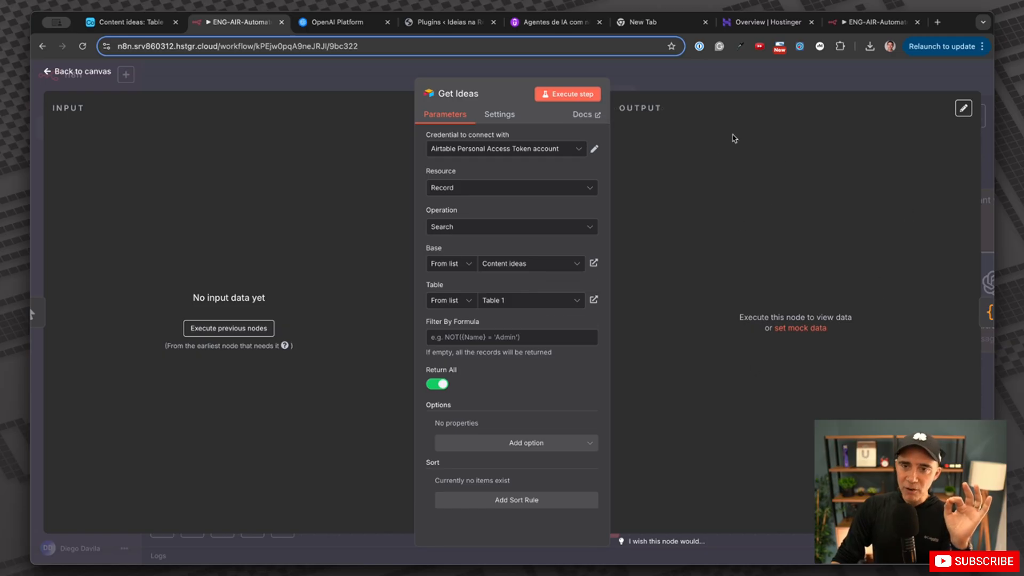
Check the Content ideas table in Airtable, then run Get Ideas to fetch its 3 records.
drag(627, 112, 677, 114)
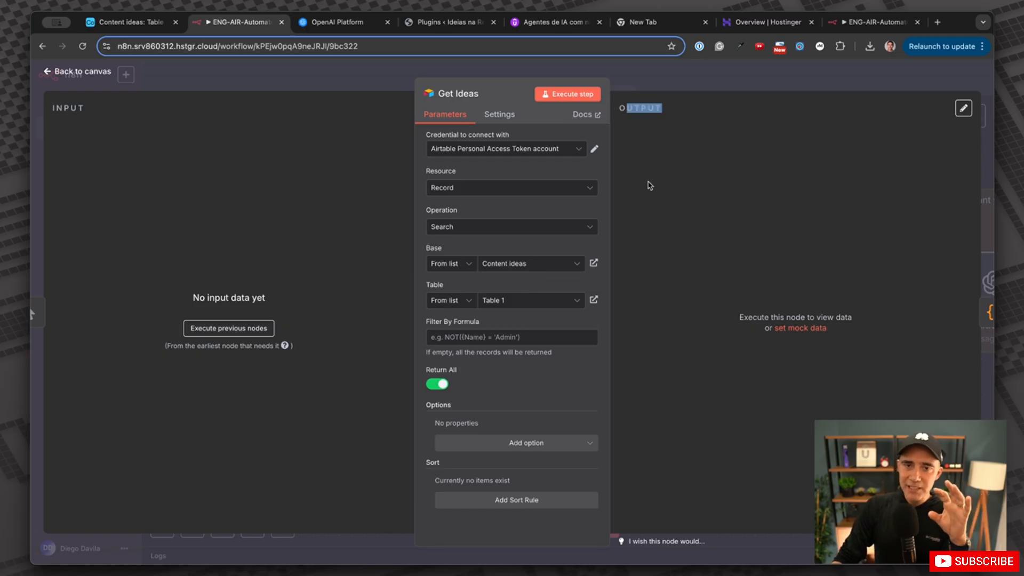
click(151, 24)
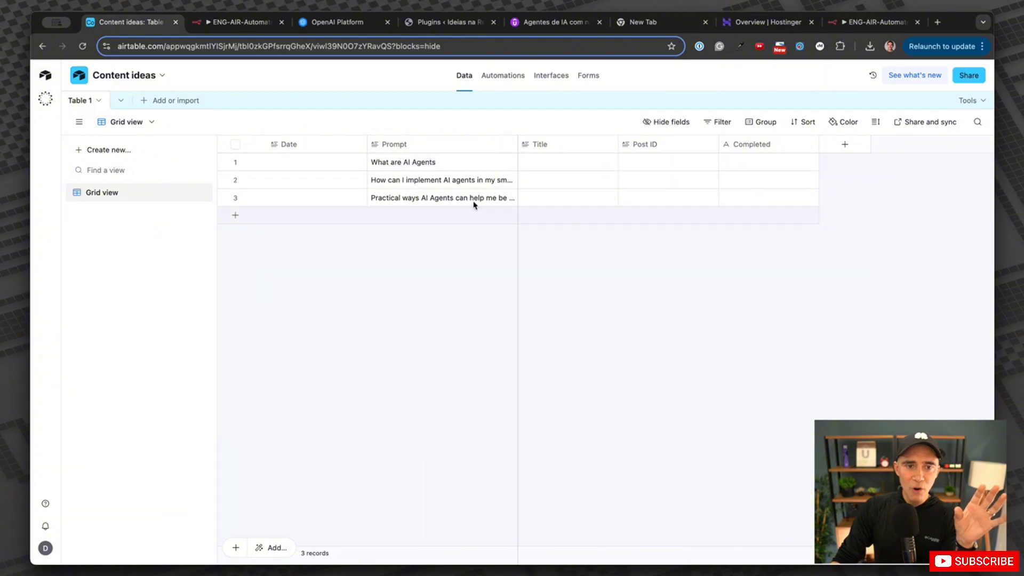
click(237, 25)
click(568, 94)
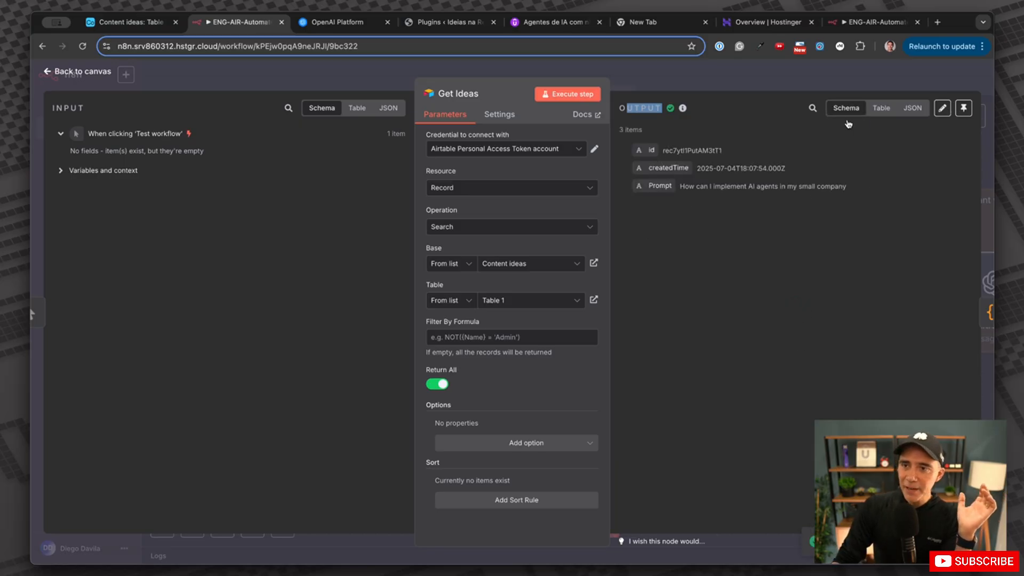
View Get Ideas output as a table, review the three prompts including 'What are AI Agents', and compare with Airtable.
click(879, 110)
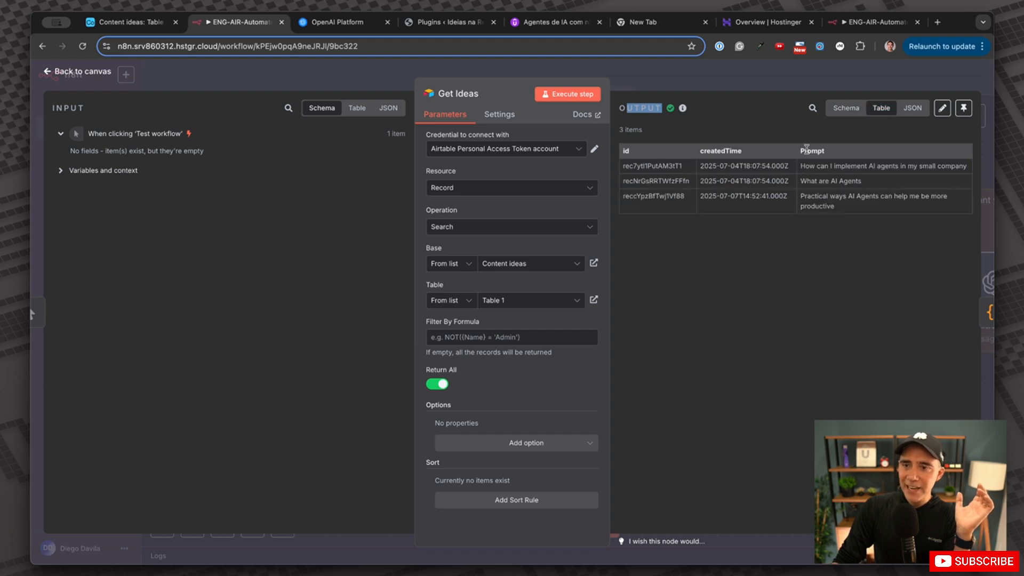
drag(806, 149, 825, 150)
mouse_move(632, 153)
mouse_down()
mouse_move(609, 151)
mouse_move(632, 156)
mouse_up()
drag(718, 154, 730, 153)
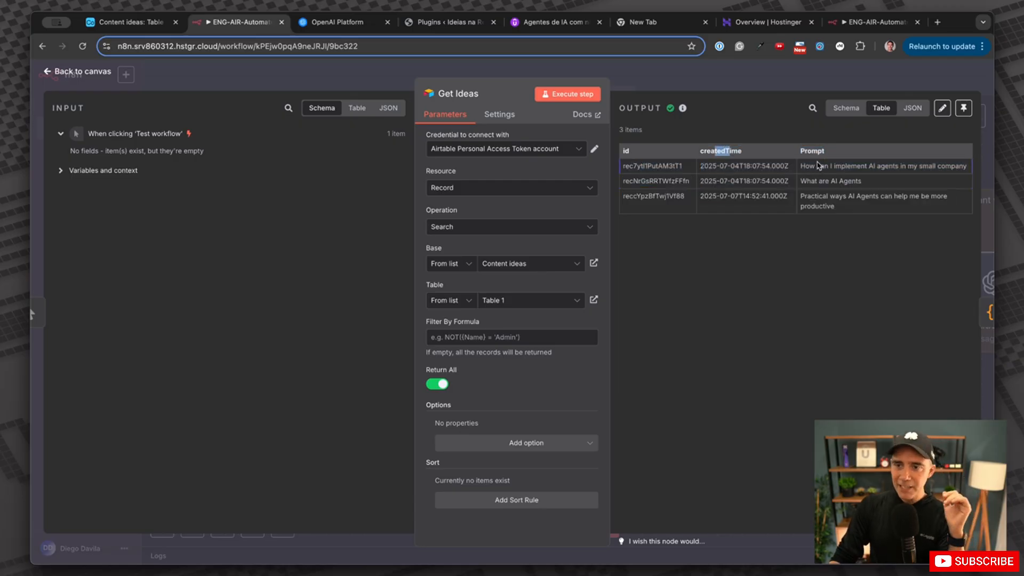
drag(818, 150, 968, 169)
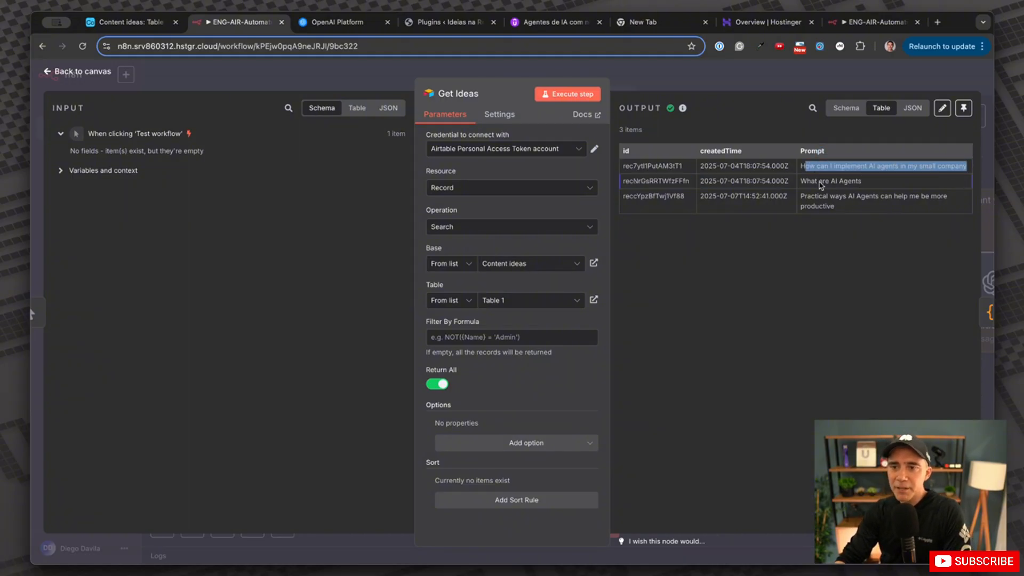
drag(800, 181, 882, 182)
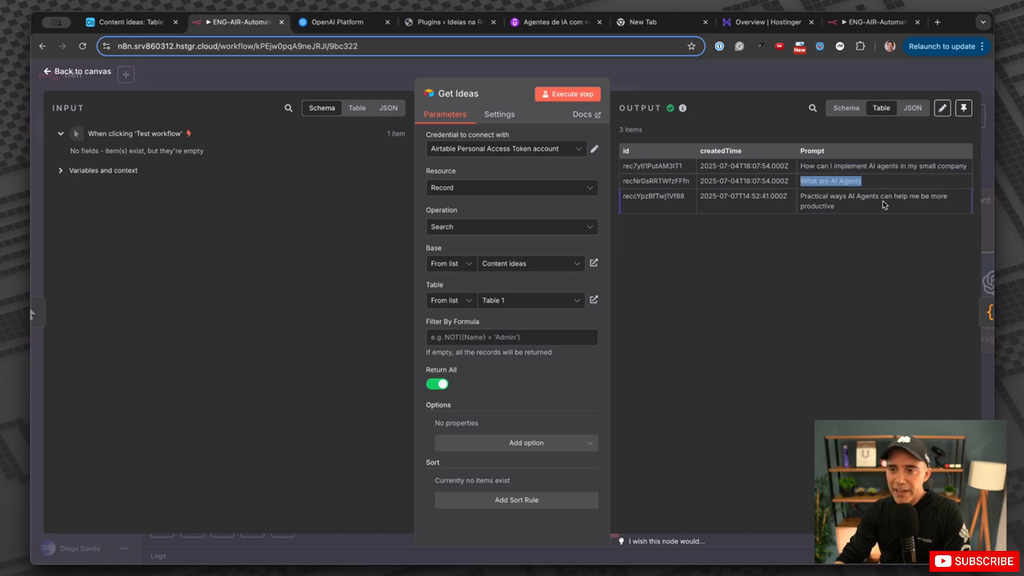
drag(850, 209, 801, 195)
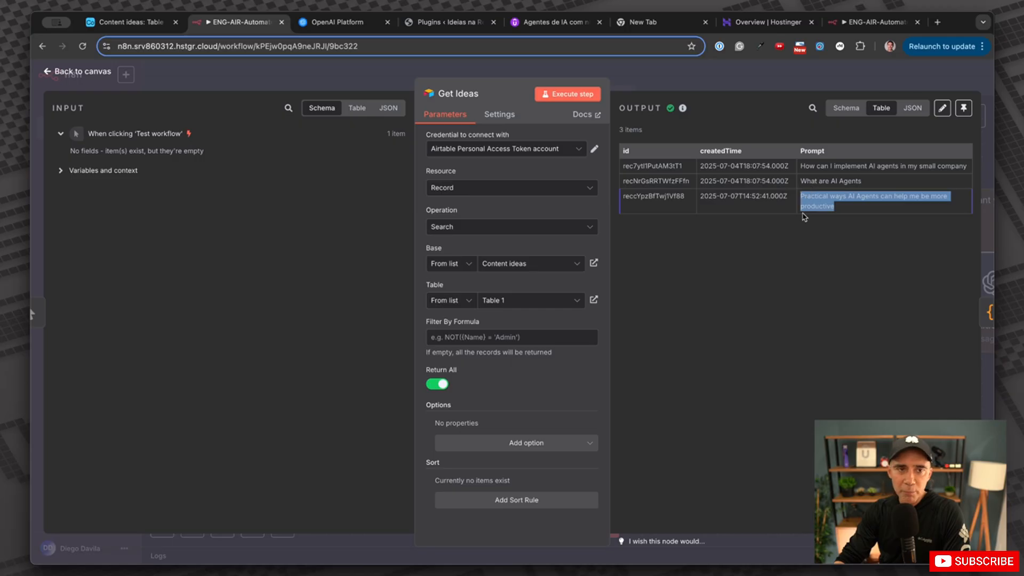
click(148, 24)
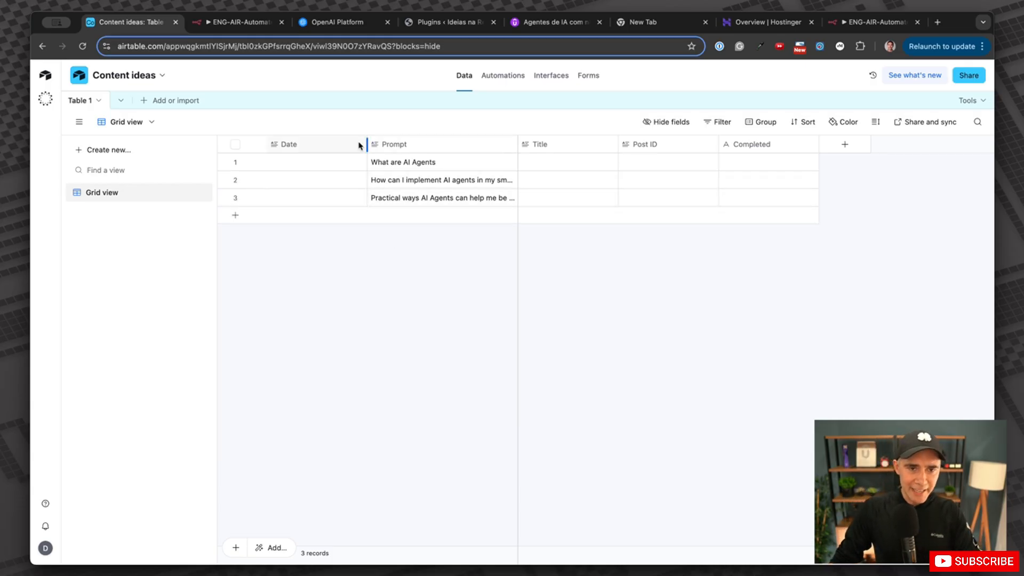
Close Get Ideas and pan right to reveal Filter Next Idea, Set your prompt and the OpenAI nodes.
click(256, 25)
click(823, 79)
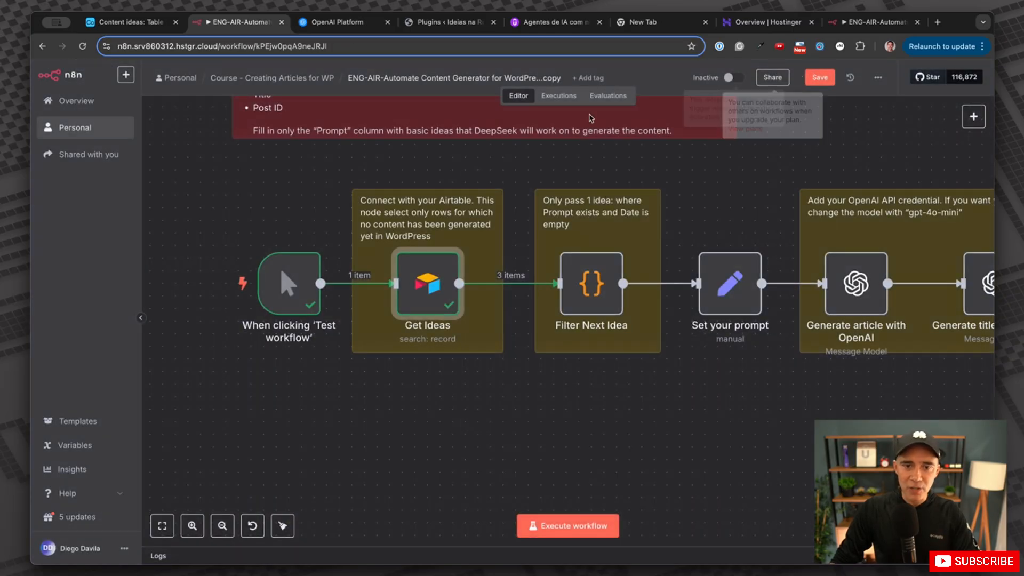
mouse_move(312, 315)
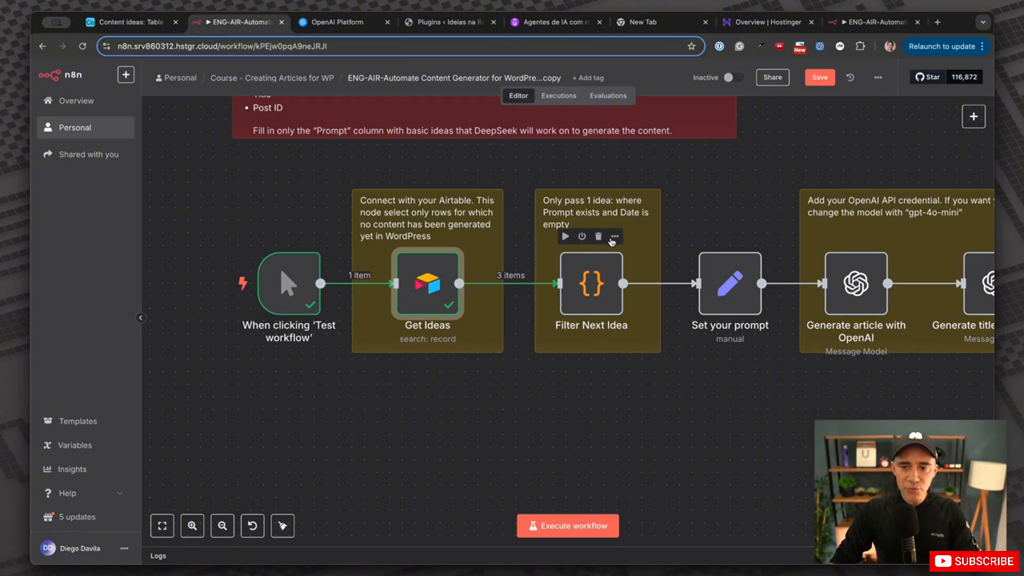
scroll(640, 277, right, 3)
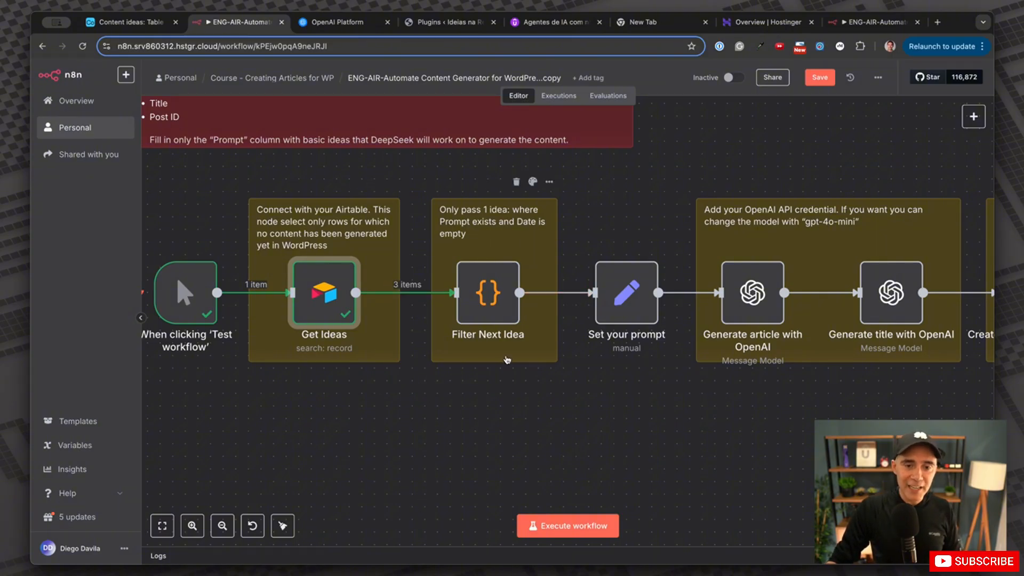
Open the Filter Next Idea Code node to view its first-uncompleted-prompt JavaScript.
double_click(504, 300)
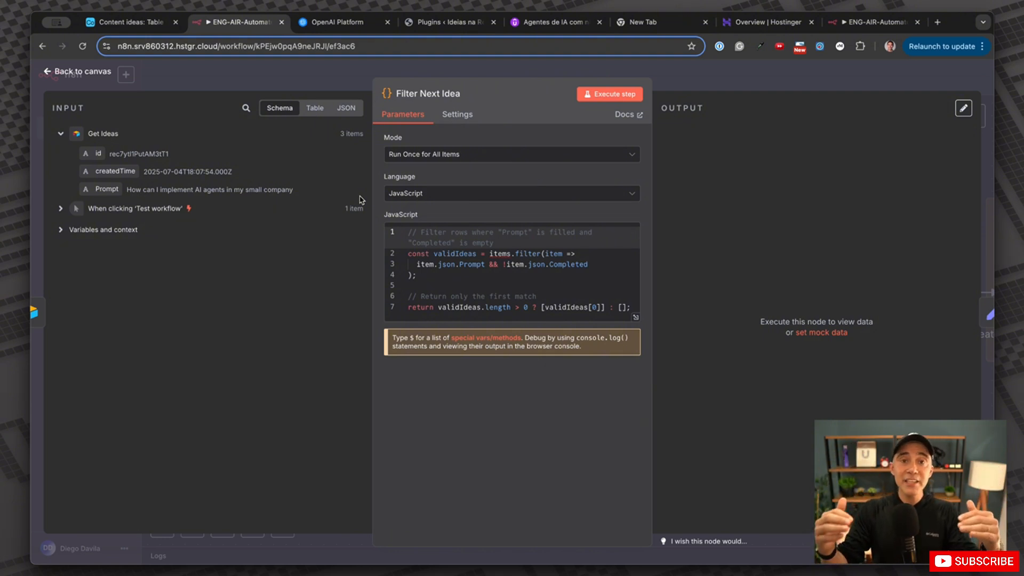
Enter YES in the Completed cell of the 'What are AI Agents' row in Airtable.
click(160, 21)
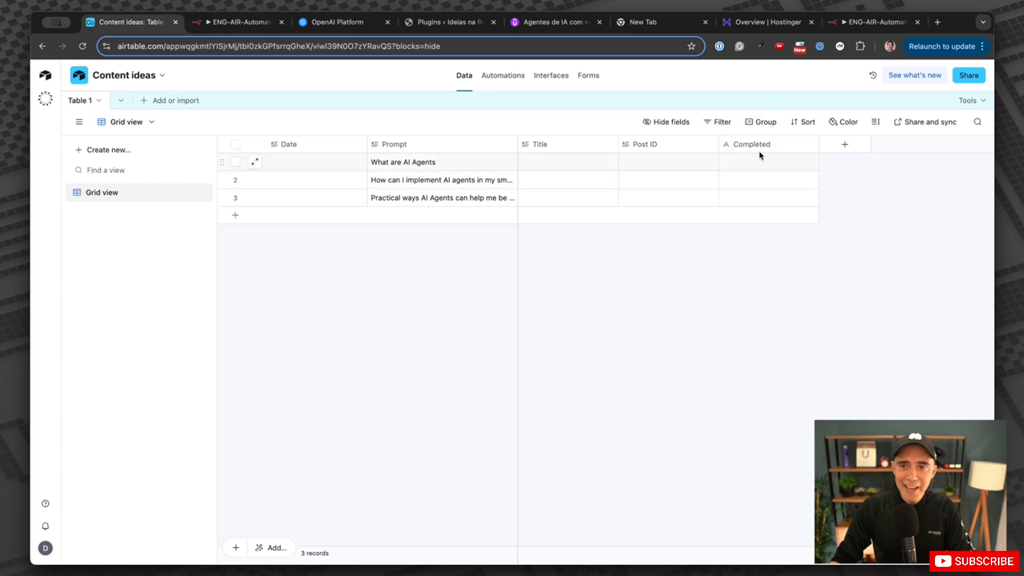
double_click(734, 165)
text(YES)
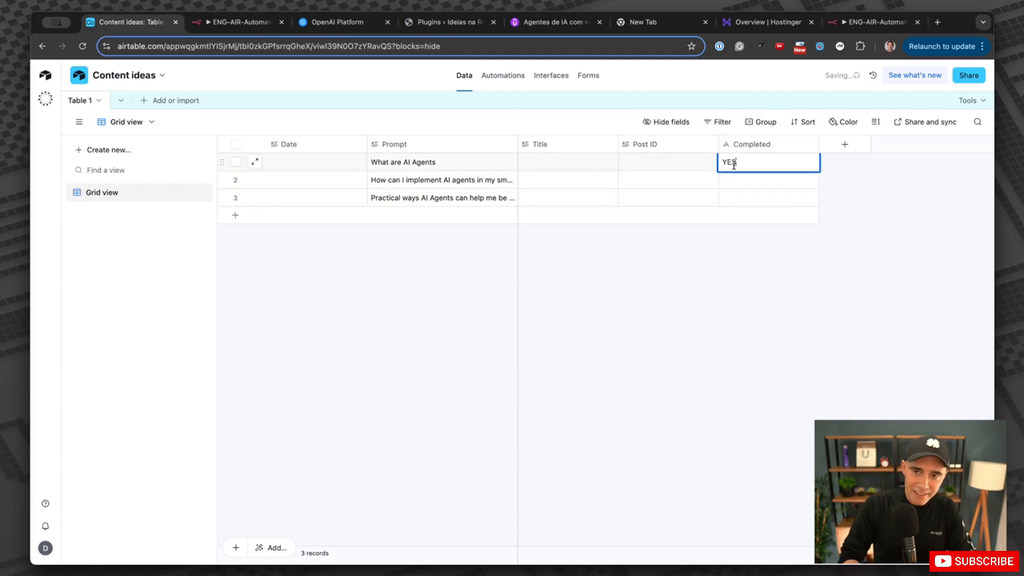
key(Return)
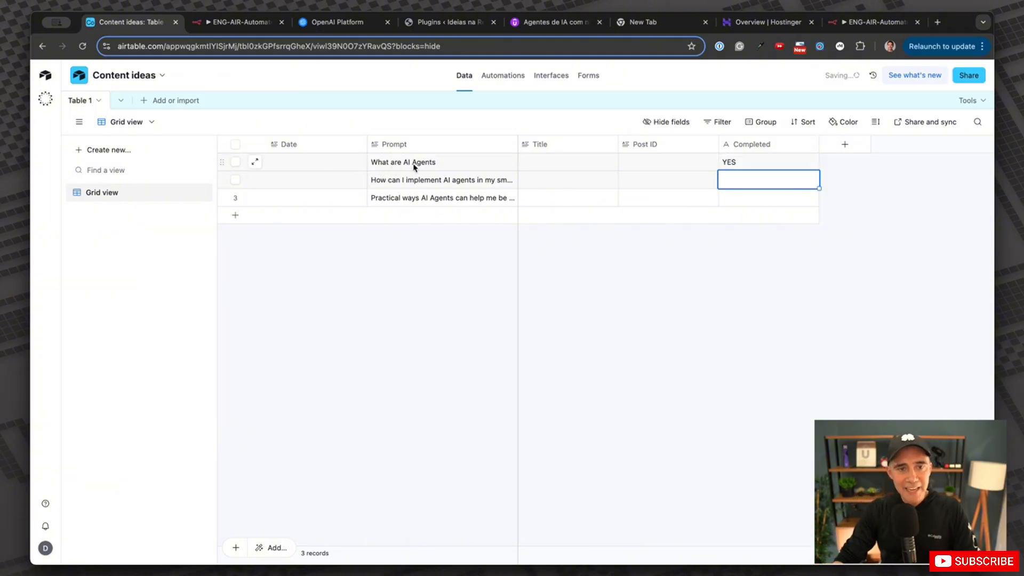
click(742, 162)
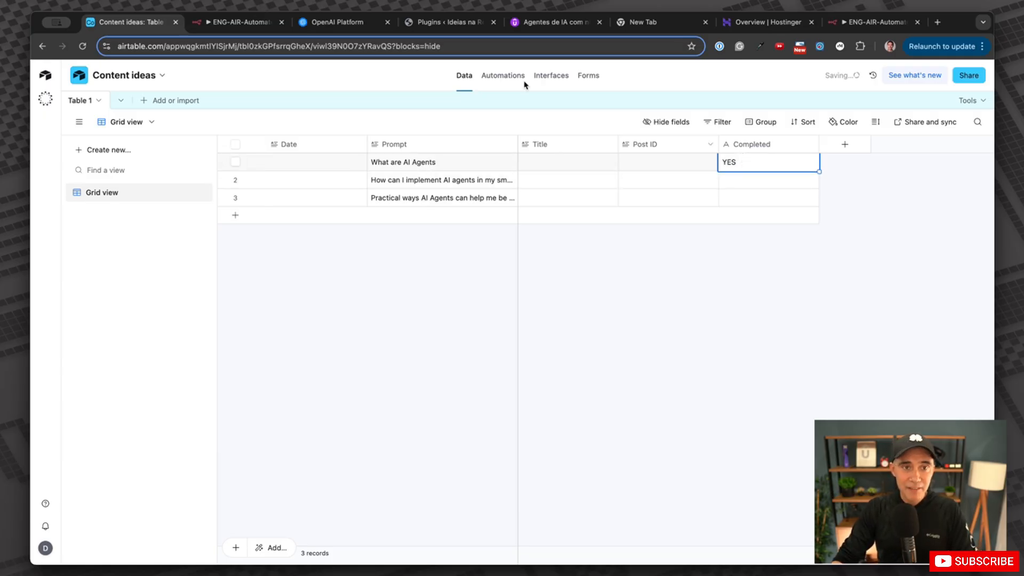
click(233, 30)
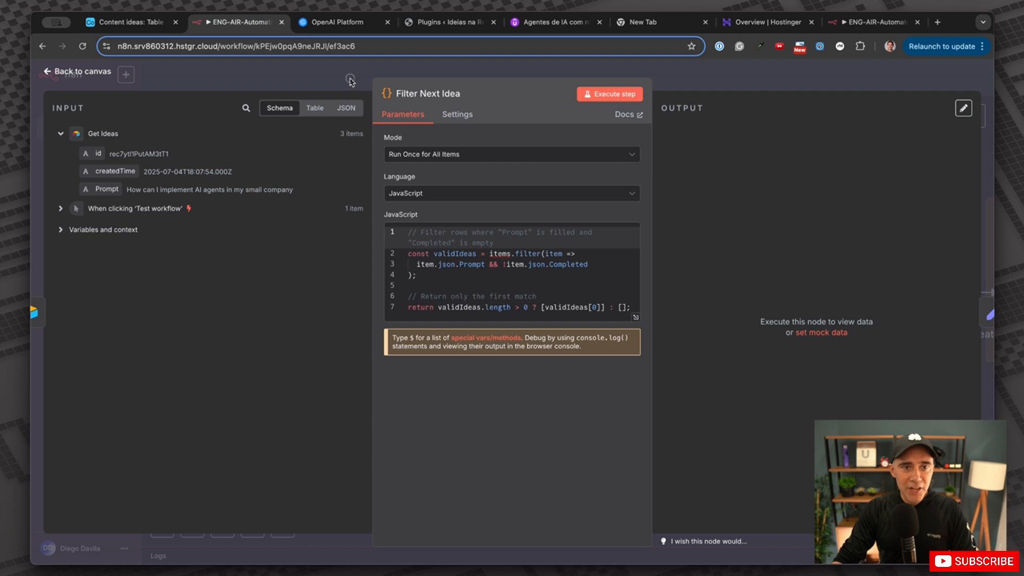
Rerun Get Ideas so 'What are AI Agents' now shows YES under Completed.
key(Escape)
double_click(326, 294)
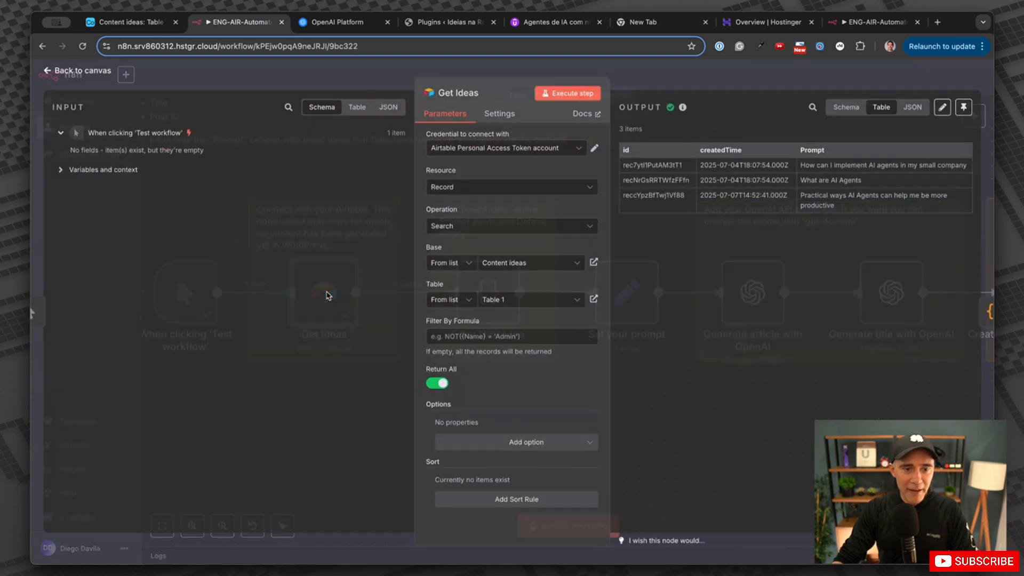
click(557, 95)
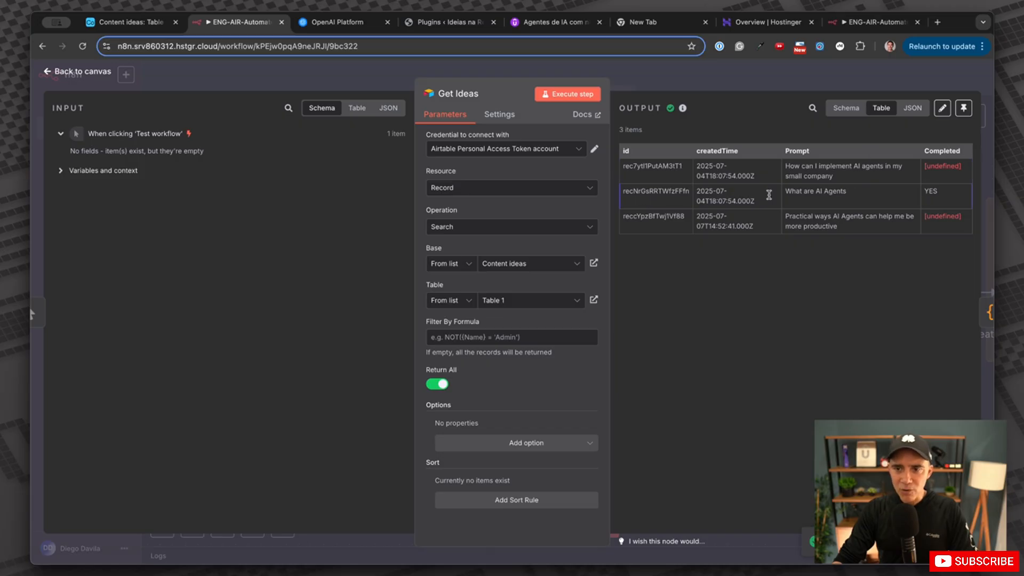
drag(786, 193, 849, 193)
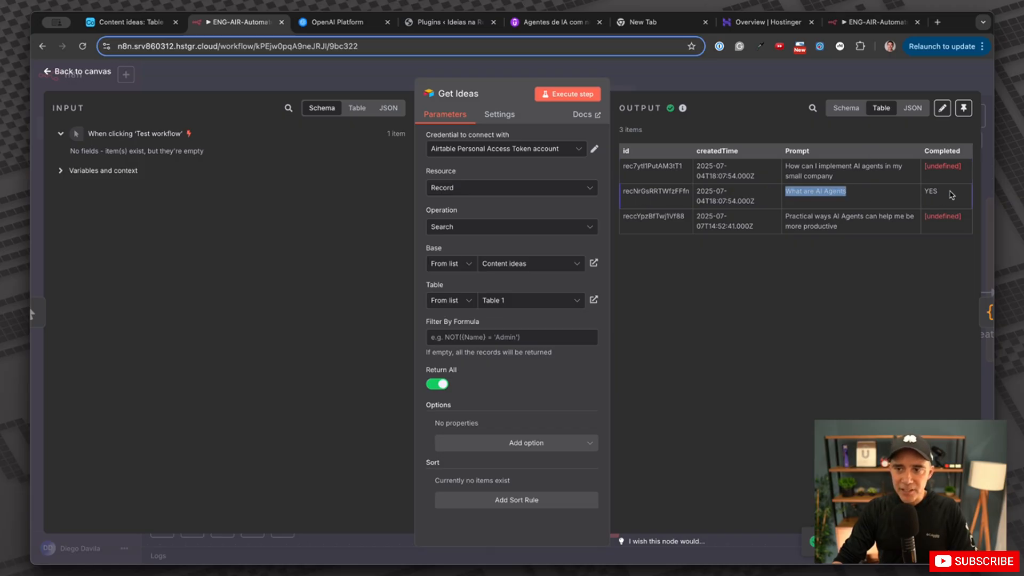
drag(949, 194, 922, 192)
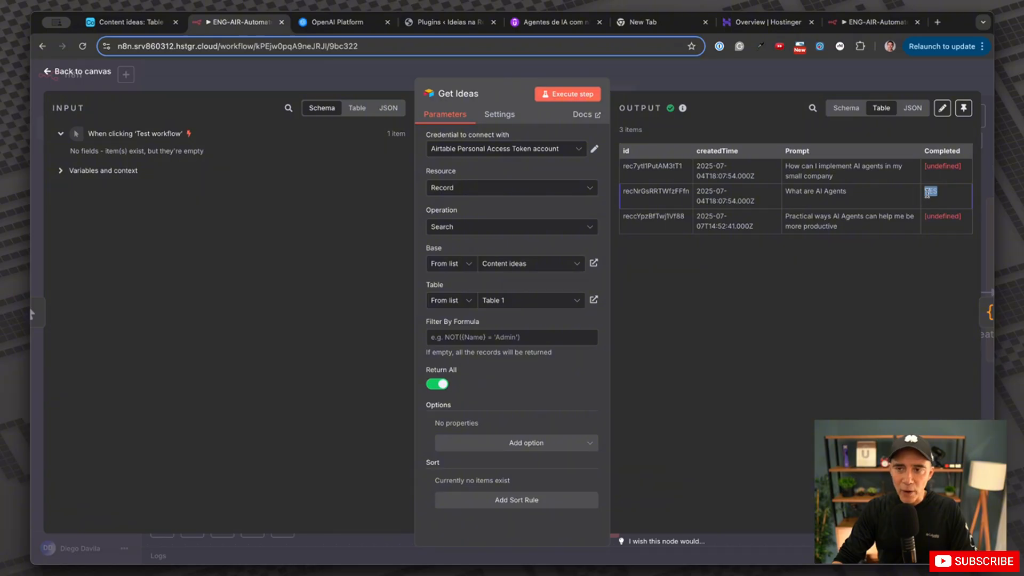
click(645, 72)
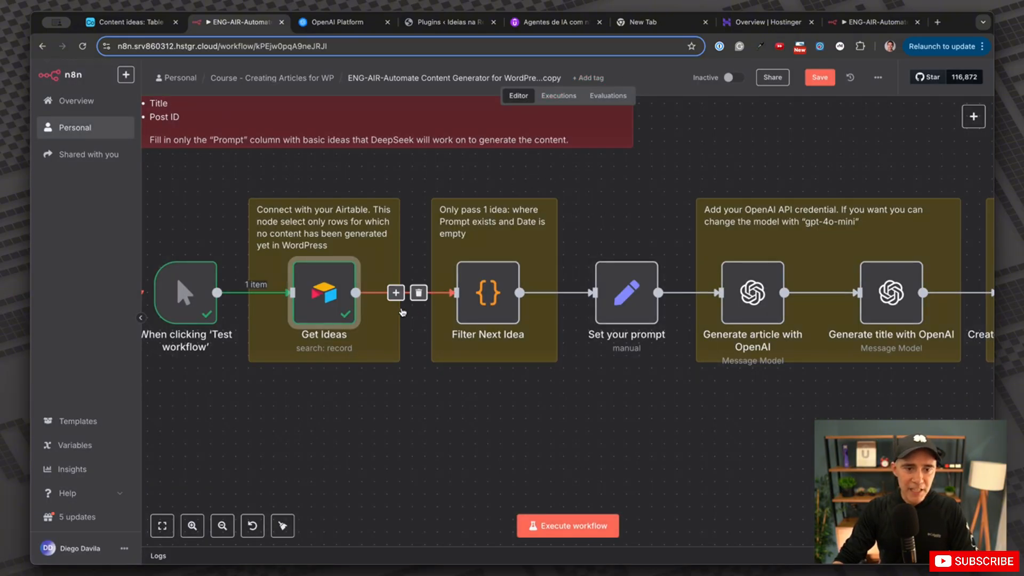
Run Filter Next Idea so it outputs only 'How can I implement AI agents in my small company'.
double_click(487, 296)
click(314, 108)
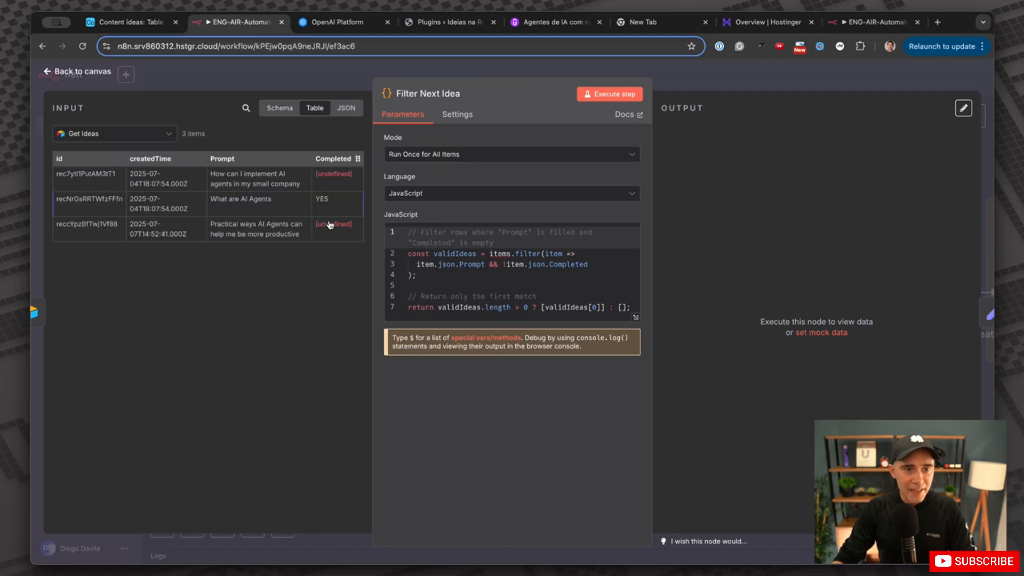
drag(330, 205, 60, 205)
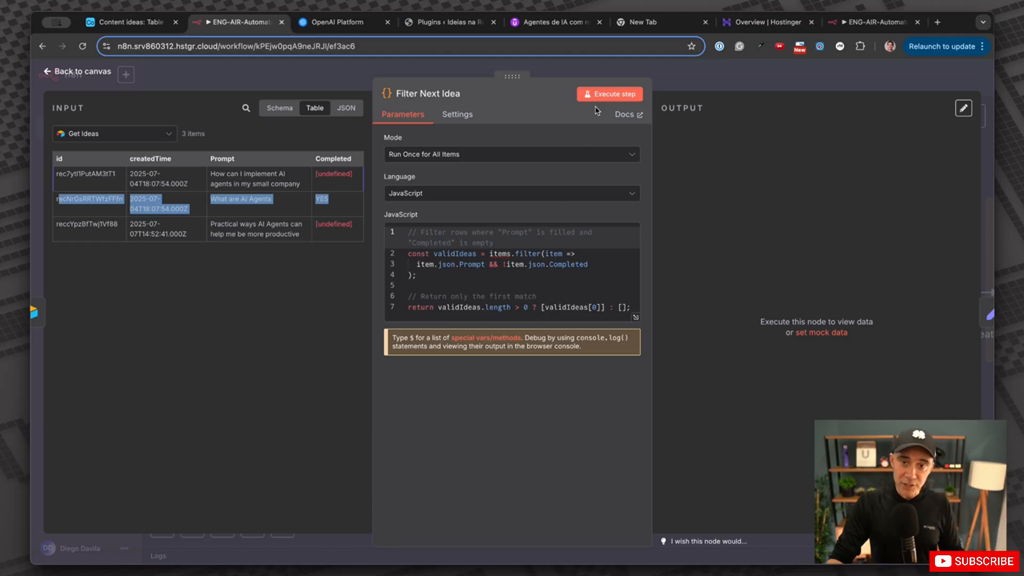
click(616, 99)
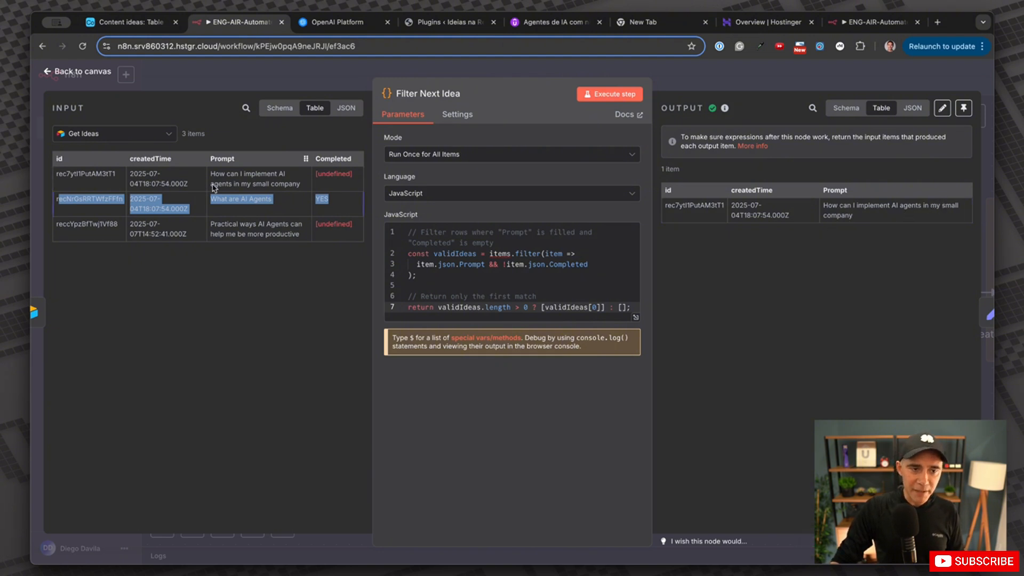
drag(212, 174, 293, 185)
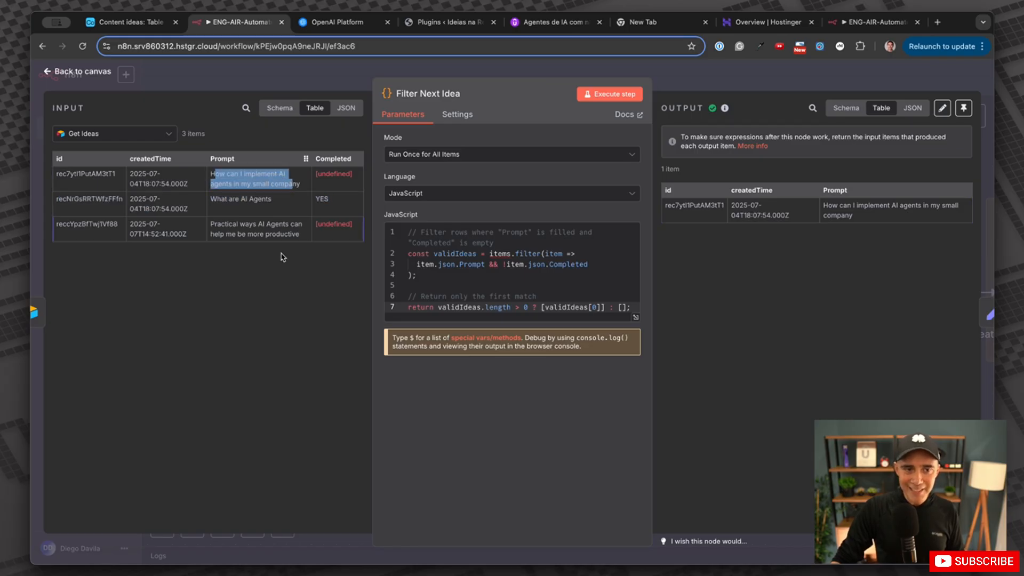
click(899, 271)
click(740, 87)
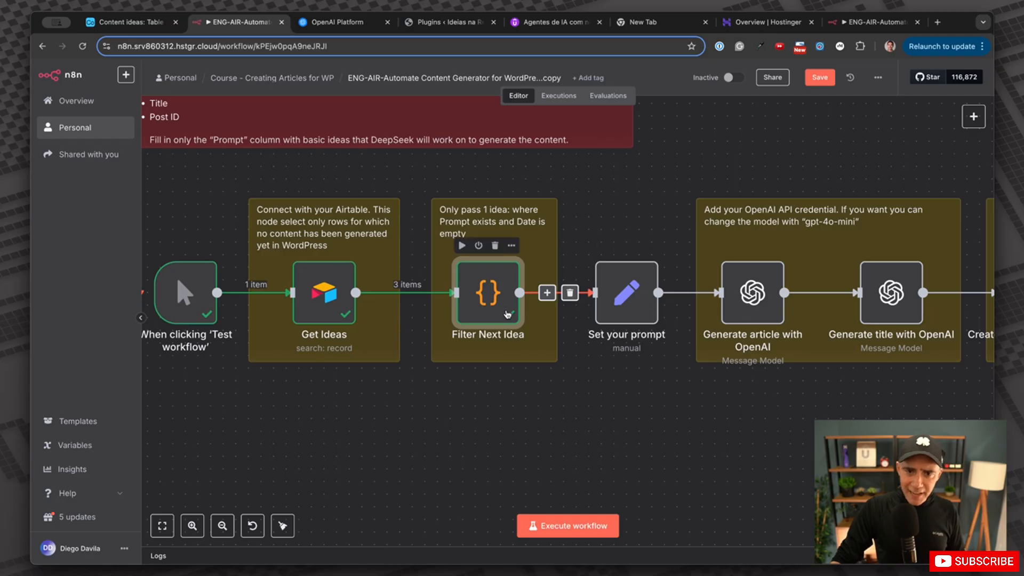
double_click(488, 292)
click(684, 69)
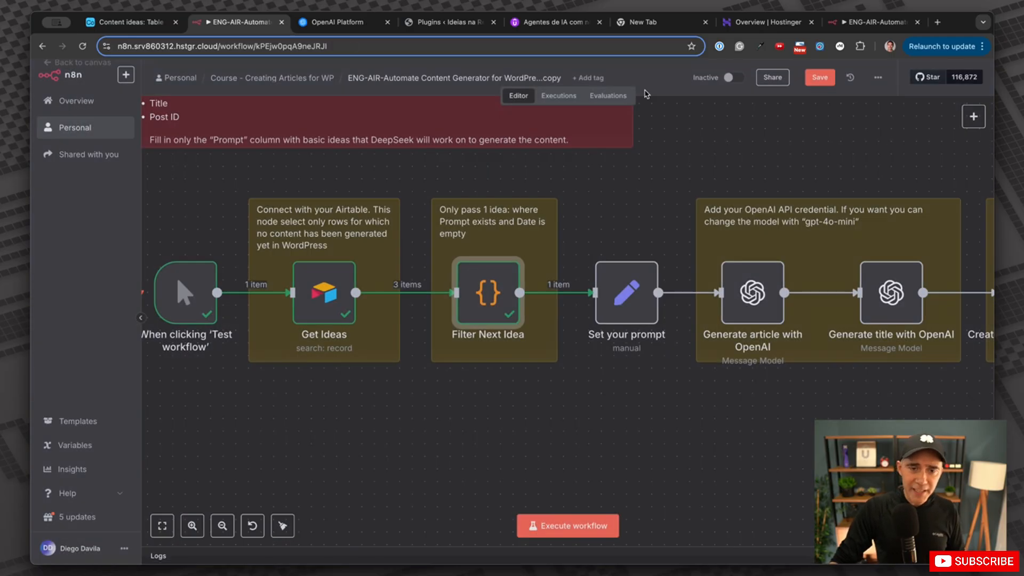
double_click(622, 312)
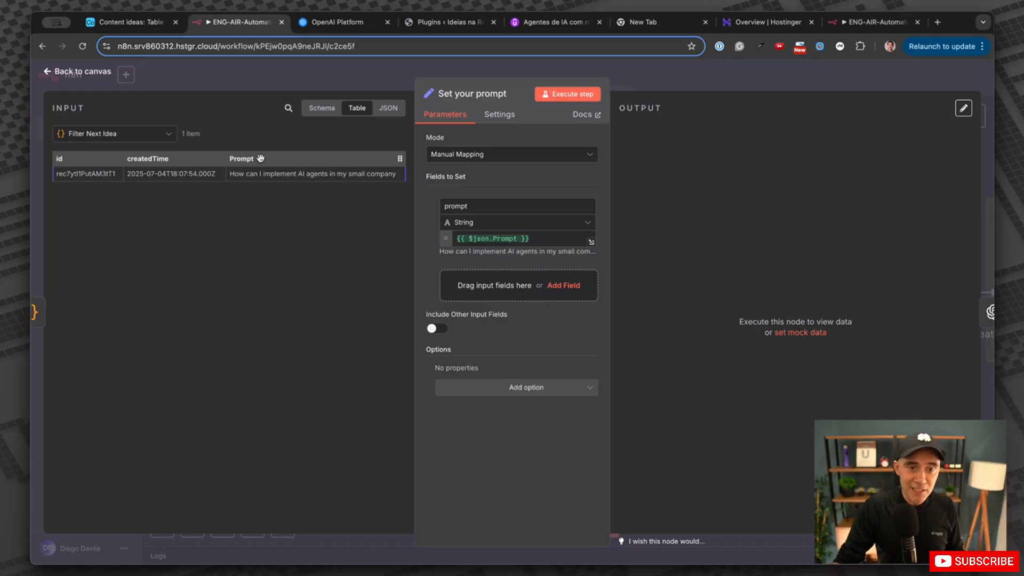
click(456, 72)
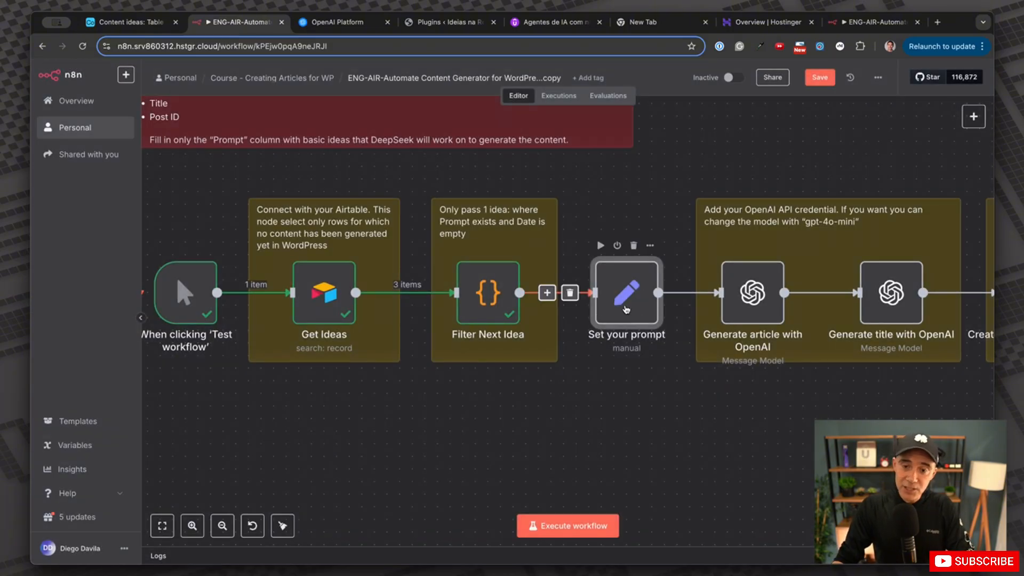
scroll(586, 330, right, 3)
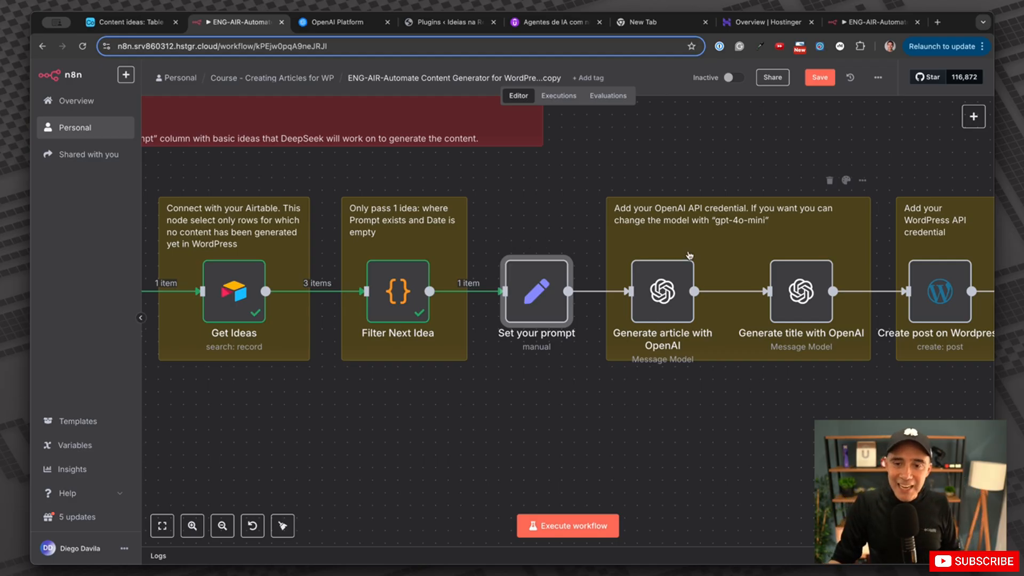
Keep manual mapping in Set your prompt and clear the prompt field's existing value.
double_click(548, 295)
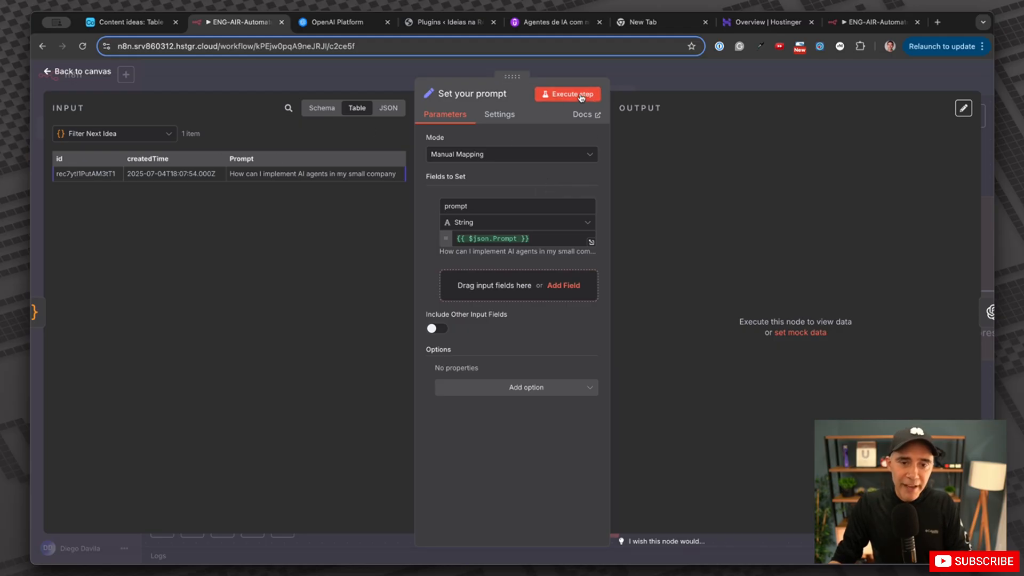
click(483, 154)
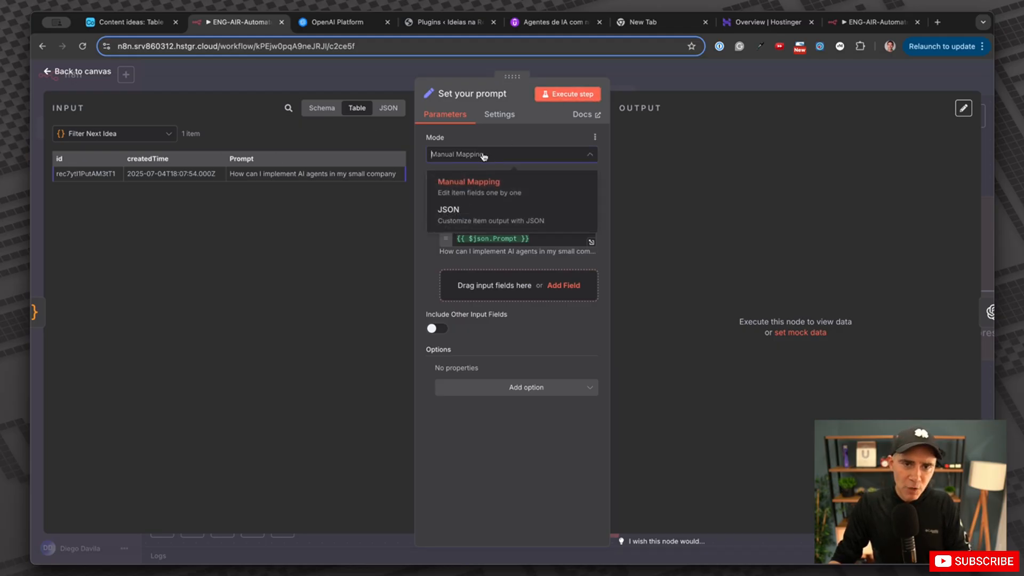
click(484, 190)
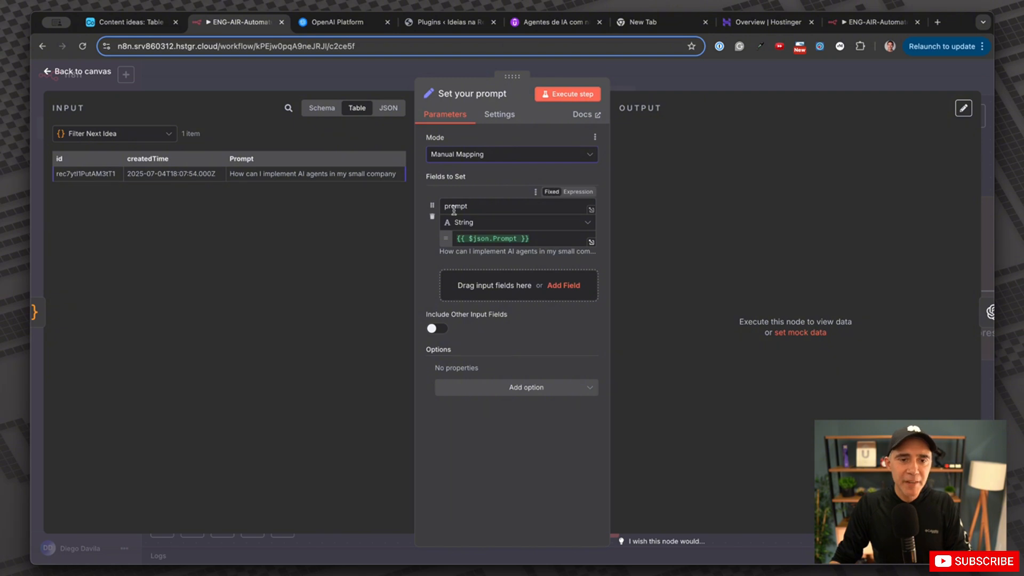
drag(471, 205, 422, 198)
text(Pr)
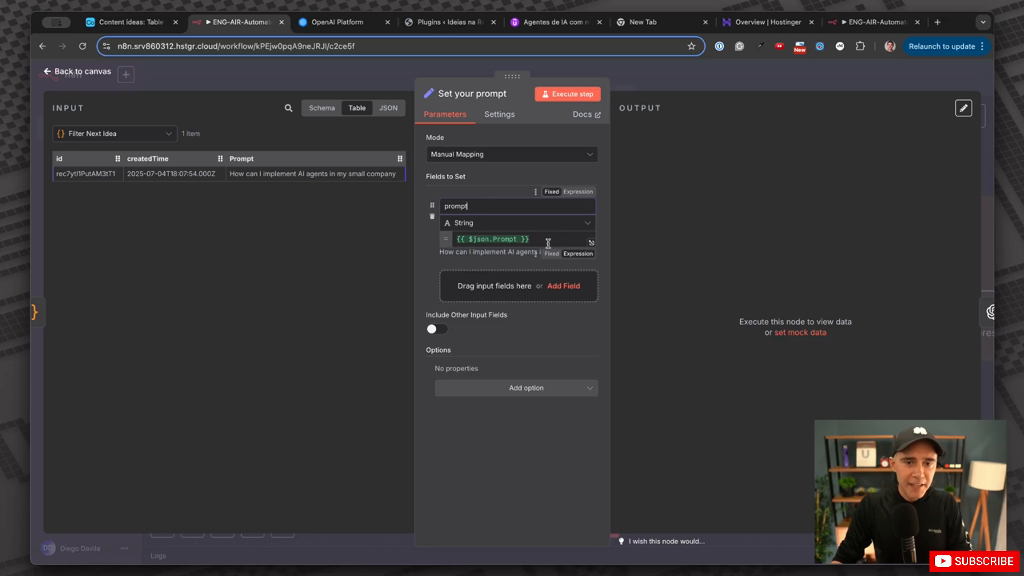
drag(547, 241, 446, 235)
key(BackSpace)
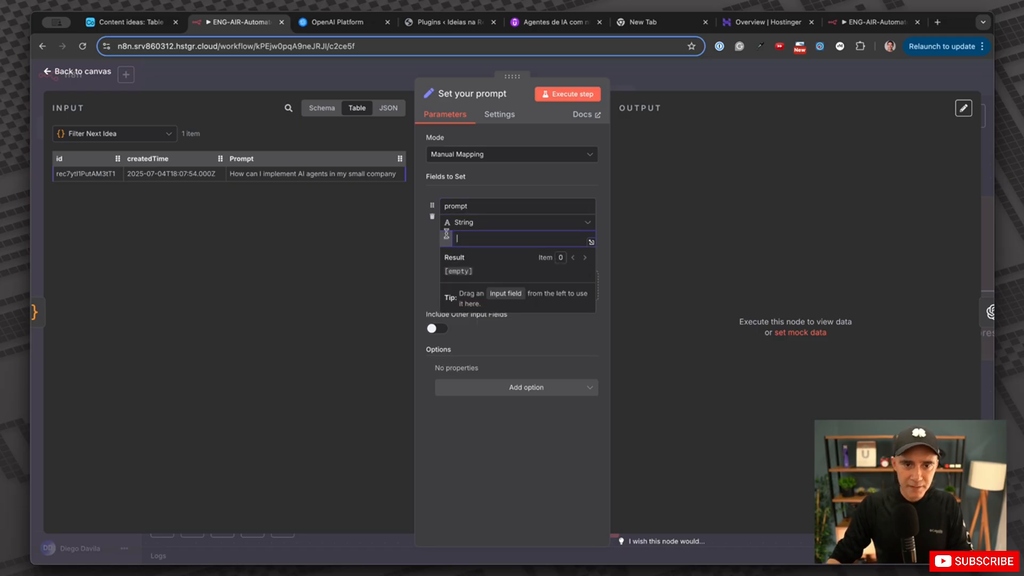
click(375, 266)
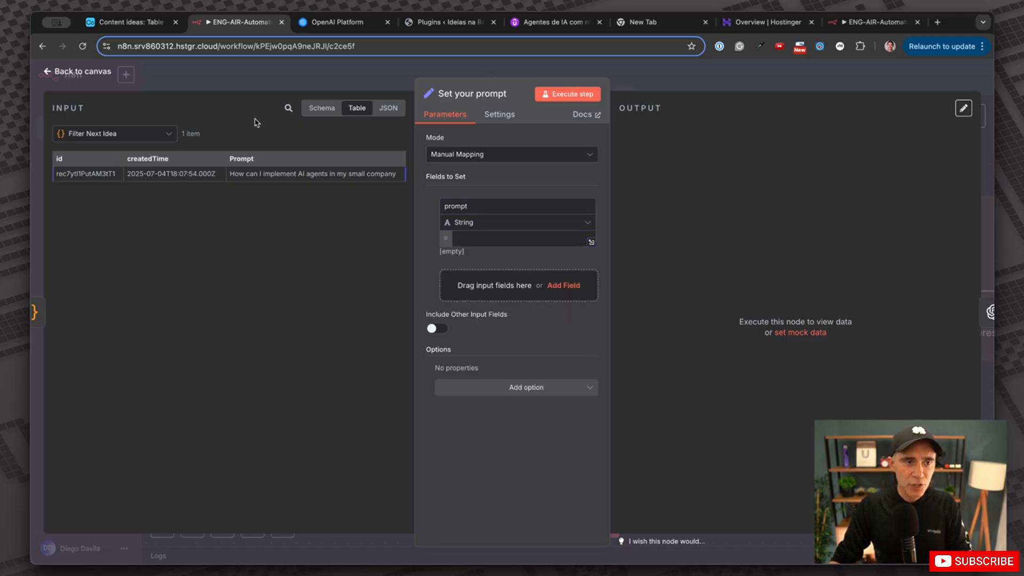
Map the incoming Prompt field into the prompt value as an expression.
click(320, 108)
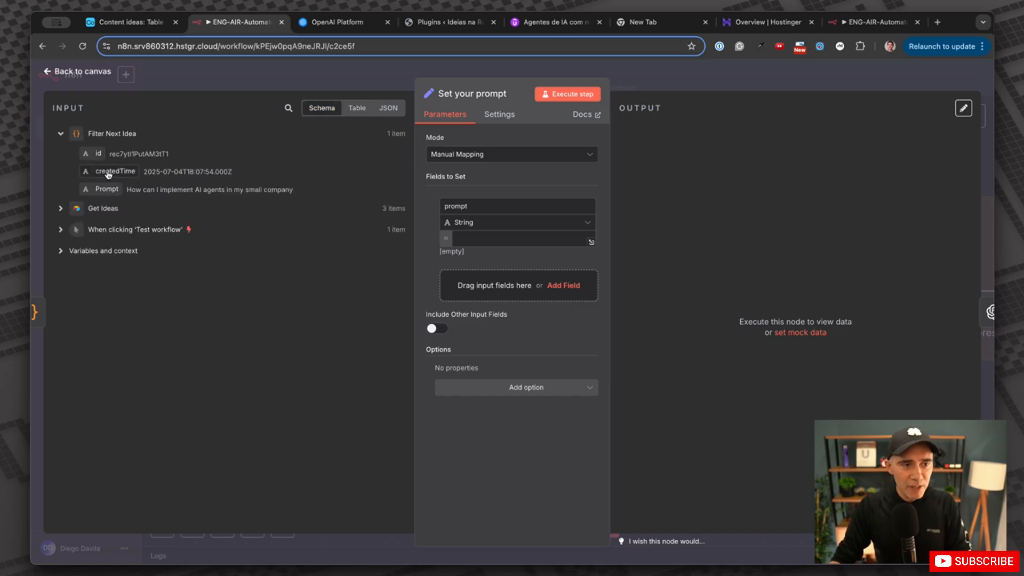
double_click(456, 205)
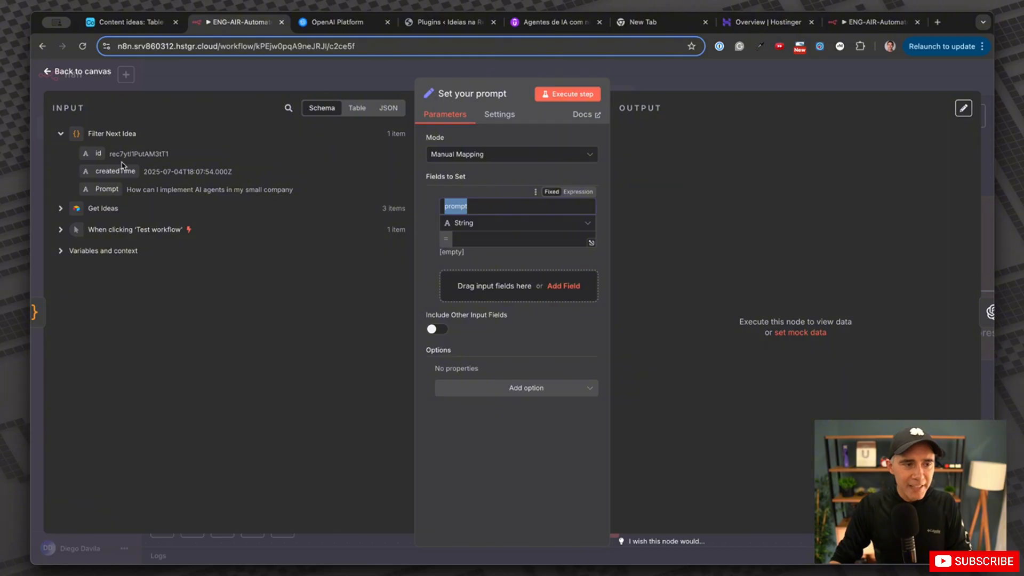
drag(107, 188, 471, 244)
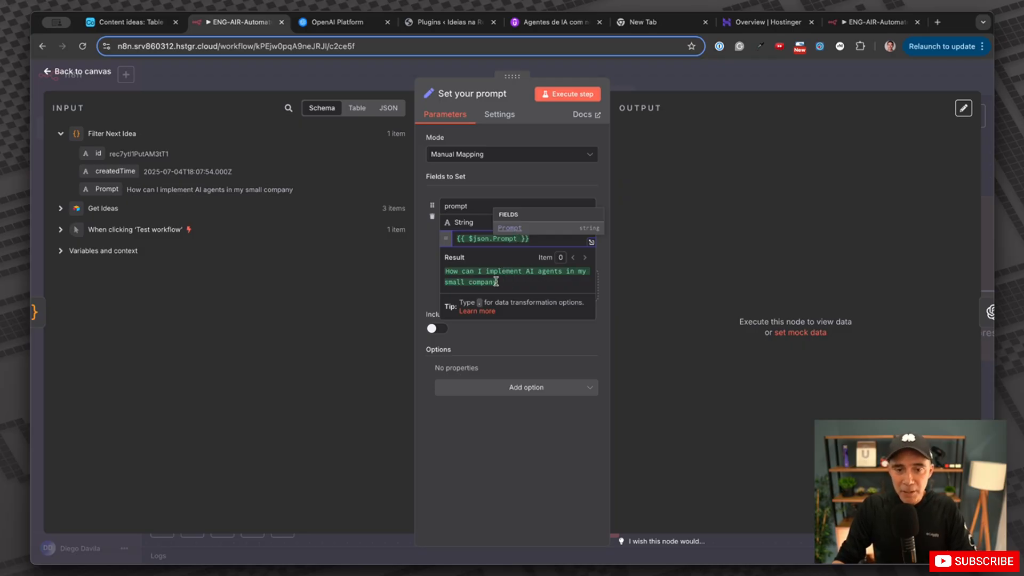
click(637, 288)
Run Set your prompt, confirming it outputs the small-company AI agents prompt, and return to the canvas.
click(567, 94)
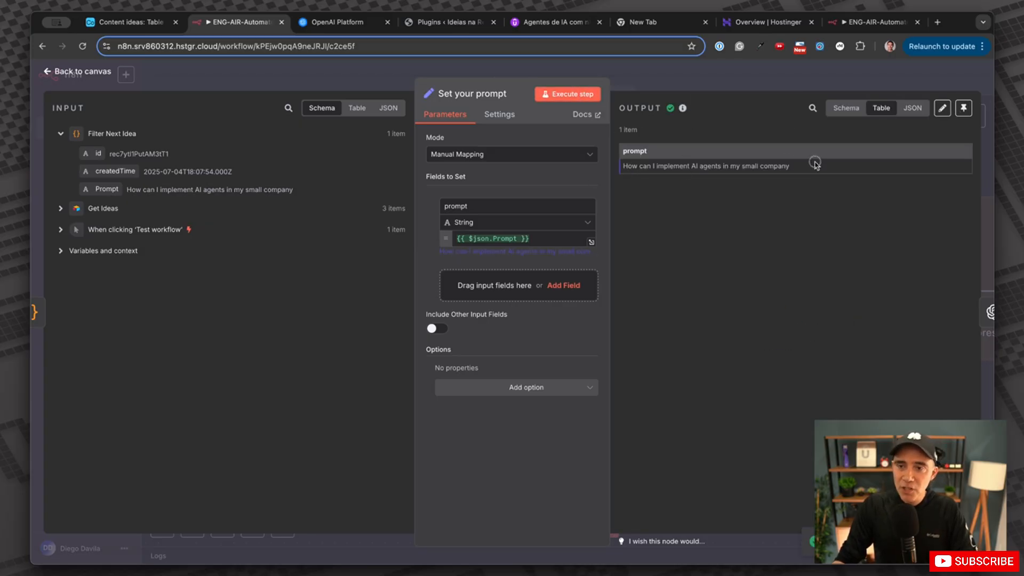
triple_click(790, 164)
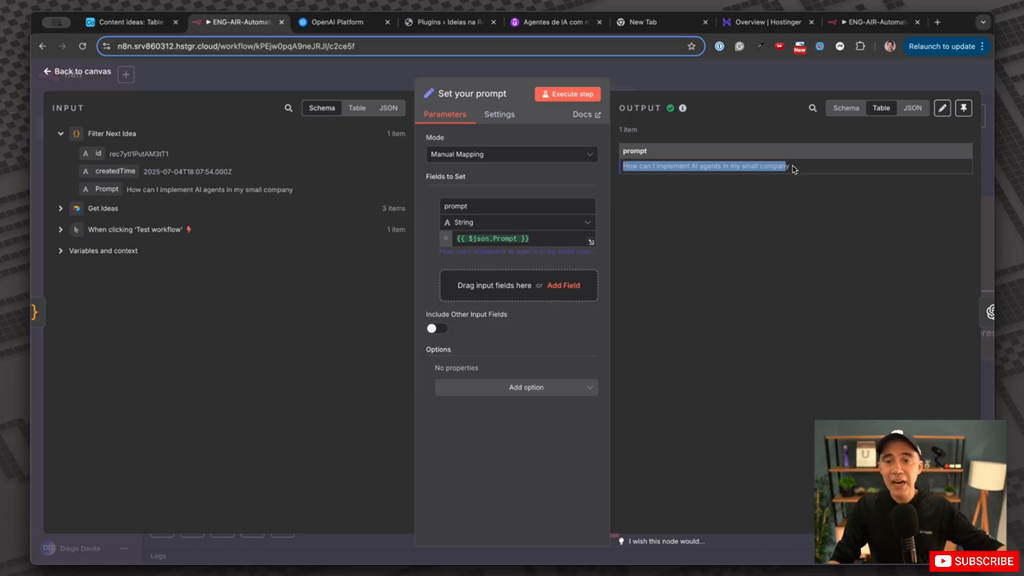
click(793, 169)
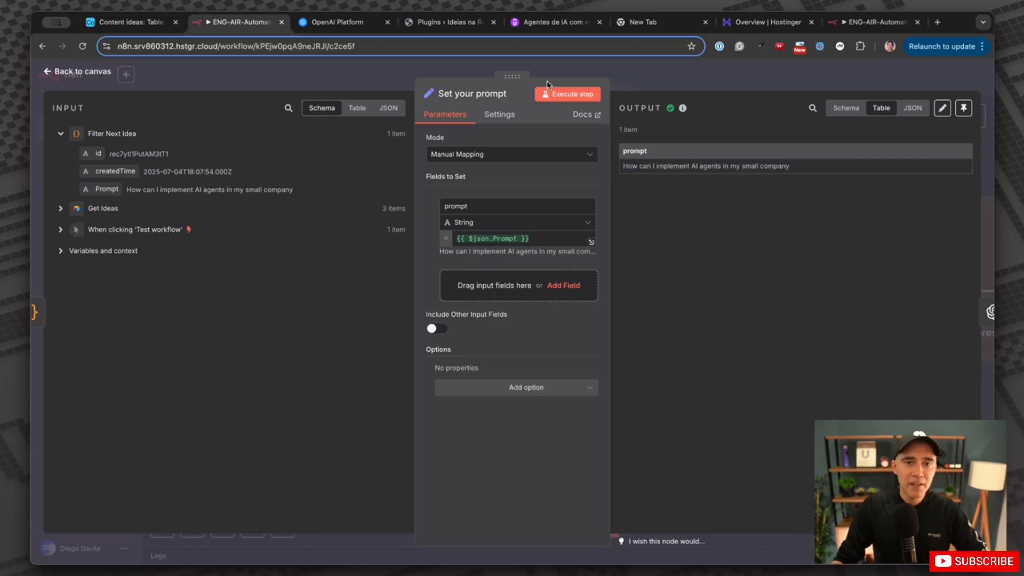
click(75, 72)
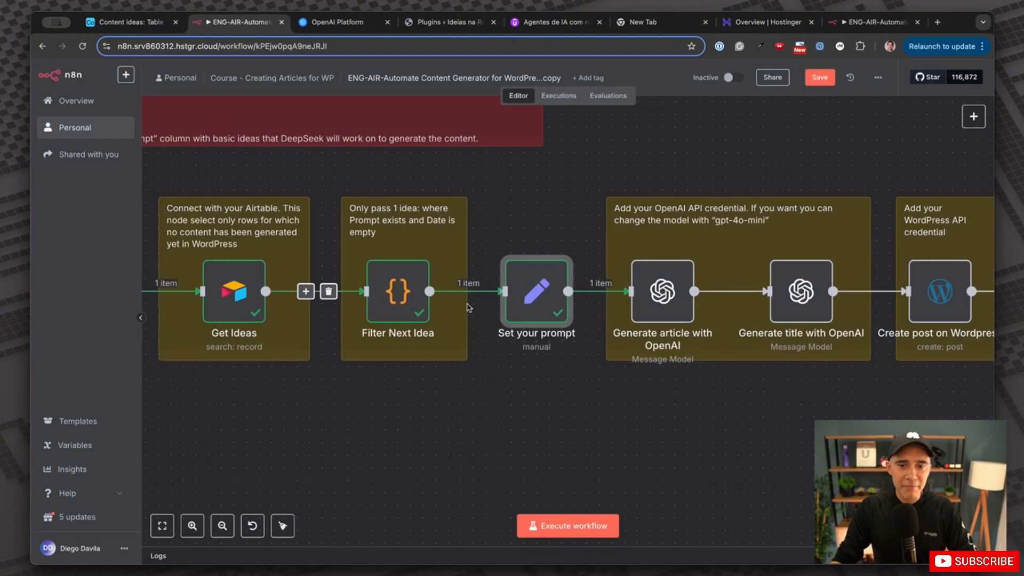
scroll(517, 311, right, 5)
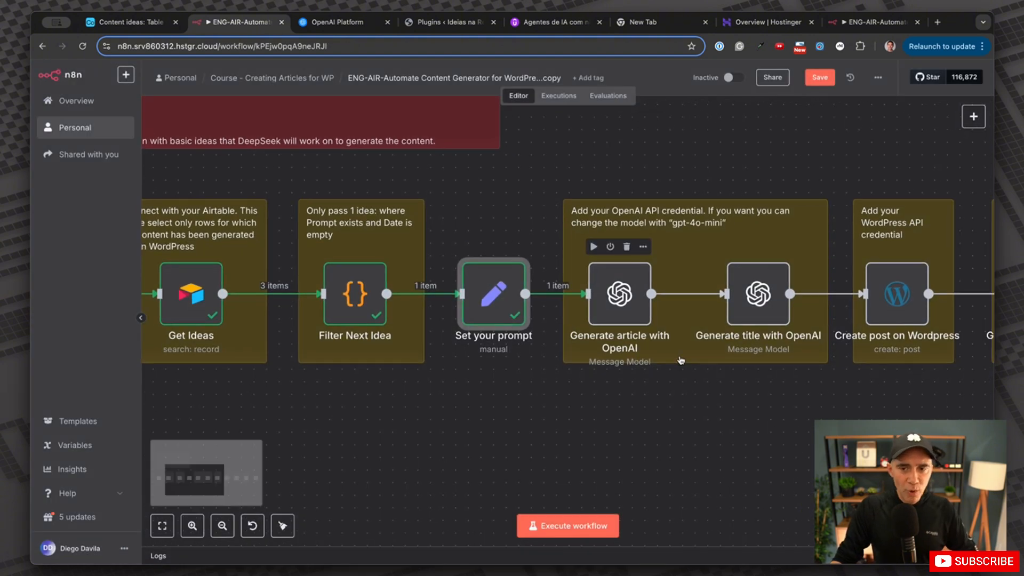
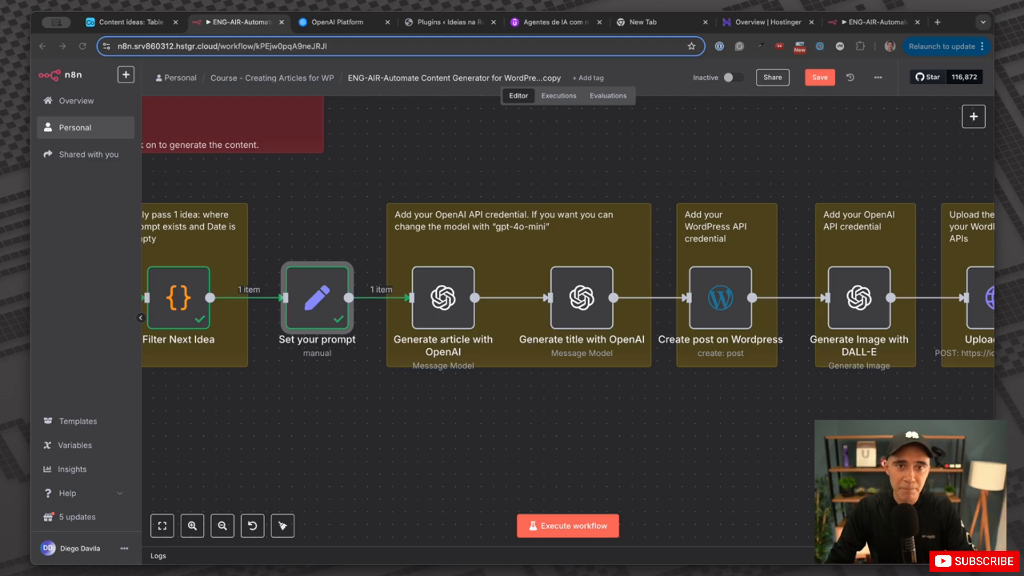
On the OpenAI API keys page, create a secret key named n8nclass, copy it, and return to n8n.
click(349, 22)
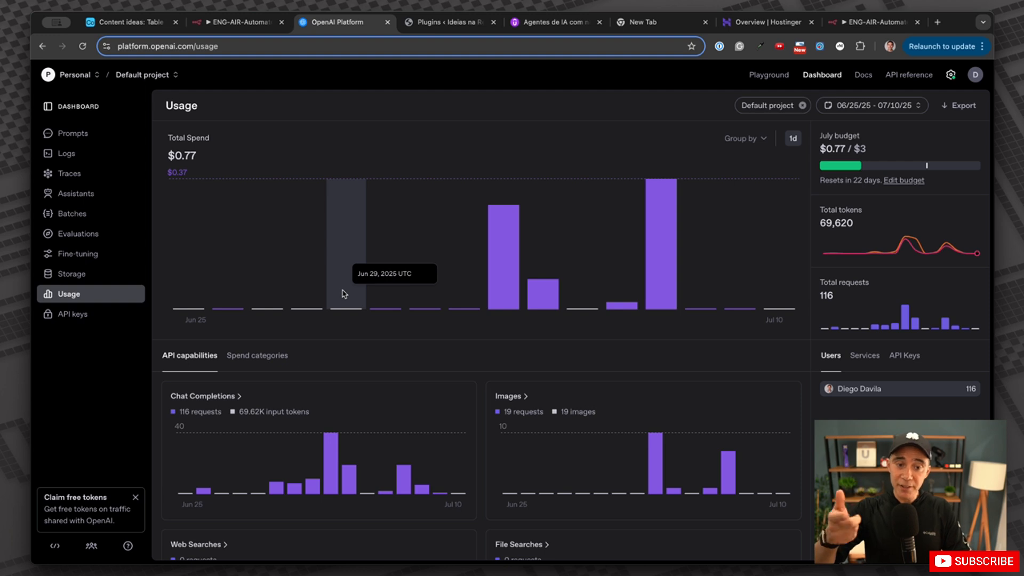
click(79, 316)
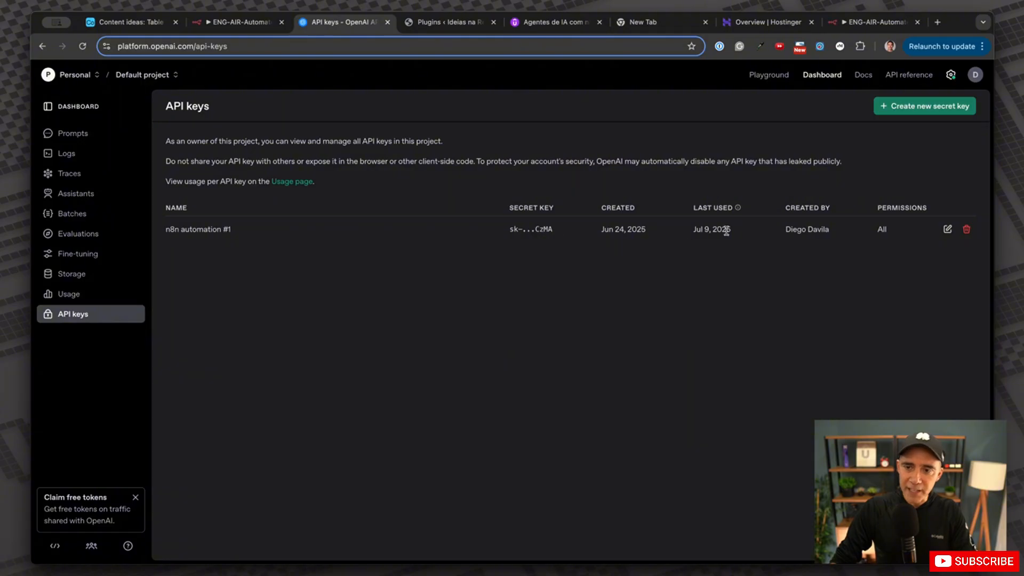
click(937, 109)
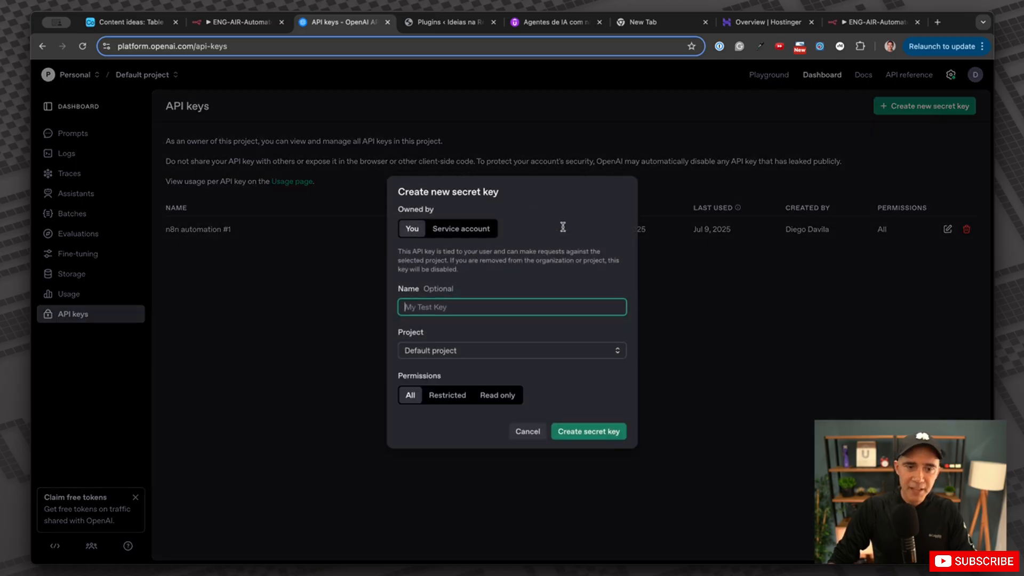
text(n)
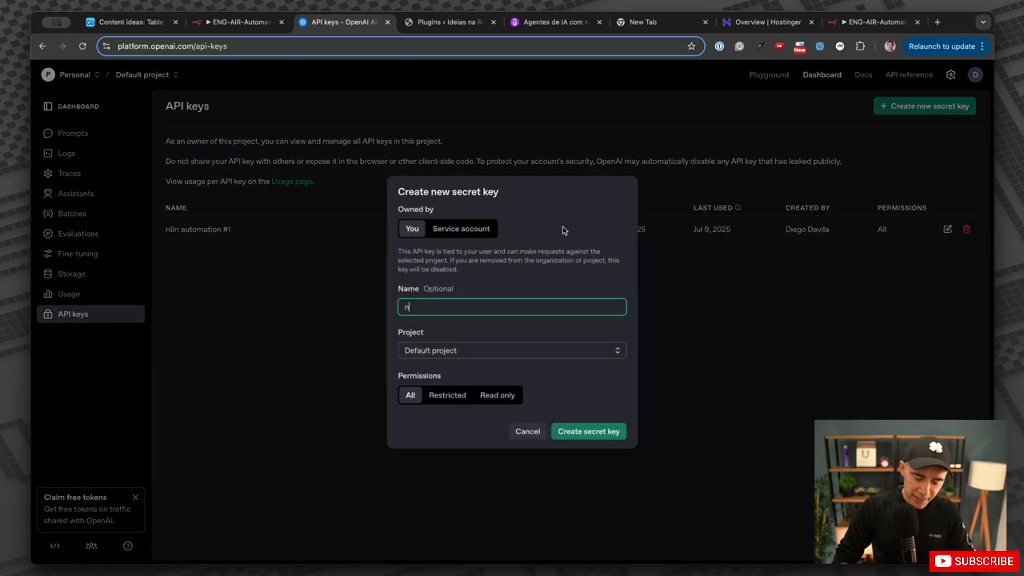
text(8nclass)
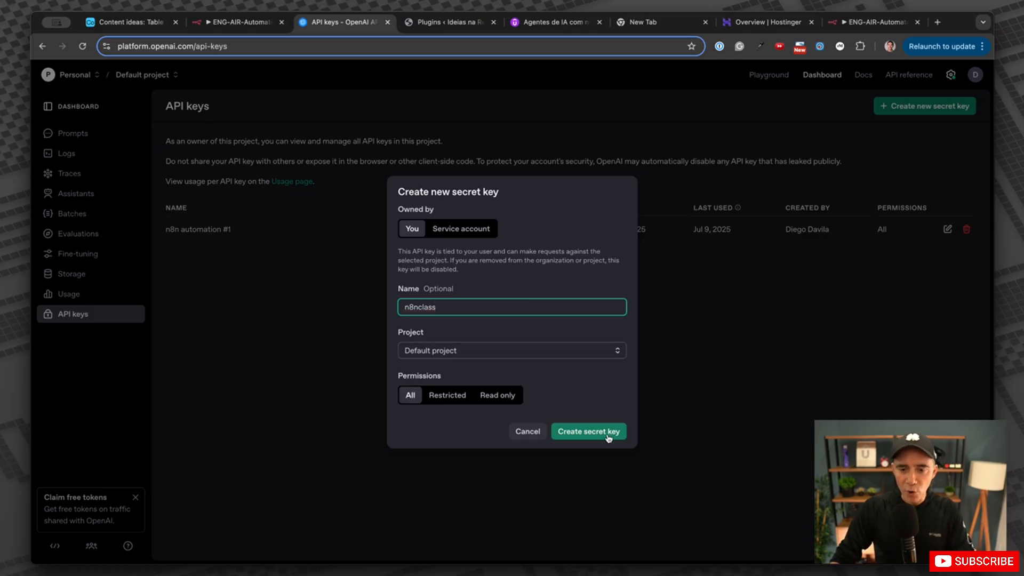
click(590, 432)
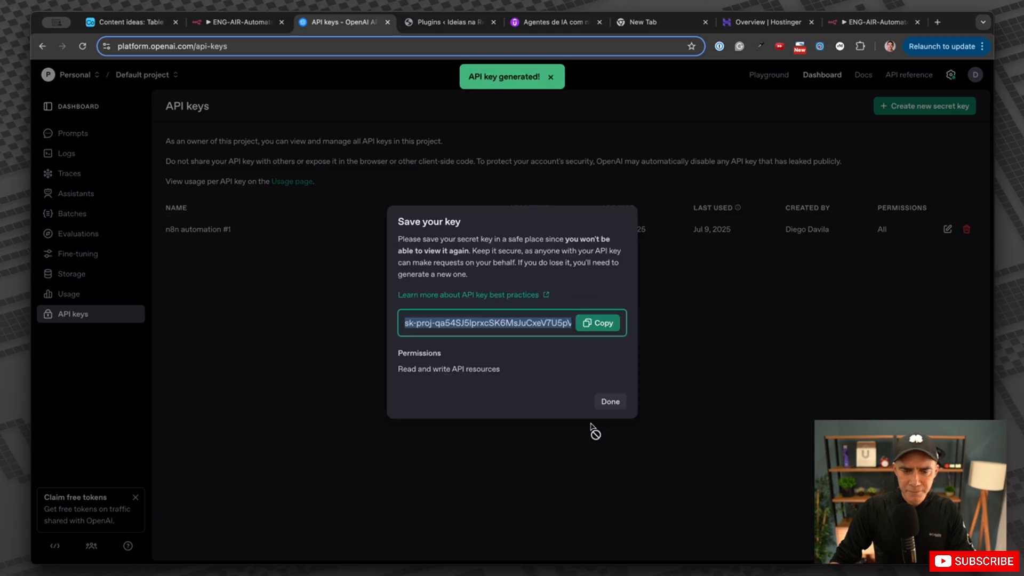
click(605, 328)
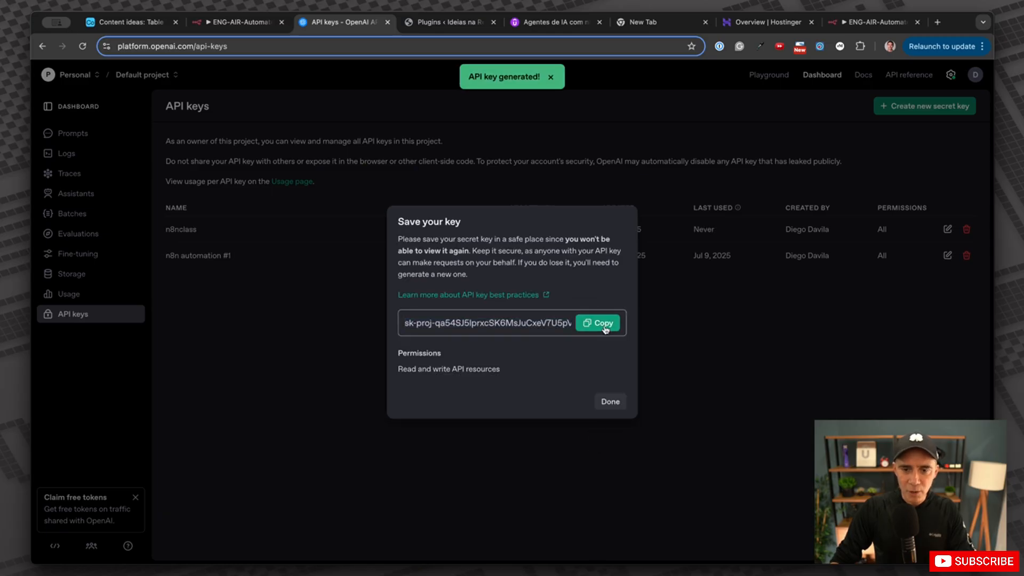
click(610, 402)
click(236, 20)
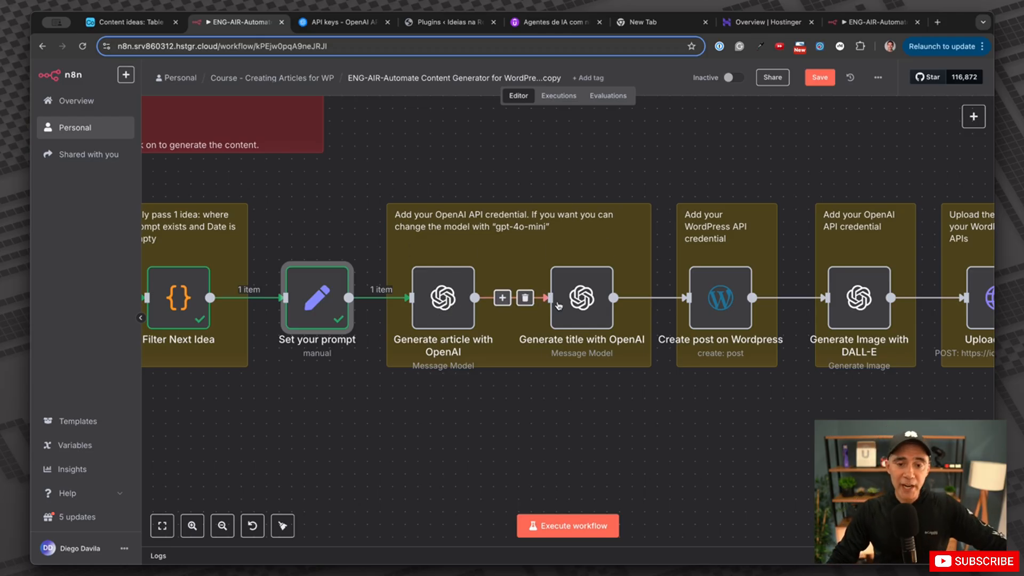
double_click(448, 302)
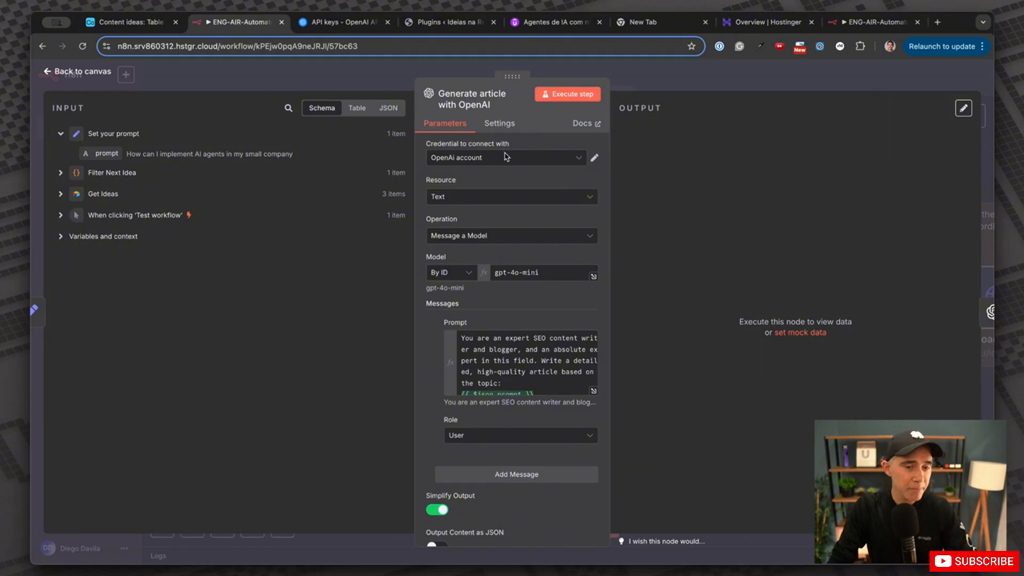
click(507, 159)
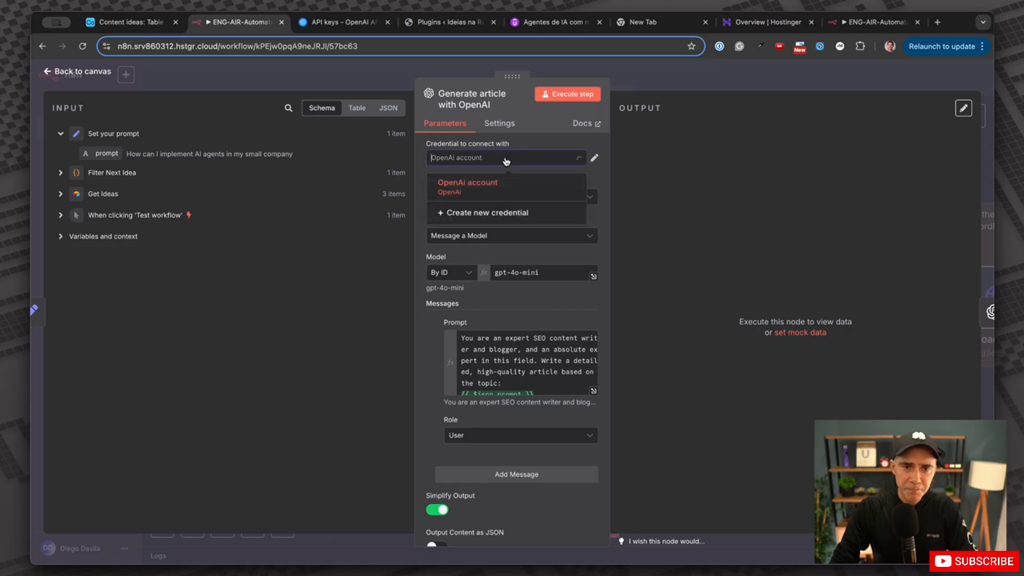
click(469, 219)
right_click(393, 221)
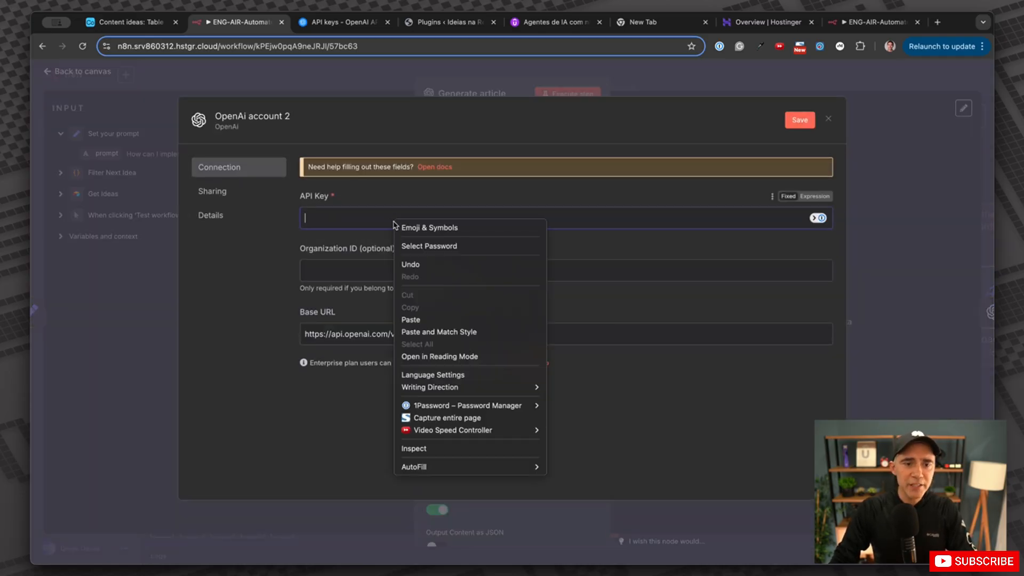
click(414, 320)
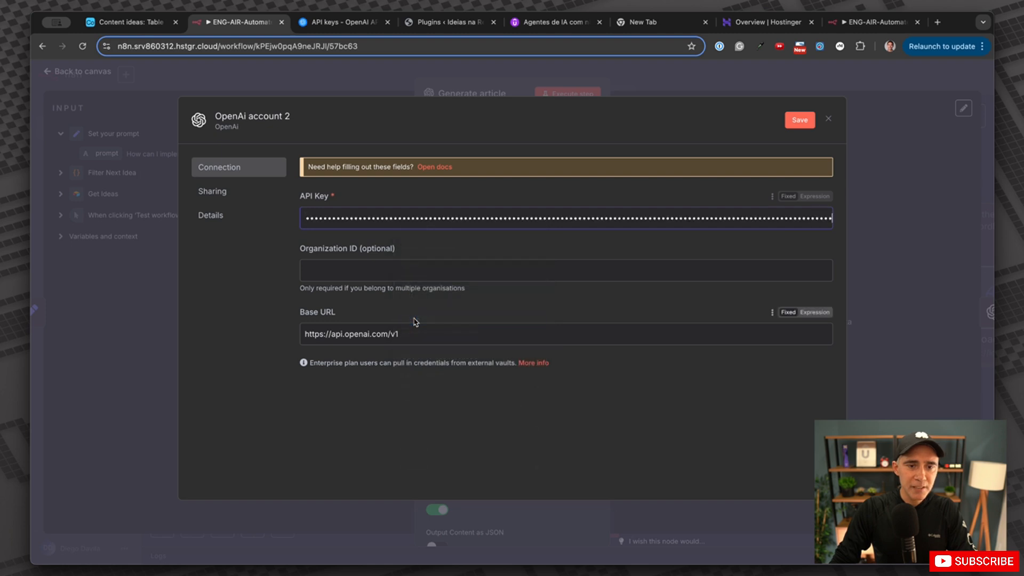
click(829, 120)
click(554, 344)
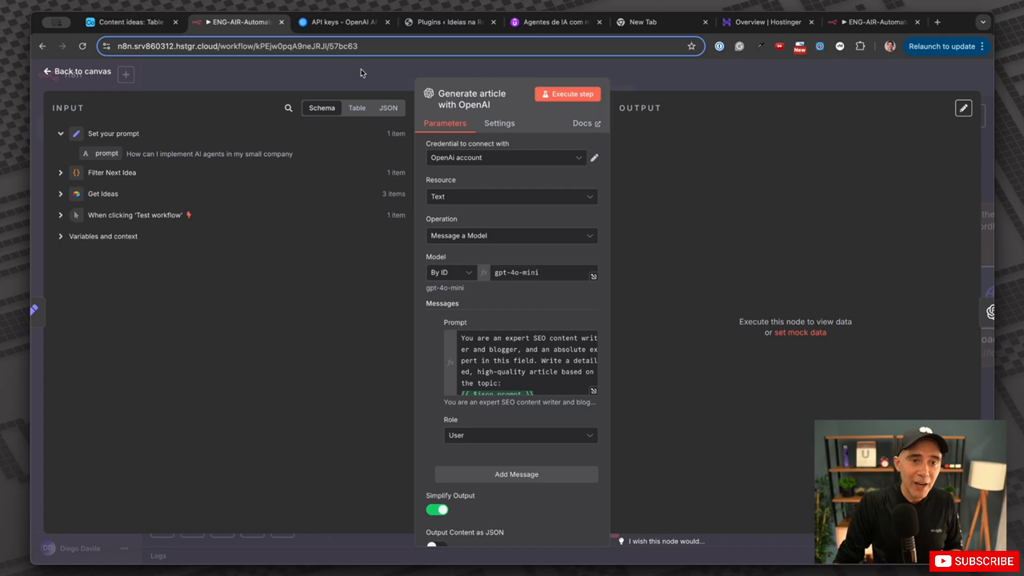
key(Escape)
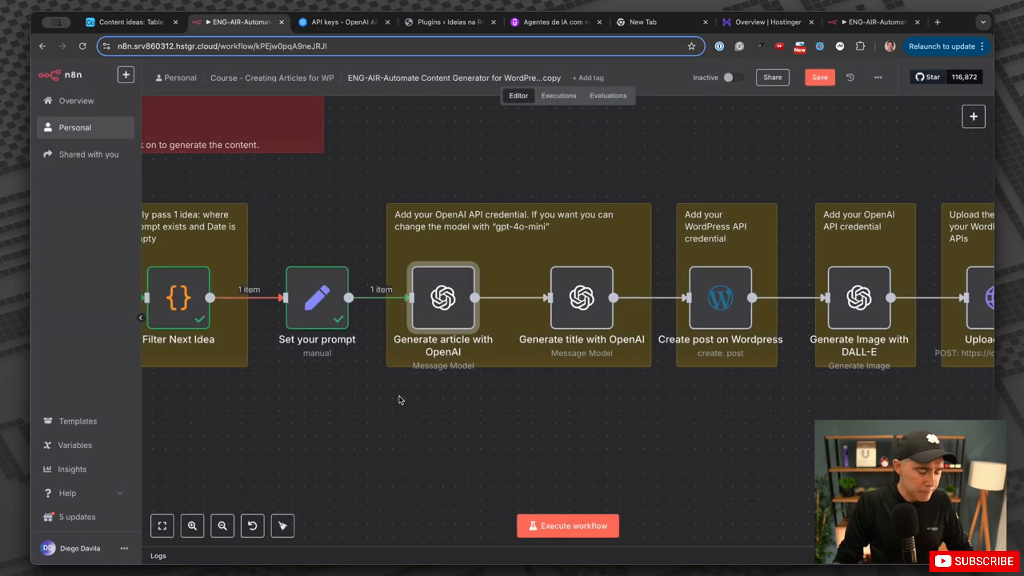
Open Generate article with OpenAI and confirm the Text resource and Message a Model operation.
scroll(389, 391, left, 3)
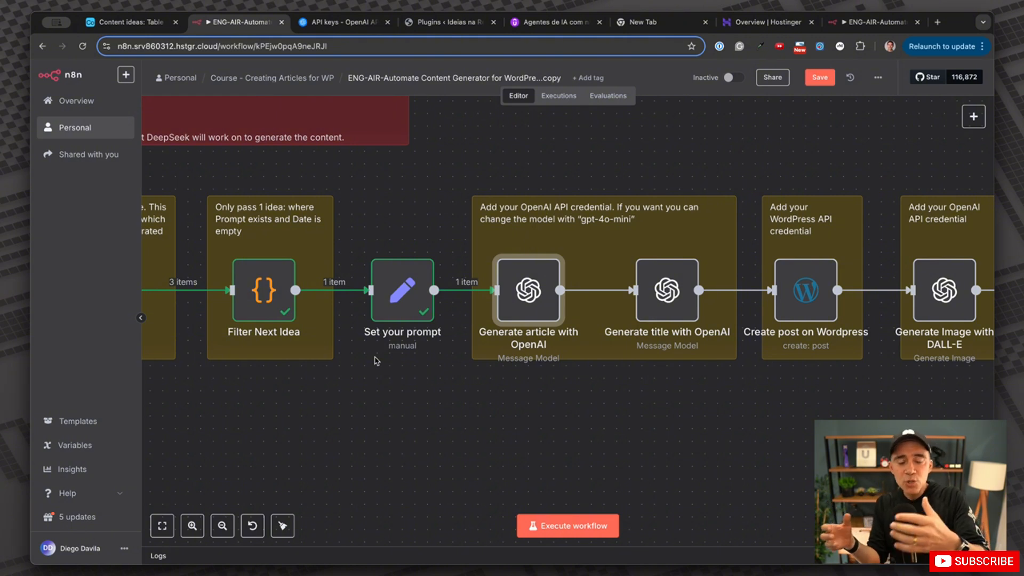
double_click(519, 302)
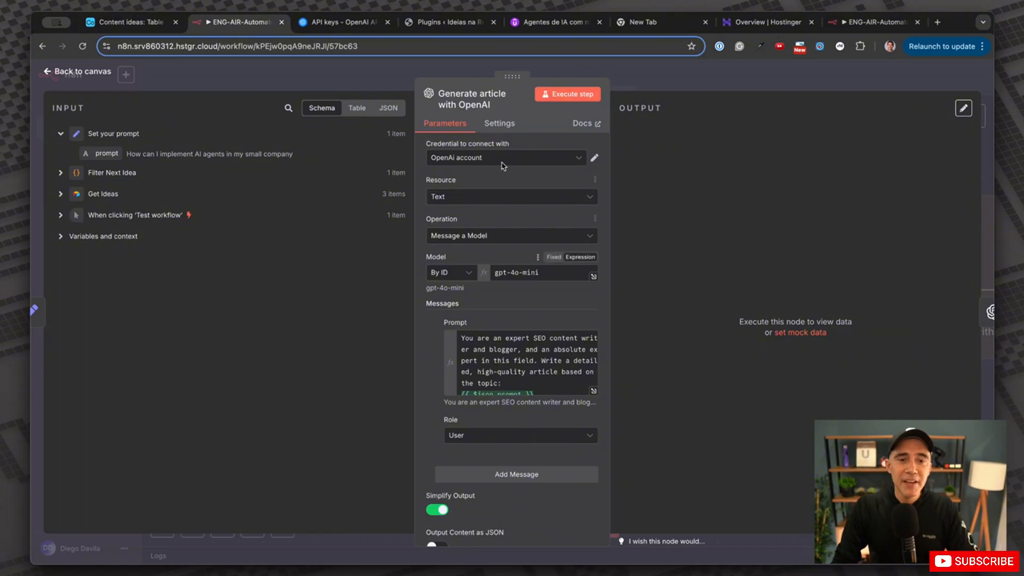
click(477, 197)
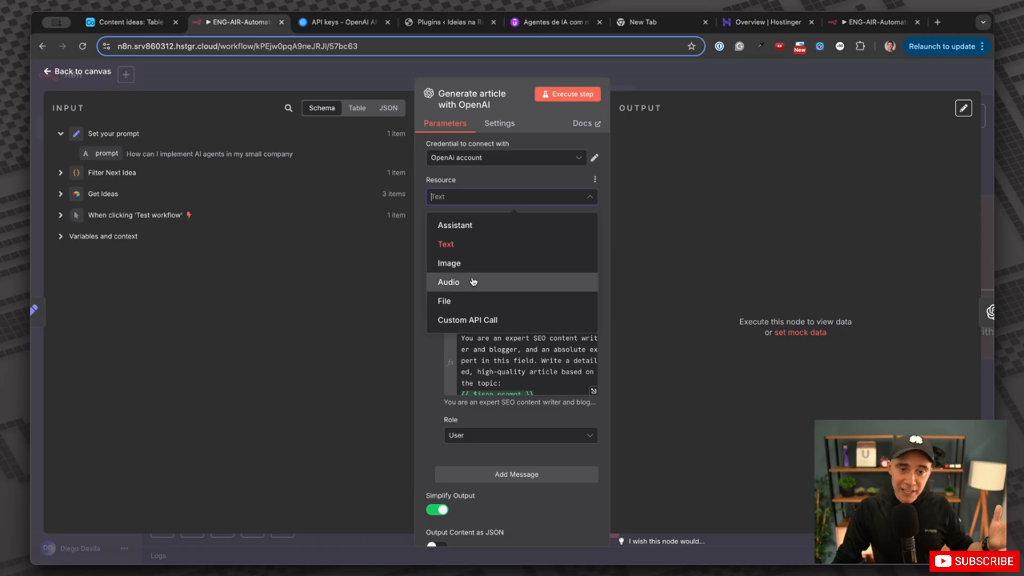
click(539, 198)
click(484, 236)
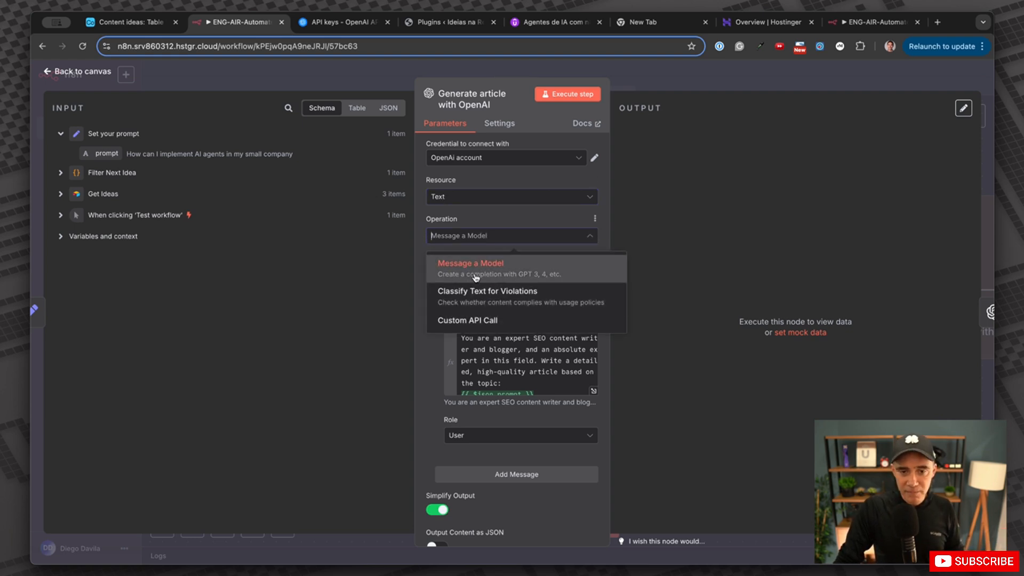
click(489, 266)
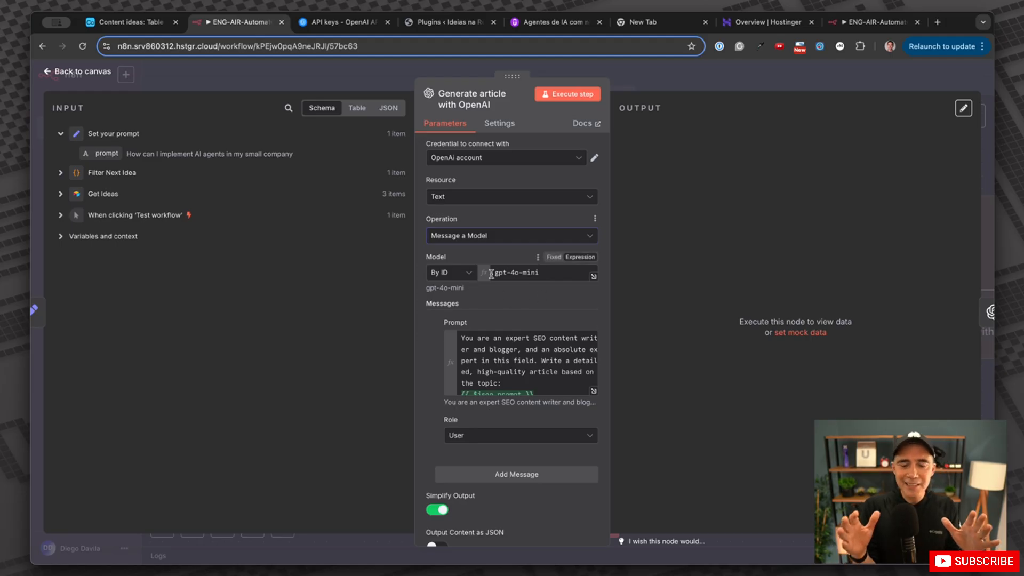
Check the OpenAI Usage page and highlight the $0.77 total spend figure.
click(341, 23)
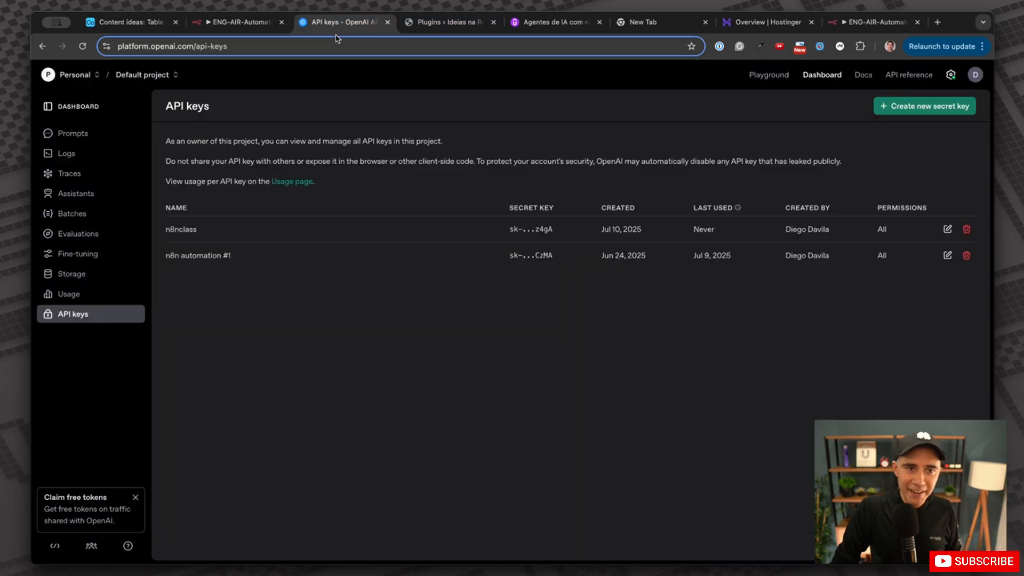
click(68, 294)
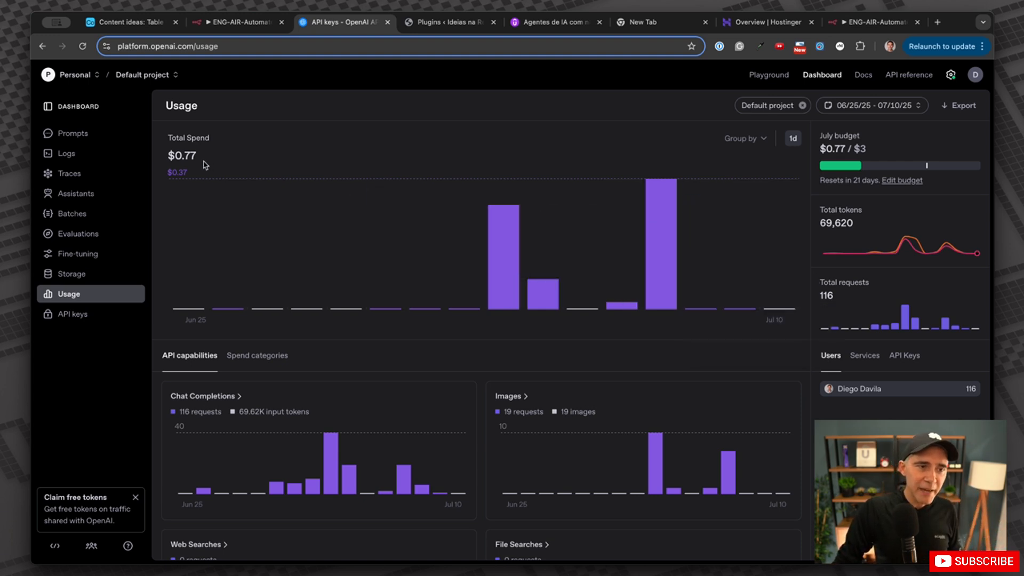
drag(202, 160, 162, 154)
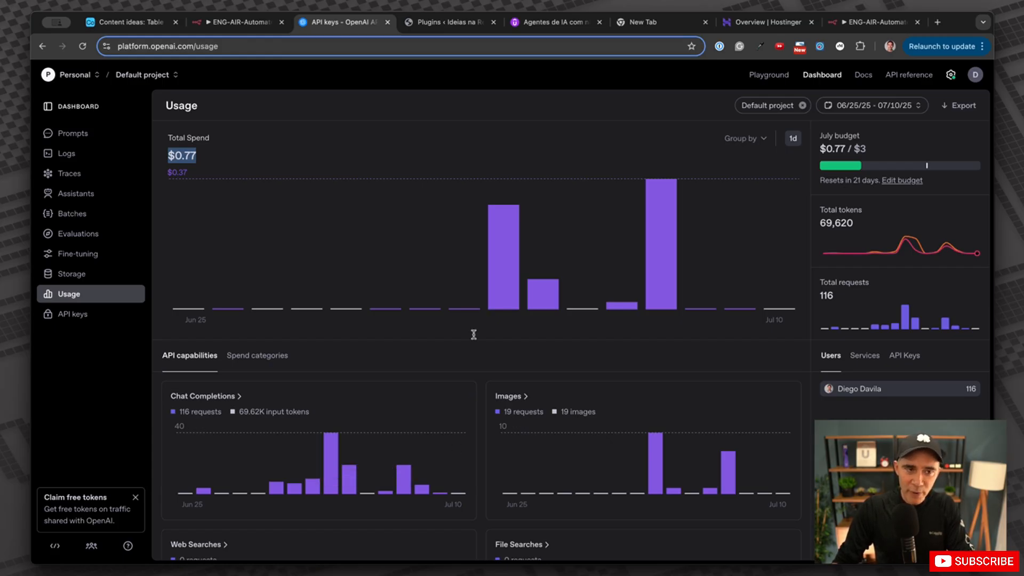
click(208, 157)
drag(208, 157, 159, 156)
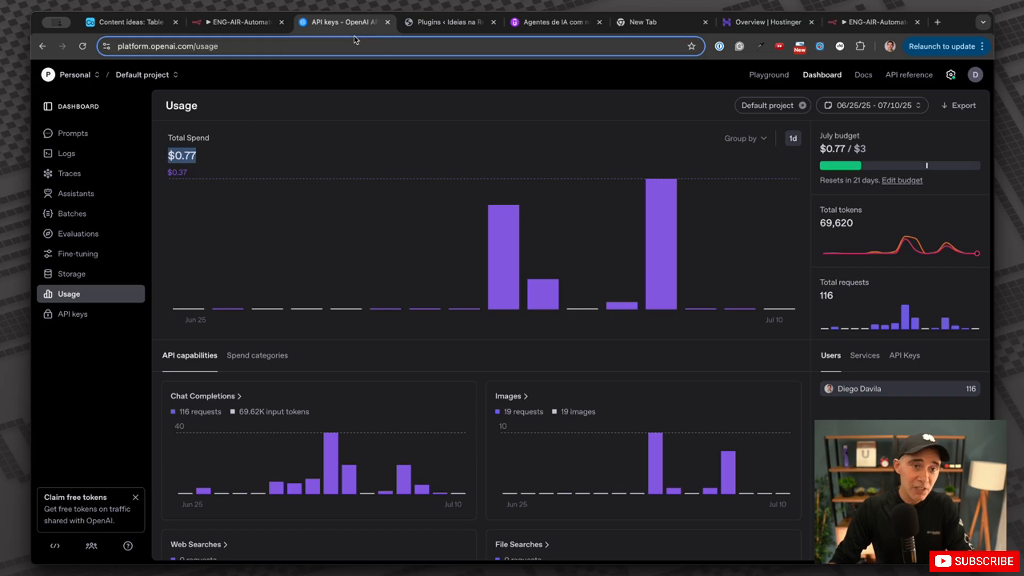
Keep Message a Model, open the article prompt in the expression editor, and expand the Get Ideas and Filter Next Idea fields.
click(253, 30)
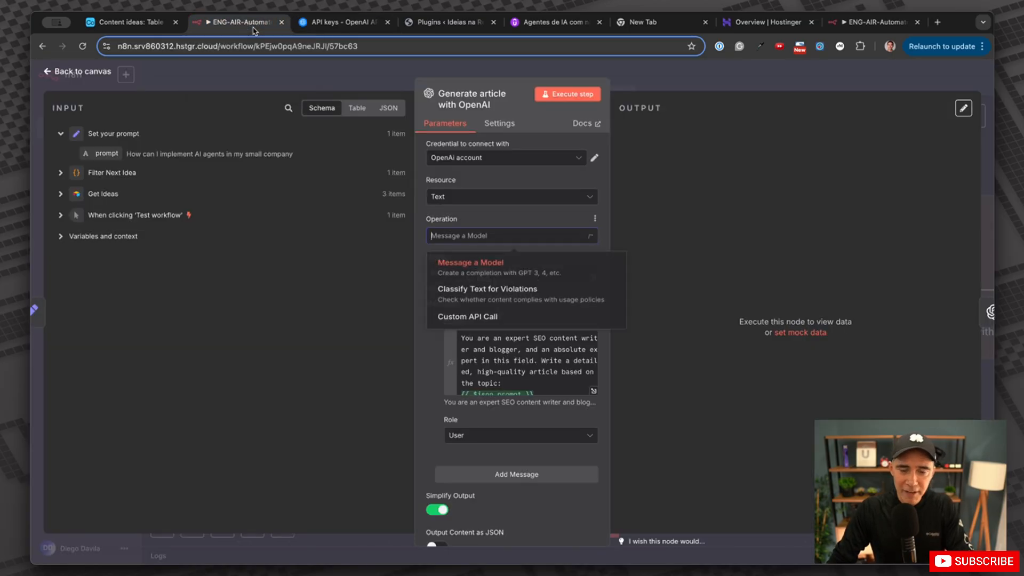
click(486, 271)
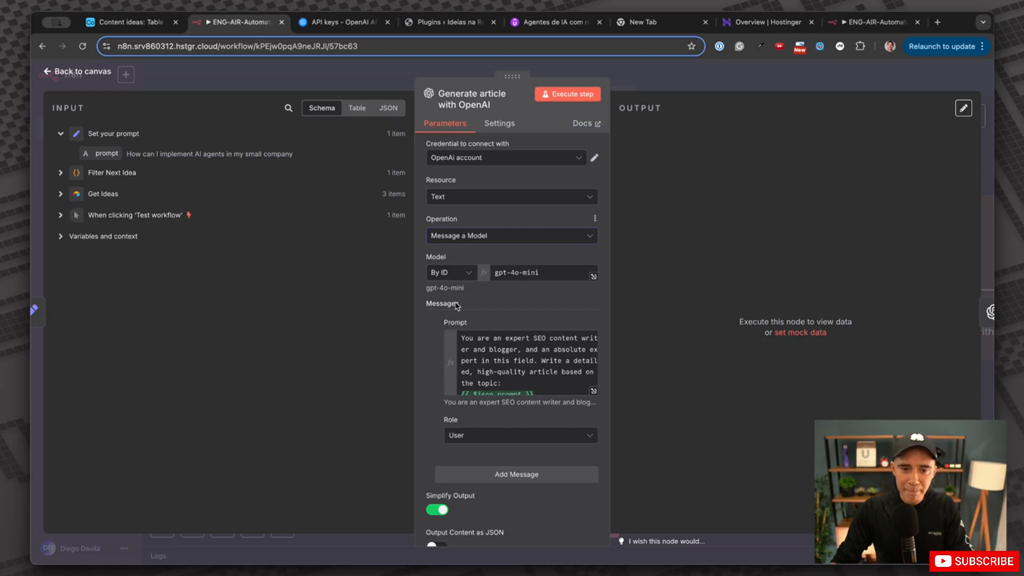
click(594, 392)
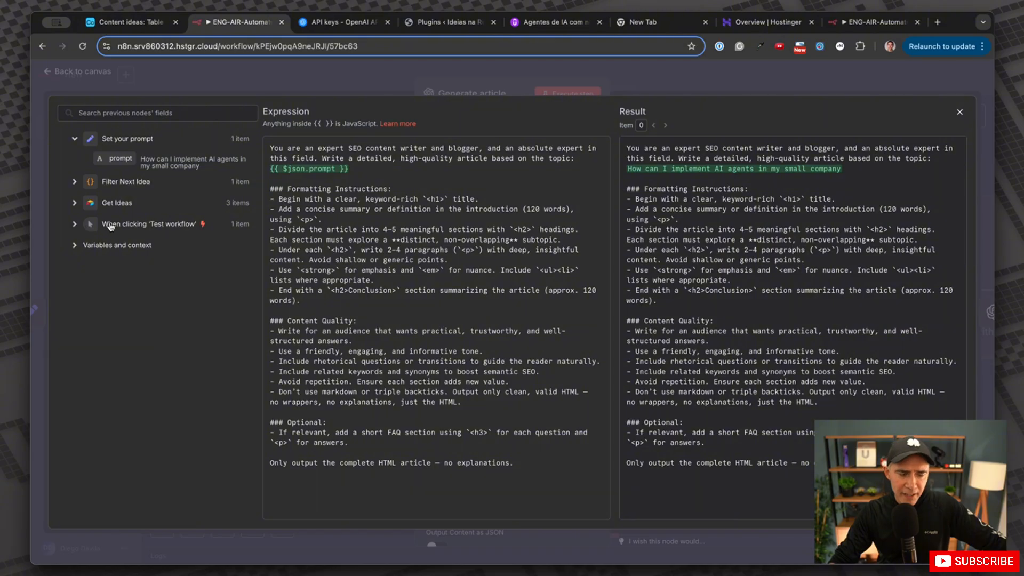
click(76, 205)
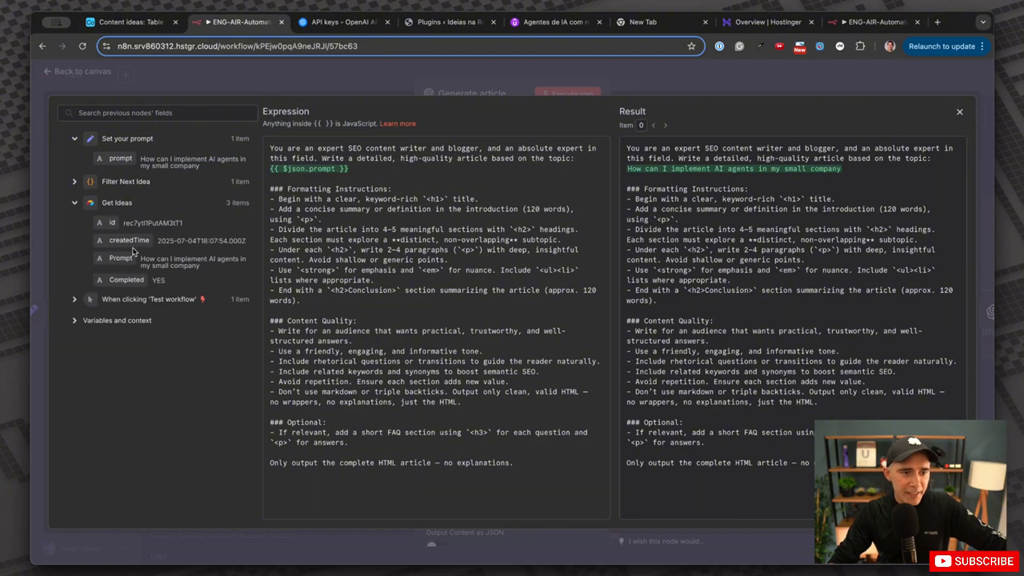
click(74, 183)
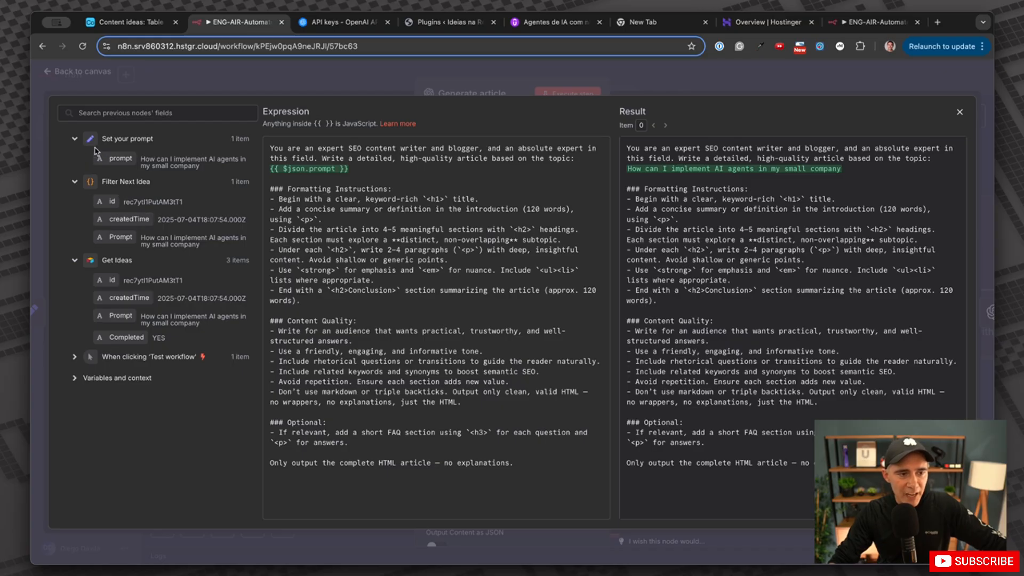
click(74, 379)
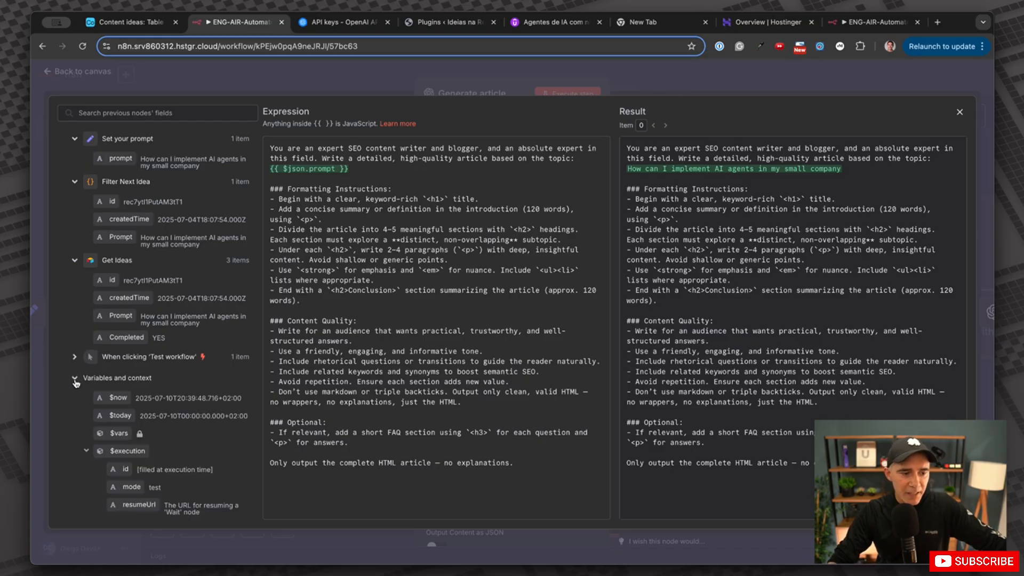
click(74, 380)
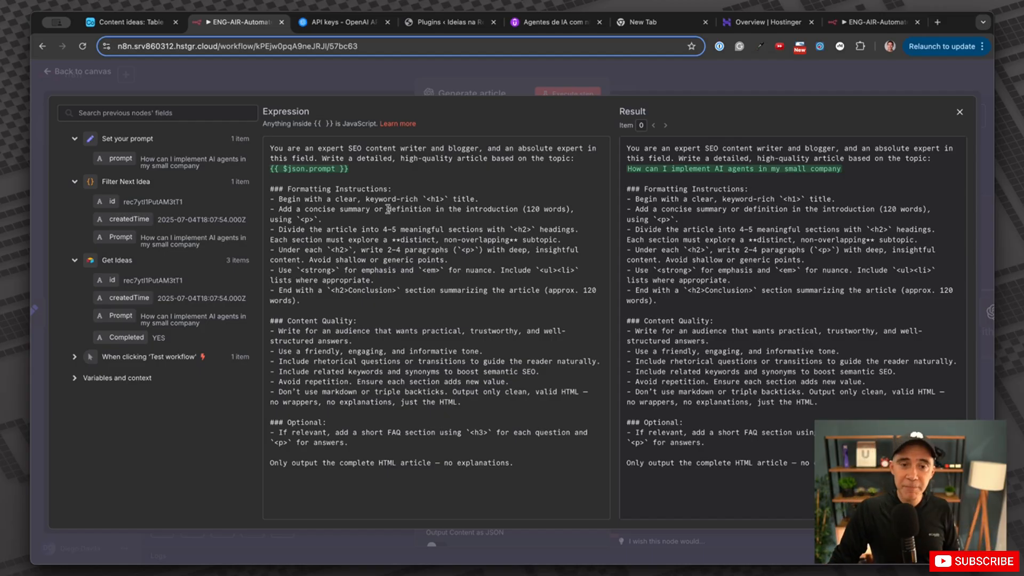
Review the article prompt and its resolved AI-agents topic, then collapse the input fields.
drag(267, 153, 521, 463)
click(523, 463)
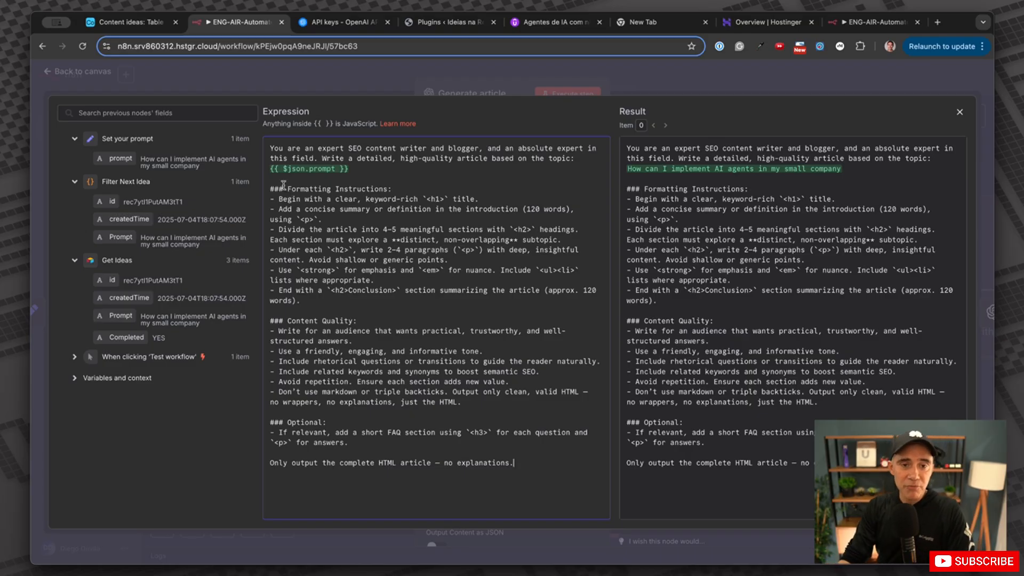
drag(358, 168, 269, 164)
click(369, 180)
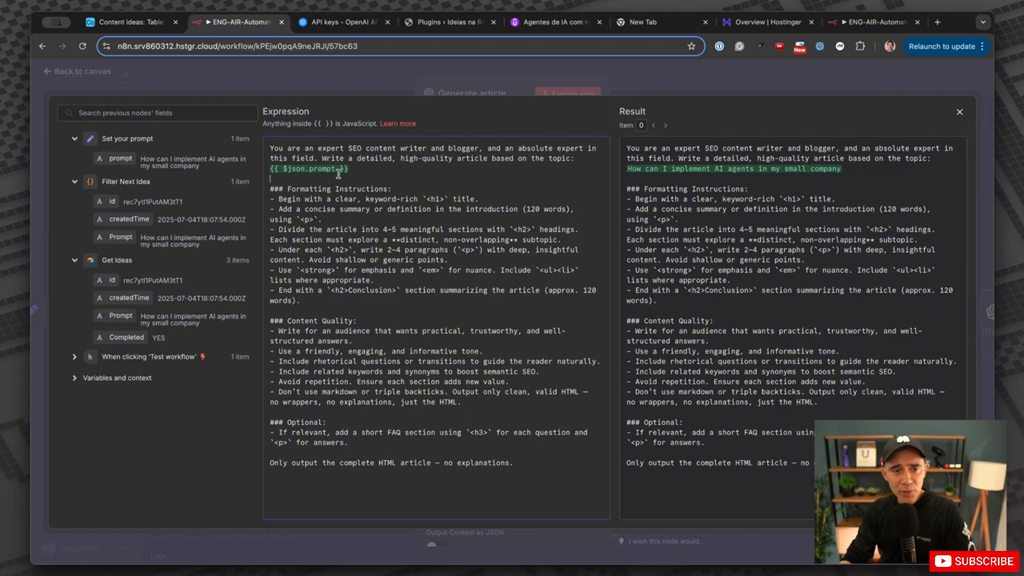
drag(360, 170, 269, 169)
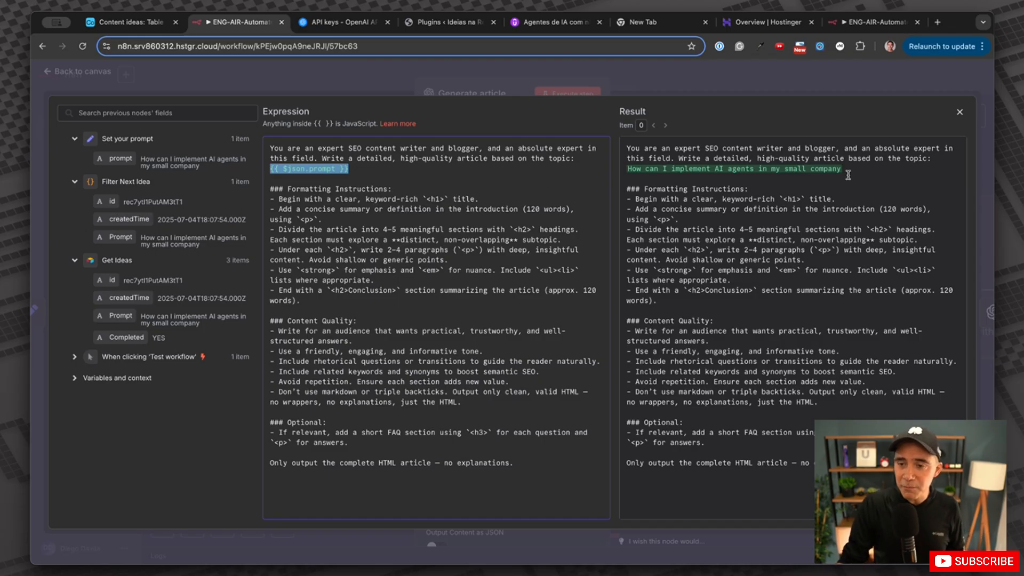
drag(846, 173, 826, 155)
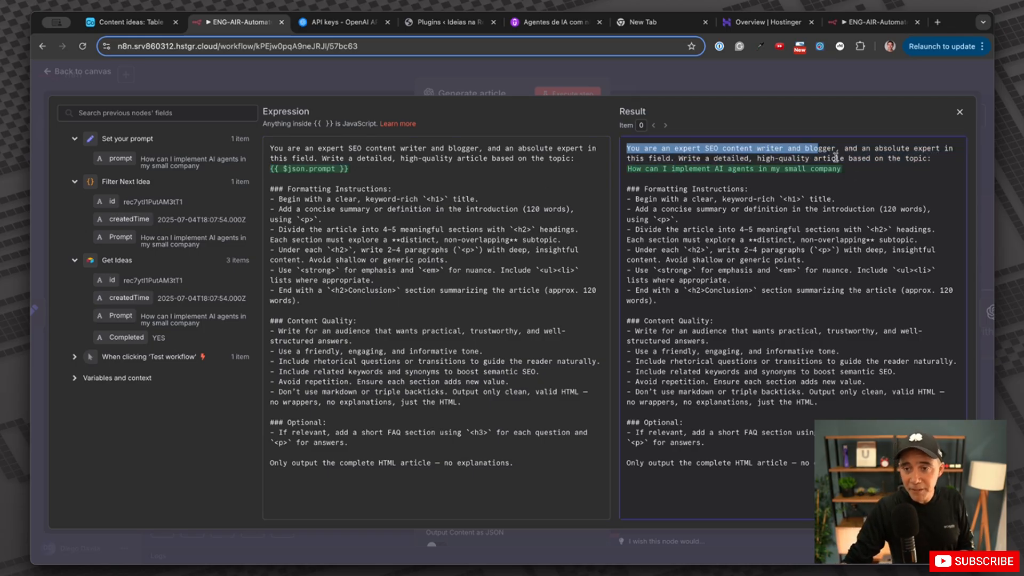
click(859, 165)
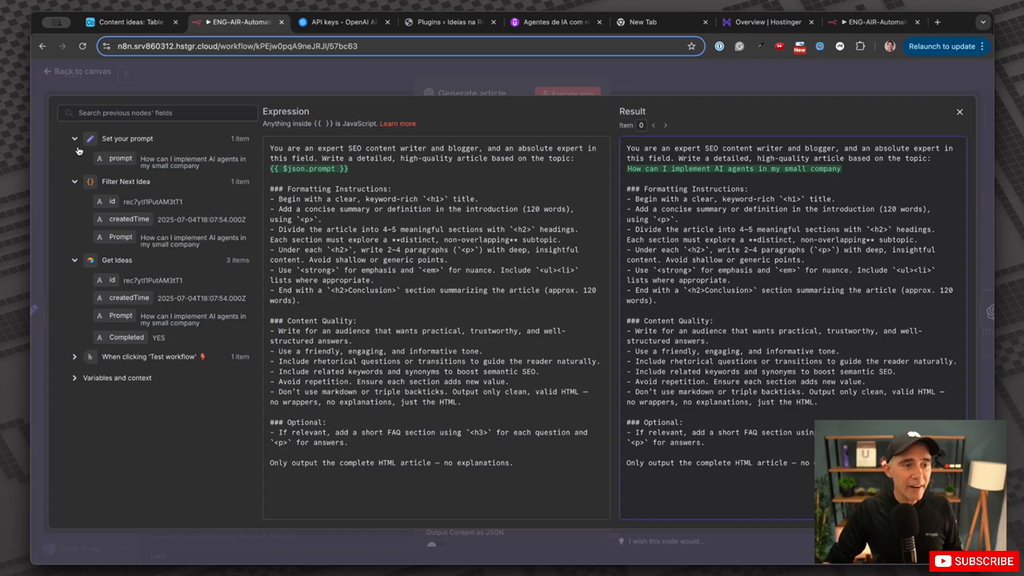
click(75, 182)
click(75, 203)
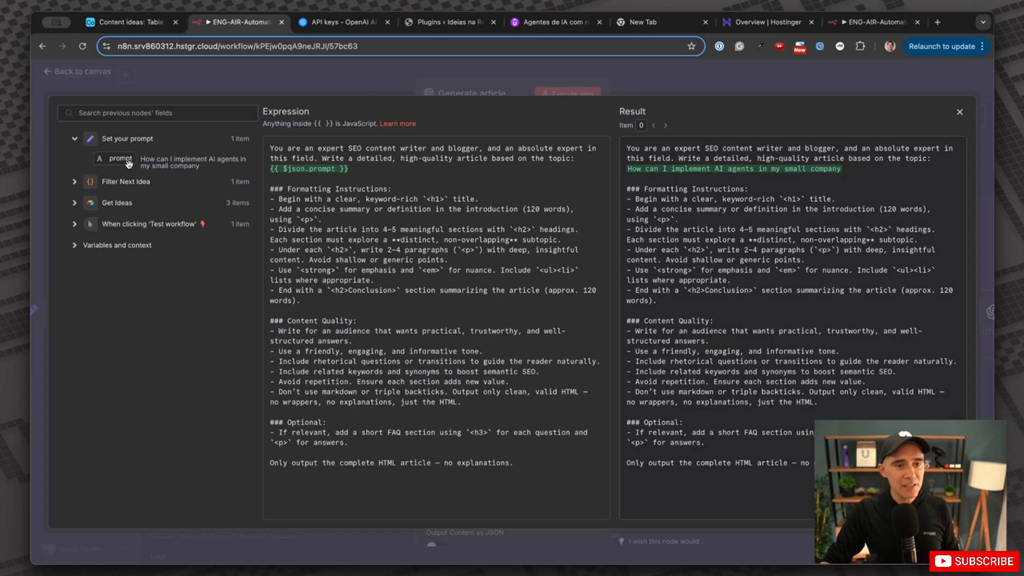
Remove the duplicate {{ $json.prompt }} reference and check the resolved prompt preview.
drag(129, 163, 365, 169)
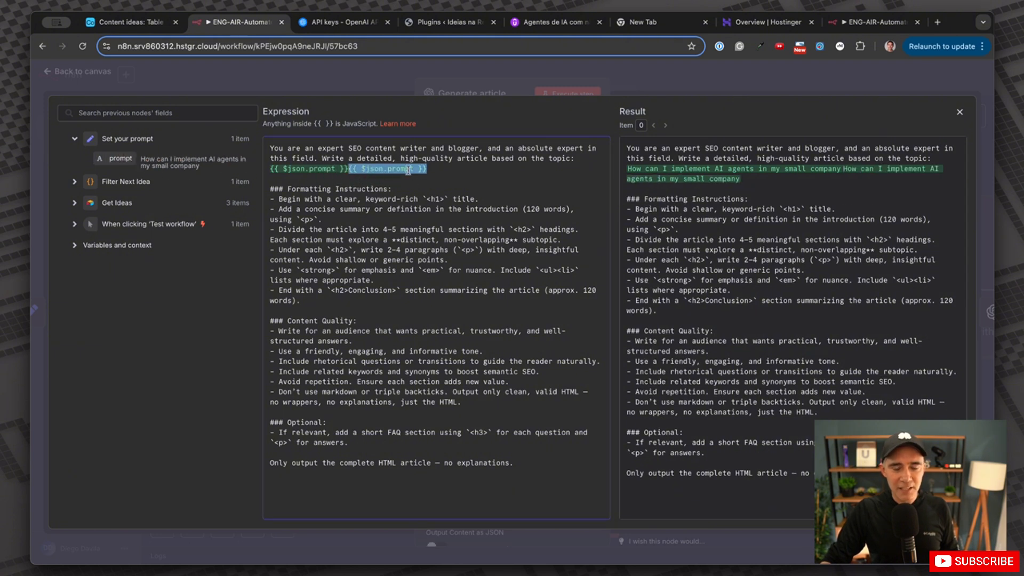
key(BackSpace)
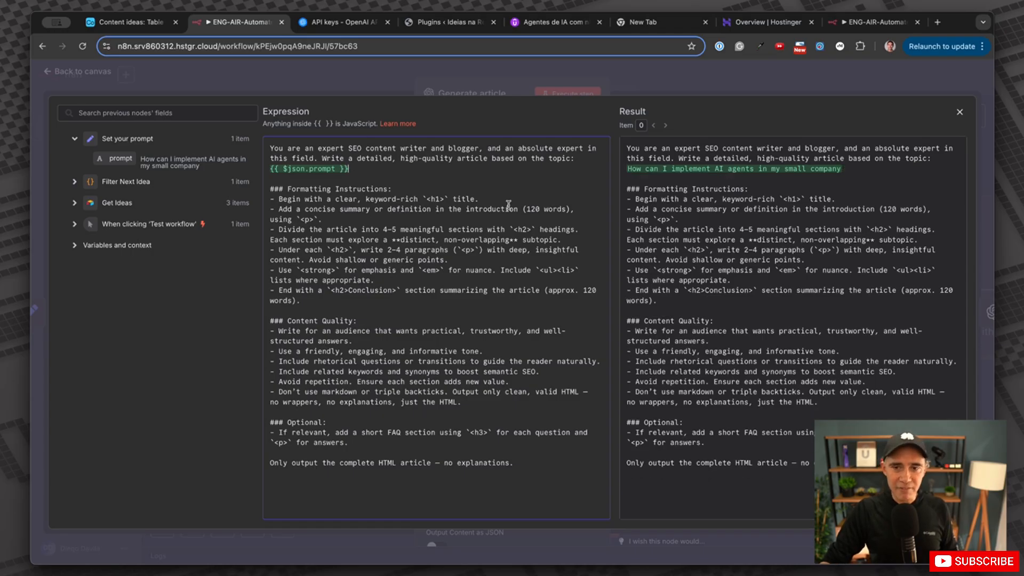
drag(625, 112, 657, 111)
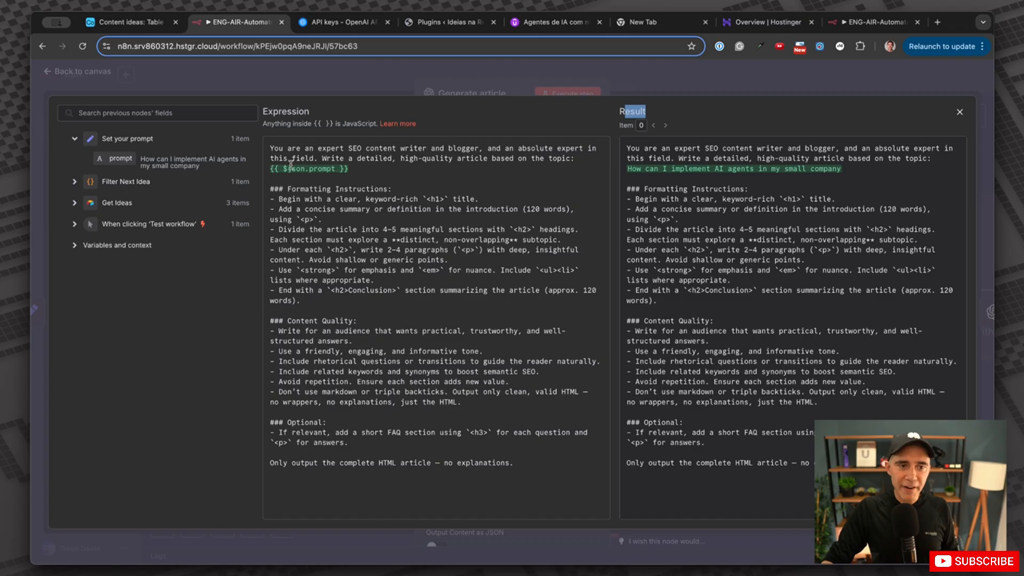
drag(628, 169, 853, 171)
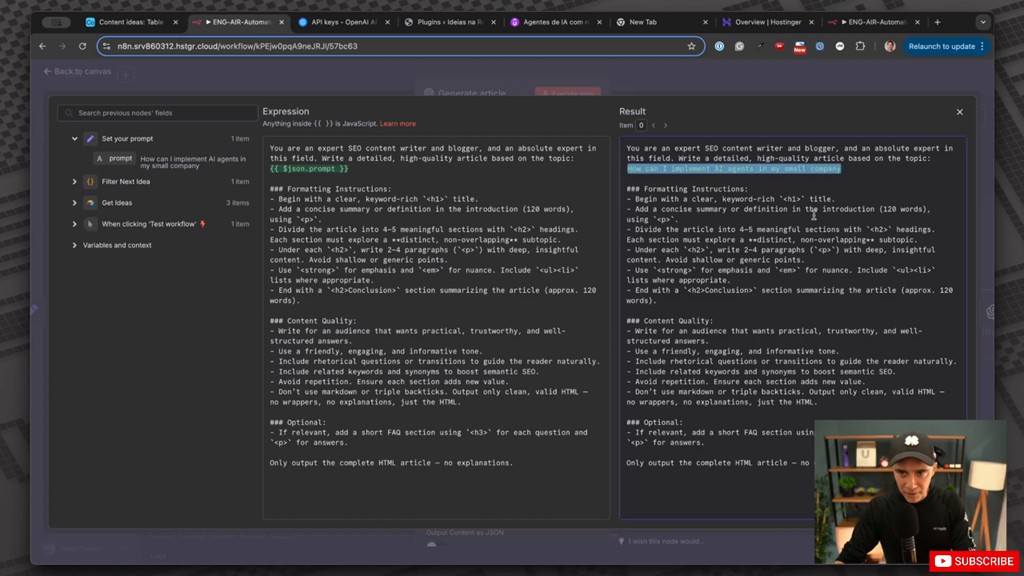
drag(636, 148, 709, 469)
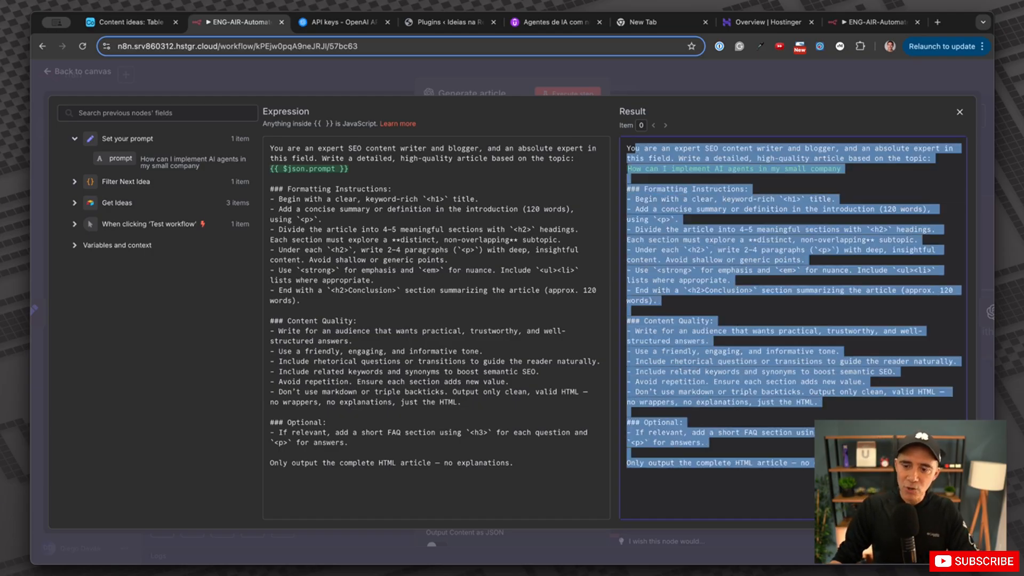
Close and reopen the full prompt editor to double-check the edited article prompt.
click(741, 79)
scroll(512, 368, down, 3)
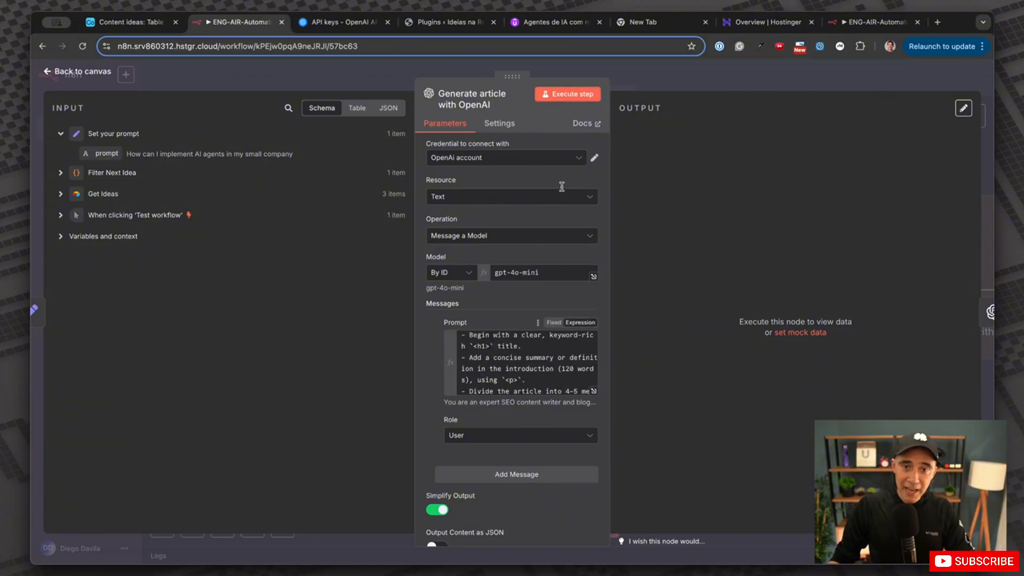
click(593, 391)
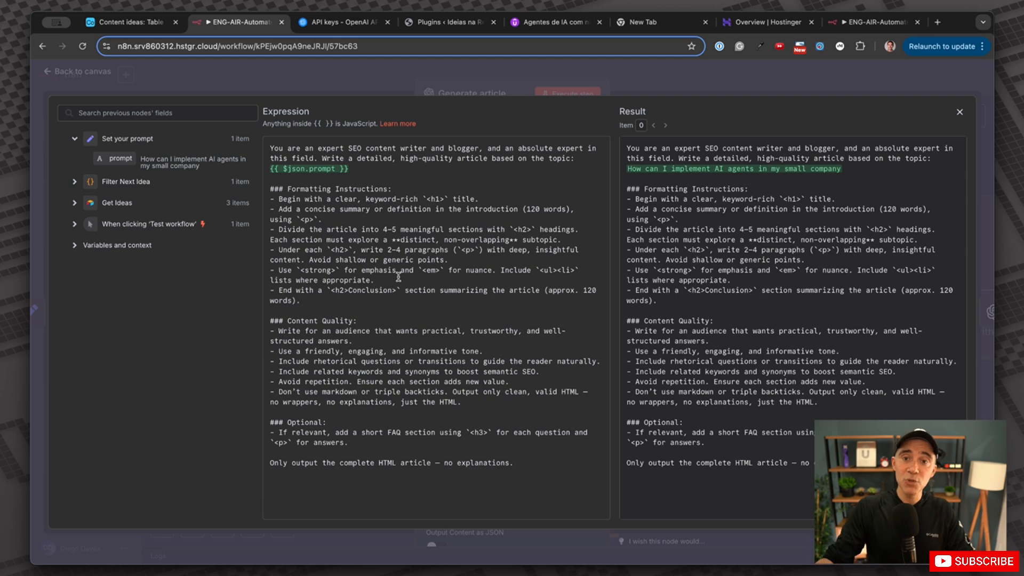
click(720, 87)
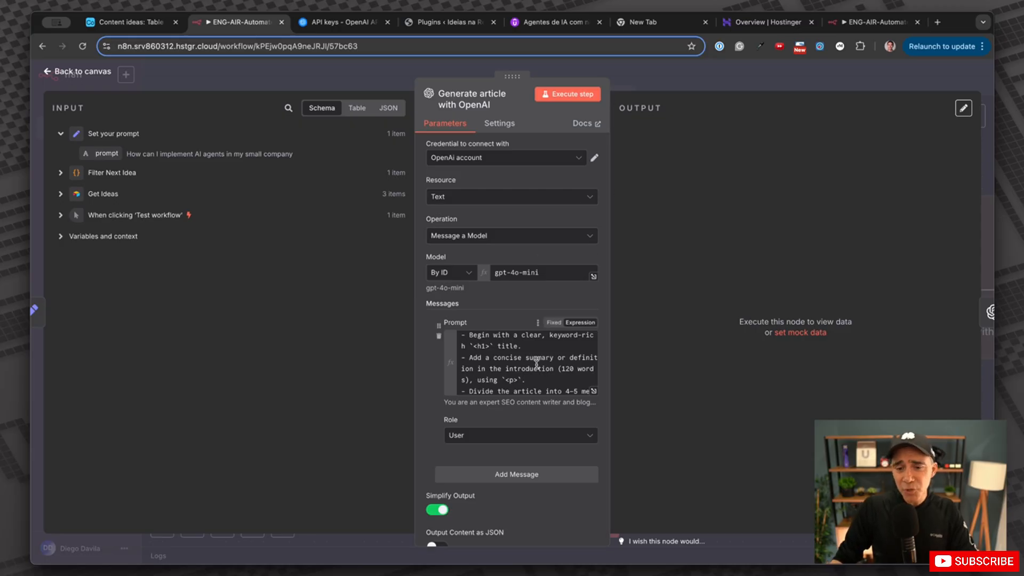
click(594, 391)
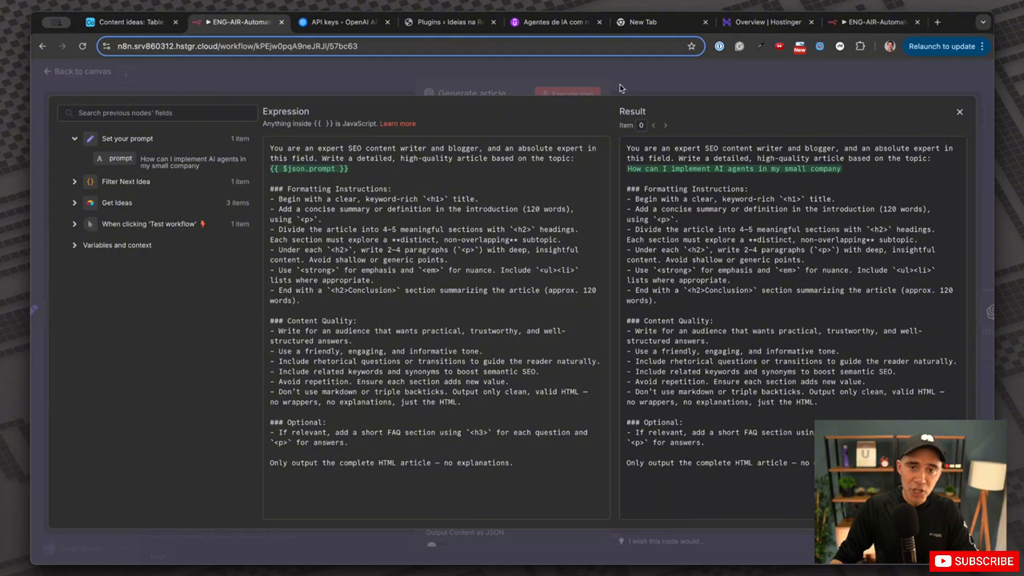
click(646, 80)
Run the article step, producing an HTML article on implementing AI agents, and return to the canvas.
click(574, 94)
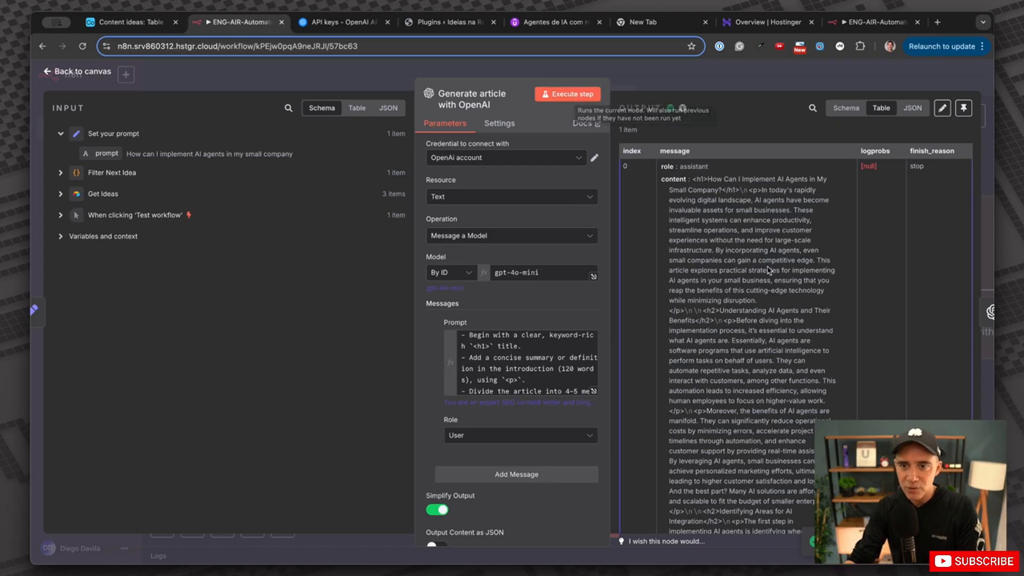
scroll(761, 286, down, 3)
scroll(761, 285, down, 15)
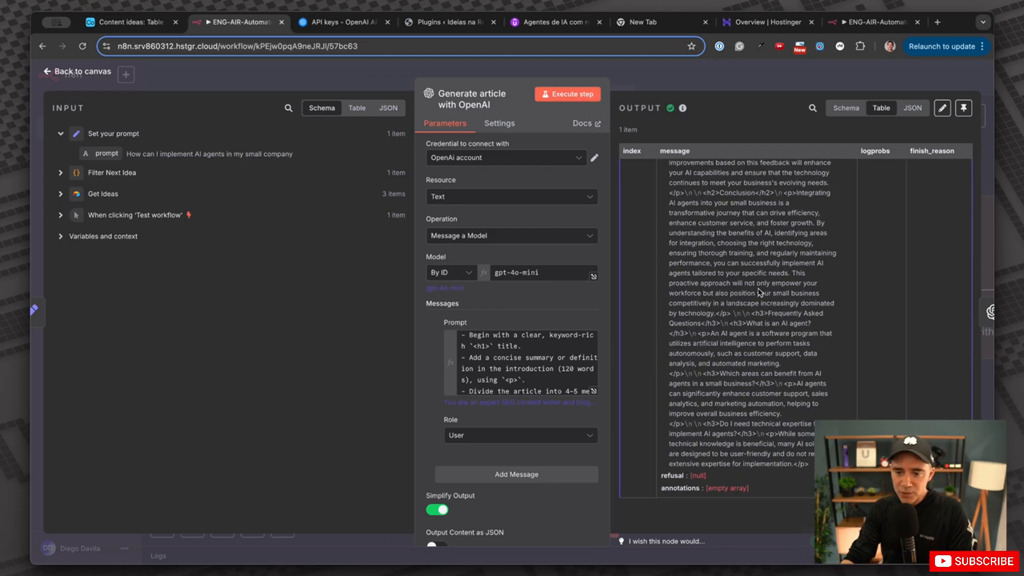
scroll(752, 310, down, 5)
key(Escape)
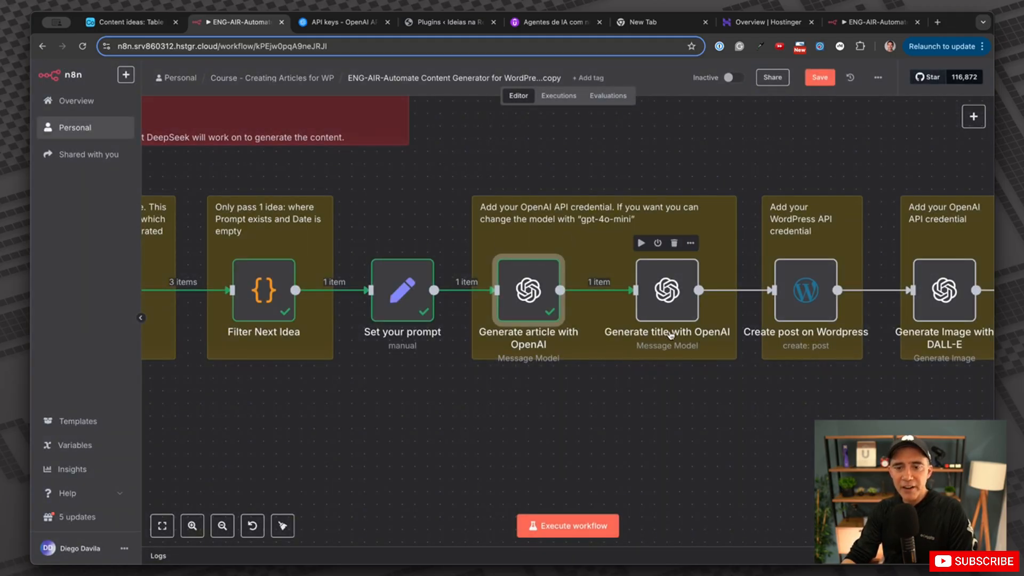
Open Generate title with OpenAI, keeping the existing OpenAi account credential.
double_click(675, 311)
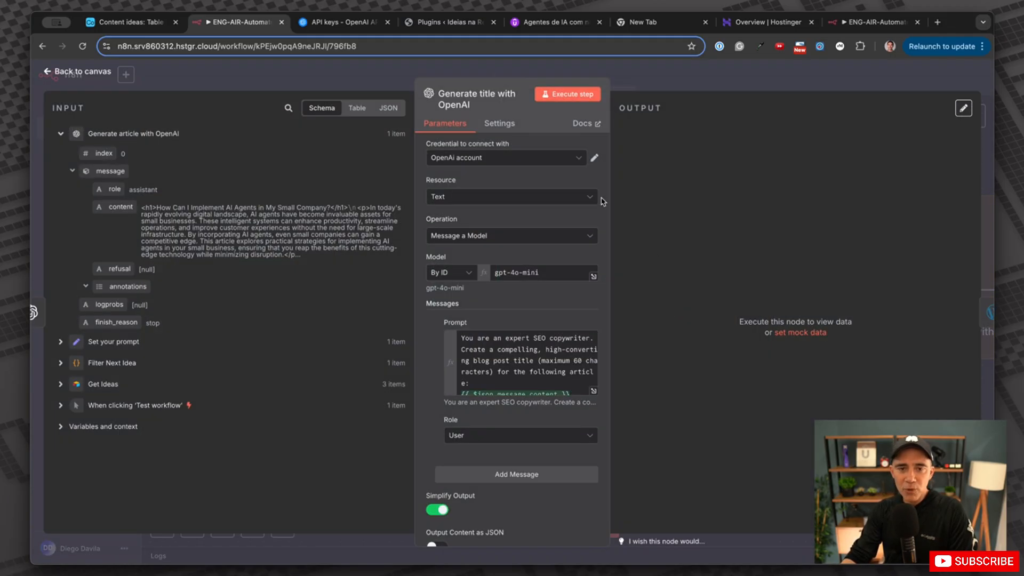
click(496, 159)
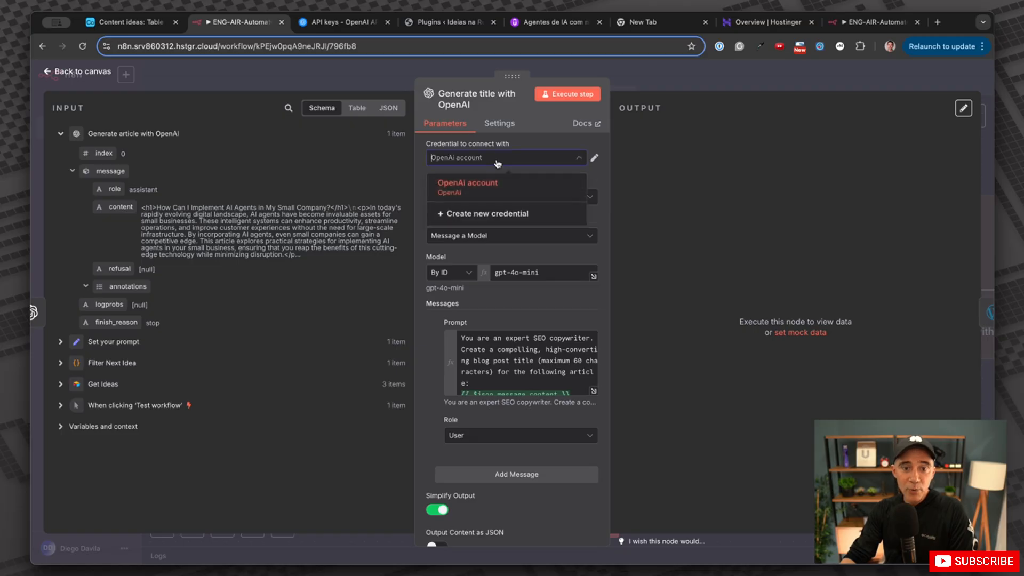
click(468, 188)
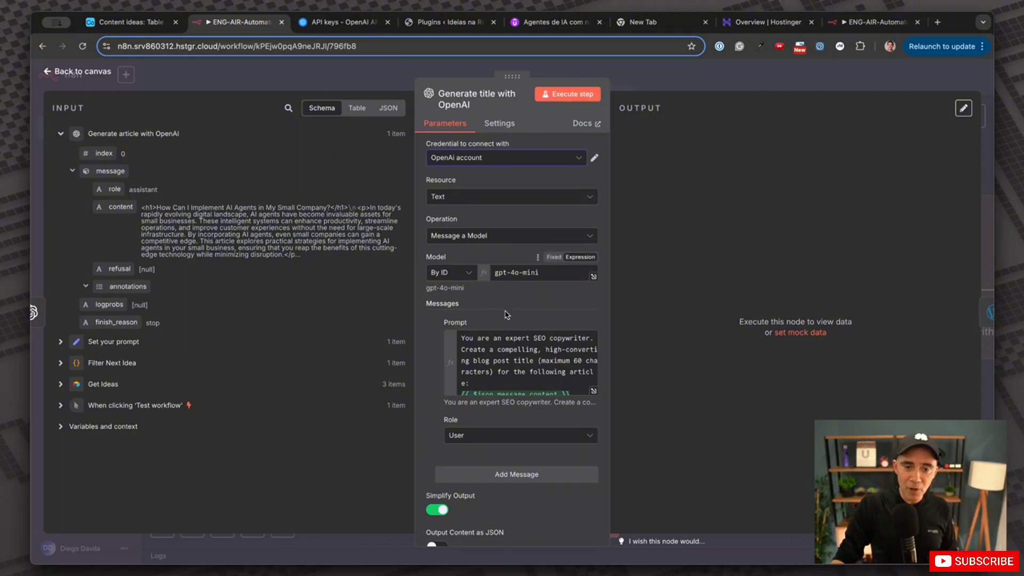
Review the title prompt's article content reference and run the step, yielding 'Implement AI Agents in Your Small Business for Success'.
click(593, 392)
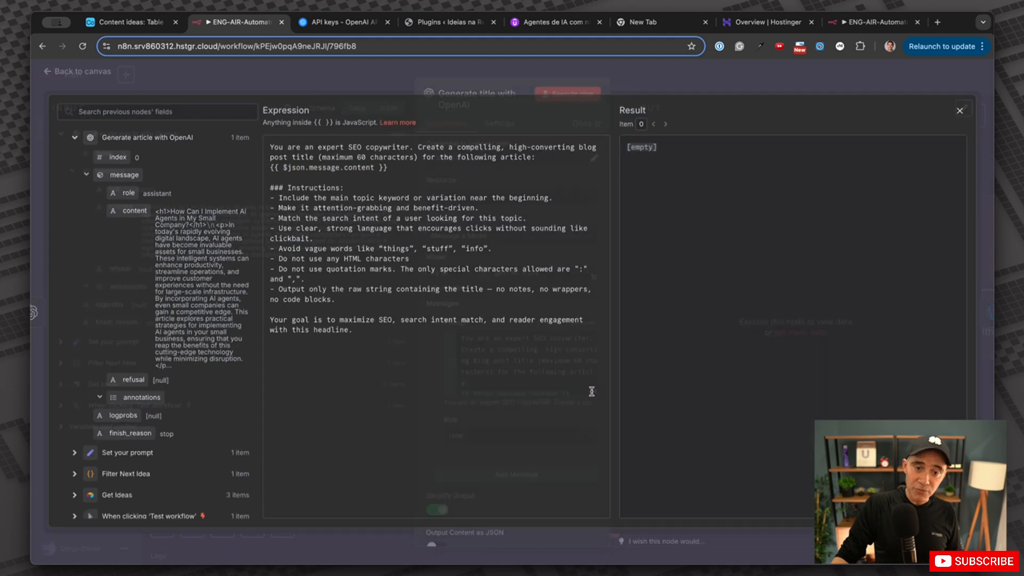
drag(273, 152, 552, 157)
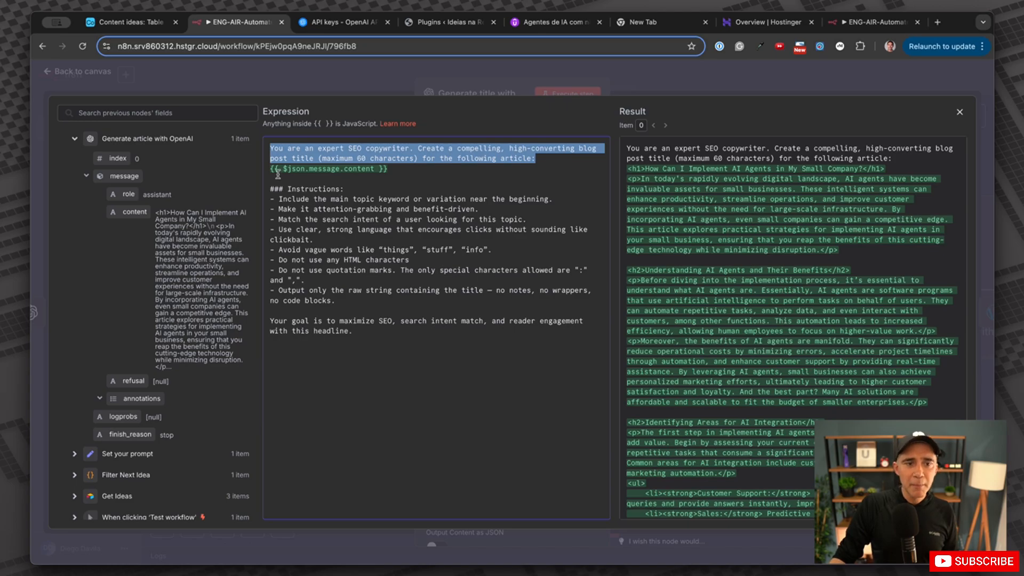
drag(415, 170, 264, 169)
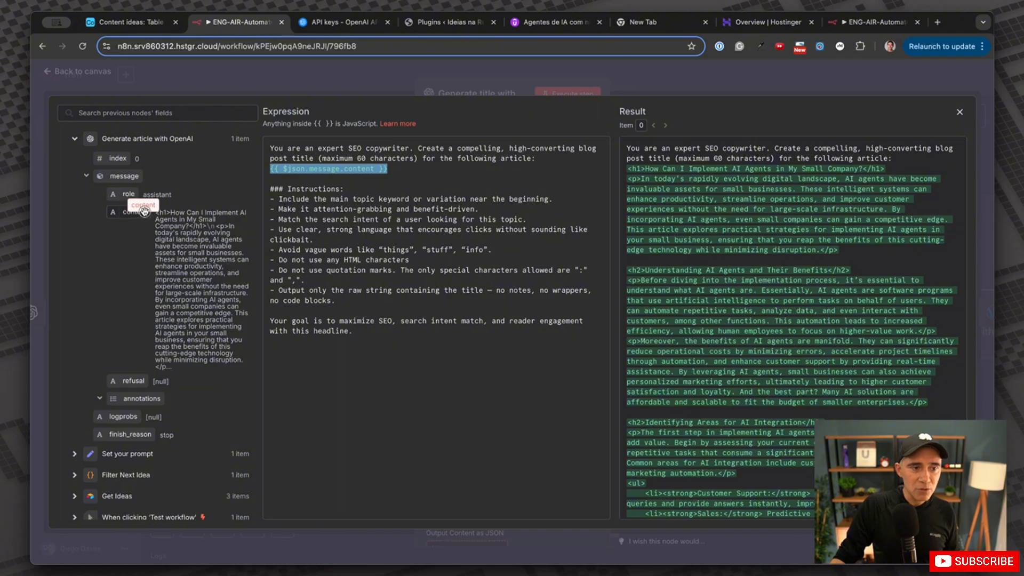
drag(134, 212, 113, 208)
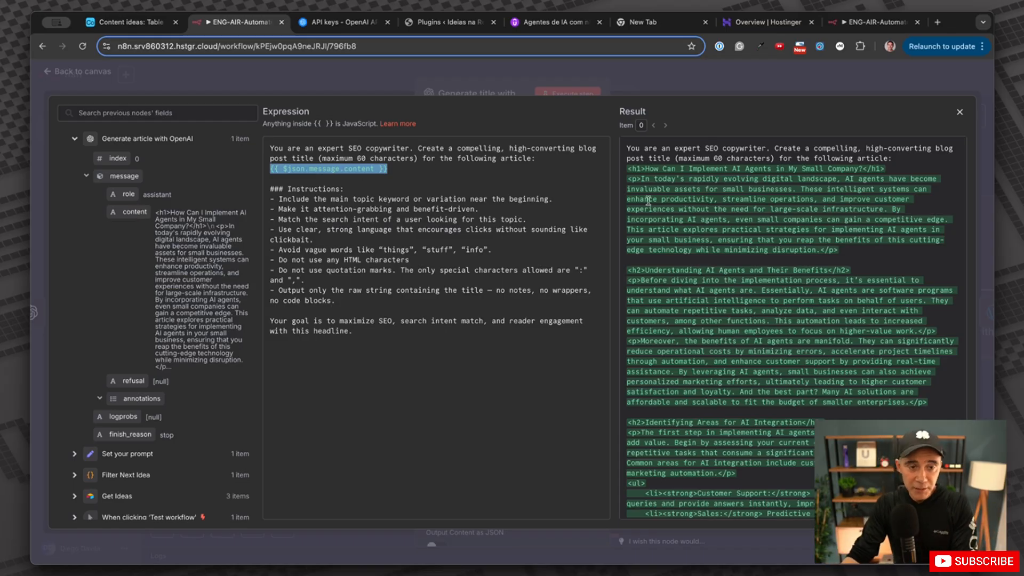
scroll(756, 285, down, 10)
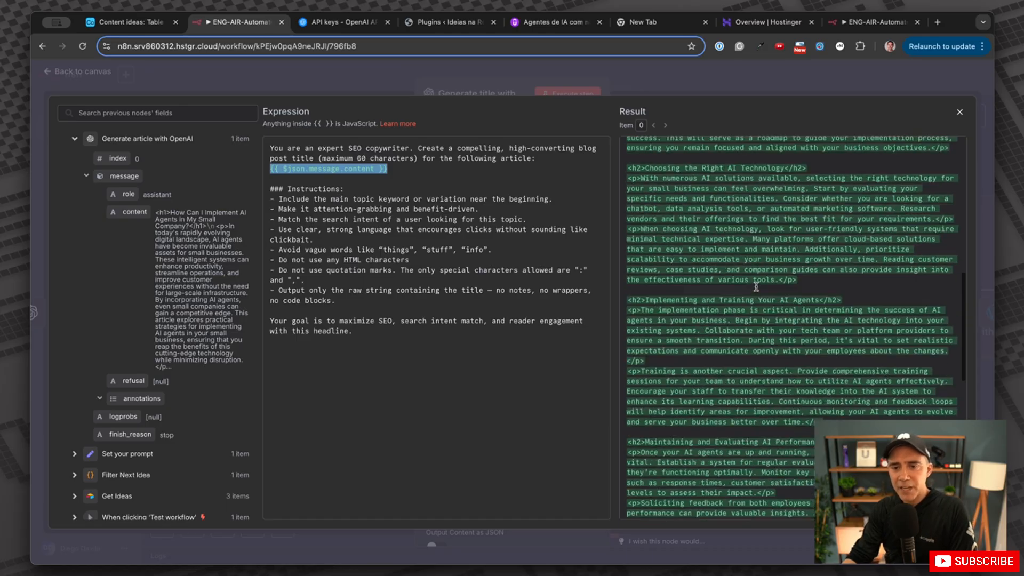
scroll(756, 285, up, 15)
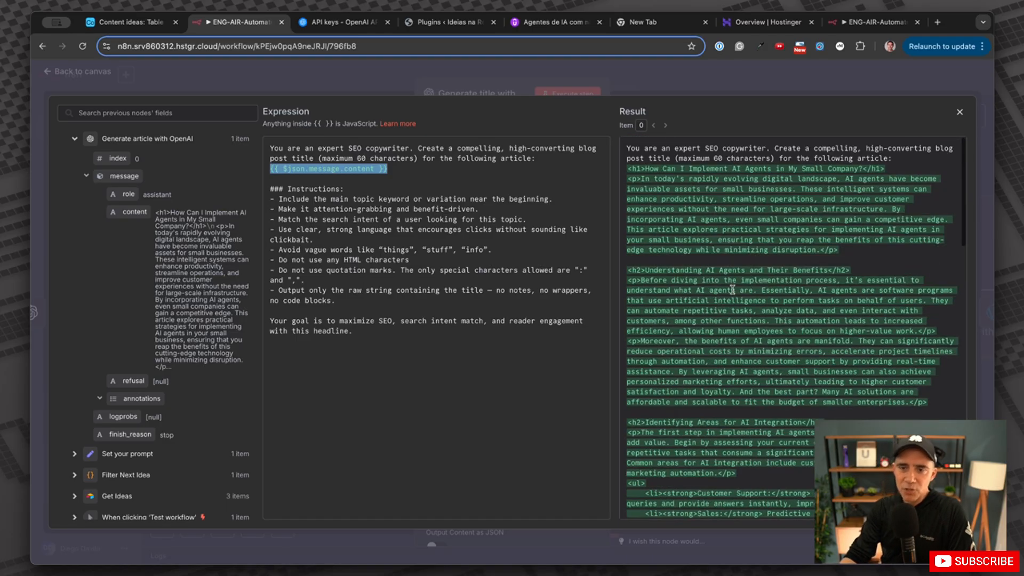
click(643, 75)
click(567, 94)
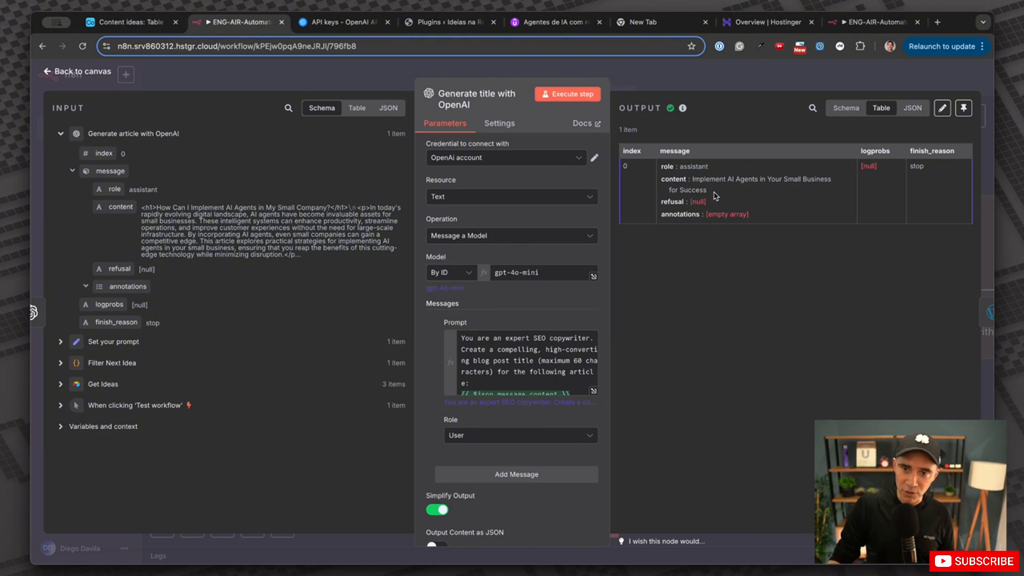
Check the generated title in the output, then return to the canvas and scroll to the downstream nodes.
drag(660, 181, 695, 186)
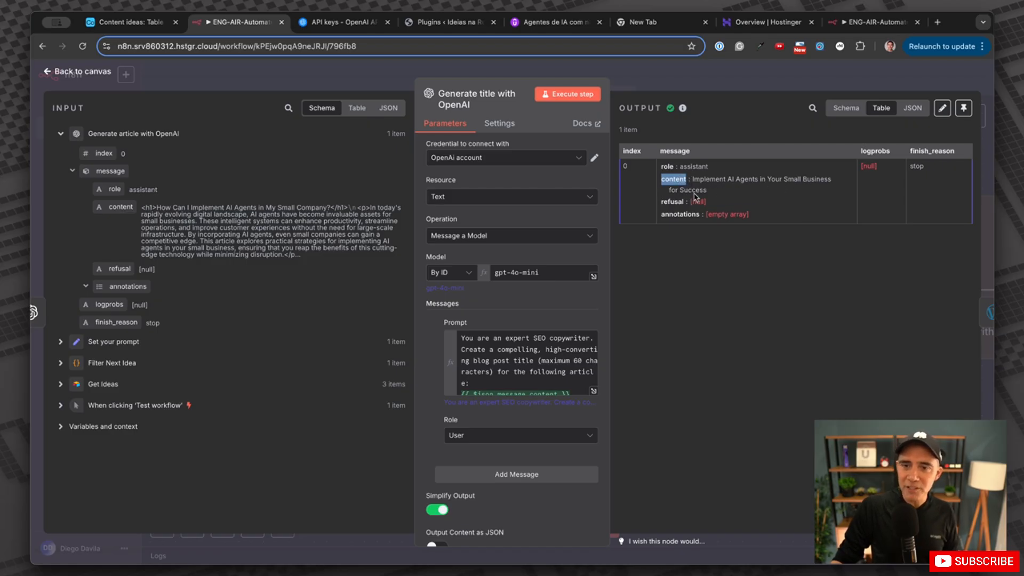
drag(709, 191, 658, 184)
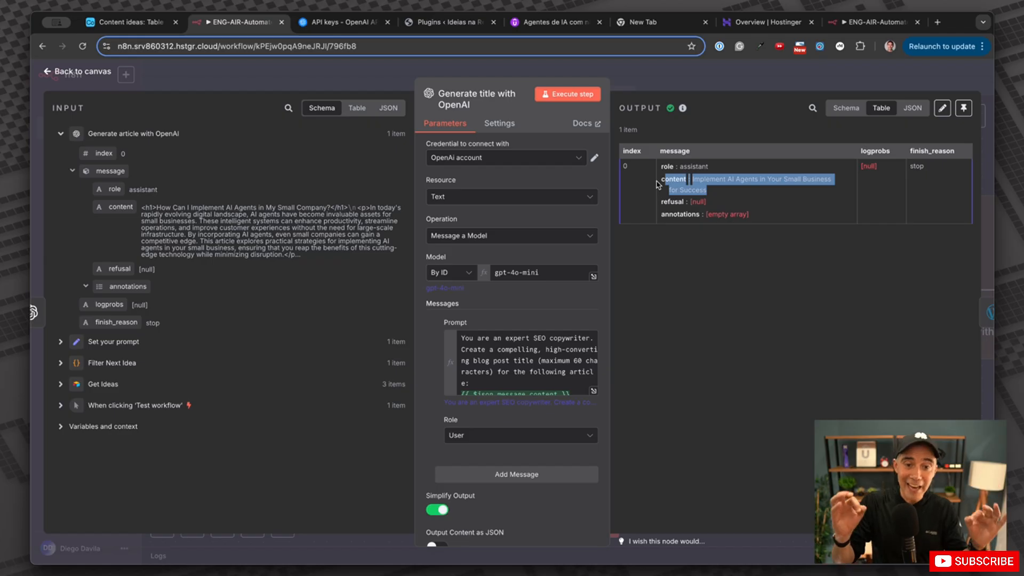
click(722, 85)
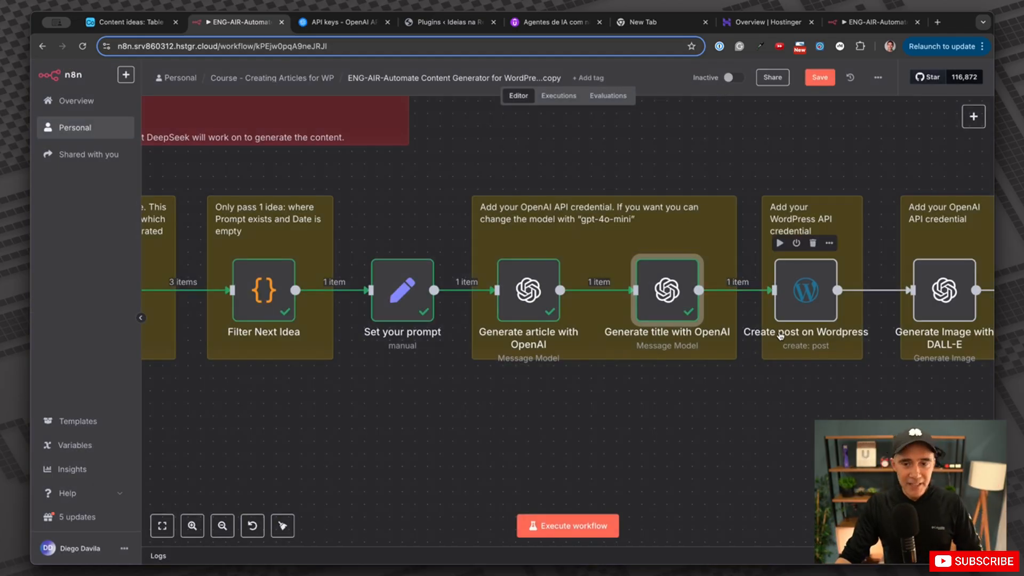
scroll(778, 335, right, 3)
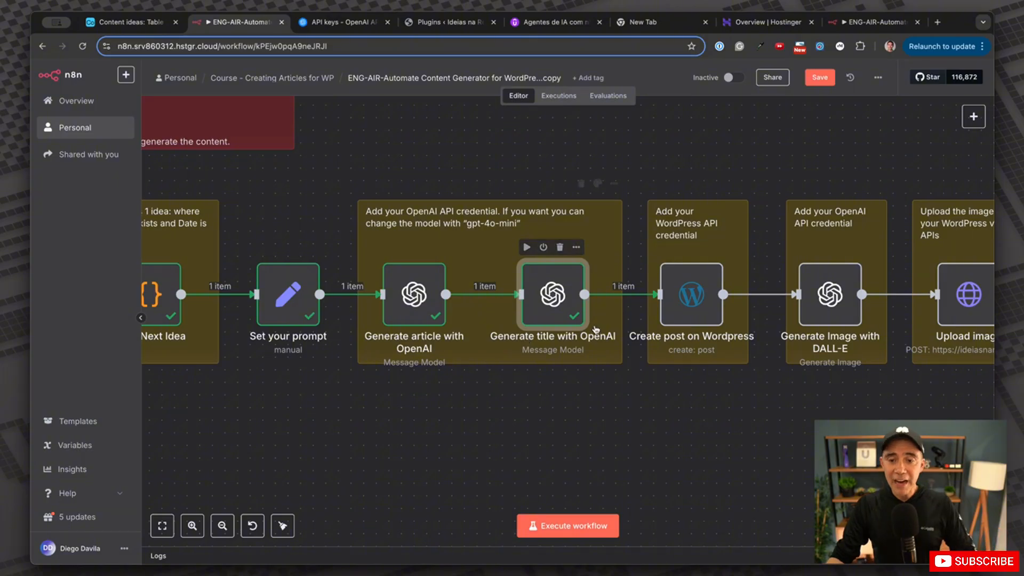
scroll(533, 336, right, 4)
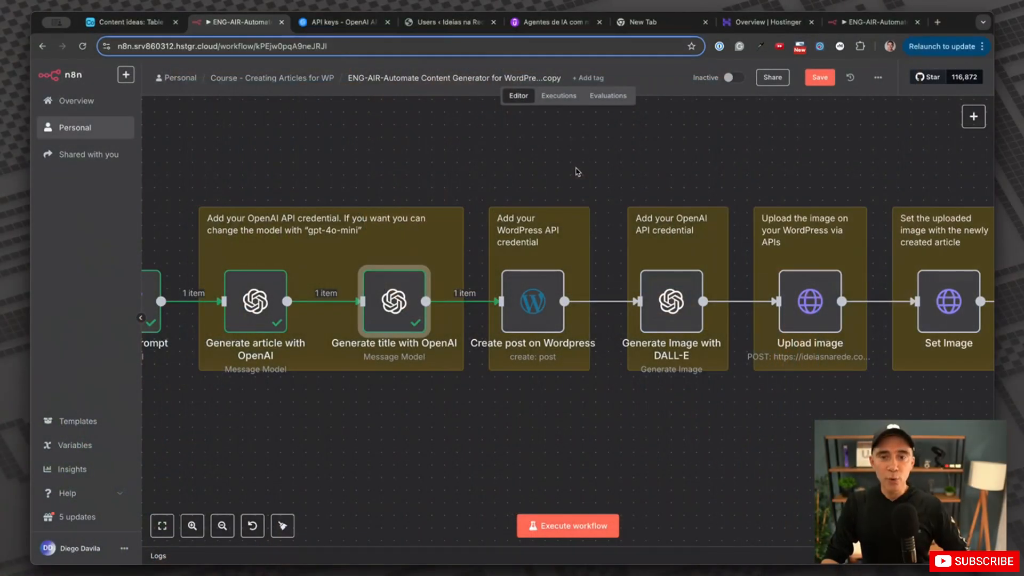
Select the Create post on Wordpress node on the canvas.
mouse_move(555, 267)
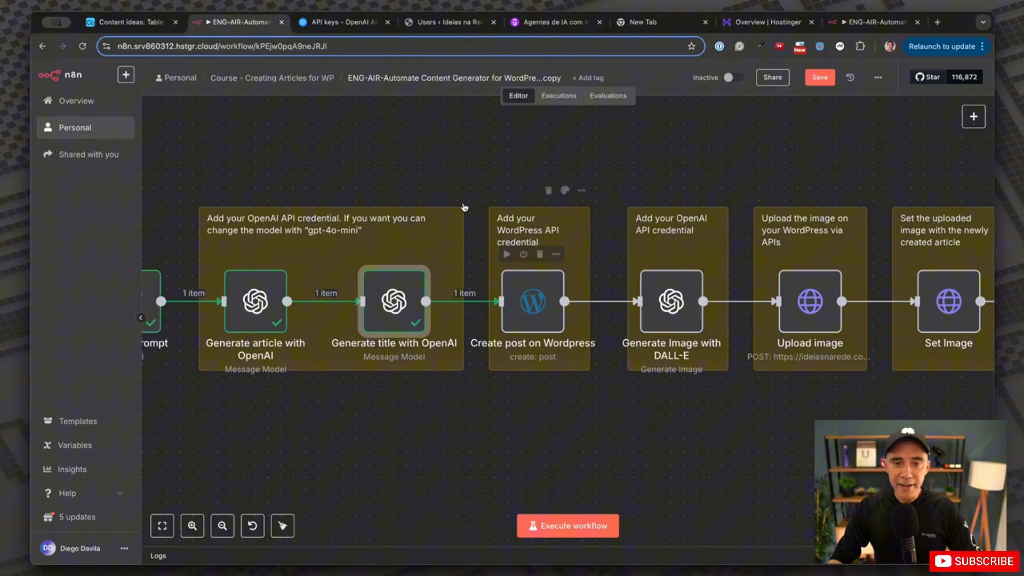
click(543, 291)
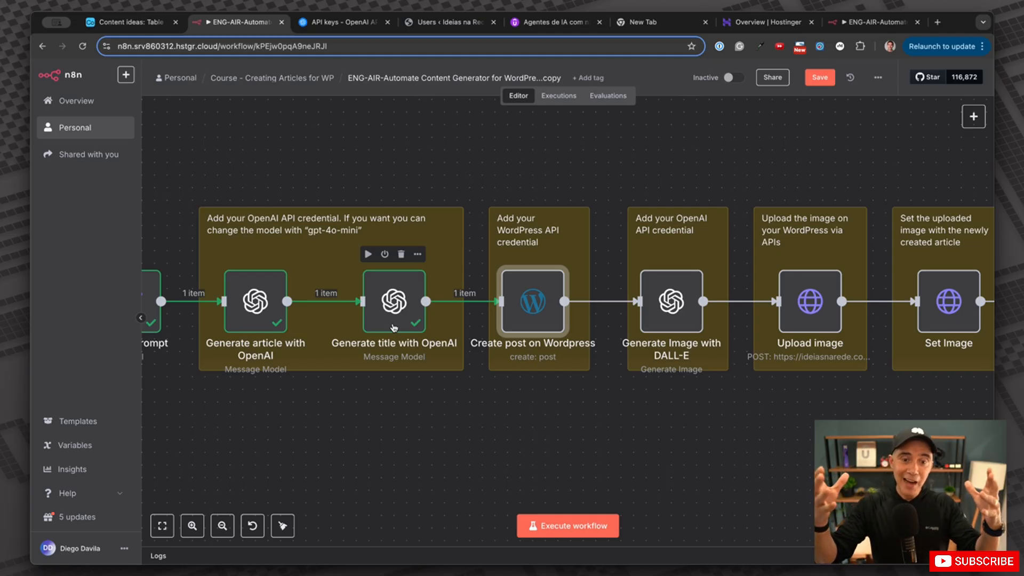
Start a new WordPress credential in the post step, then view the WordPress site's Users page.
double_click(542, 319)
click(478, 159)
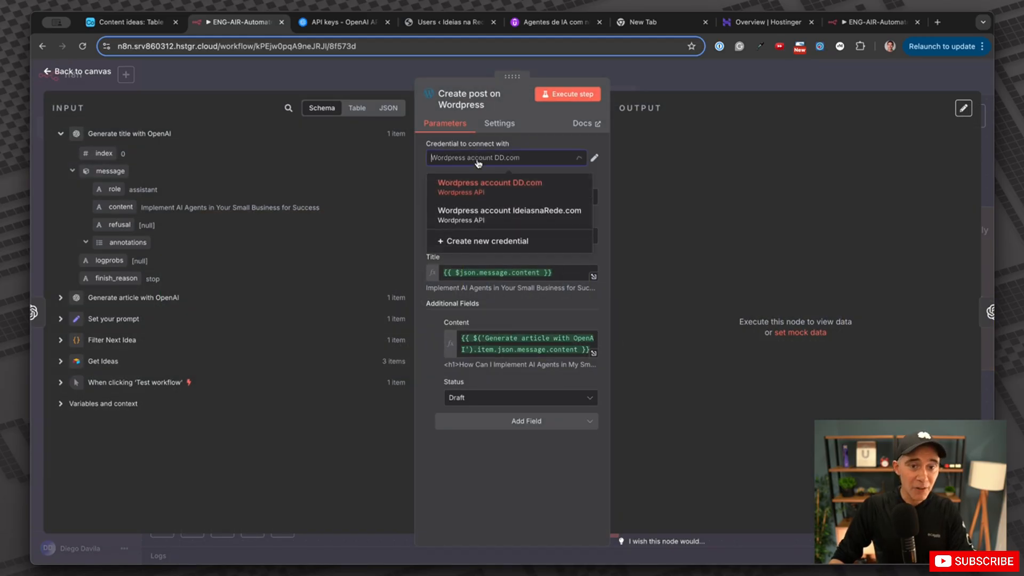
click(478, 243)
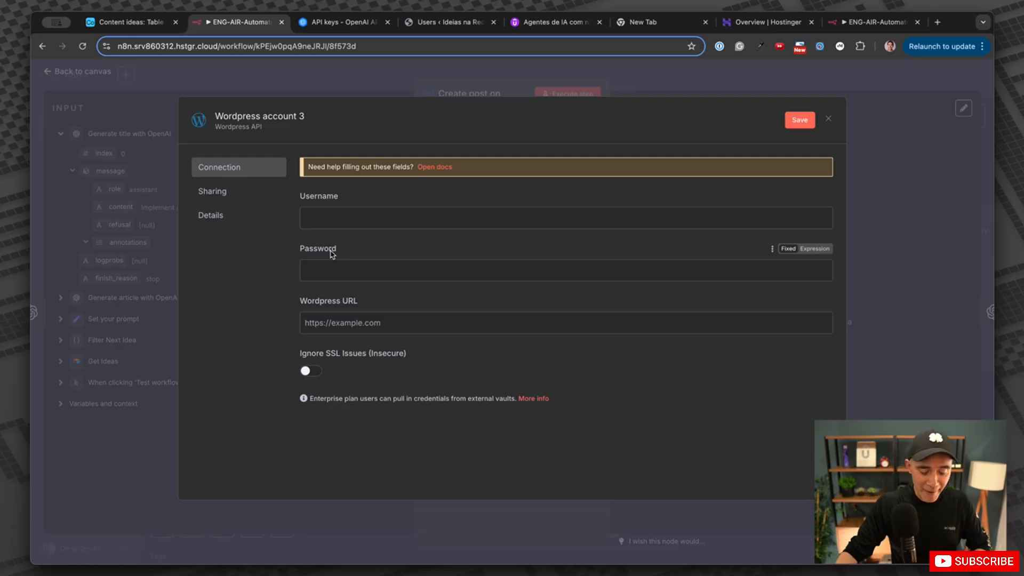
click(451, 22)
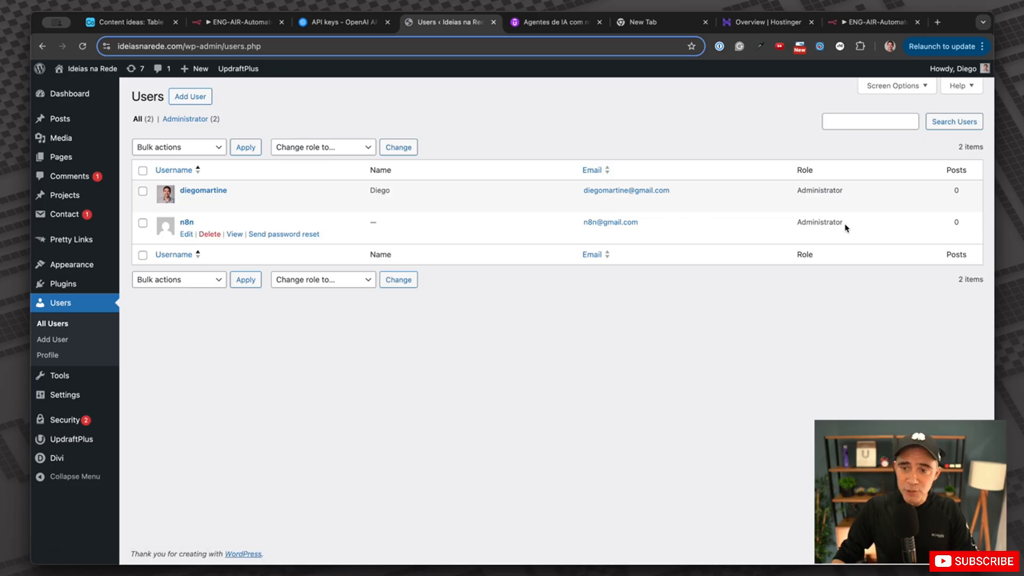
Edit the n8n user's profile, keep its Administrator role, and scroll down to Application Passwords.
drag(843, 222, 801, 222)
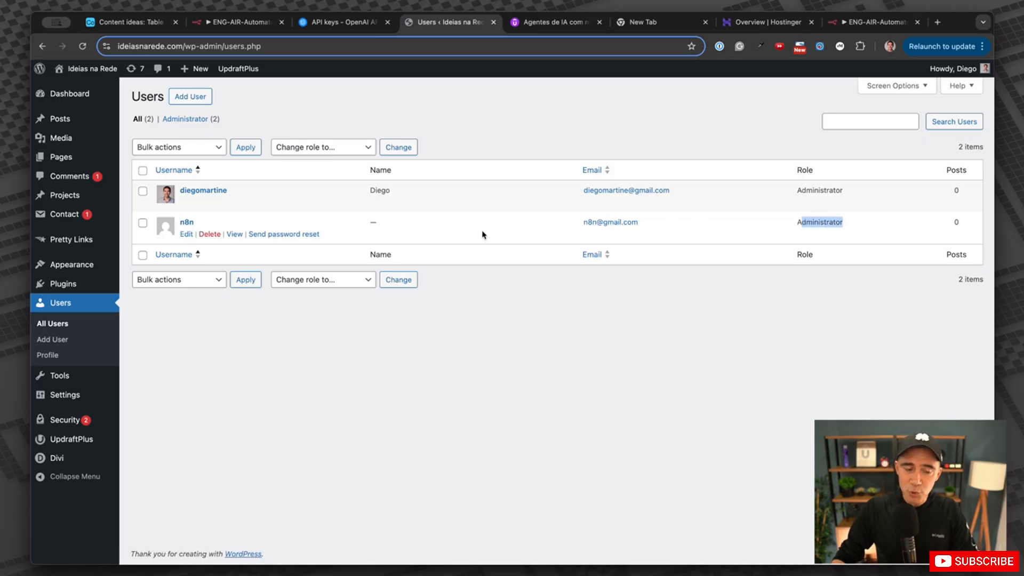
click(186, 234)
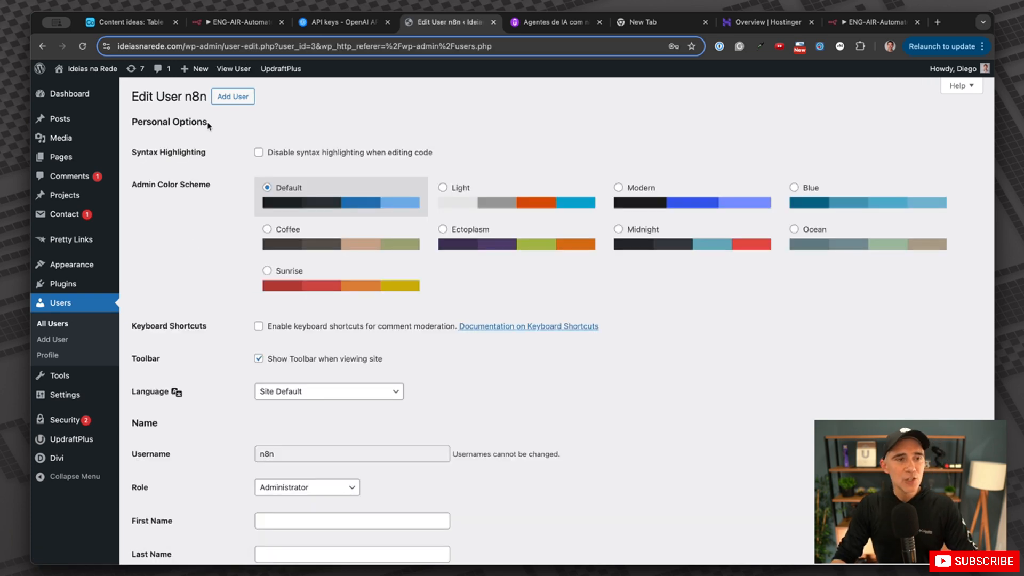
scroll(277, 397, down, 3)
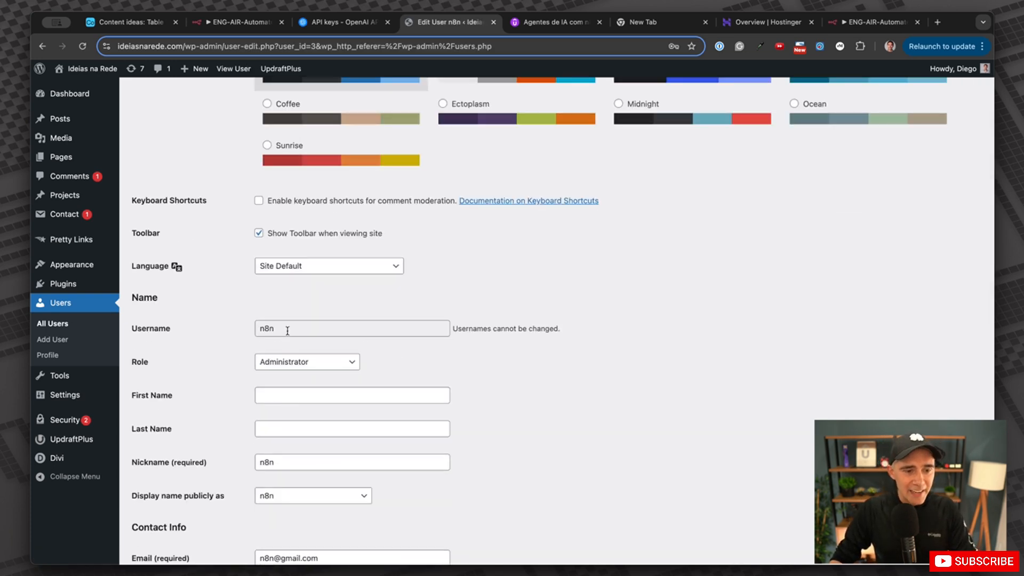
drag(287, 331, 235, 326)
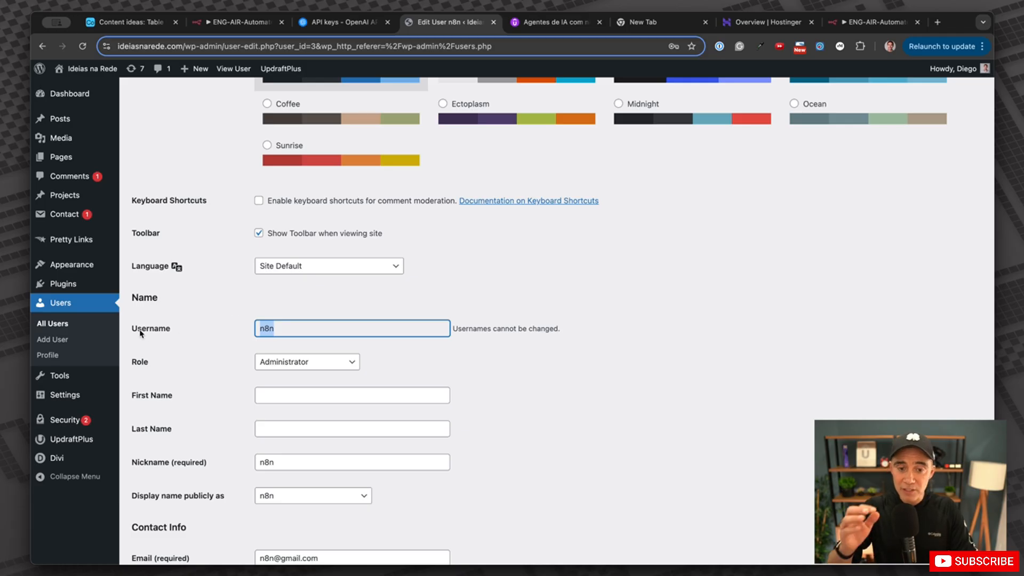
click(352, 367)
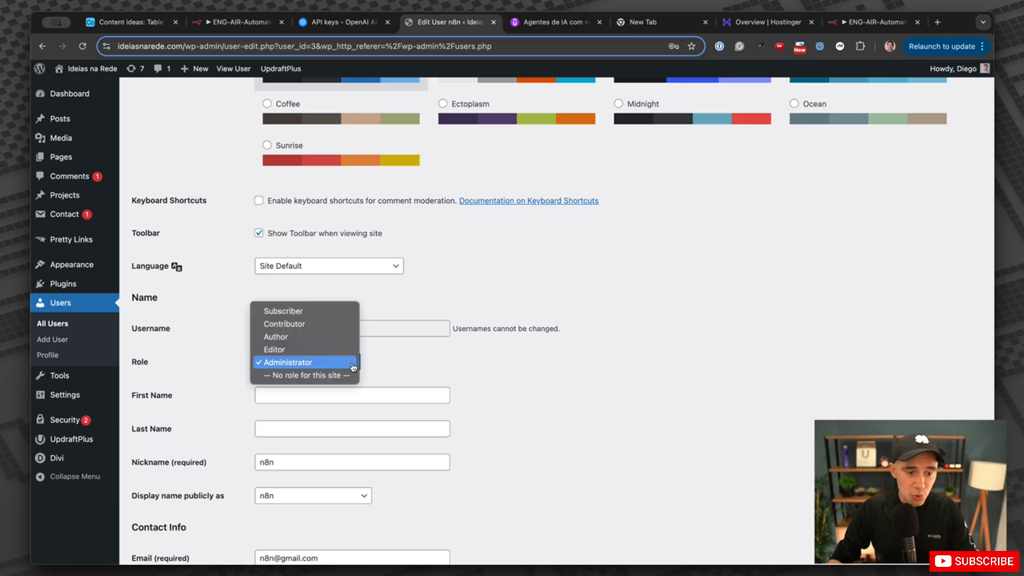
click(351, 366)
scroll(390, 424, down, 5)
scroll(388, 422, up, 5)
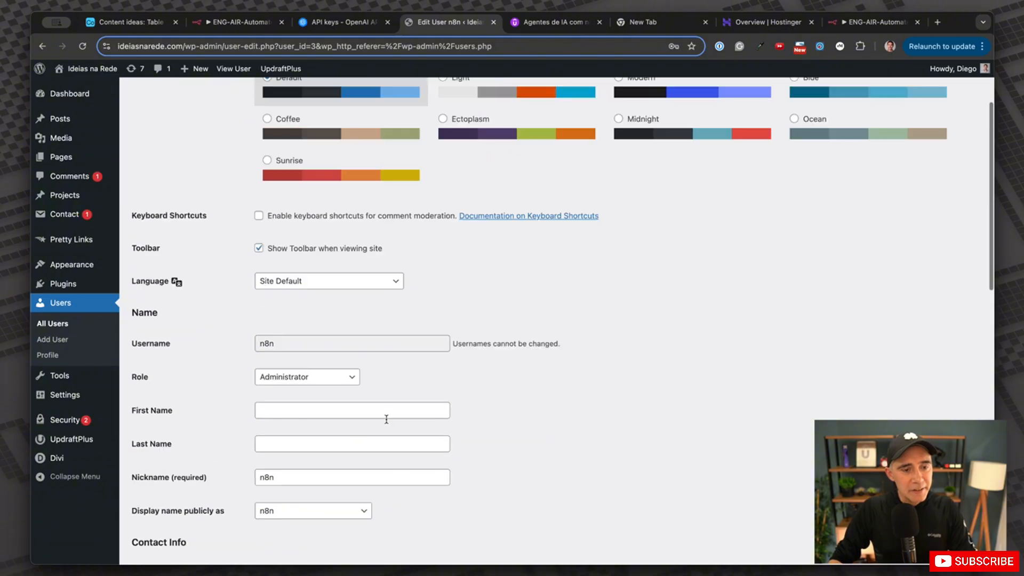
scroll(287, 354, down, 11)
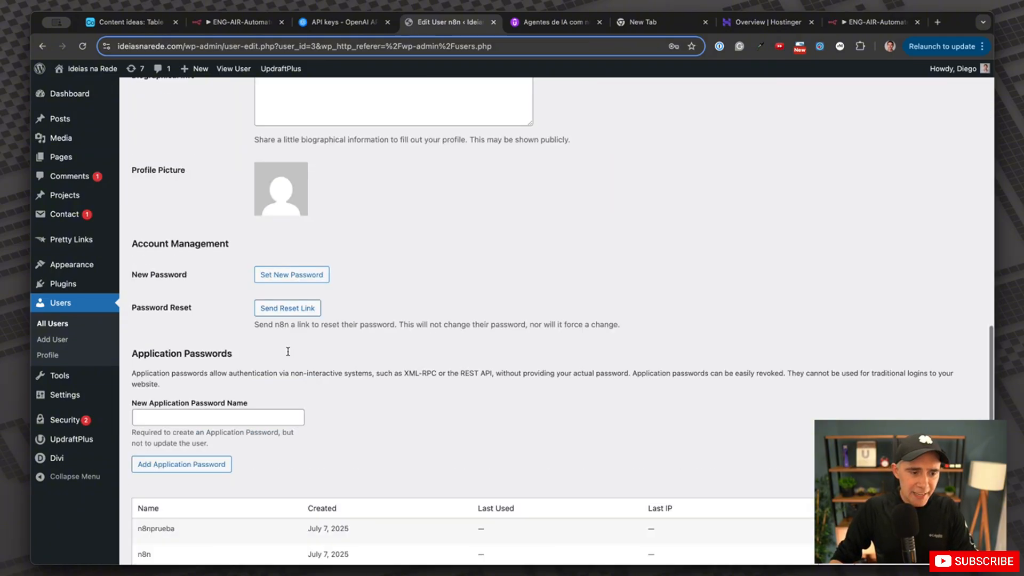
Enter n8nclass as the new application password name in WordPress's Application Passwords section.
scroll(289, 355, down, 1)
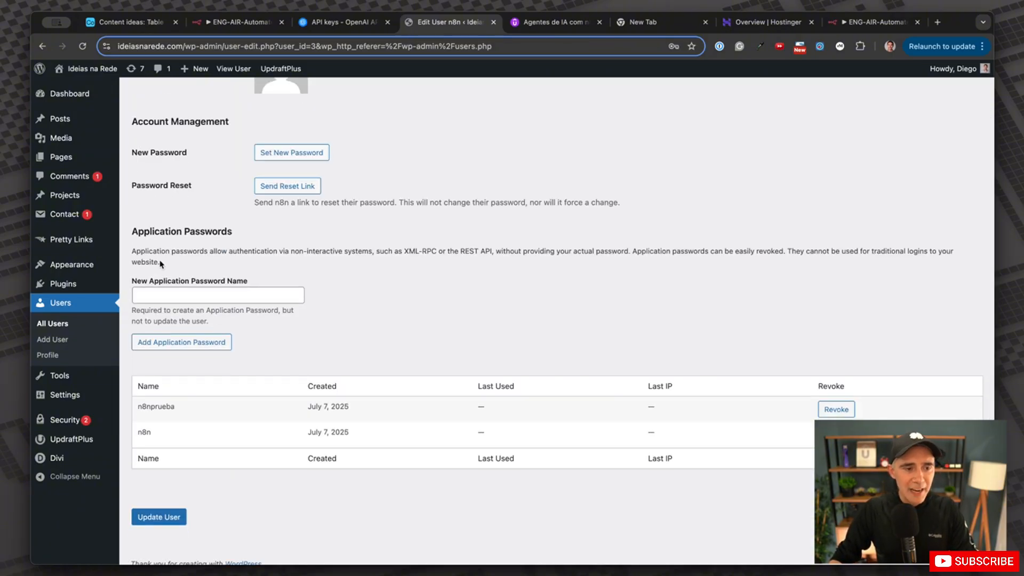
drag(143, 229, 243, 229)
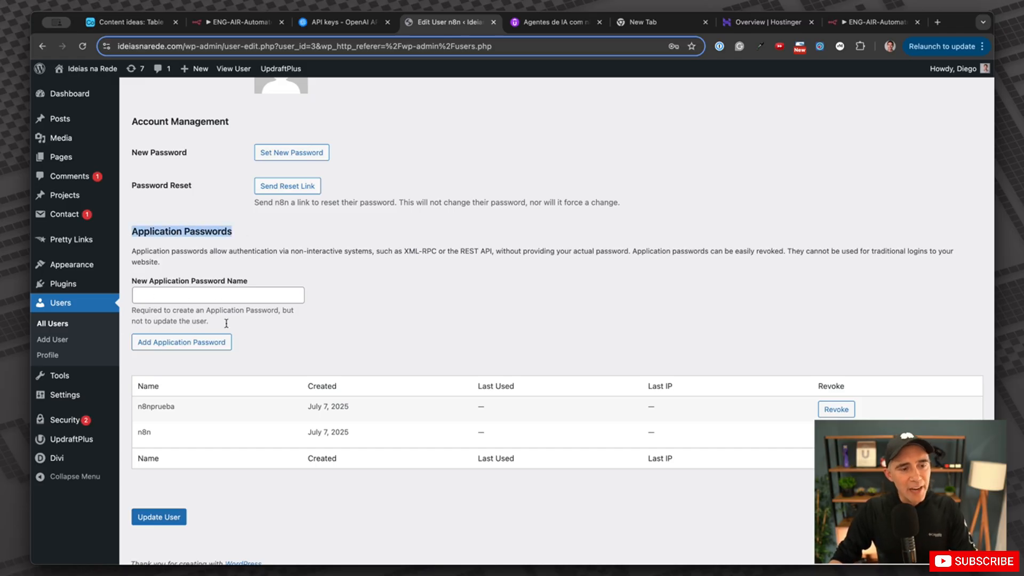
drag(176, 406, 139, 403)
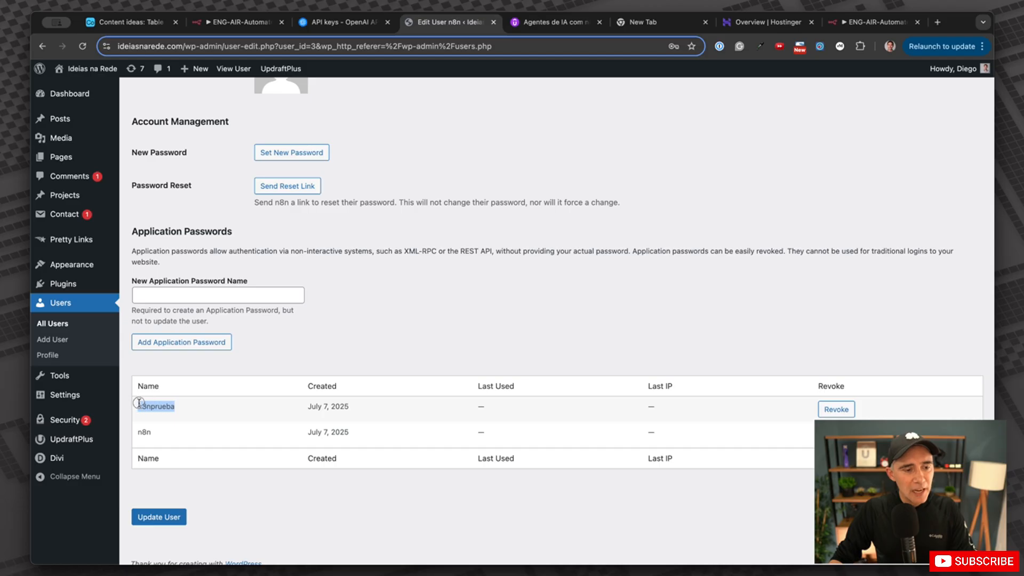
right_click(202, 300)
click(220, 396)
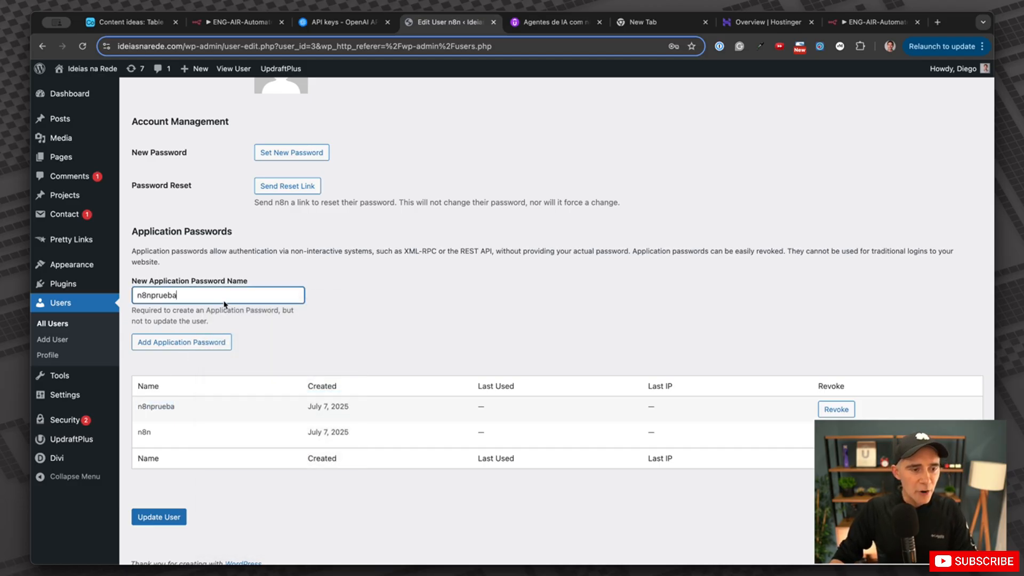
key(BackSpace)
key(BackSpace)
key(BackSpace)
key(BackSpace)
key(BackSpace)
key(BackSpace)
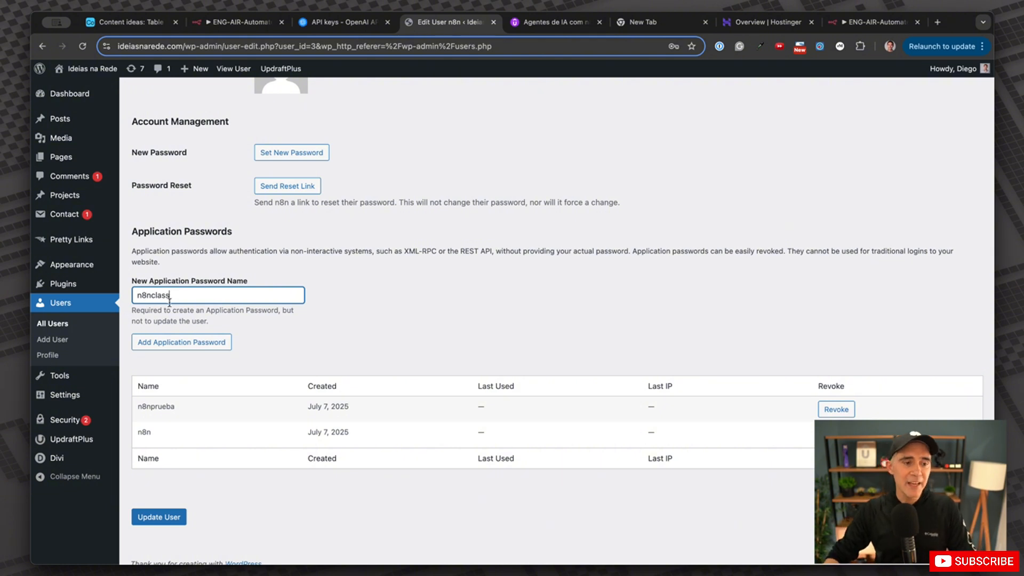
Generate the n8nclass application password and copy it.
click(179, 343)
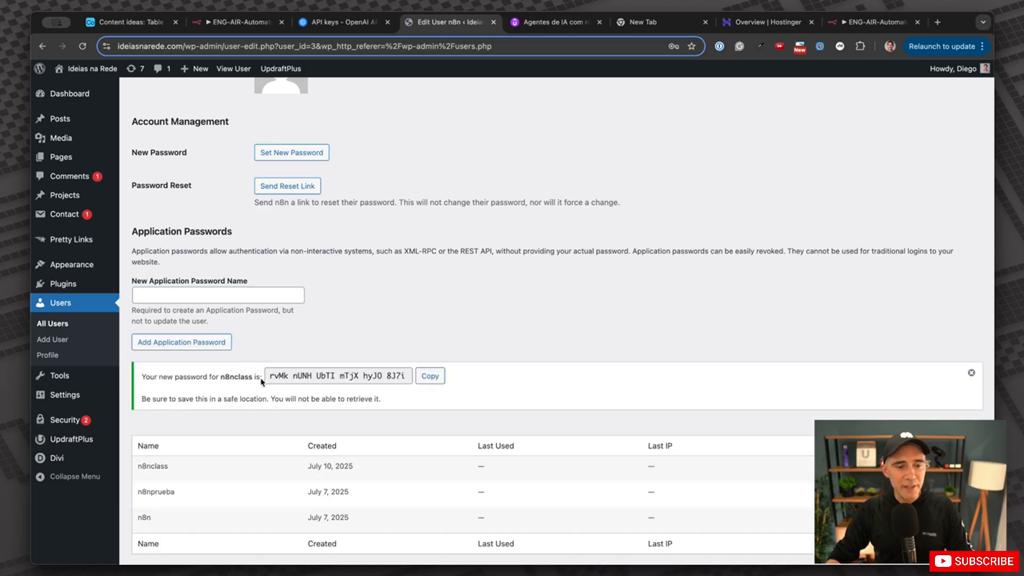
drag(268, 376, 407, 376)
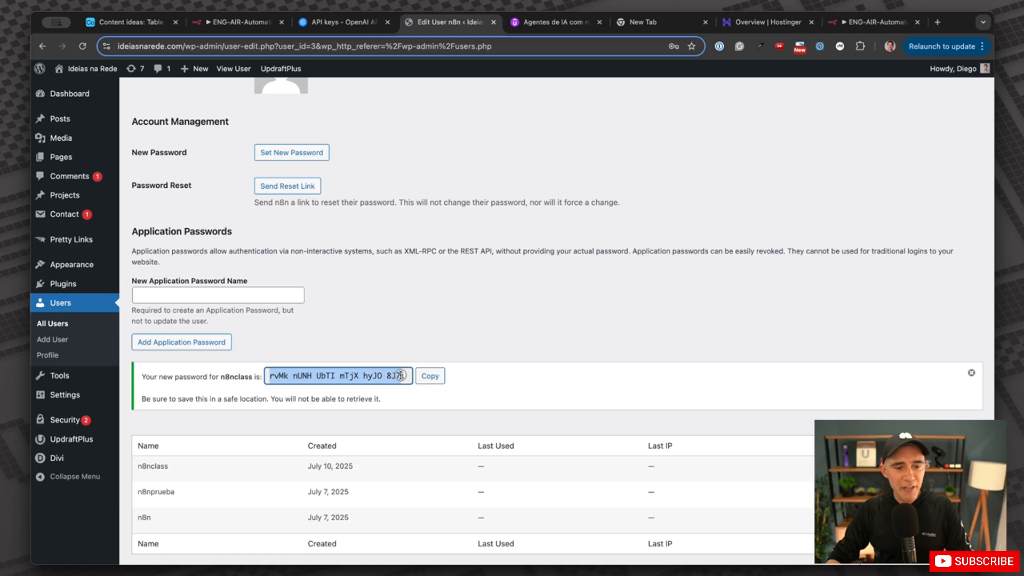
click(431, 376)
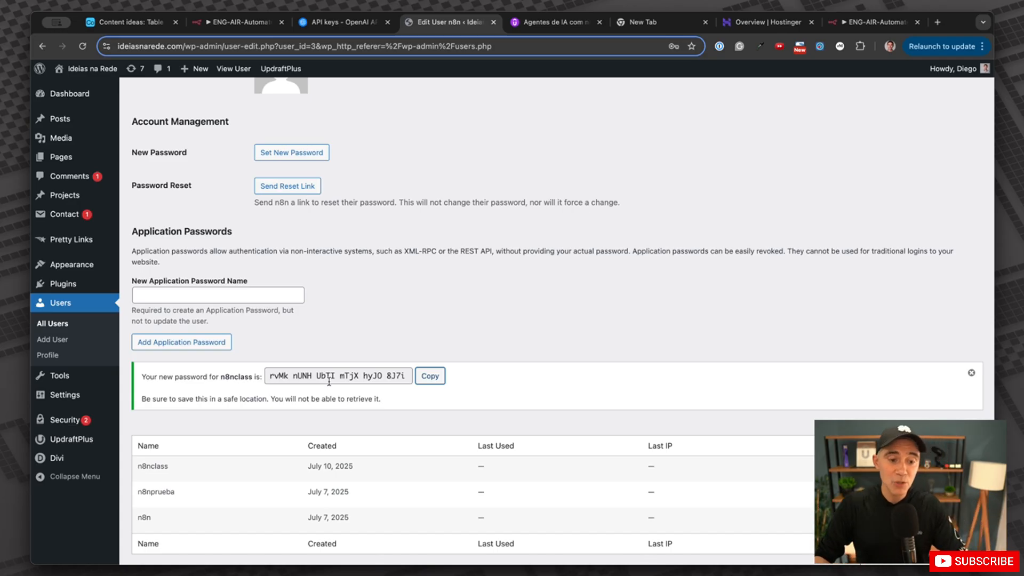
click(429, 376)
Paste the copied application password into the n8n credential's Password field and enter the username.
click(257, 25)
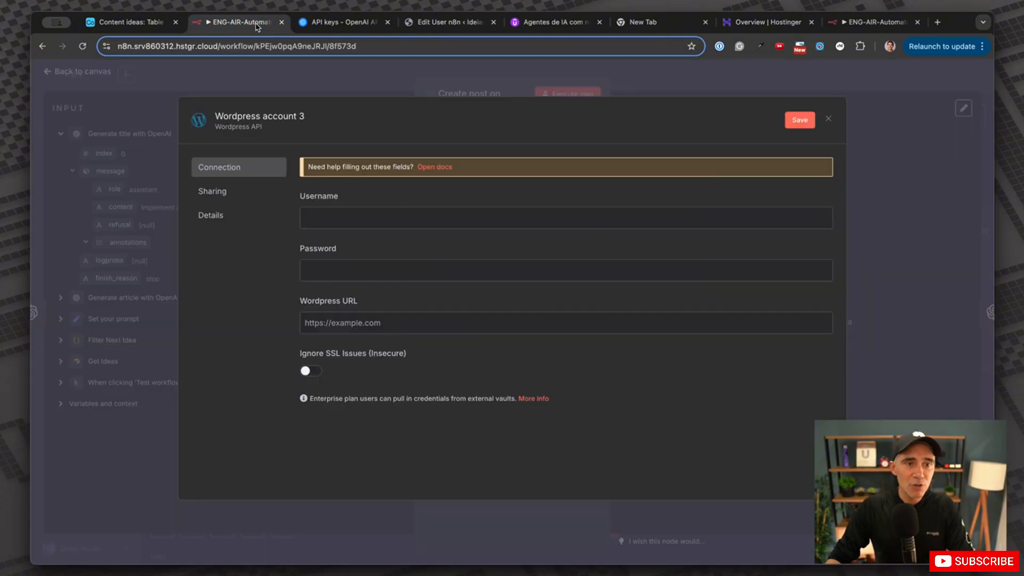
right_click(345, 272)
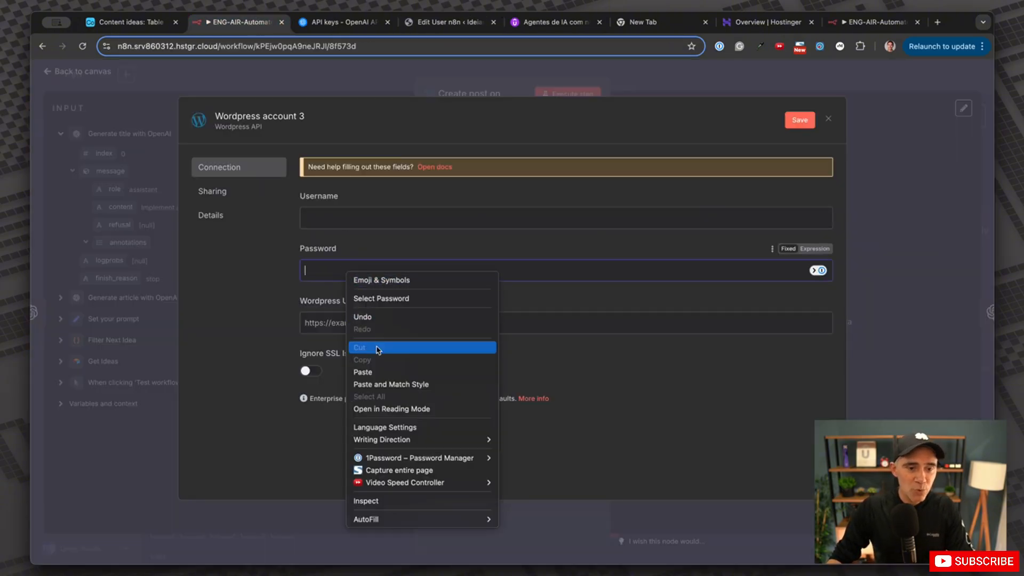
click(375, 372)
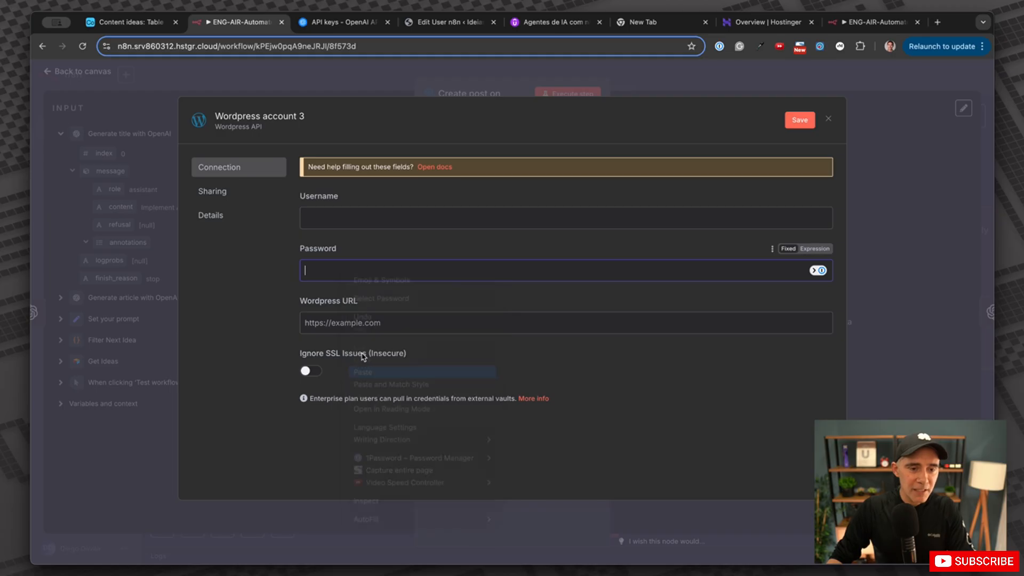
click(381, 217)
text(f)
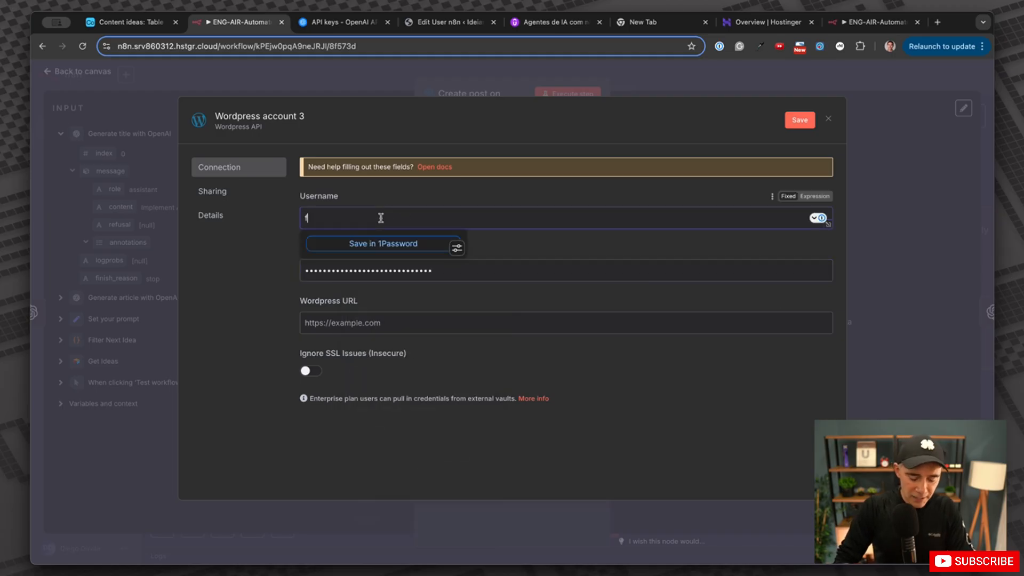
key(BackSpace)
text(n8n)
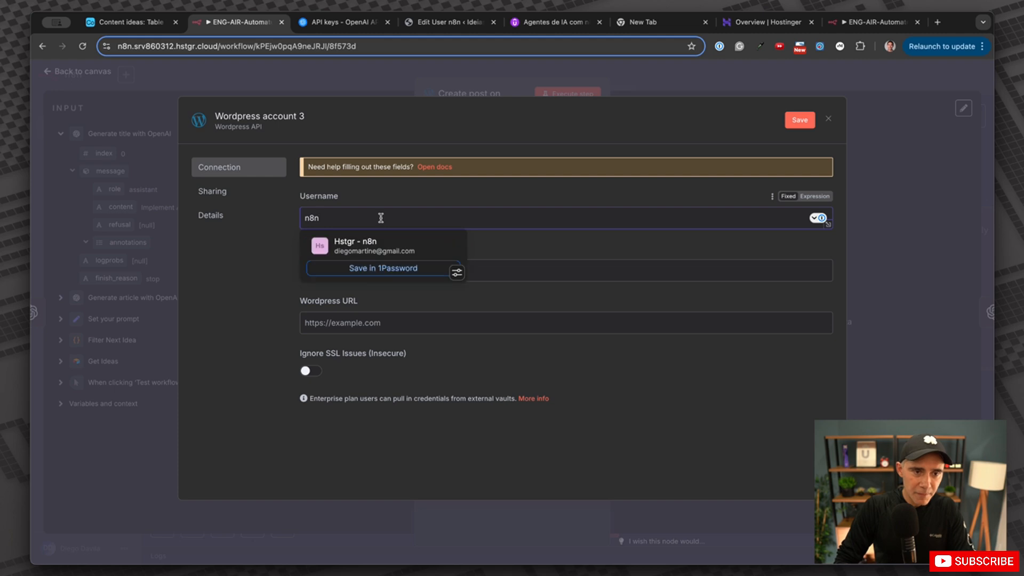
text(class)
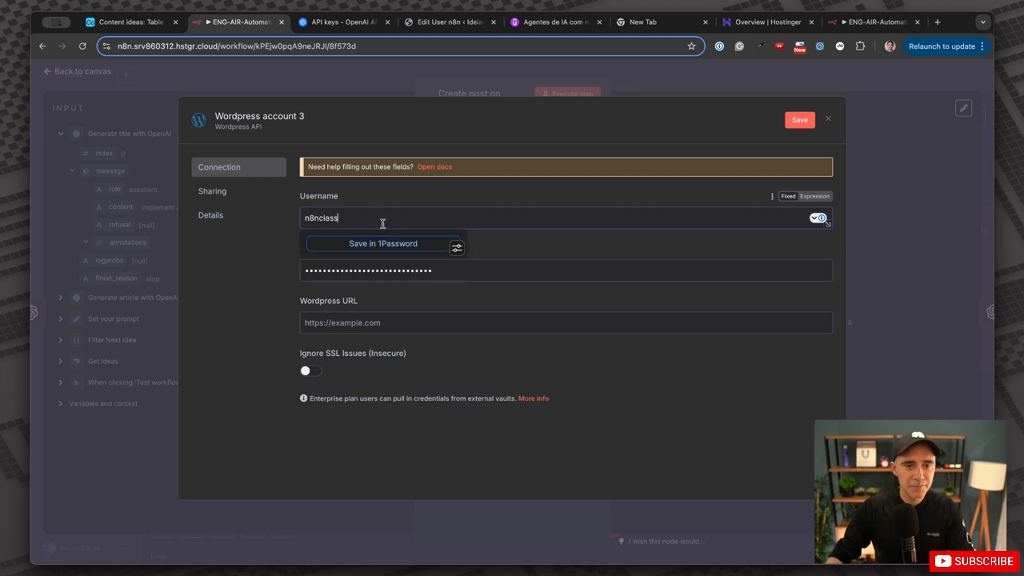
click(442, 201)
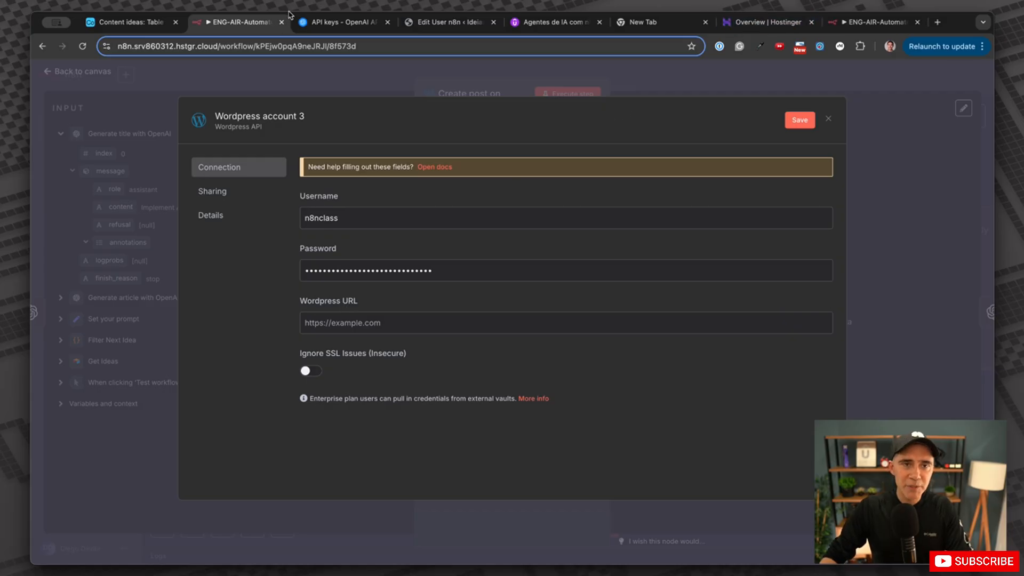
Paste the WordPress site's base address into Wordpress URL, then close the credential without saving.
click(444, 22)
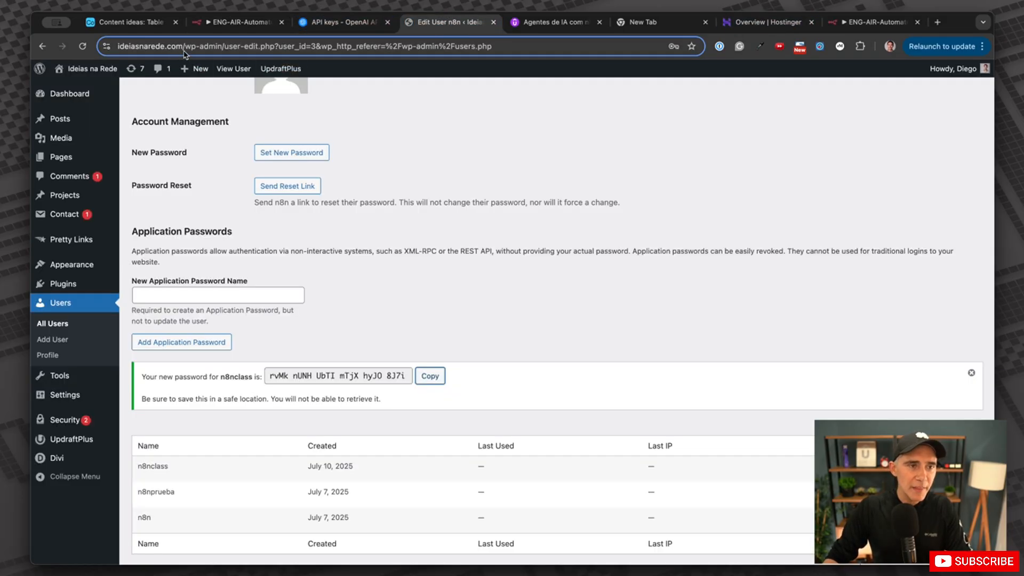
click(184, 48)
key(Return)
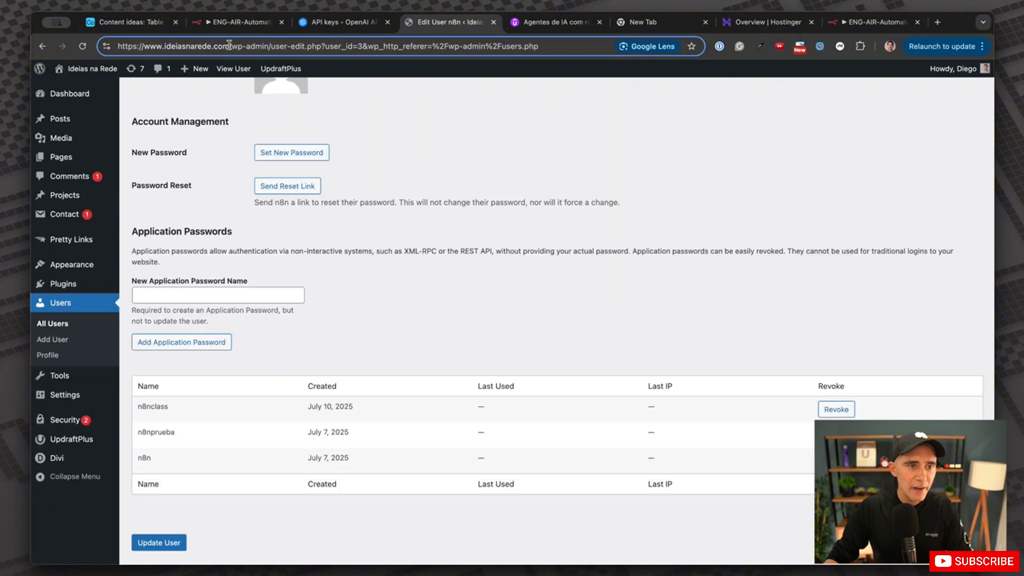
drag(230, 45, 84, 49)
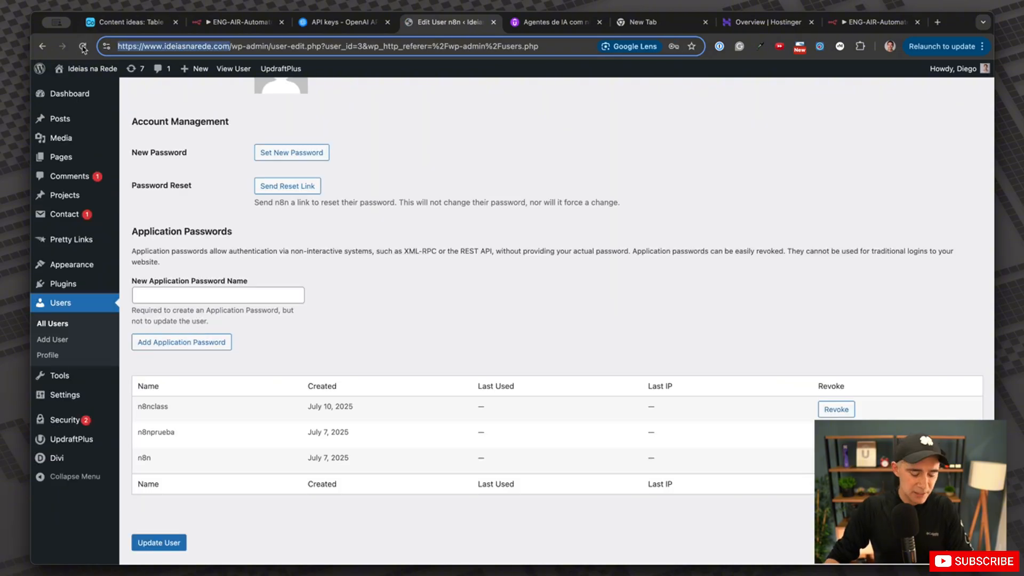
click(273, 22)
right_click(382, 324)
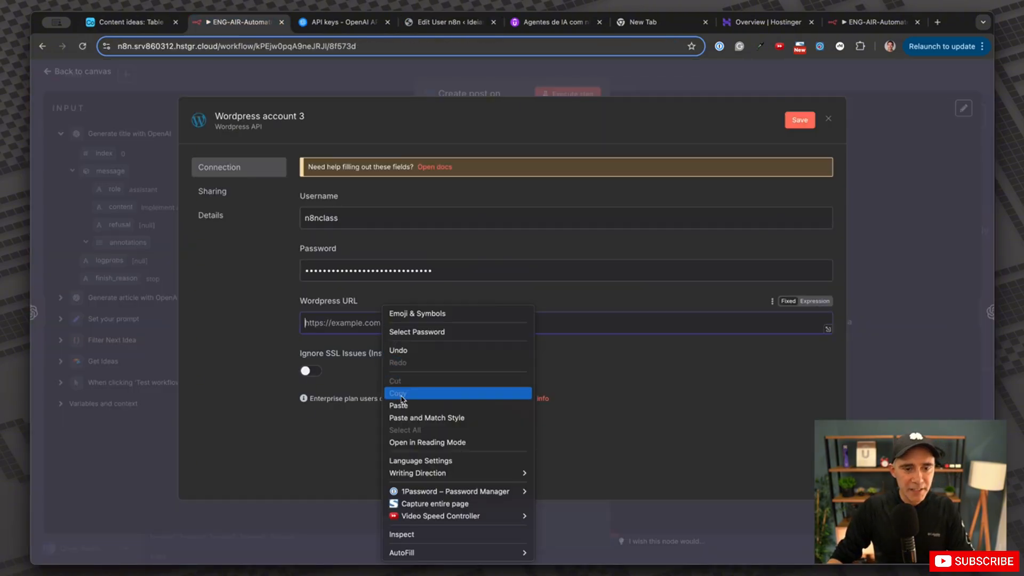
click(398, 405)
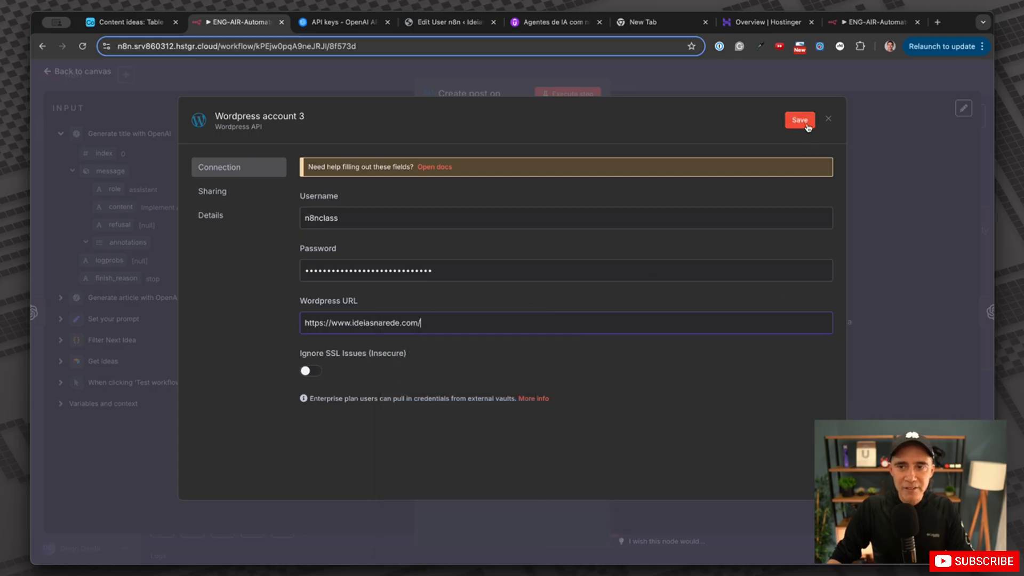
click(828, 118)
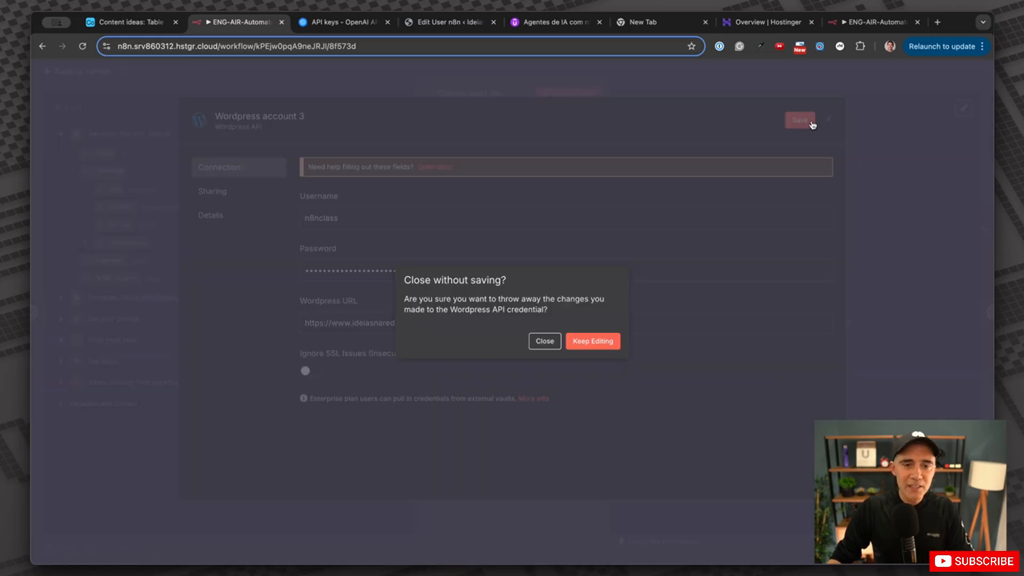
click(544, 341)
click(541, 156)
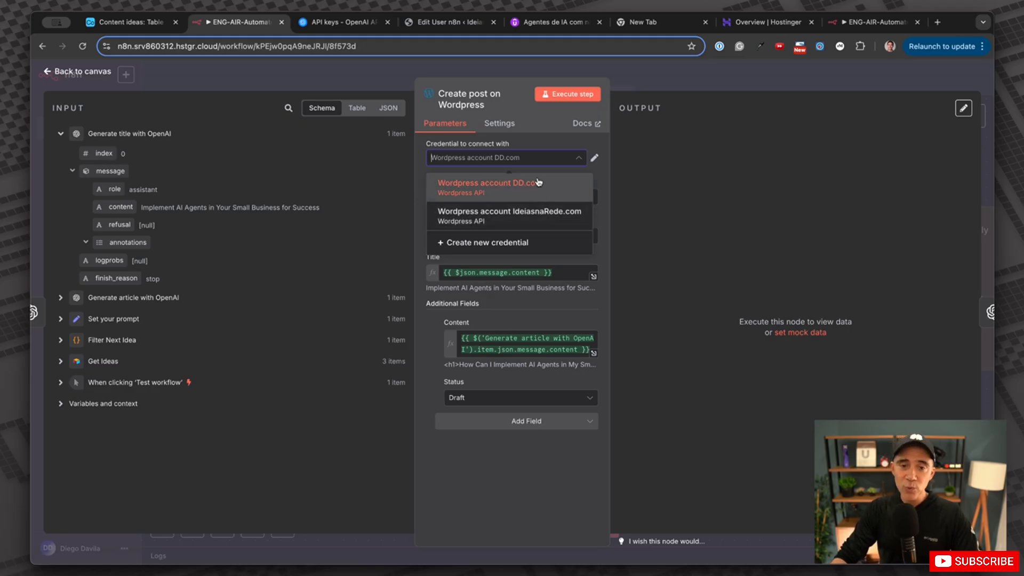
Select the Wordpress account IdeiasnaRede.com credential, keeping Resource Post and Operation Create.
click(515, 216)
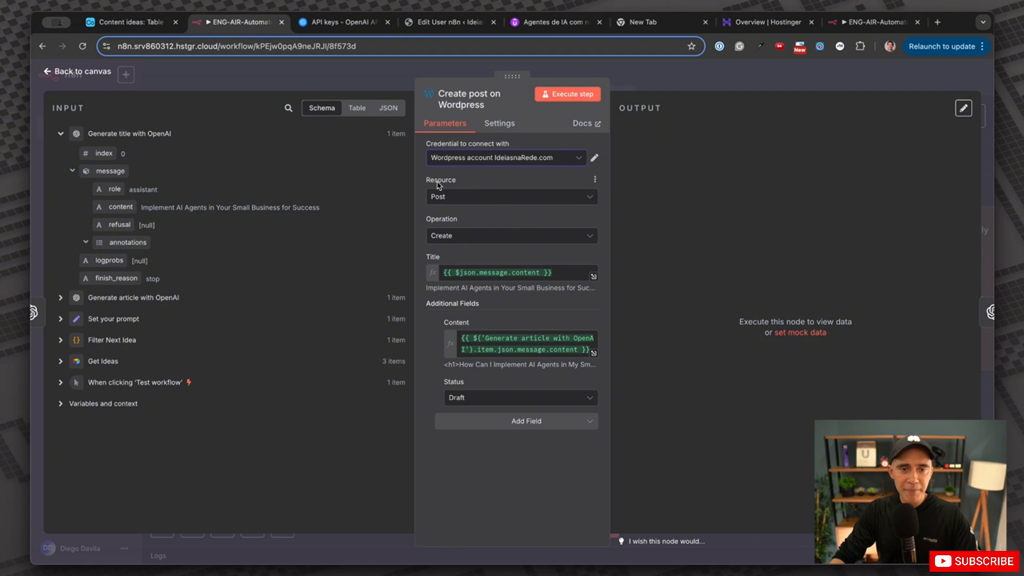
click(463, 199)
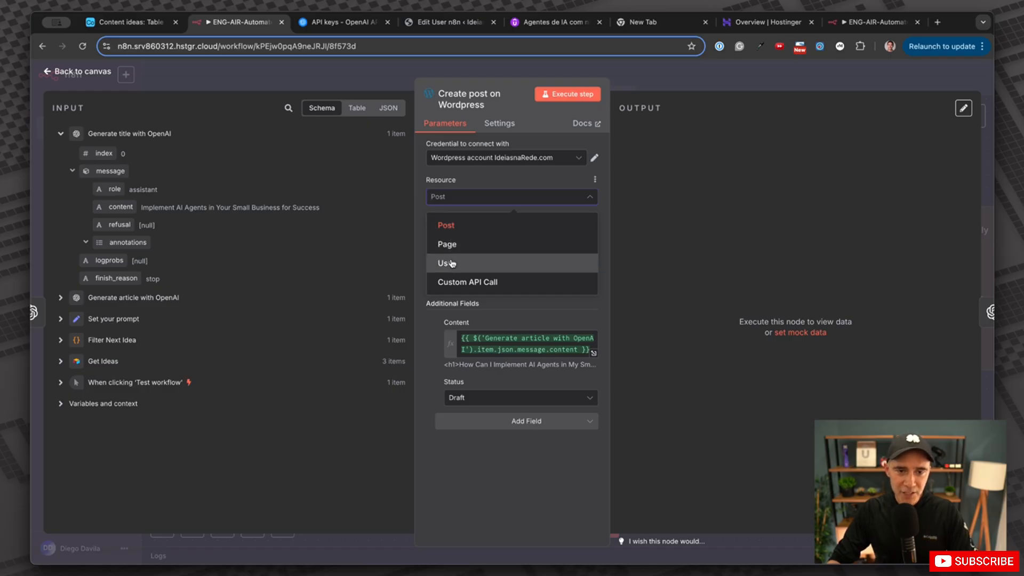
click(452, 230)
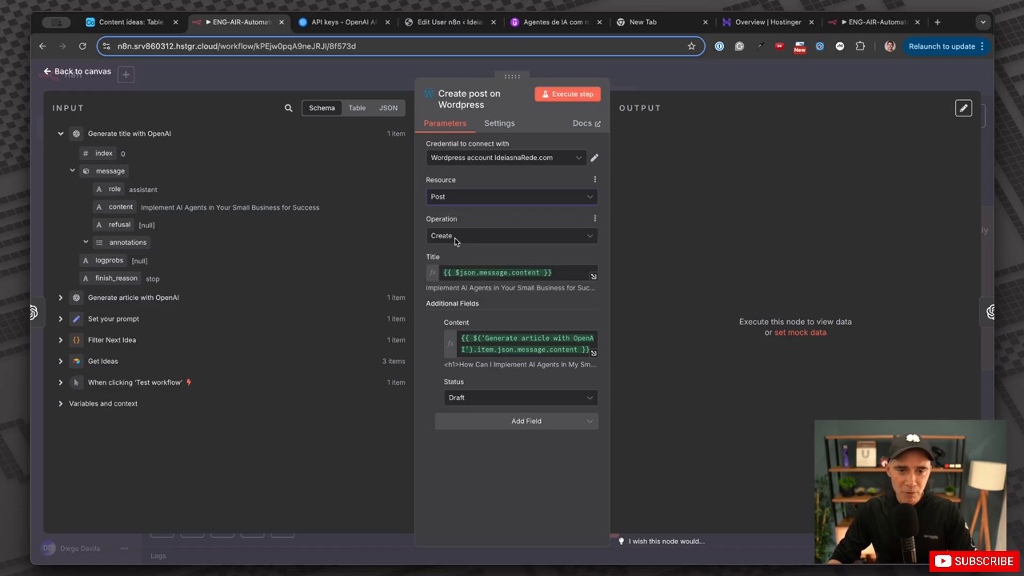
click(456, 241)
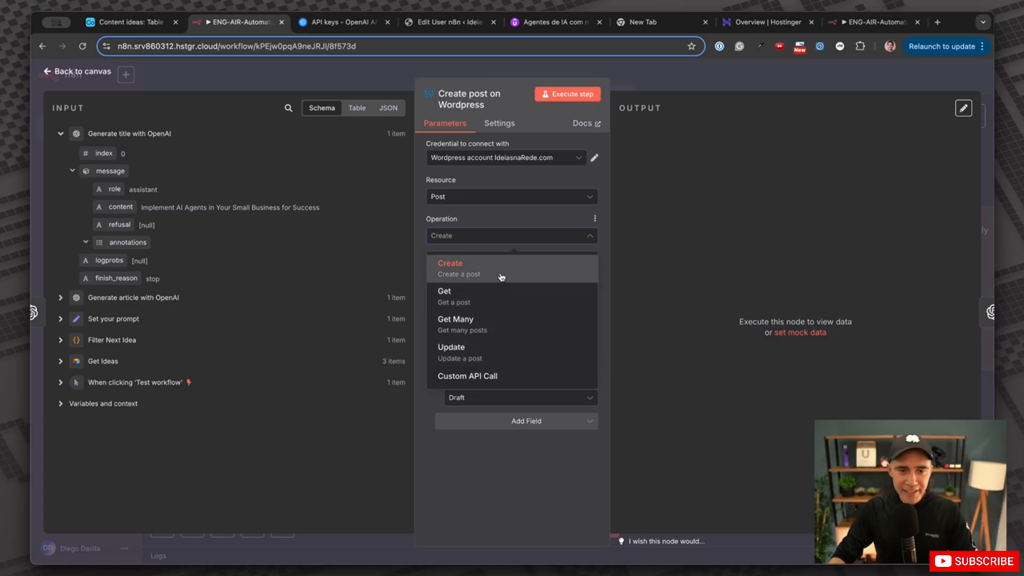
click(488, 236)
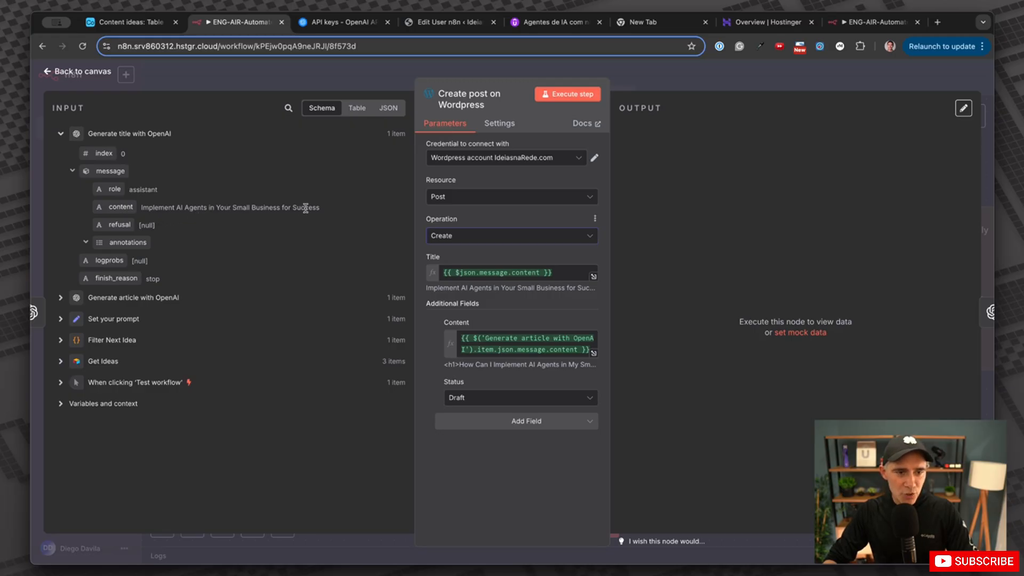
Map the generated title into Title and the OpenAI article into Content, keeping Status Draft.
drag(120, 207, 560, 274)
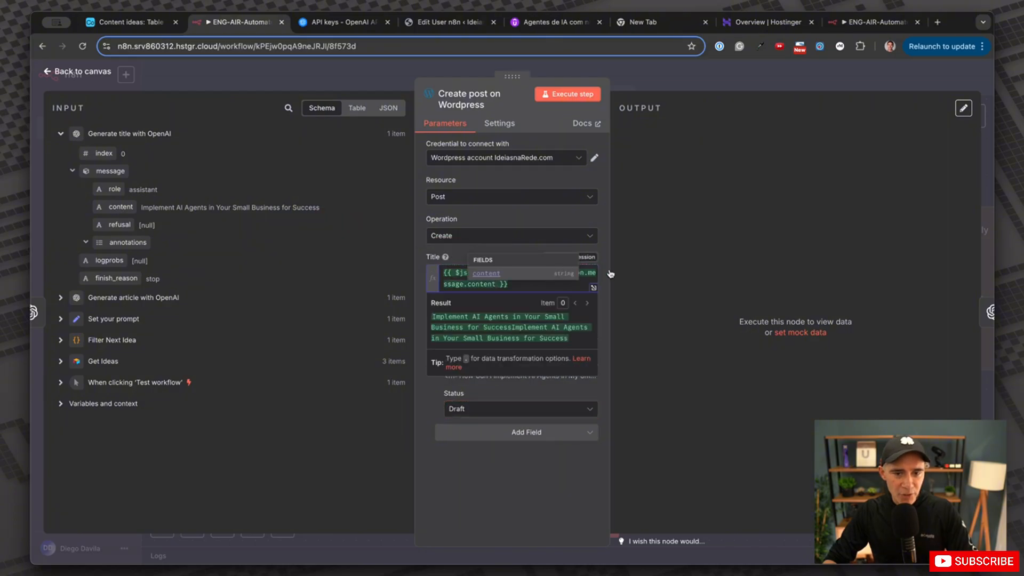
key(ctrl+z)
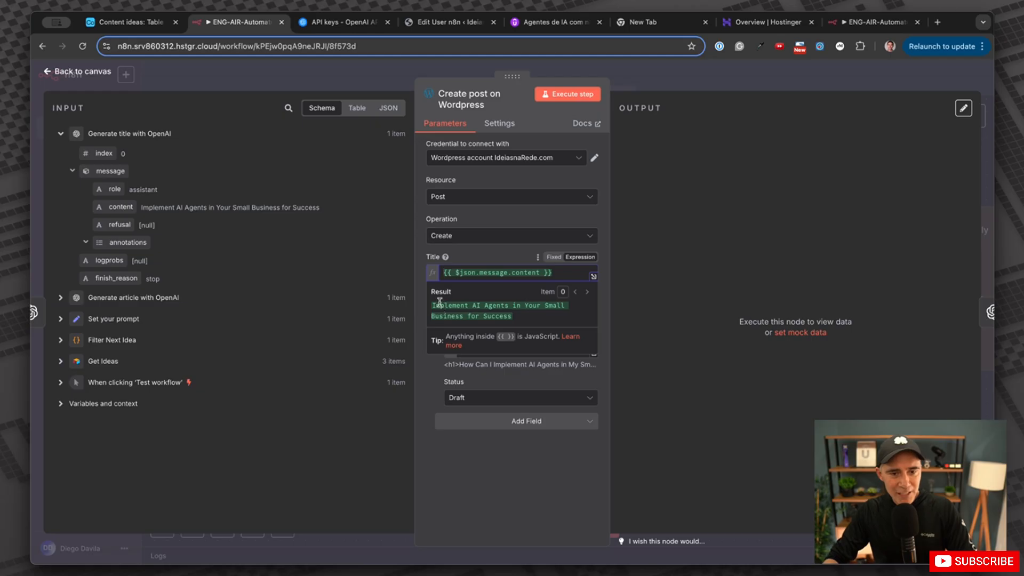
drag(439, 302, 503, 316)
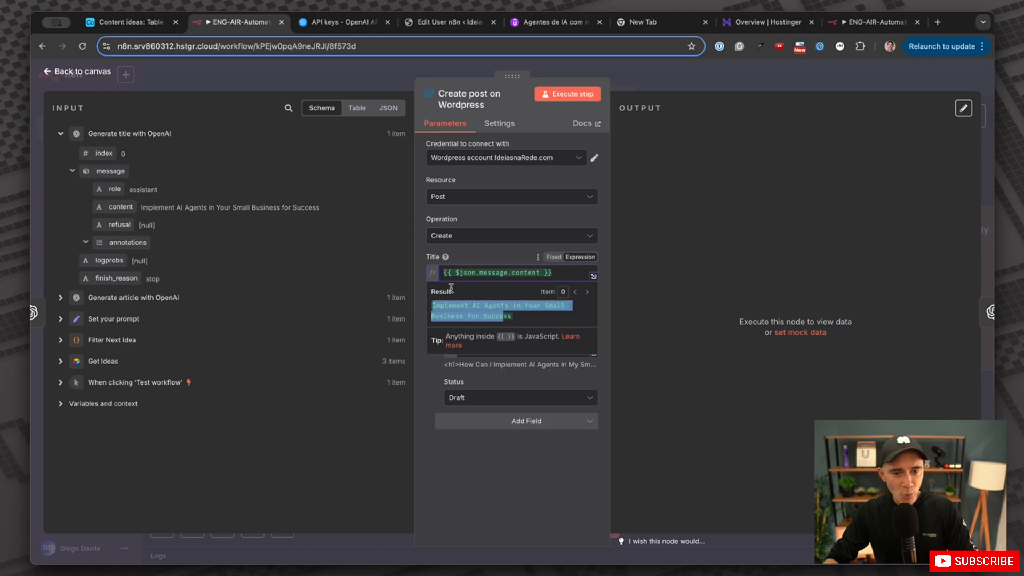
click(420, 262)
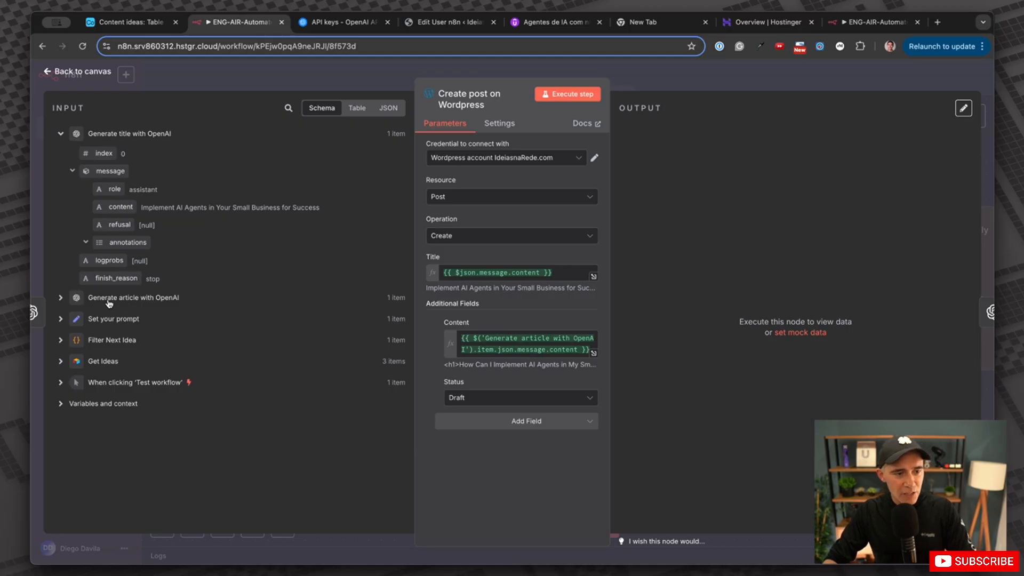
click(59, 297)
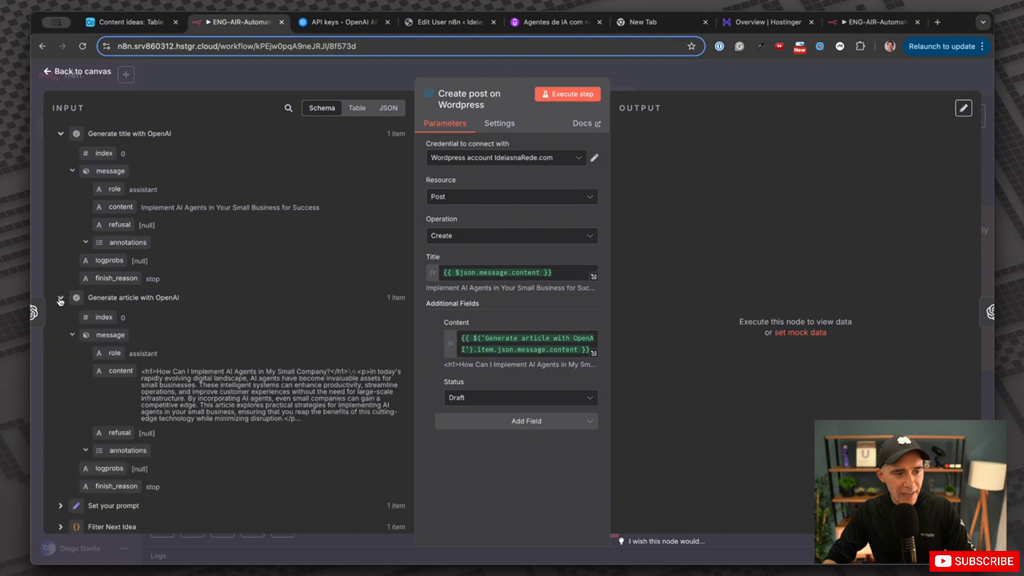
scroll(128, 342, down, 2)
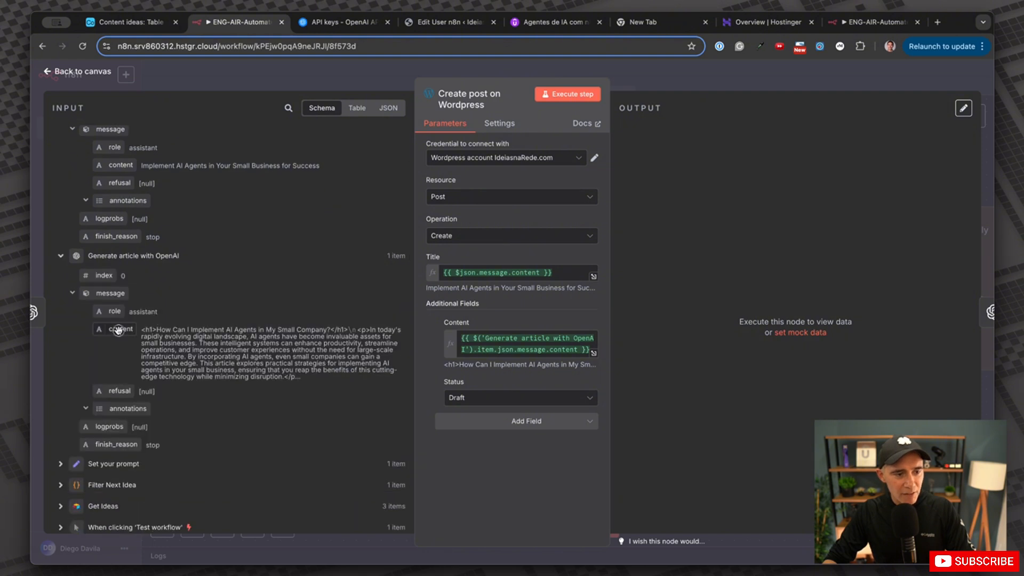
drag(117, 330, 555, 348)
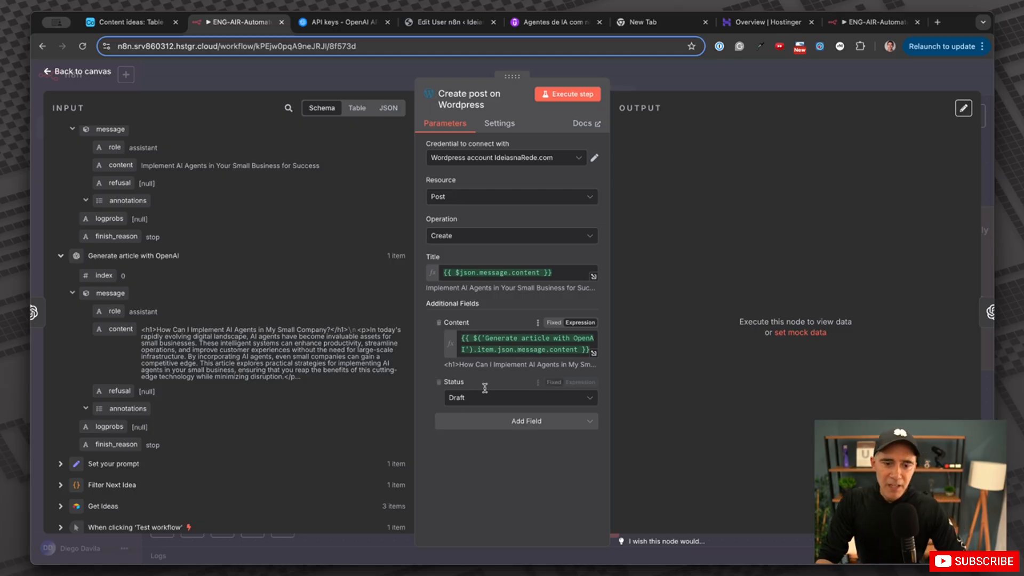
click(460, 399)
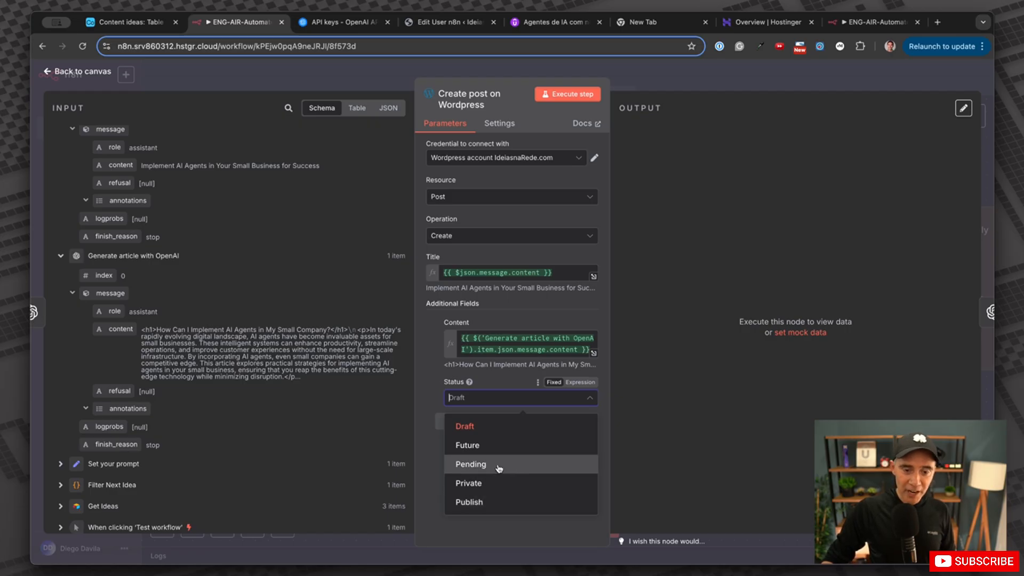
click(490, 428)
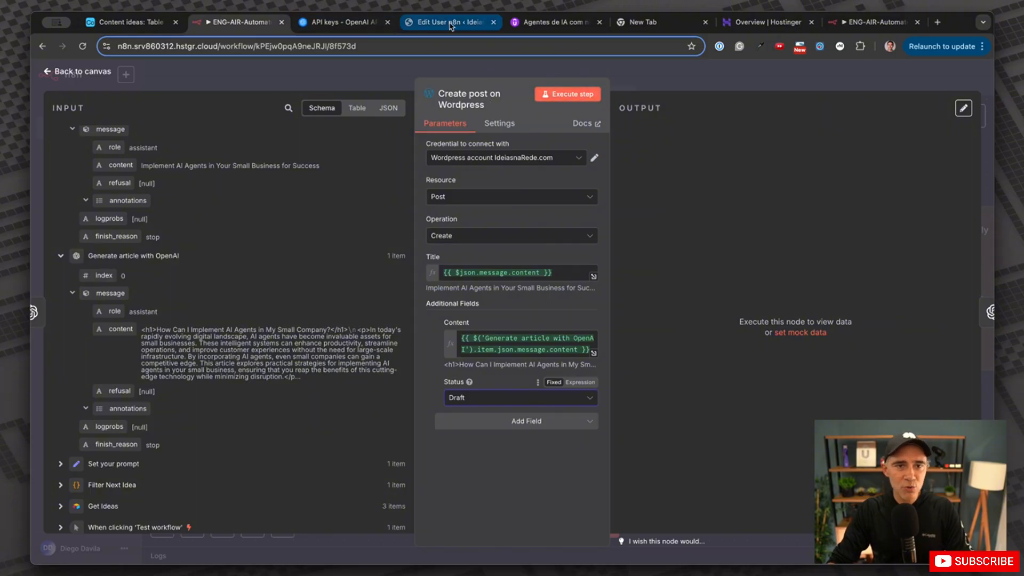
Bulk-move all existing WordPress posts to Trash and confirm the Posts list is empty.
click(424, 24)
scroll(62, 160, up, 4)
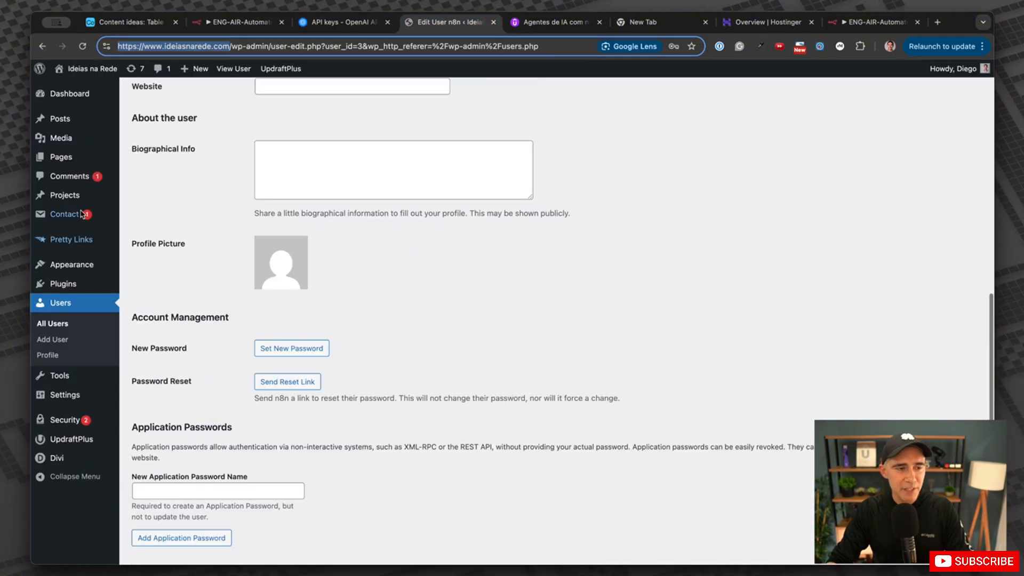
click(64, 122)
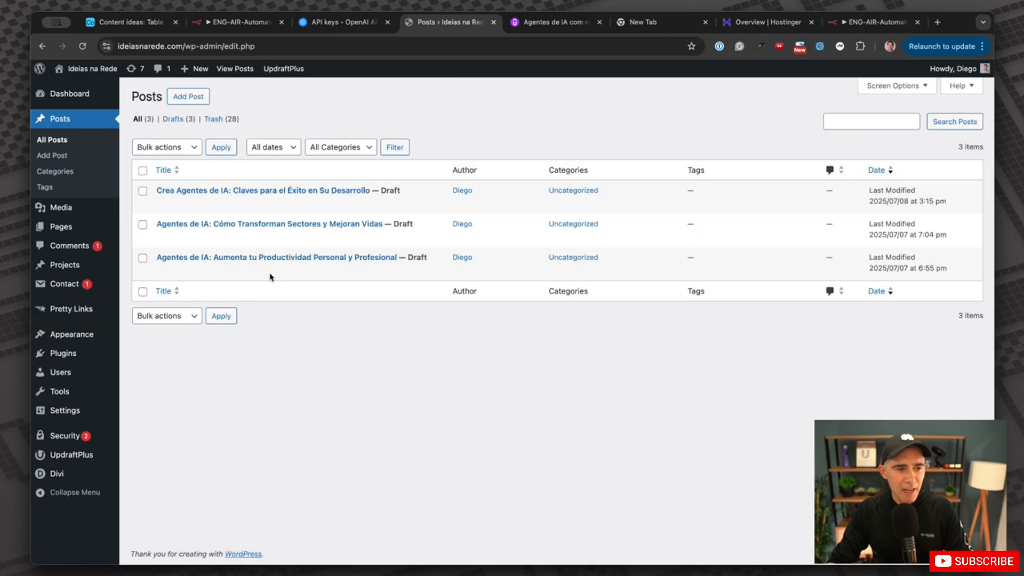
click(143, 171)
click(194, 147)
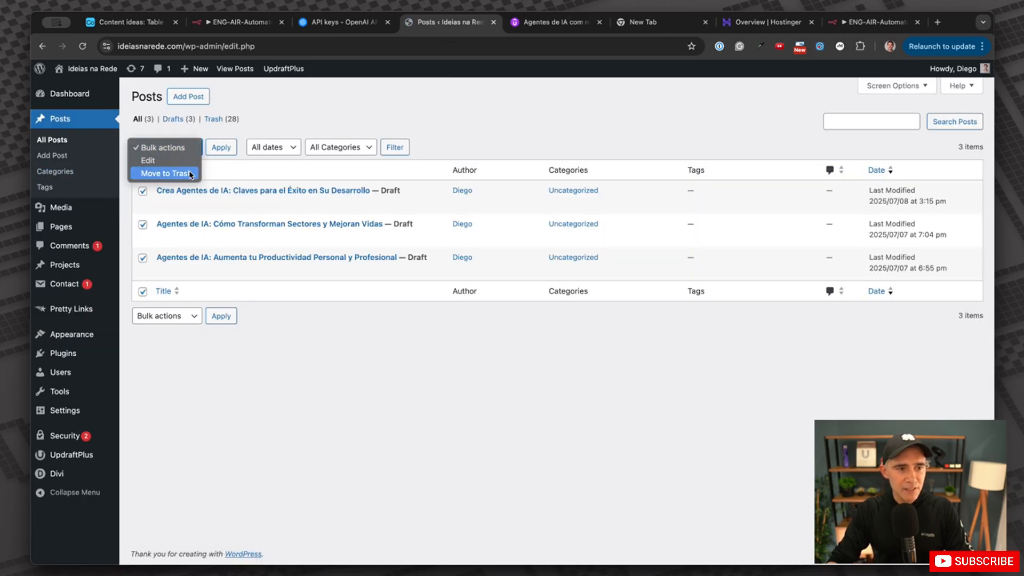
click(190, 174)
click(228, 149)
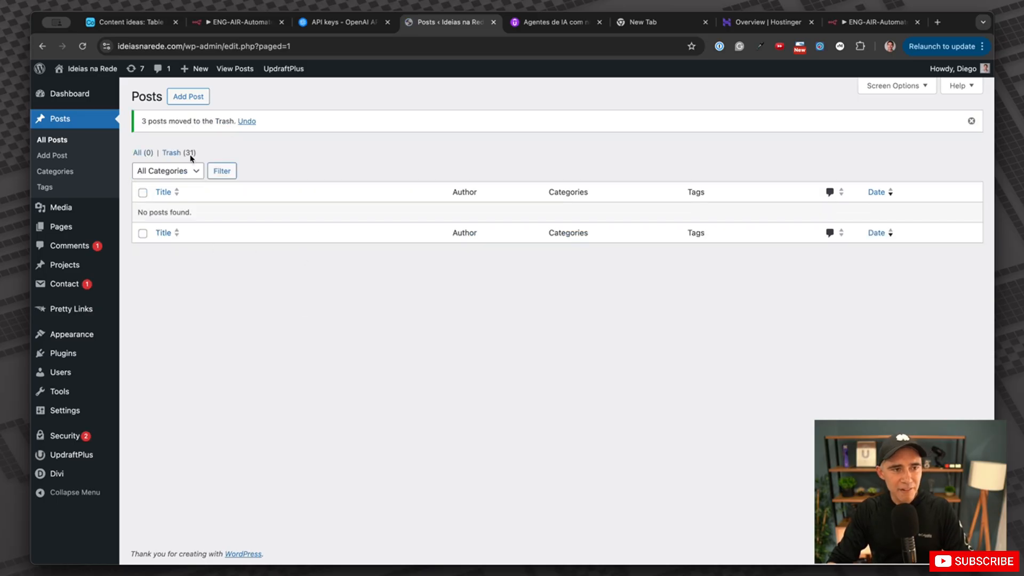
click(240, 22)
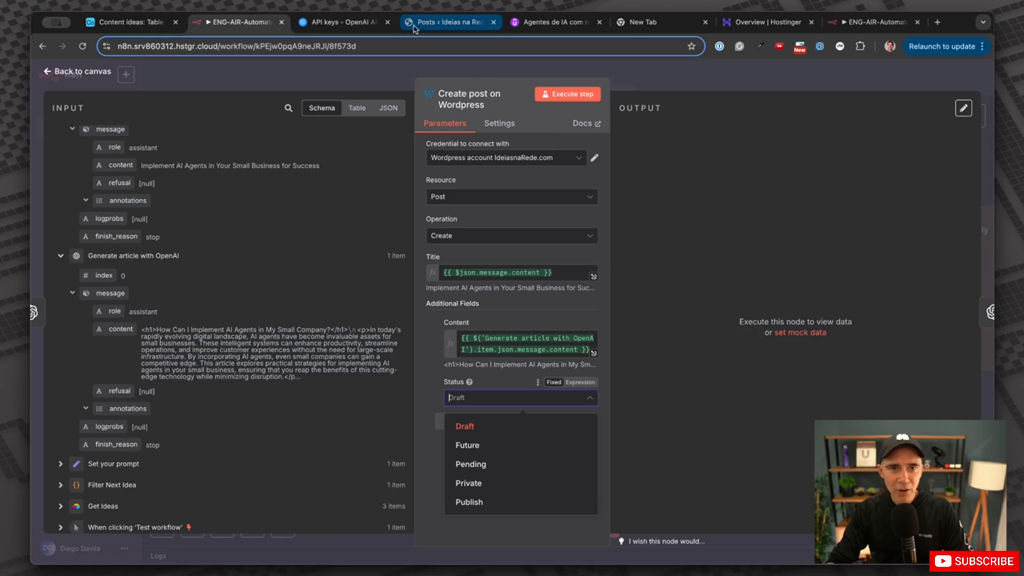
click(437, 24)
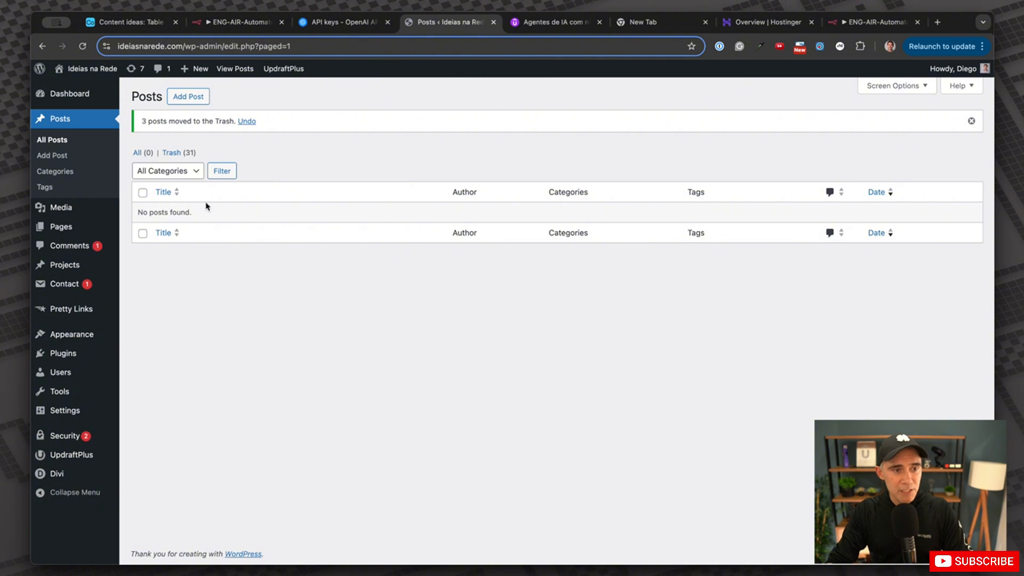
click(243, 21)
Execute the Create post on Wordpress step and refresh WordPress Posts to show the new draft.
click(567, 94)
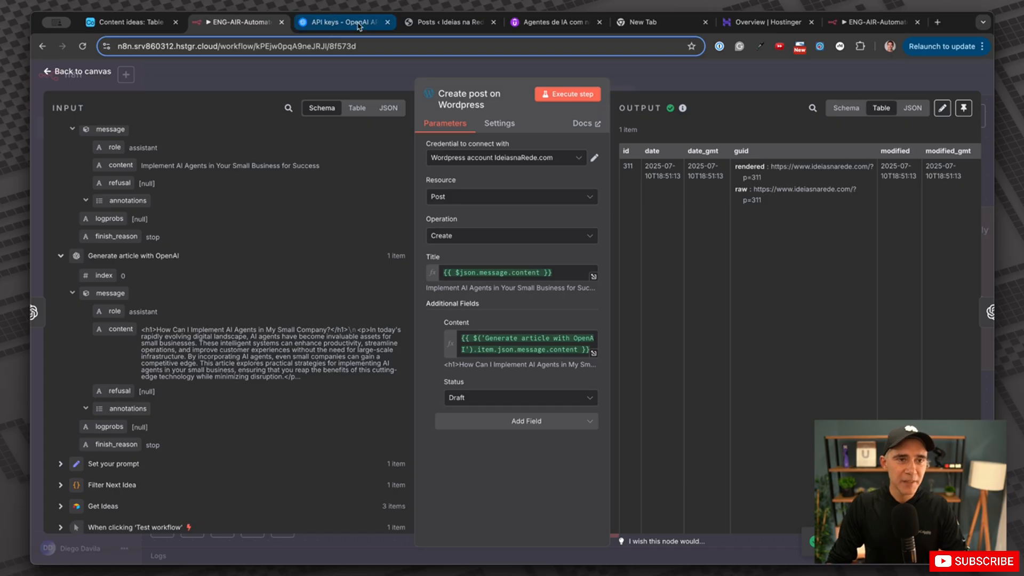
click(445, 22)
click(83, 47)
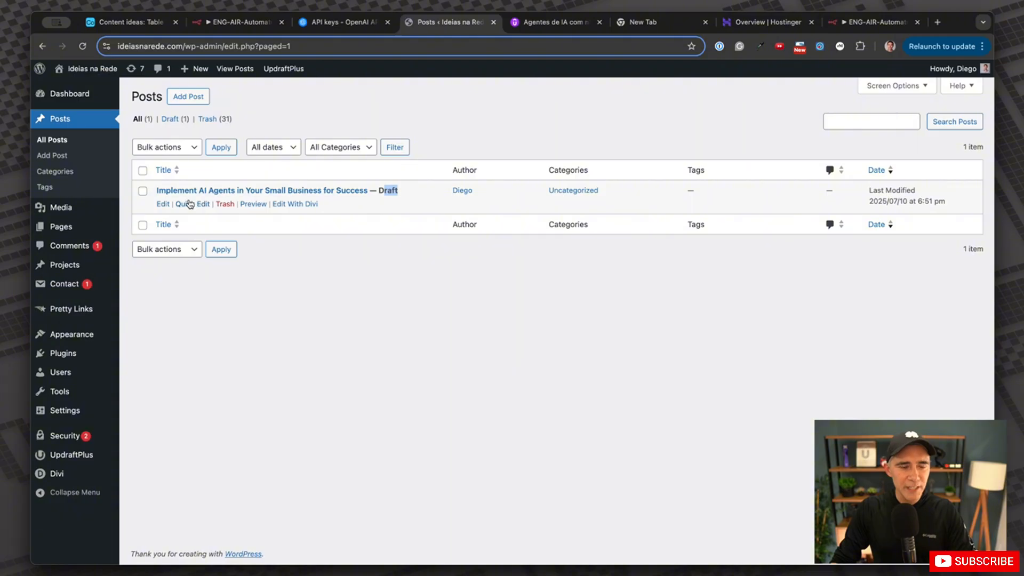
Preview the 'Implement AI Agents in Your Small Business for Success' draft, then open it in the editor.
click(254, 203)
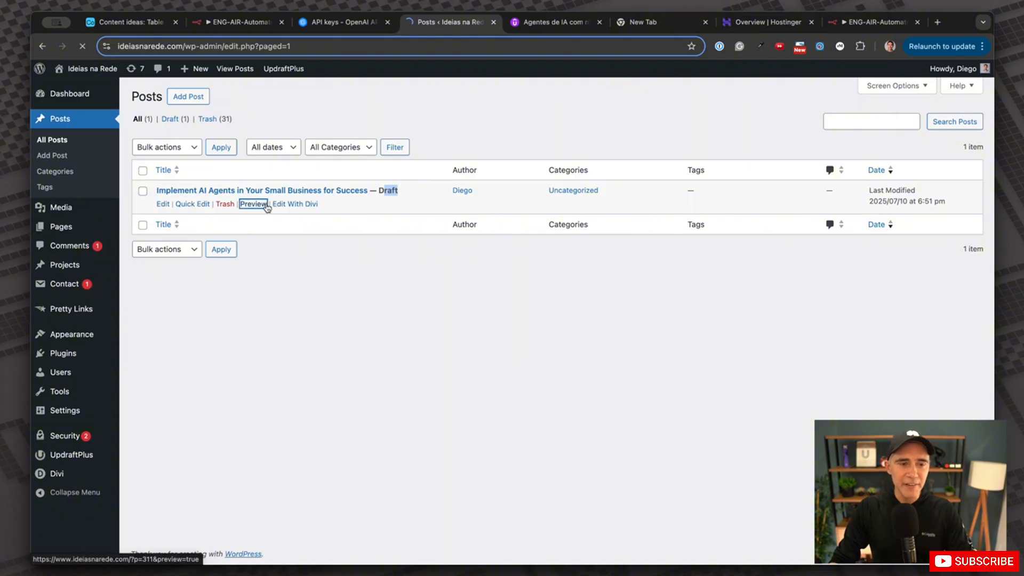
scroll(367, 224, down, 10)
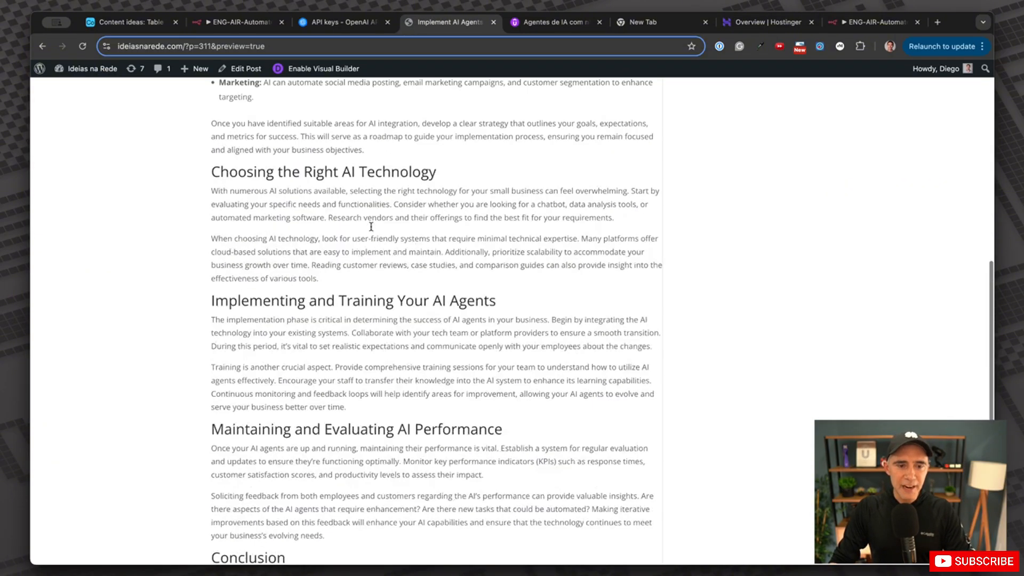
scroll(365, 229, up, 10)
scroll(368, 229, down, 10)
scroll(341, 229, up, 10)
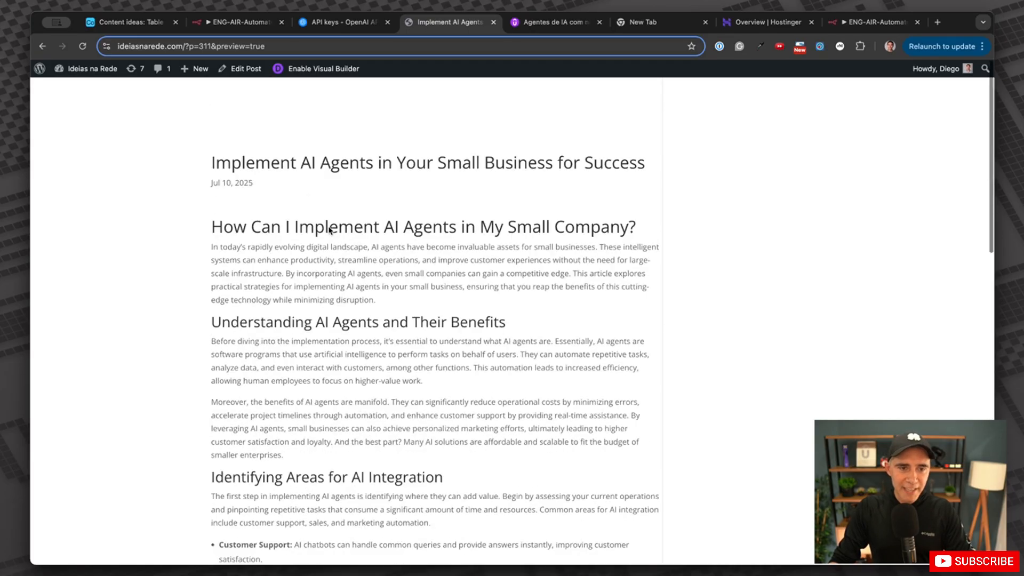
key(super+r)
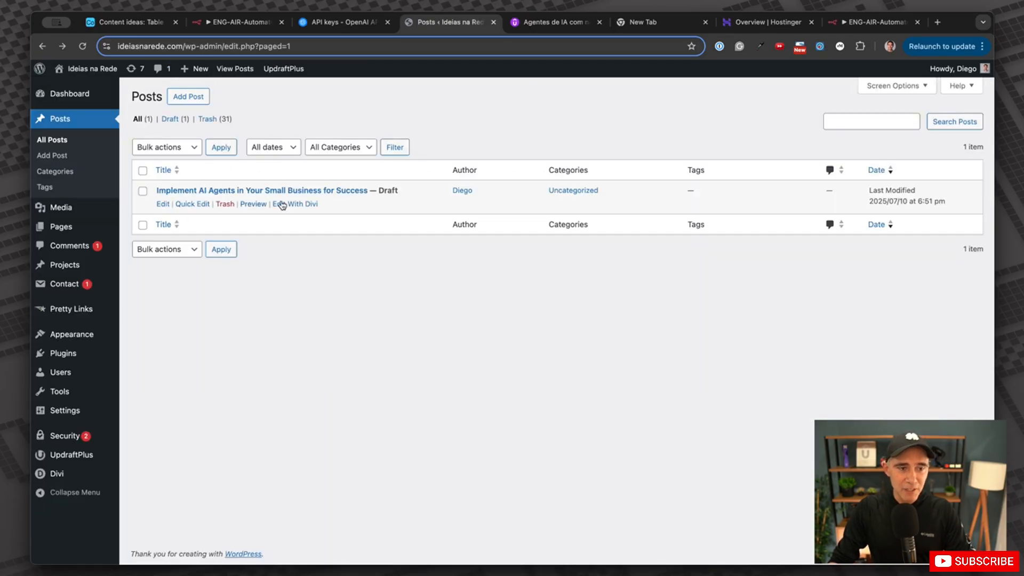
click(163, 204)
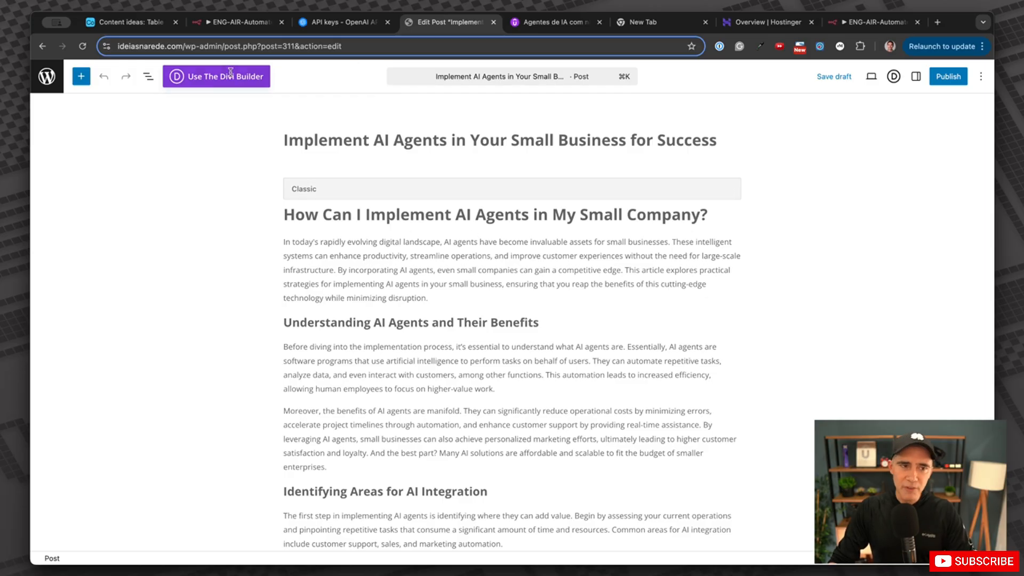
key(super+bracketleft)
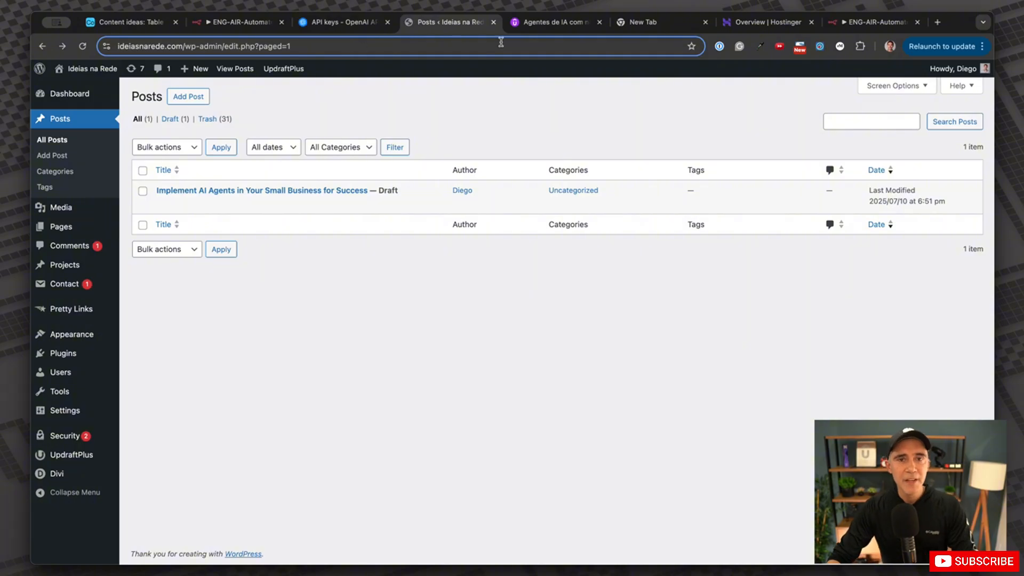
key(super+2)
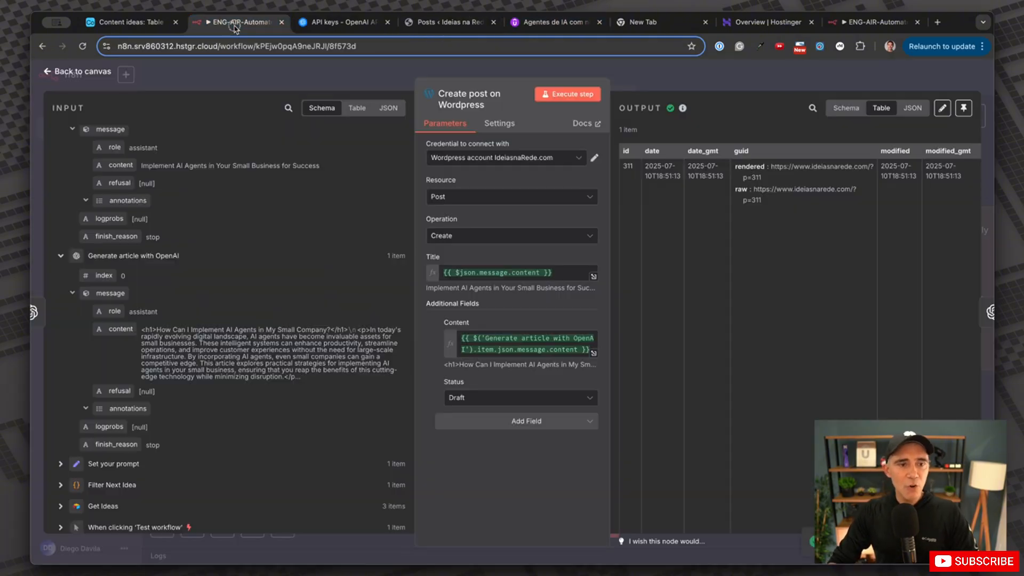
Close the WordPress node panel and scroll the canvas right toward Generate Image with DALL-E.
click(656, 84)
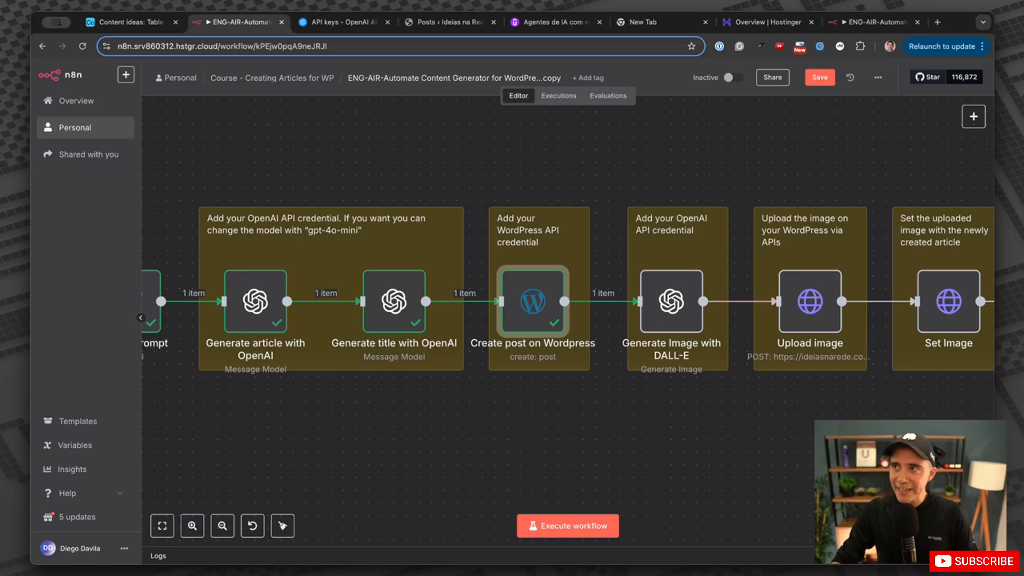
scroll(736, 314, right, 1)
scroll(736, 314, right, 5)
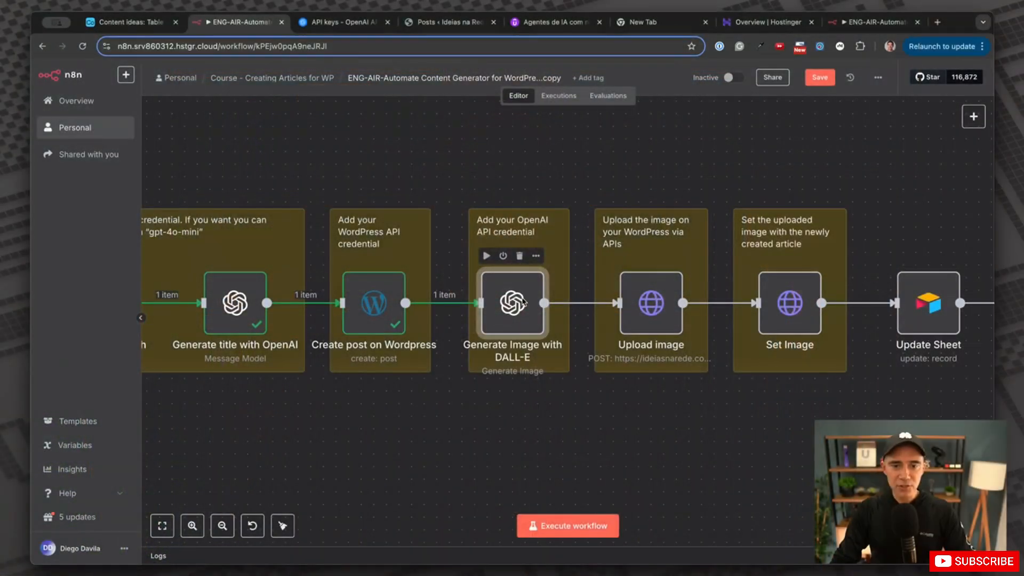
mouse_move(520, 312)
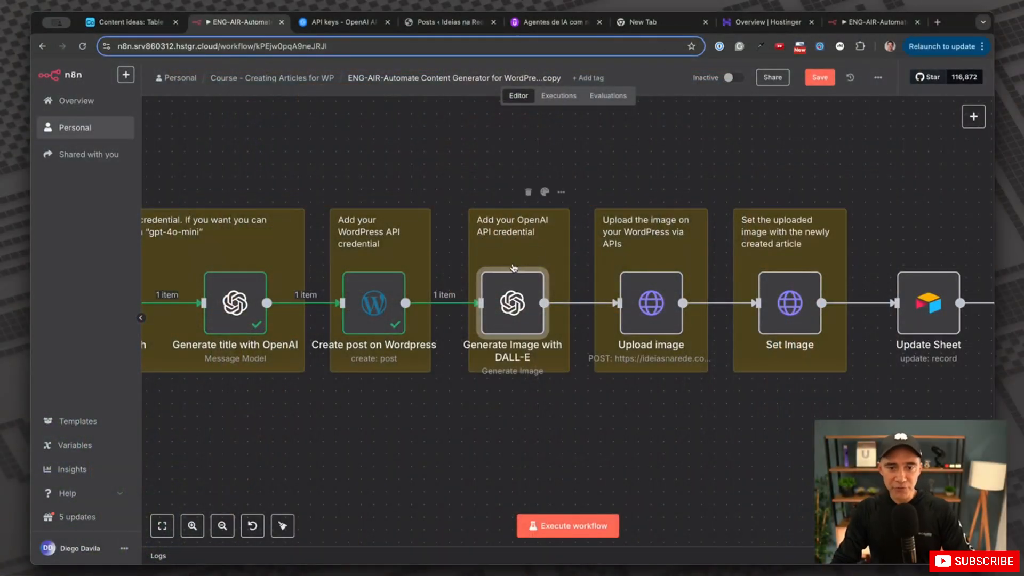
In the DALL-E node, keep the OpenAi account credential, Image resource and generate operation, and select DALL·E 3.
double_click(526, 310)
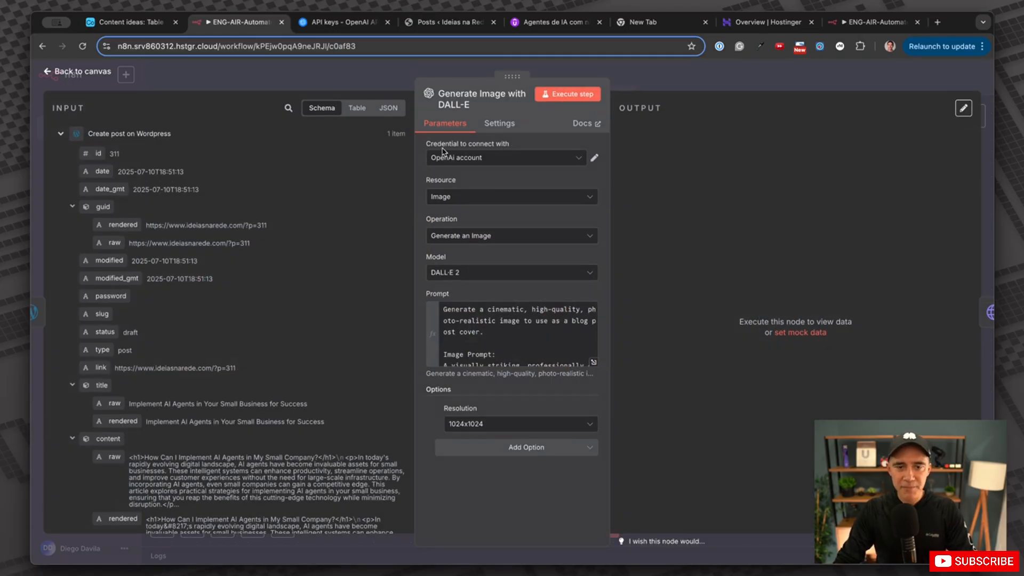
click(473, 158)
click(469, 188)
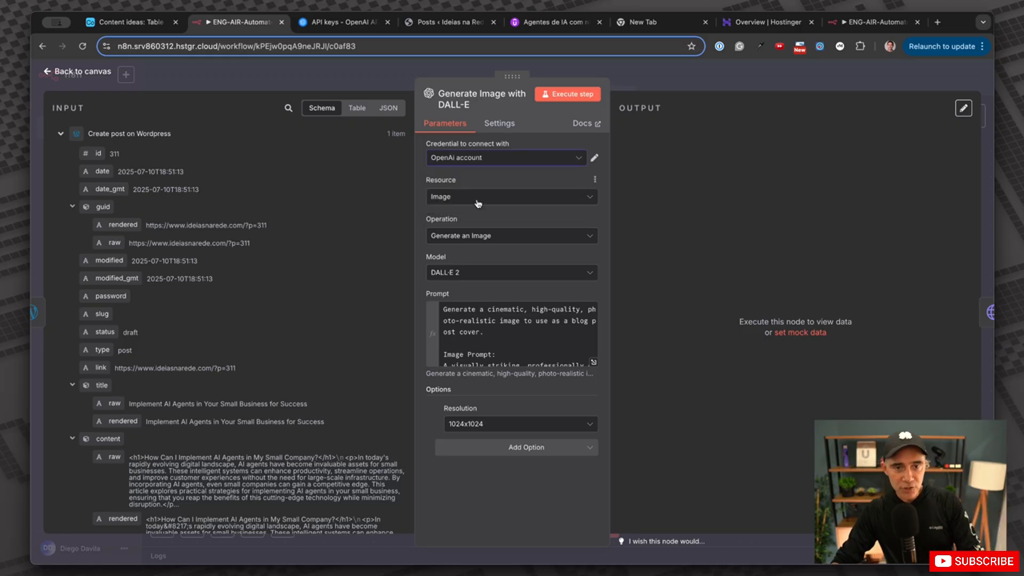
click(477, 201)
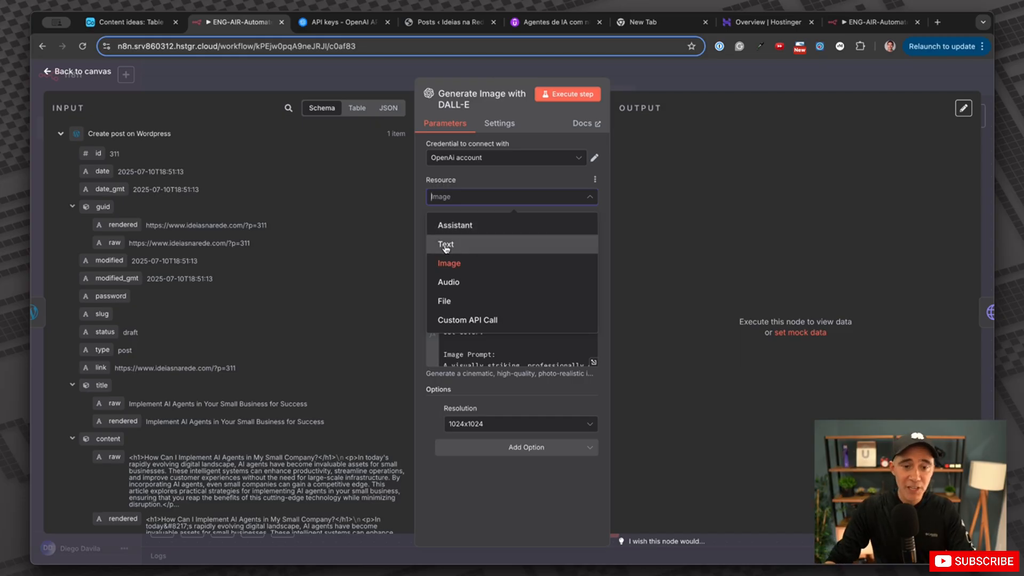
click(456, 267)
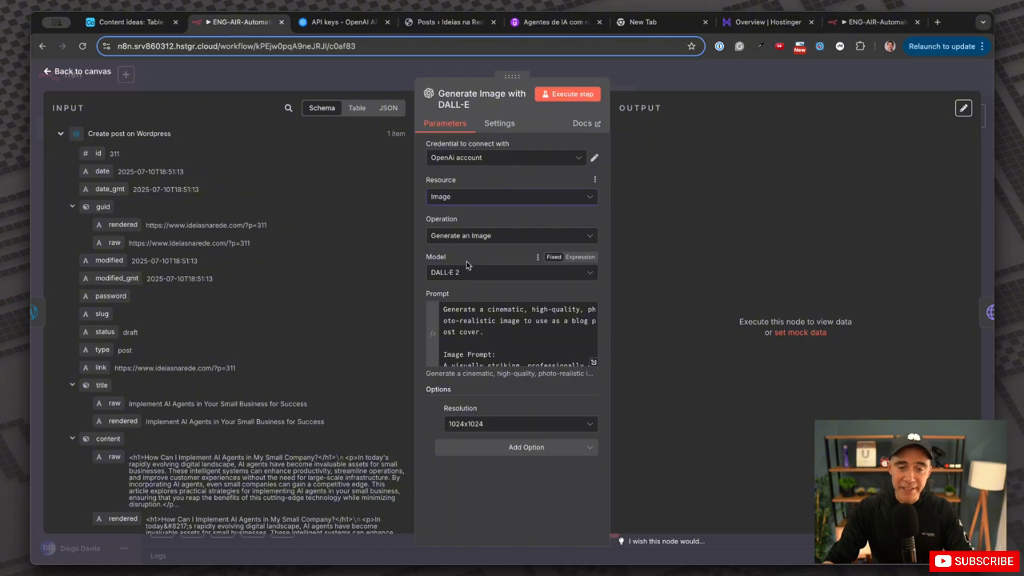
click(494, 237)
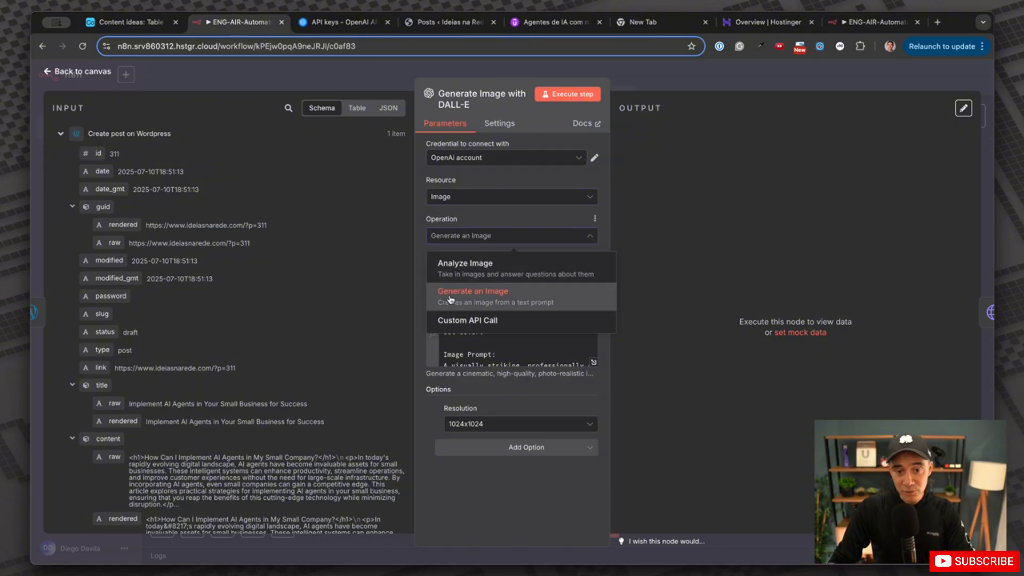
click(499, 300)
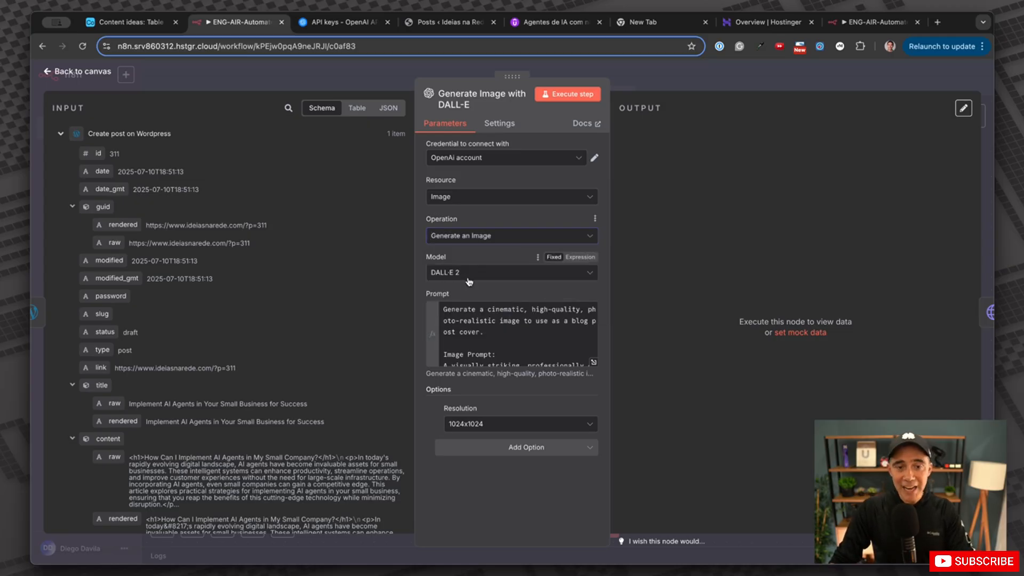
click(467, 275)
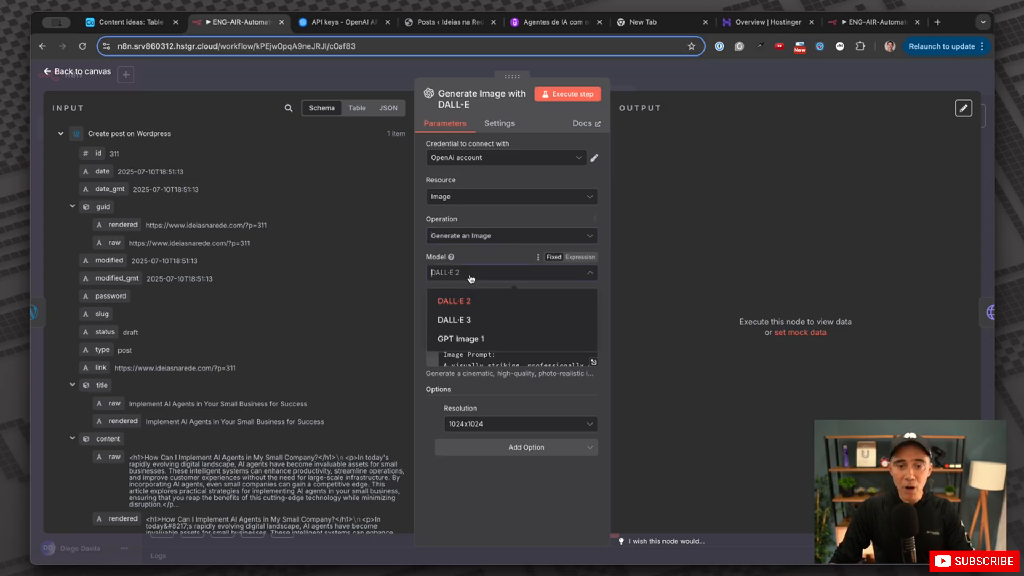
click(475, 322)
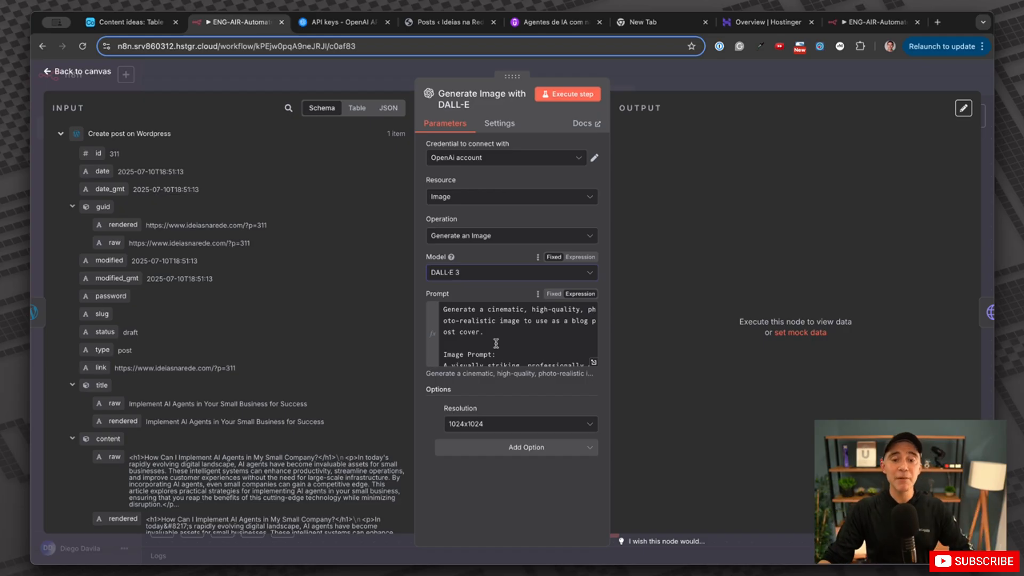
click(593, 362)
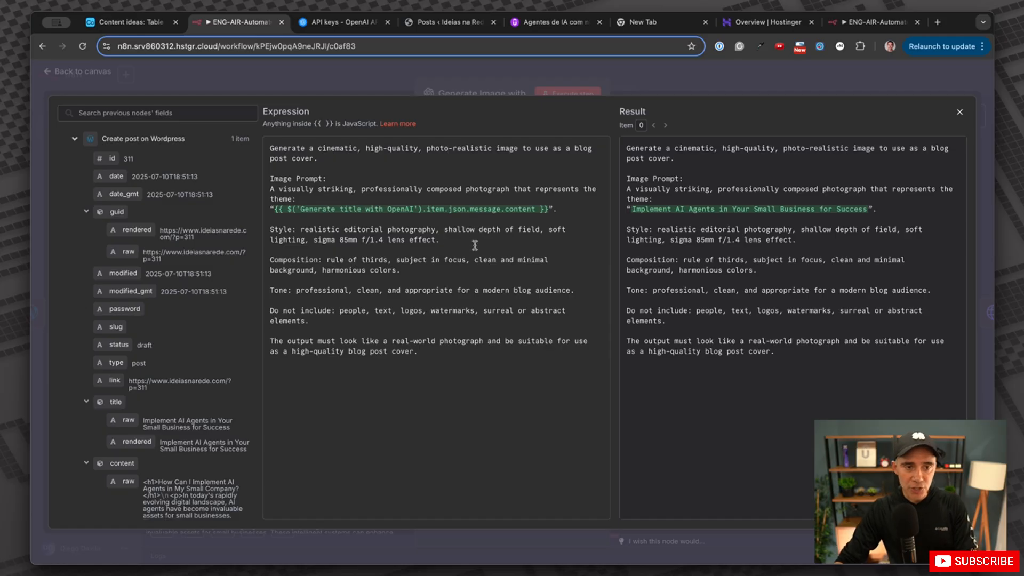
drag(274, 148, 384, 184)
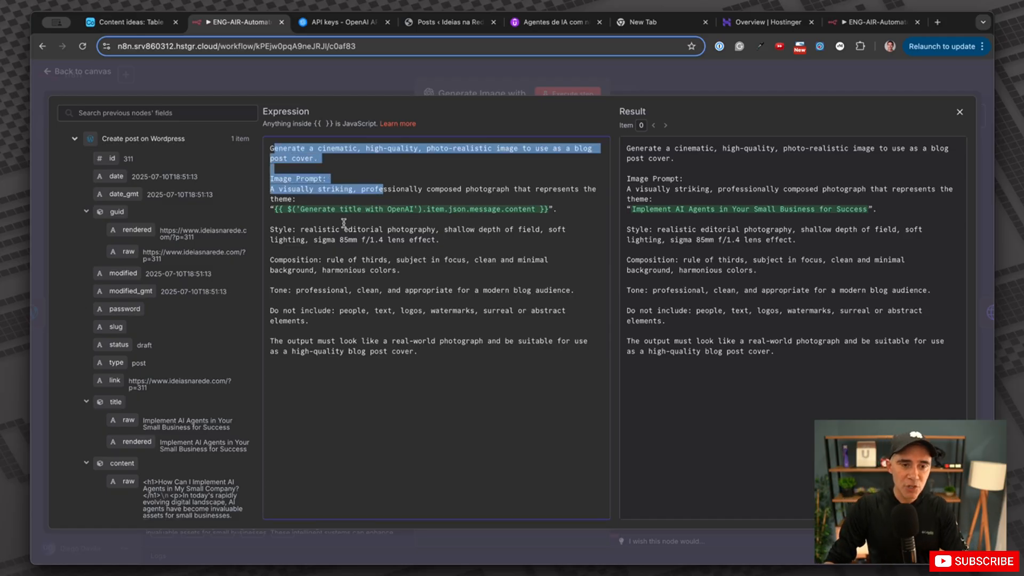
drag(299, 228, 434, 339)
drag(560, 212, 265, 206)
click(332, 245)
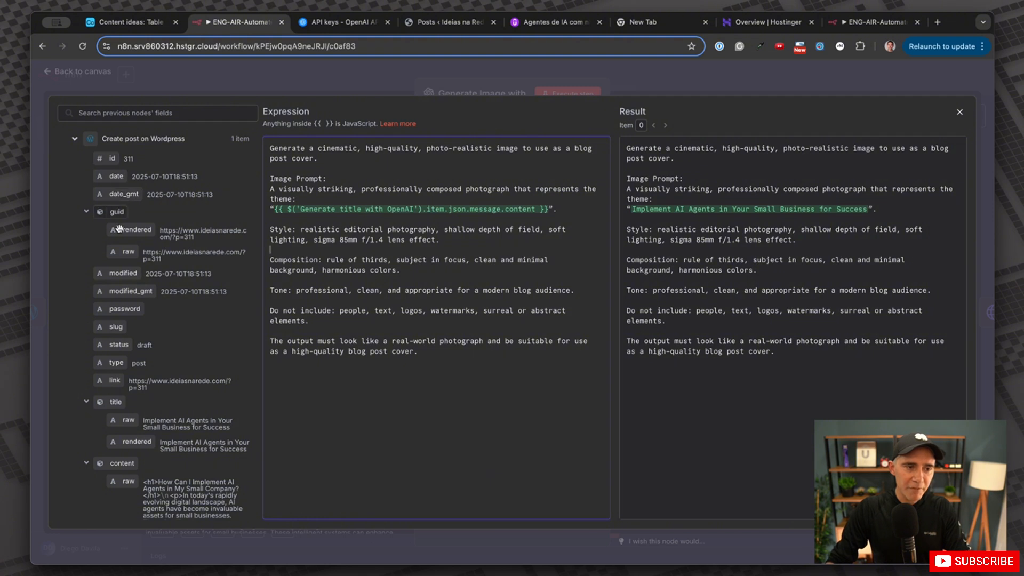
scroll(129, 388, down, 1)
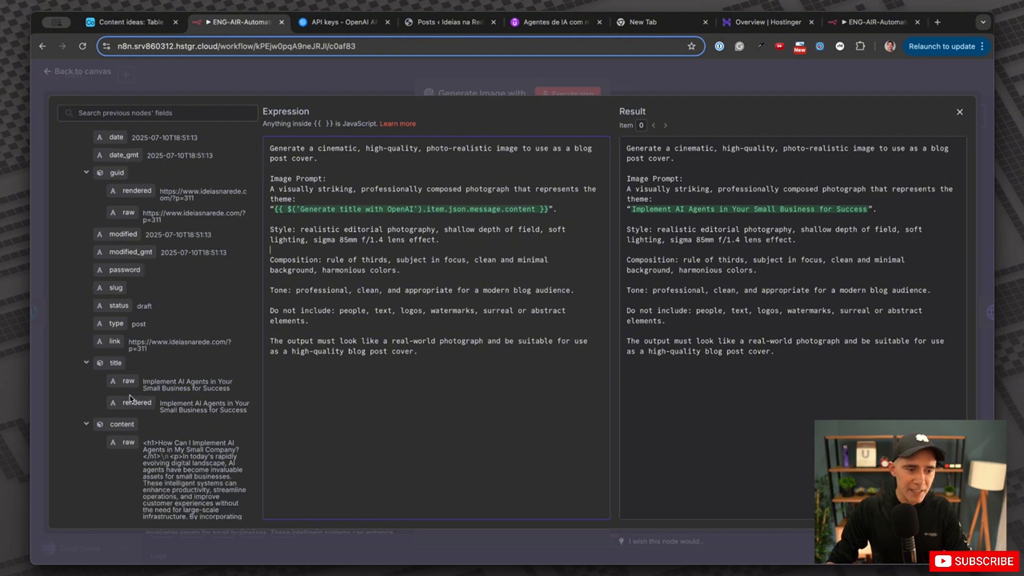
scroll(130, 397, down, 1)
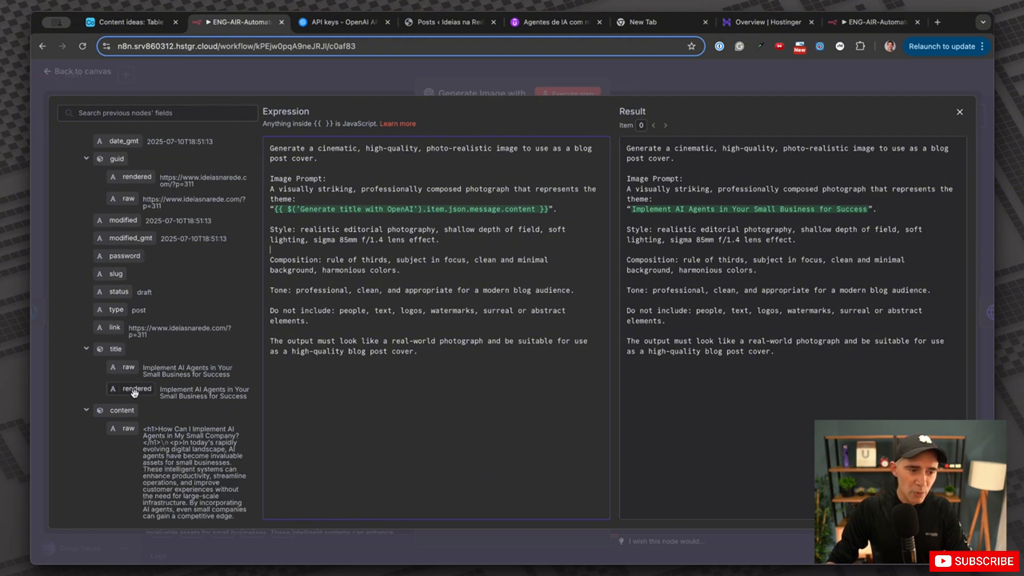
drag(134, 393, 184, 380)
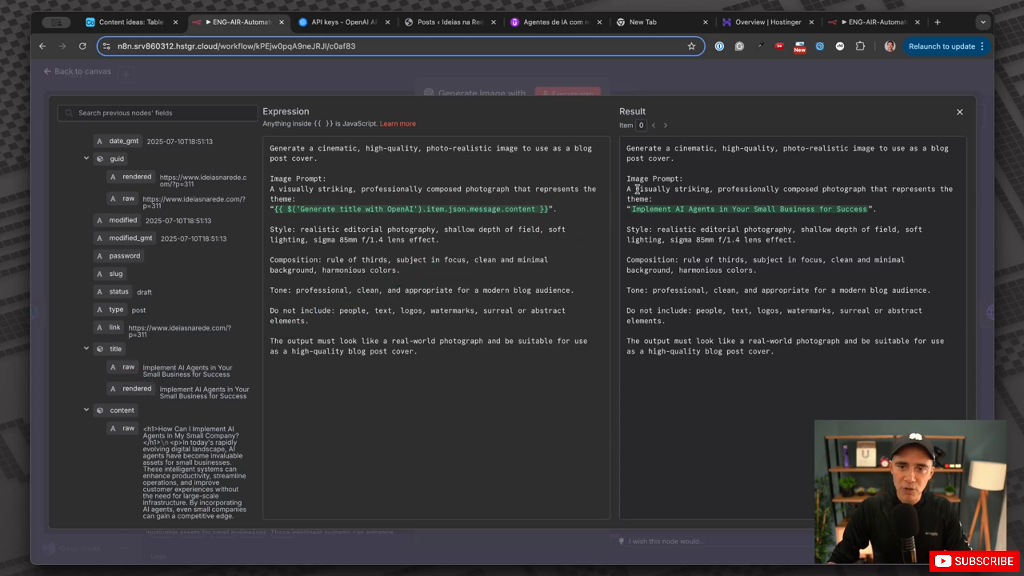
drag(632, 208, 872, 209)
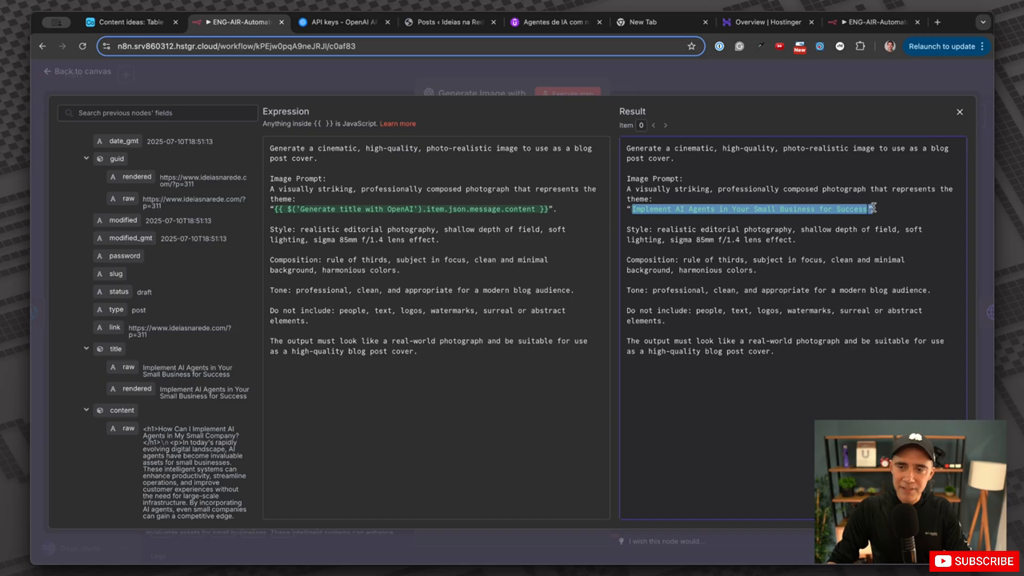
click(821, 81)
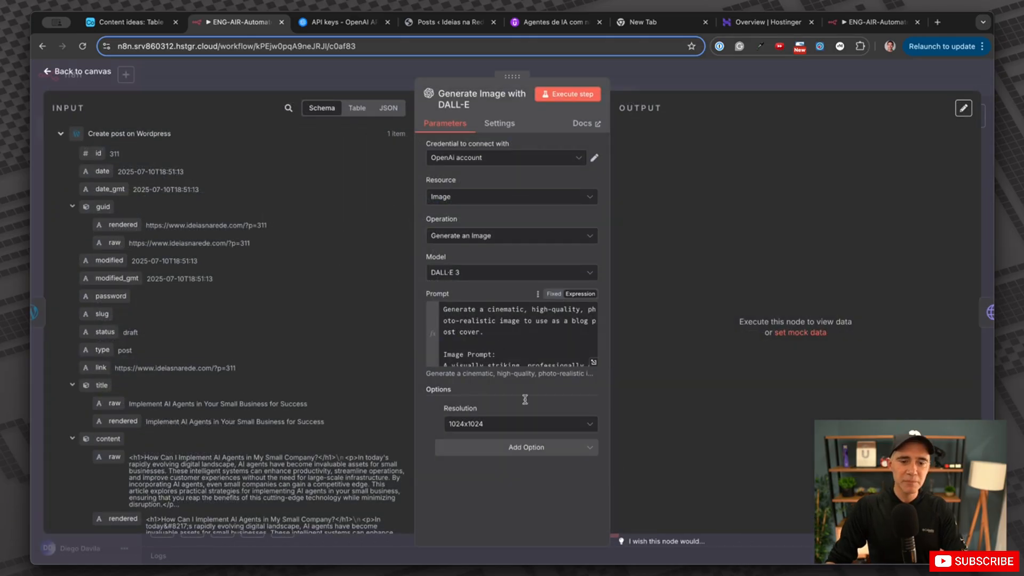
Set the image resolution to 1024x1792 and execute the step, producing a 2.39 MB PNG.
click(487, 424)
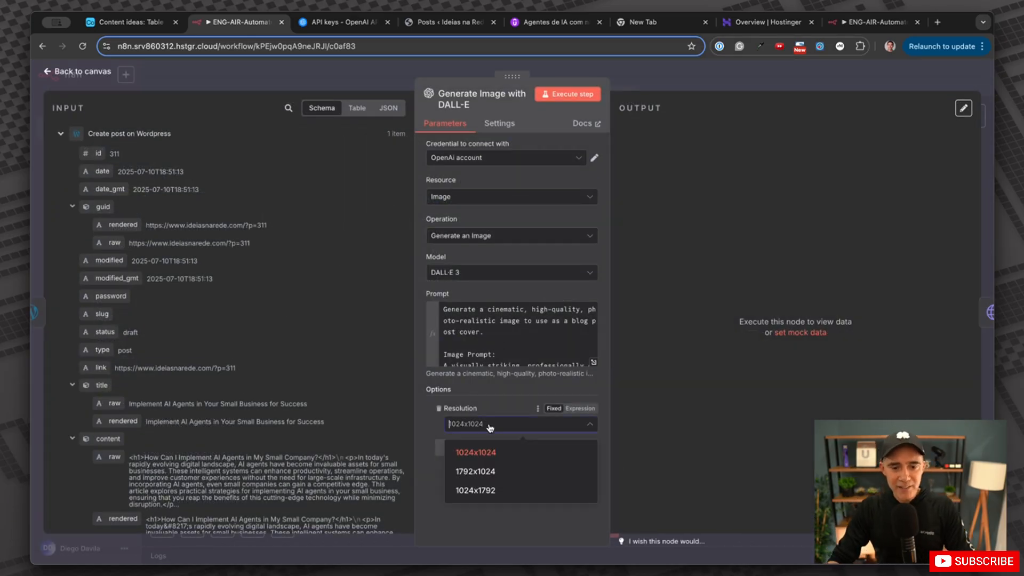
click(501, 410)
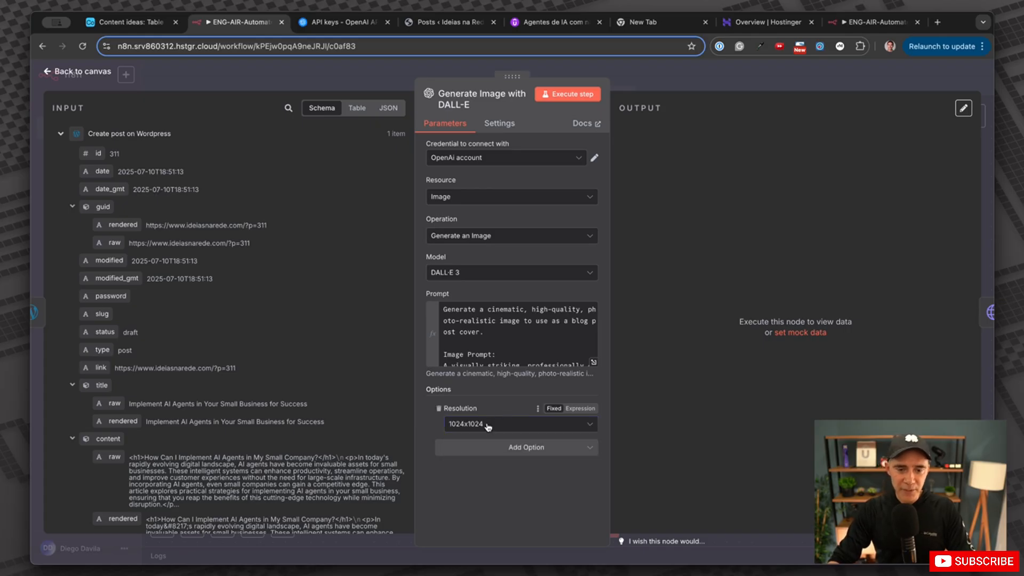
click(487, 426)
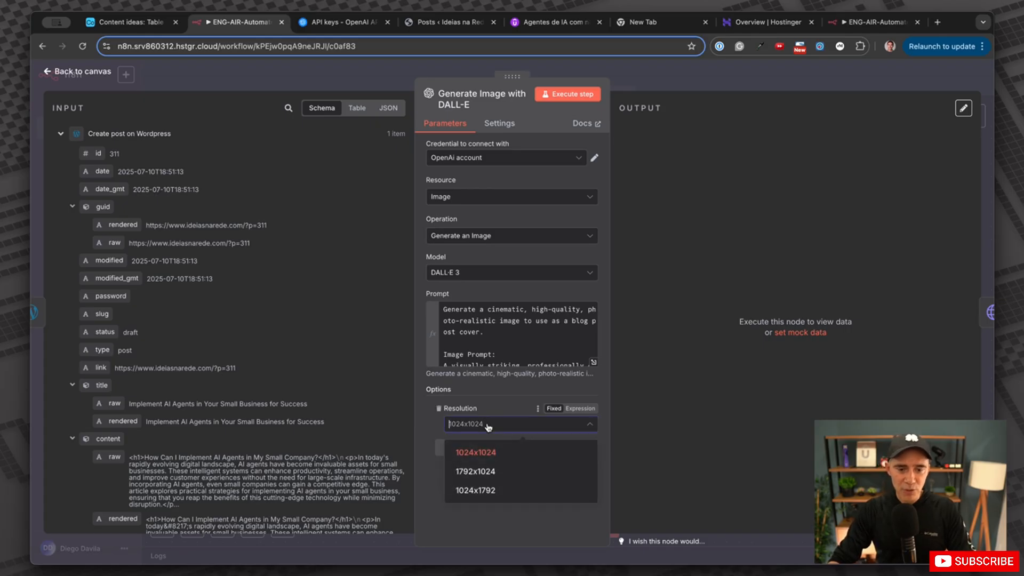
click(512, 494)
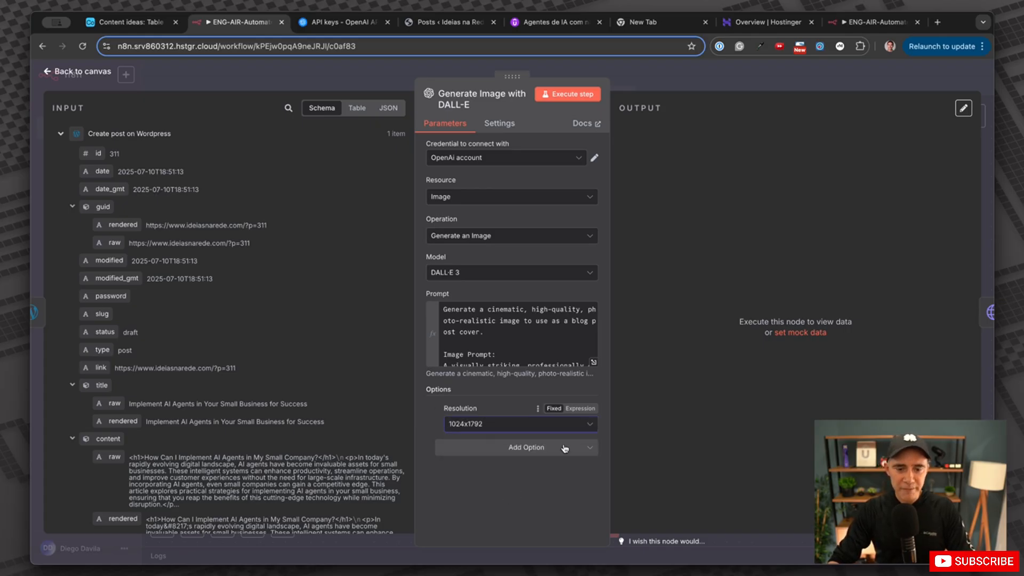
click(591, 95)
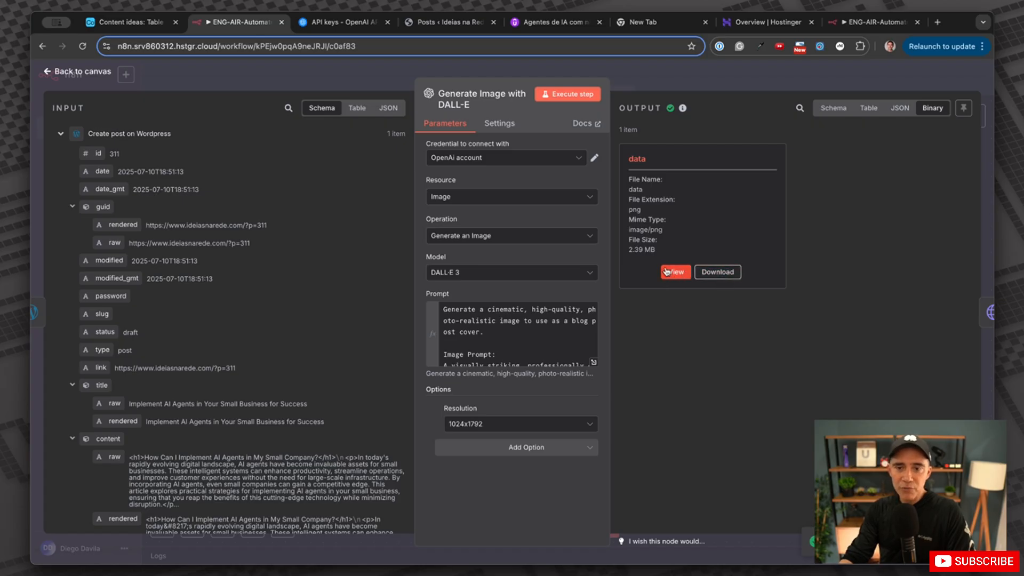
View the DALL-E cover image at full size, then go back to the workflow canvas.
drag(655, 250, 630, 248)
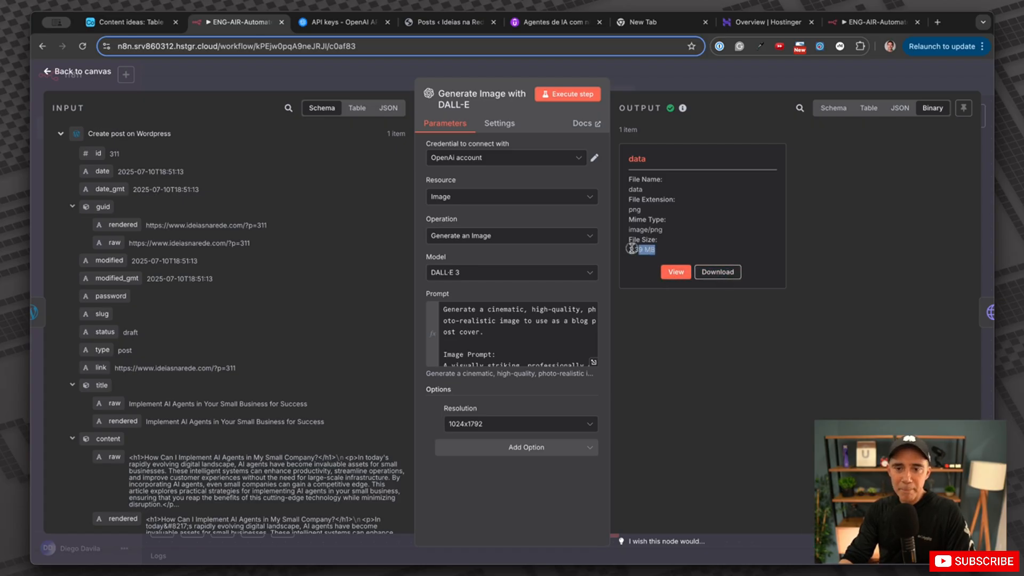
click(686, 275)
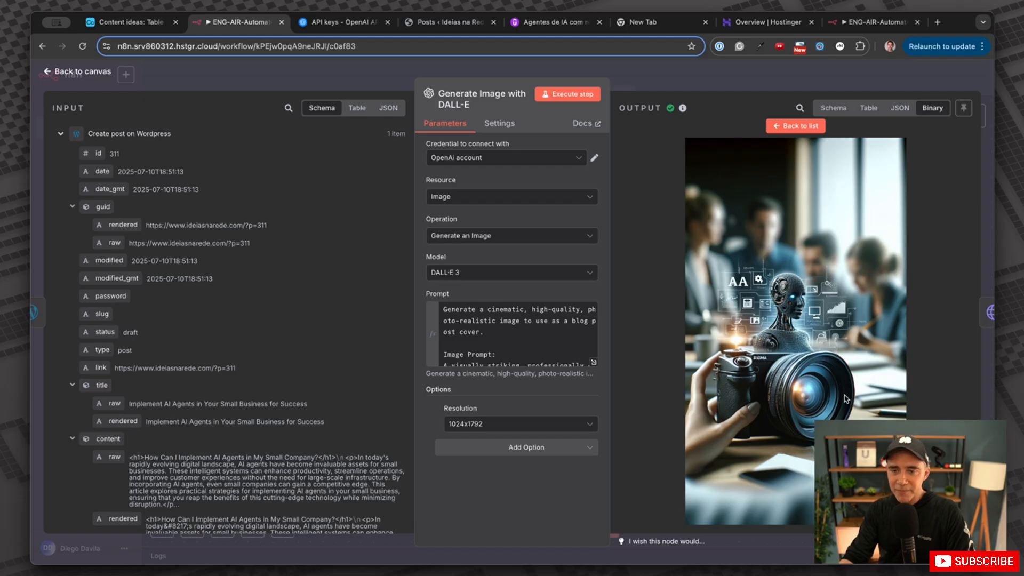
click(783, 127)
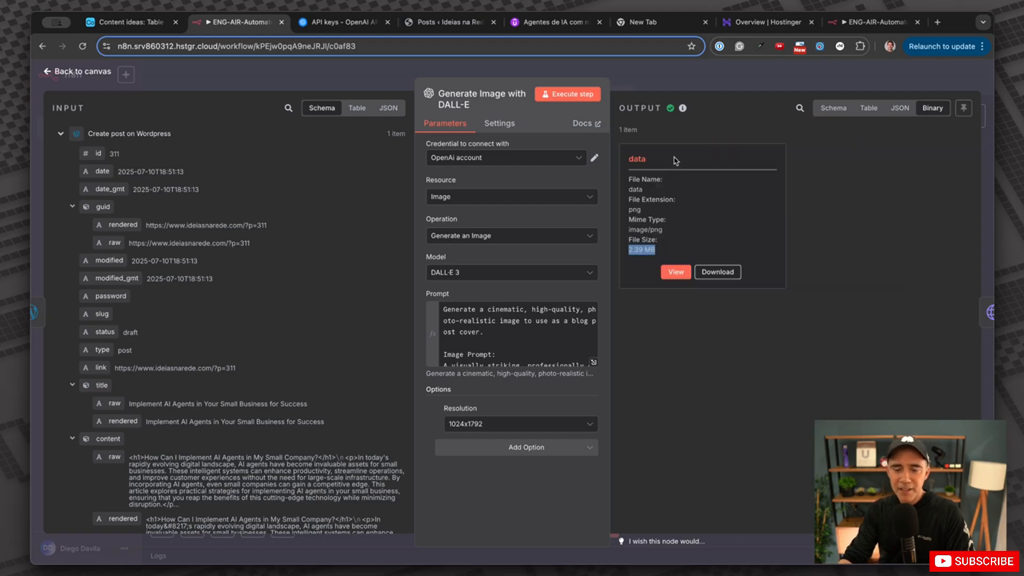
click(526, 81)
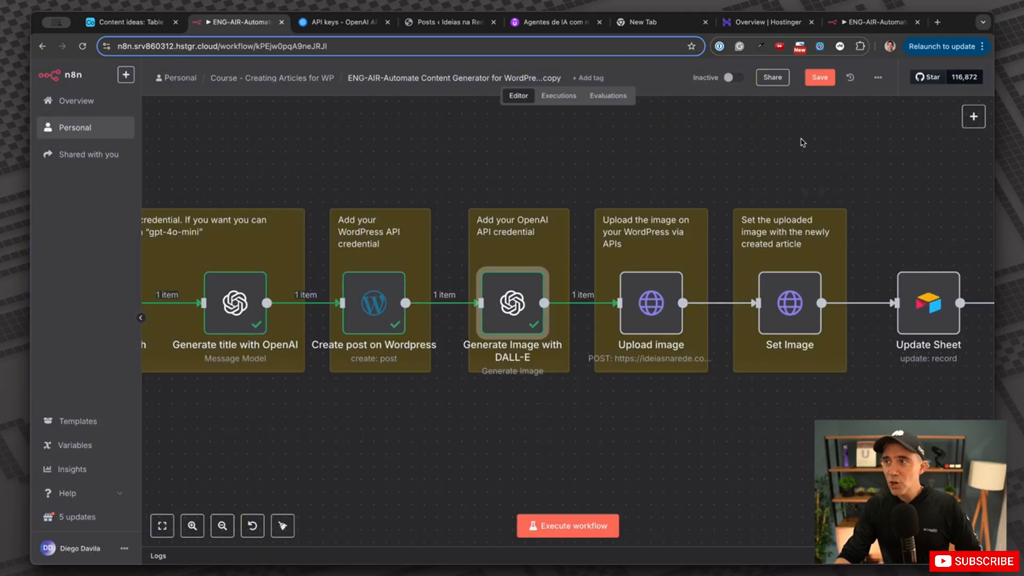
scroll(746, 248, right, 2)
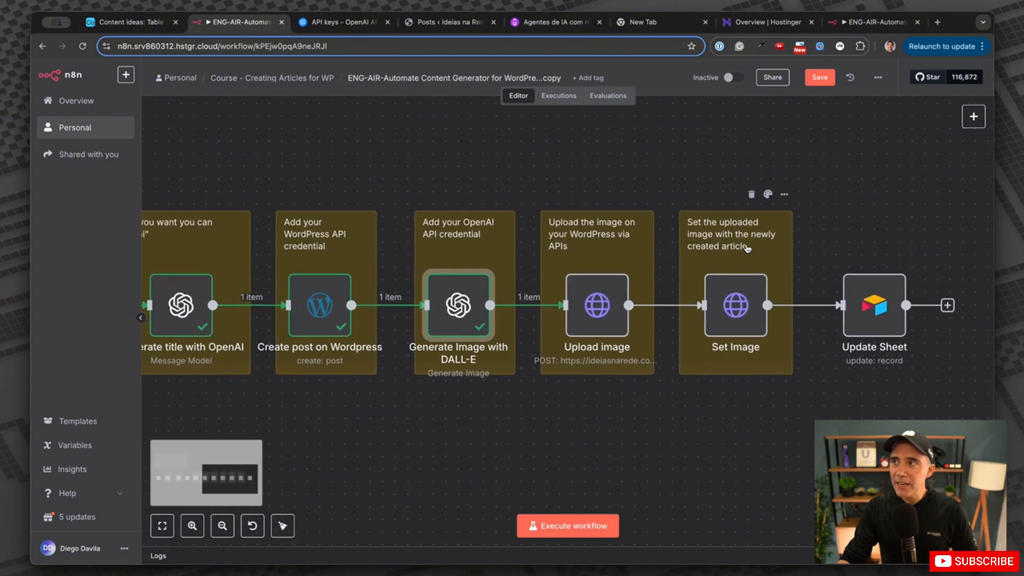
scroll(746, 248, right, 3)
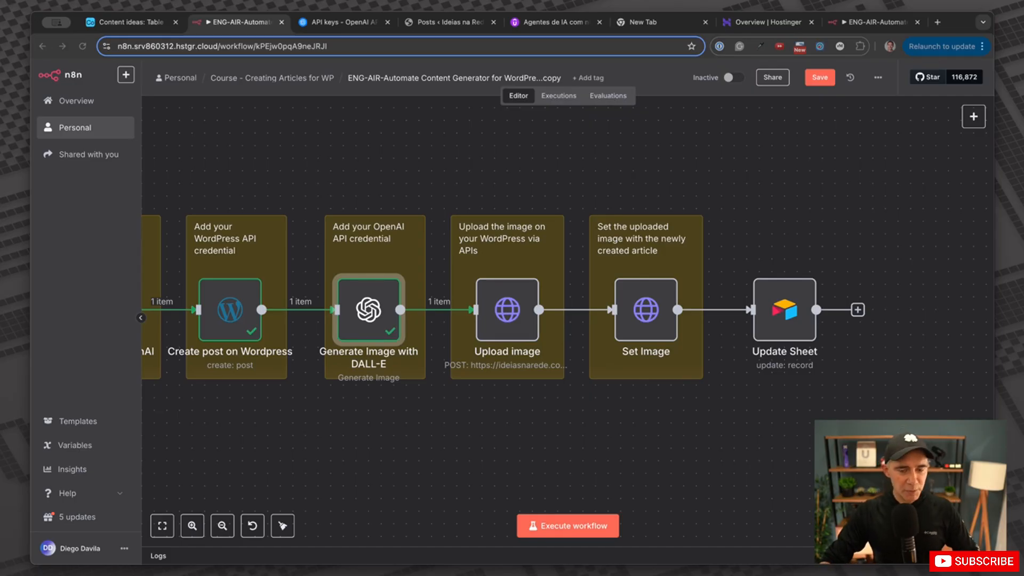
scroll(568, 320, down, 1)
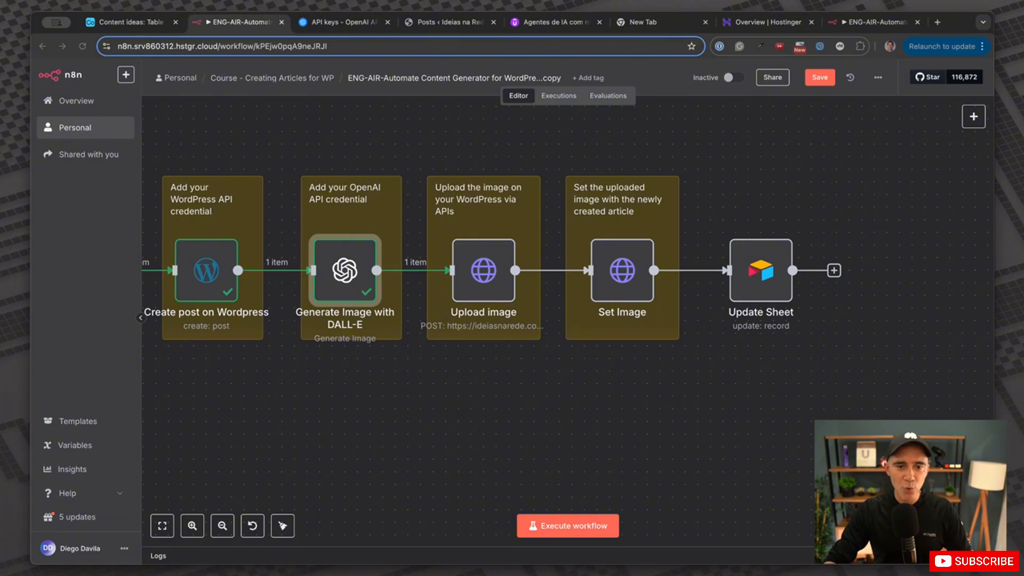
Open Upload image and keep Wordpress API with the IdeiasnaRede.com credential.
double_click(484, 270)
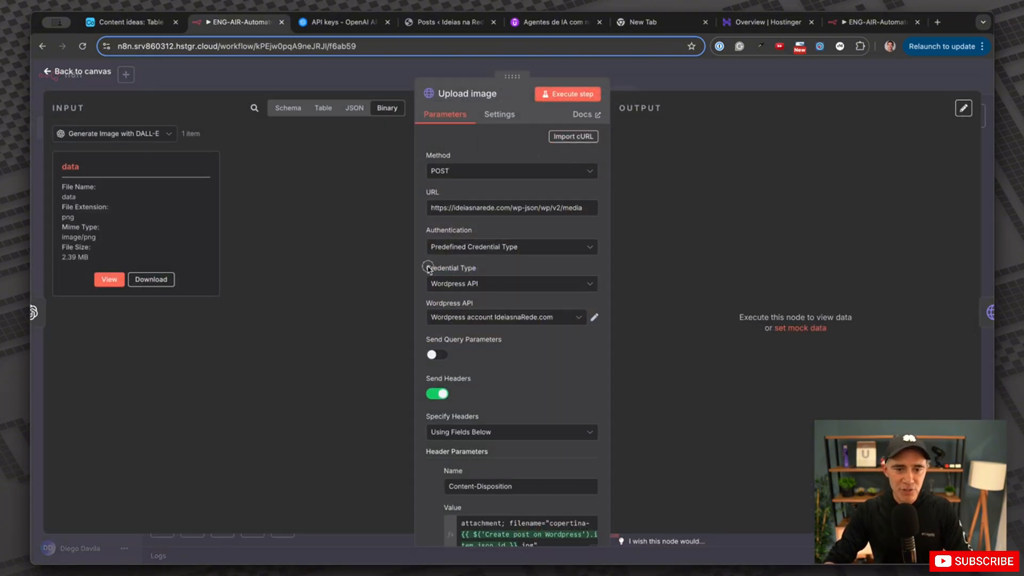
click(477, 285)
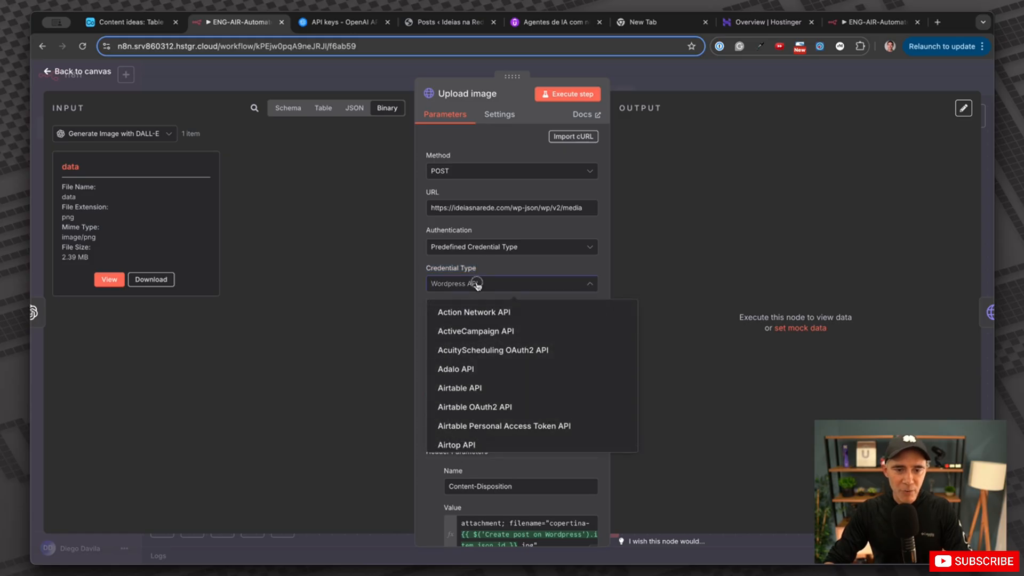
click(464, 287)
click(477, 319)
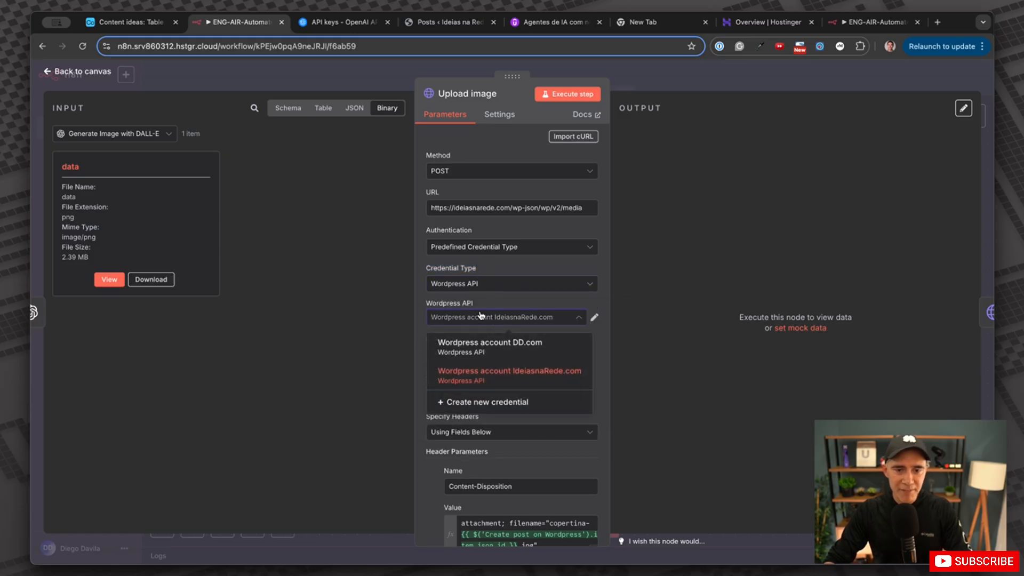
click(496, 376)
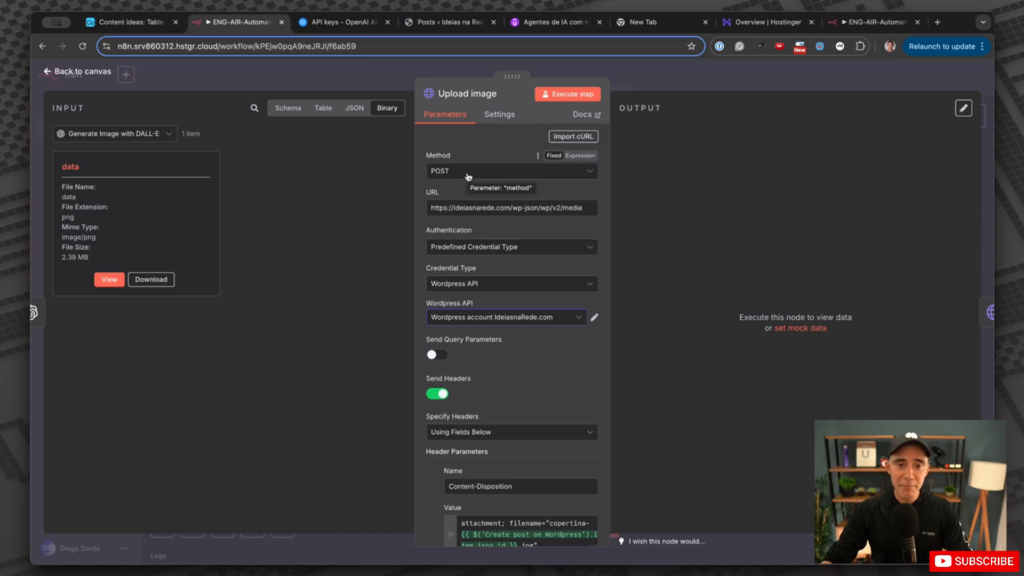
Inspect the /wp-json/wp/v2/media upload URL, leaving its domain unchanged.
double_click(434, 192)
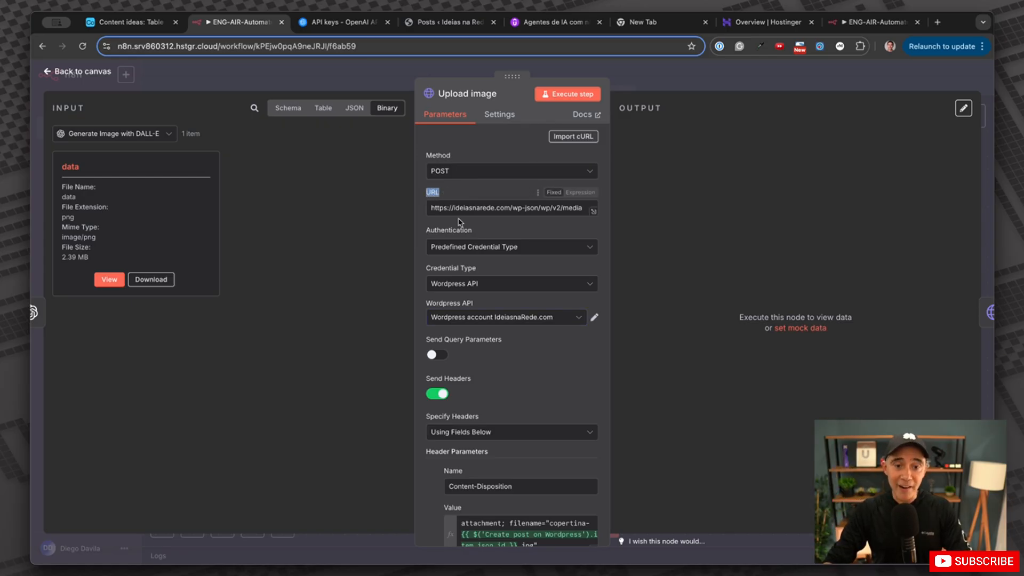
drag(510, 208, 453, 214)
key(super+c)
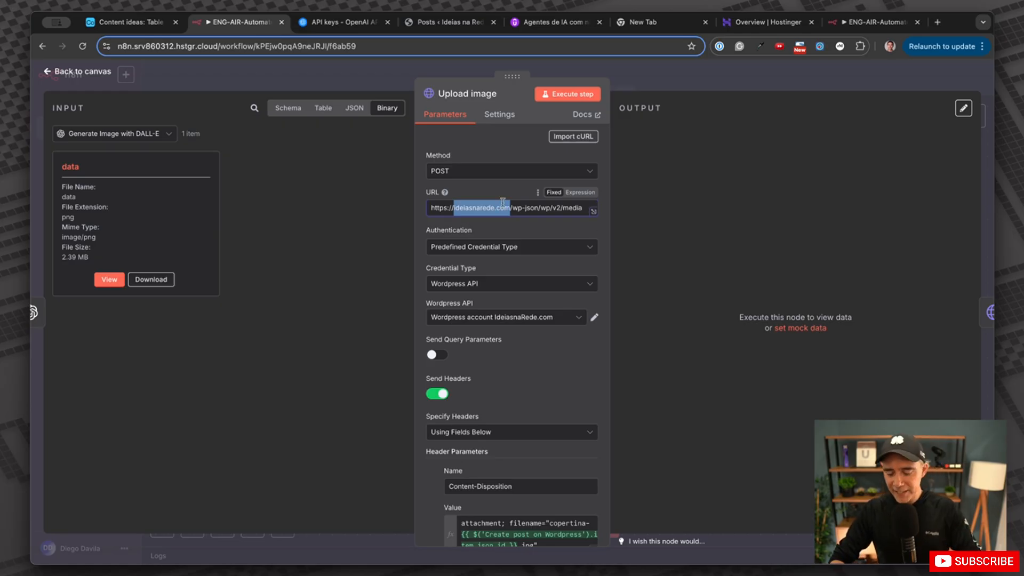
key(BackSpace)
key(super+v)
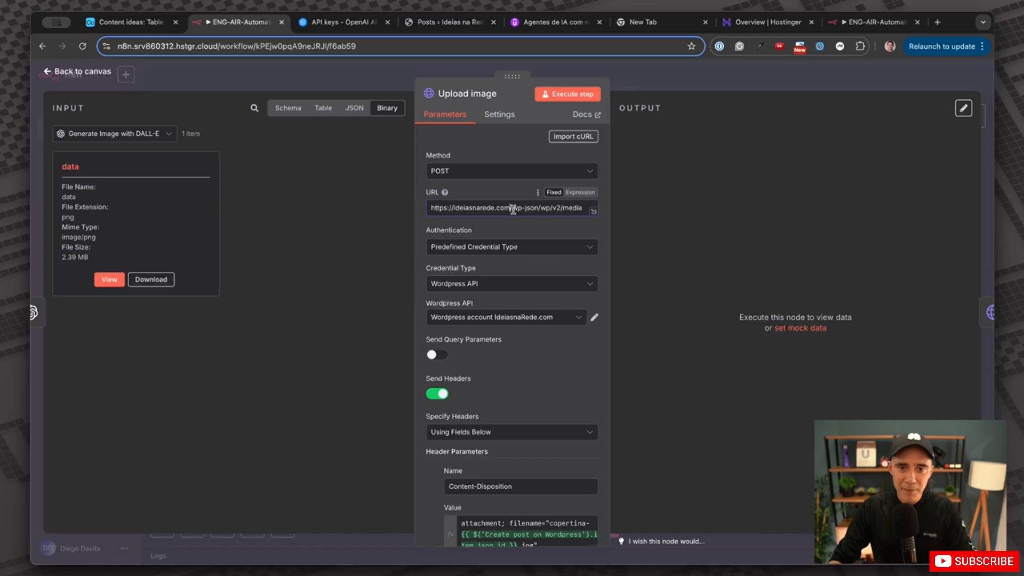
drag(513, 208, 583, 208)
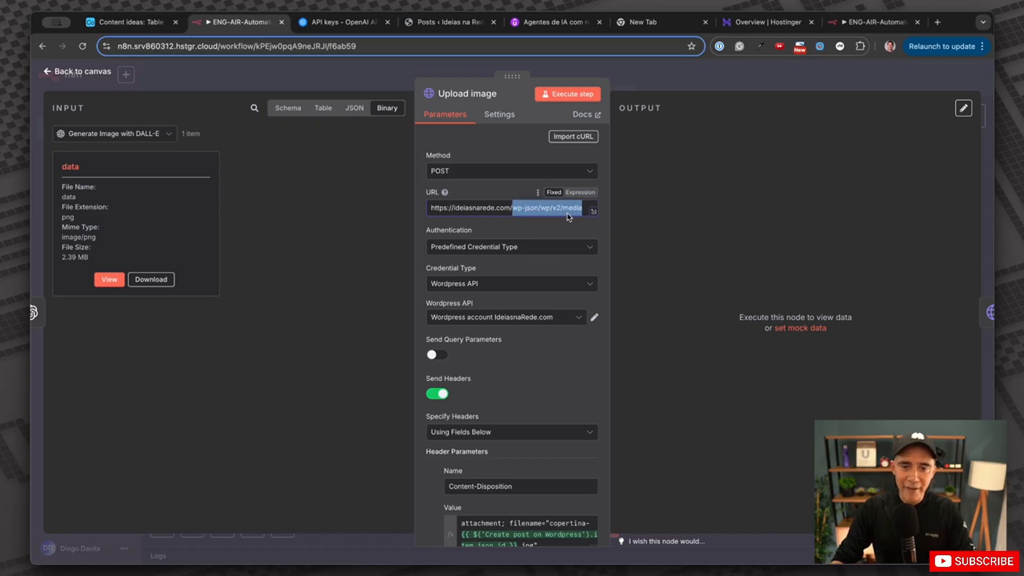
click(566, 213)
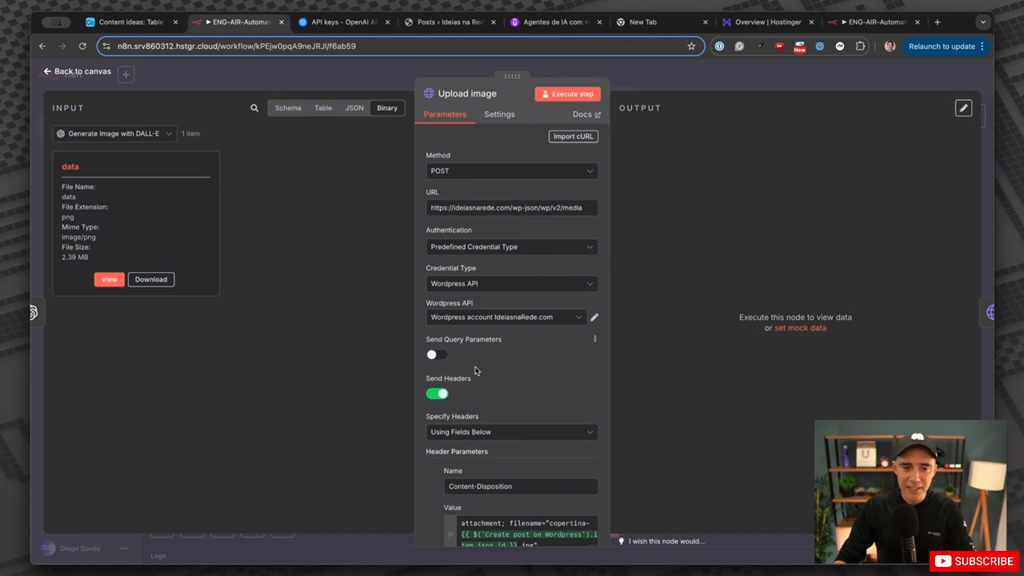
Switch the Upload image input to Schema view and drag mimeType toward the header value.
scroll(486, 368, down, 2)
scroll(486, 368, down, 4)
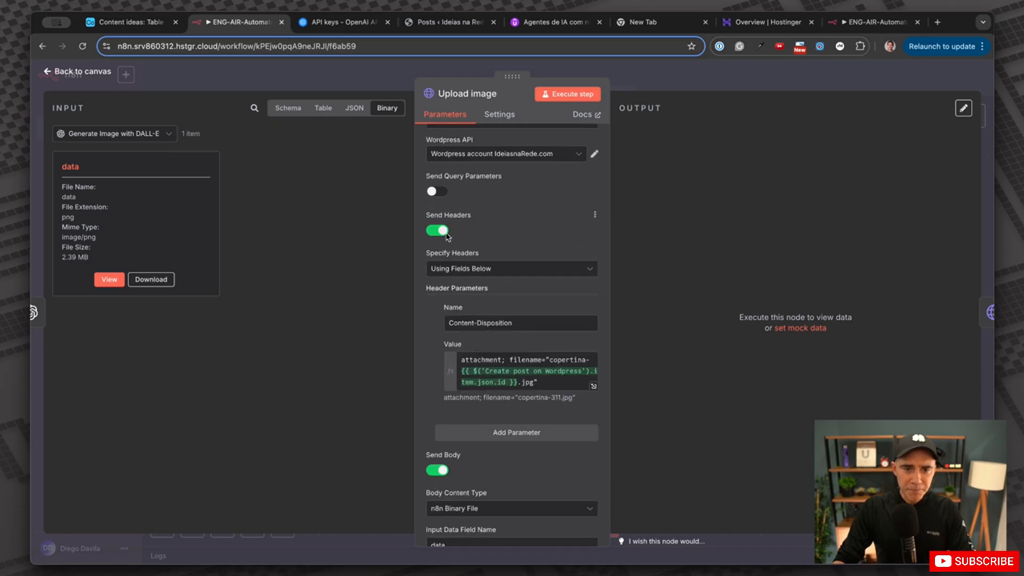
drag(431, 217, 471, 219)
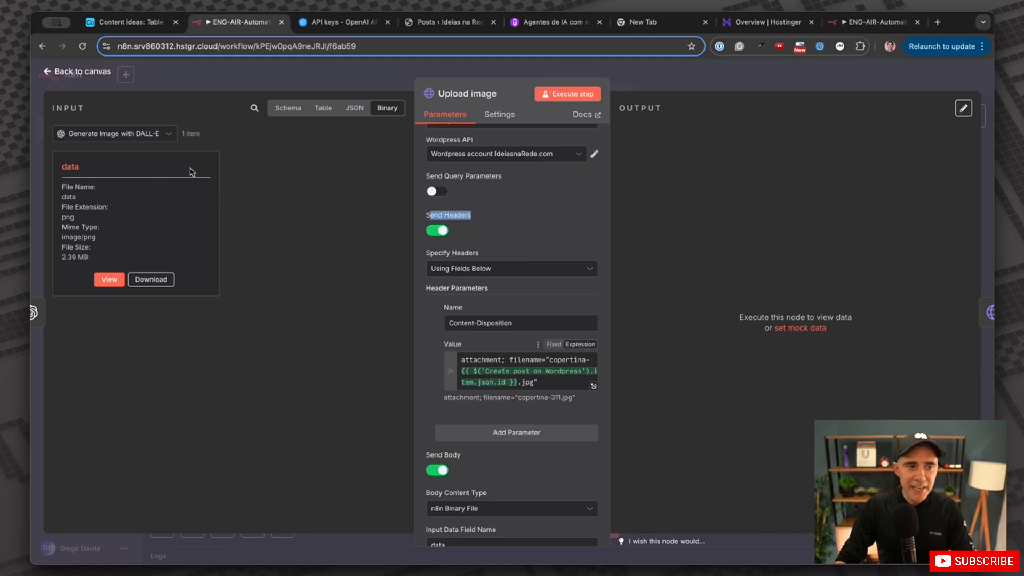
click(277, 110)
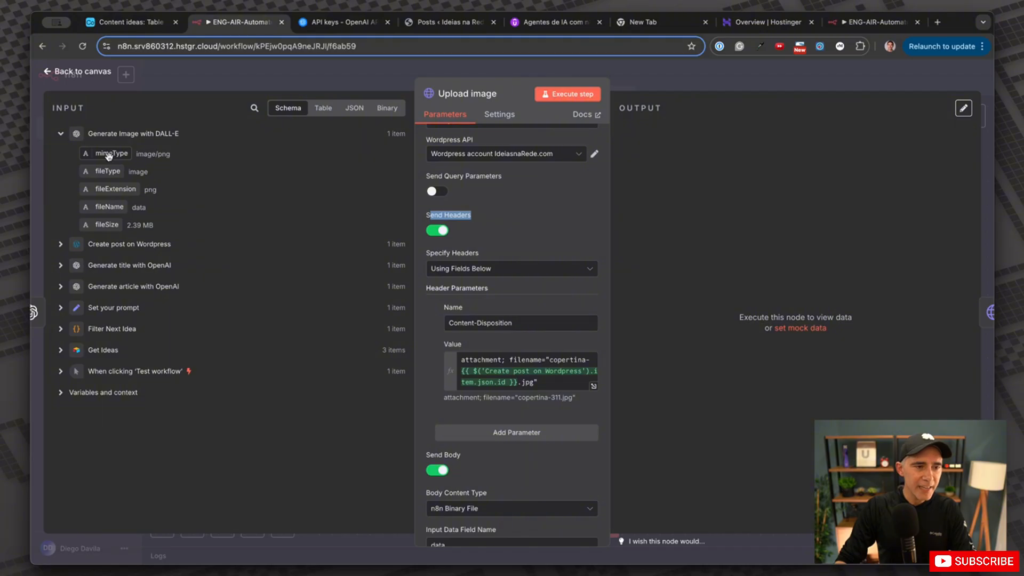
drag(113, 155, 509, 367)
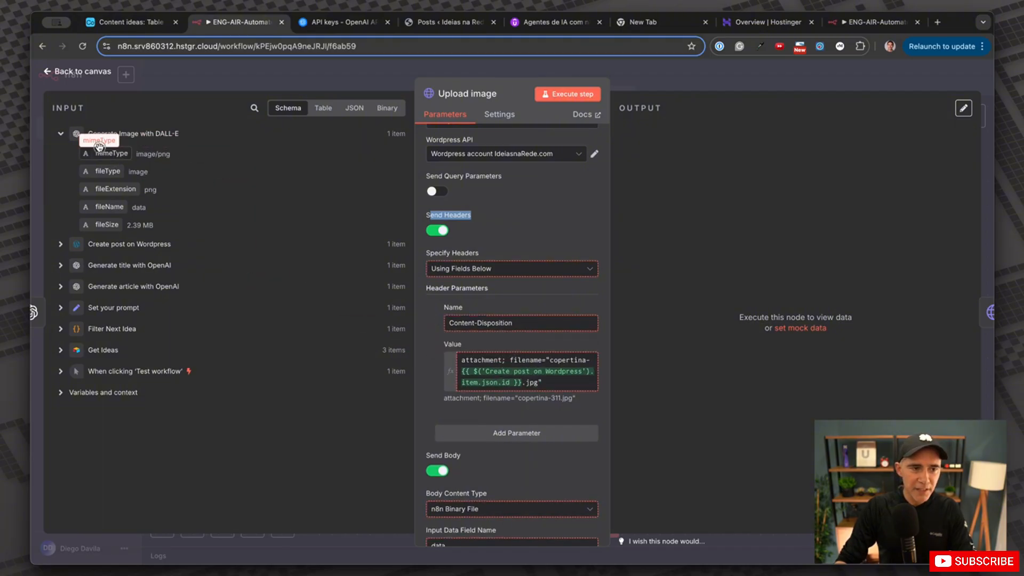
scroll(587, 332, down, 3)
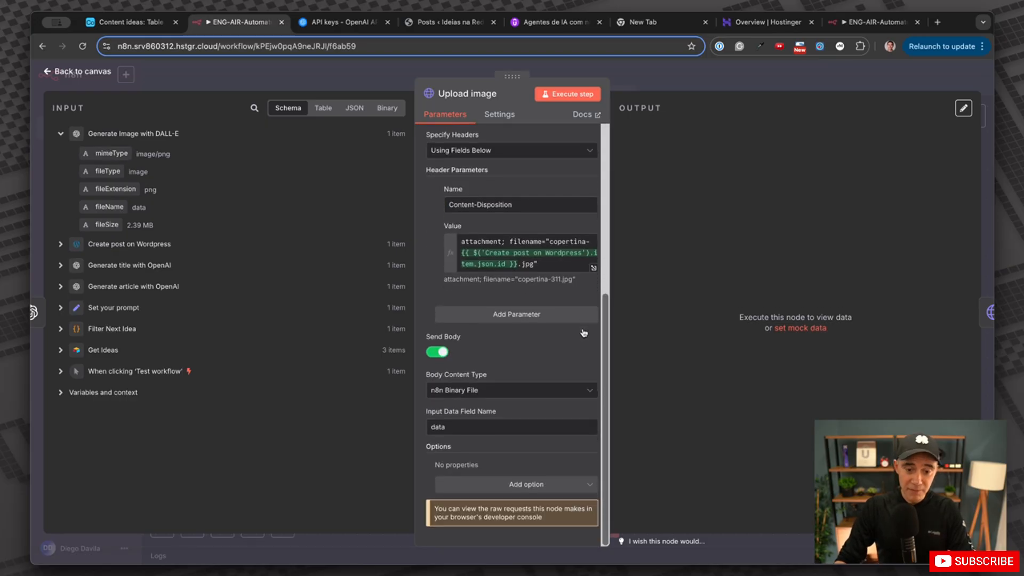
scroll(587, 333, up, 5)
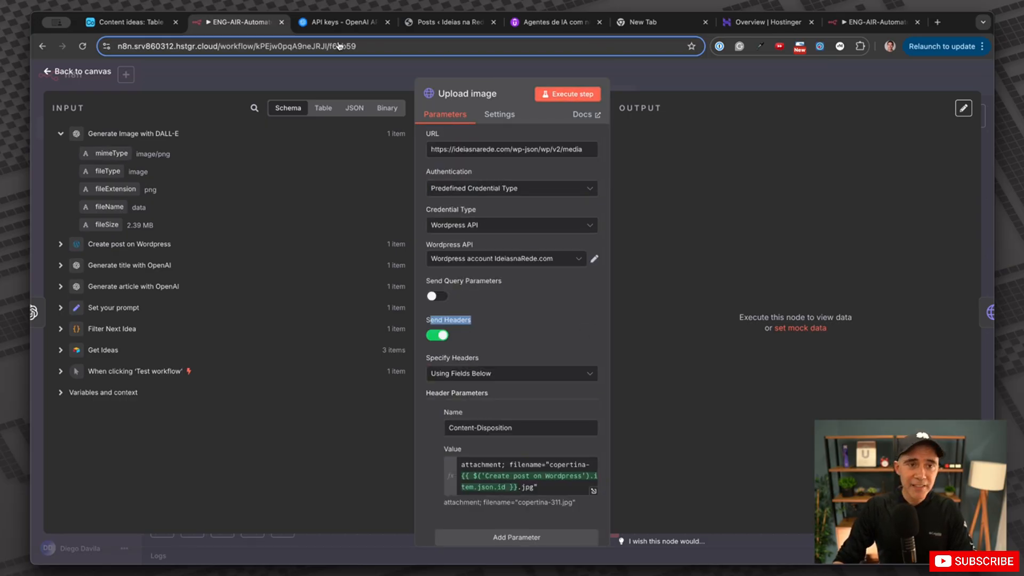
Check copertina-306 in the WordPress Media Library, then execute the Upload image step.
click(445, 22)
click(80, 209)
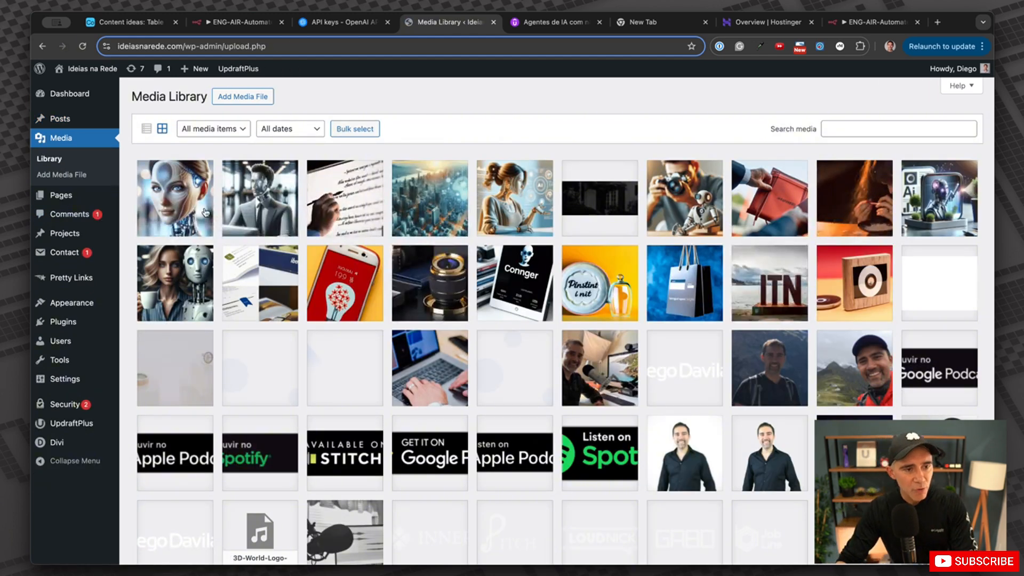
click(176, 198)
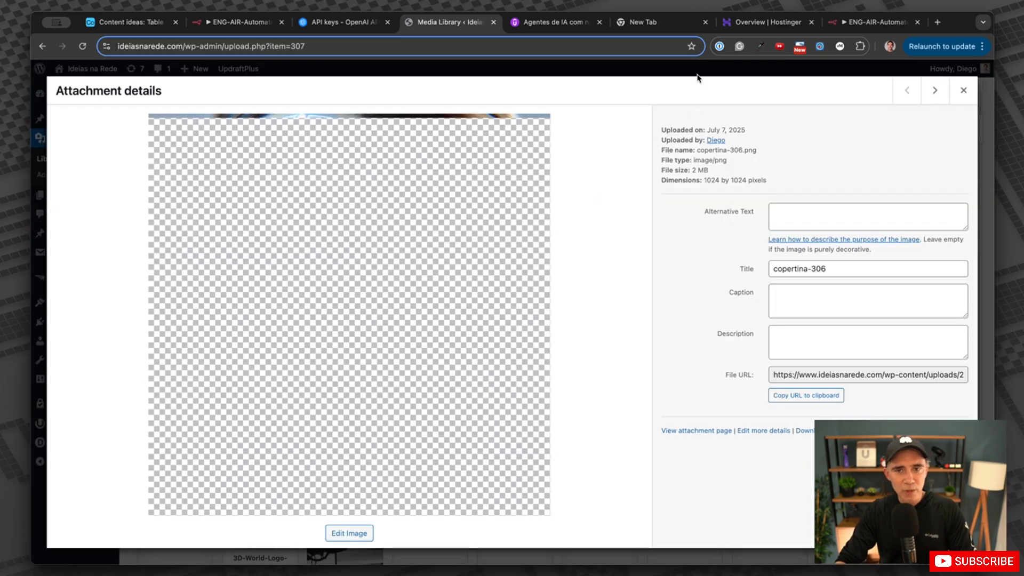
click(963, 90)
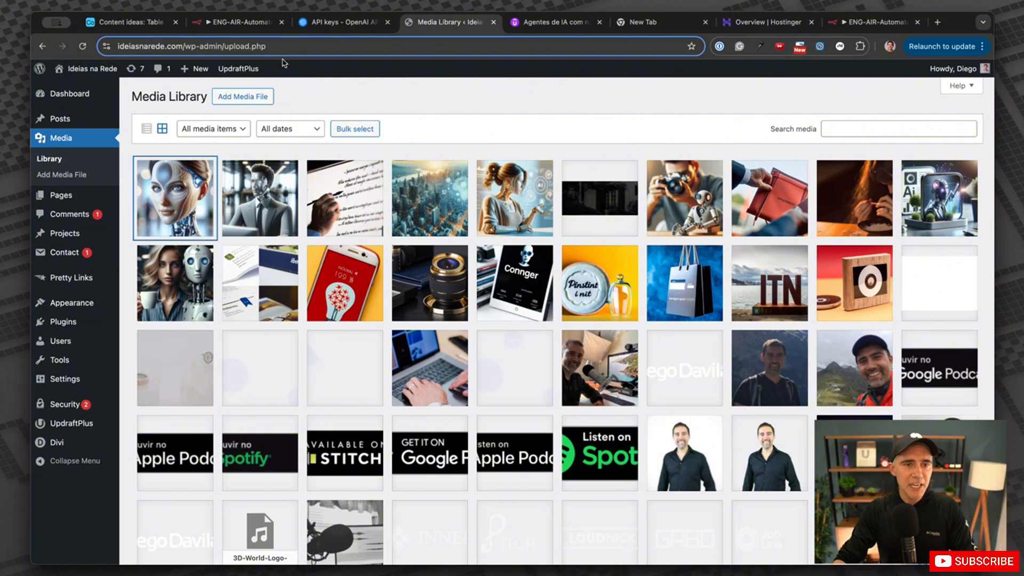
click(238, 21)
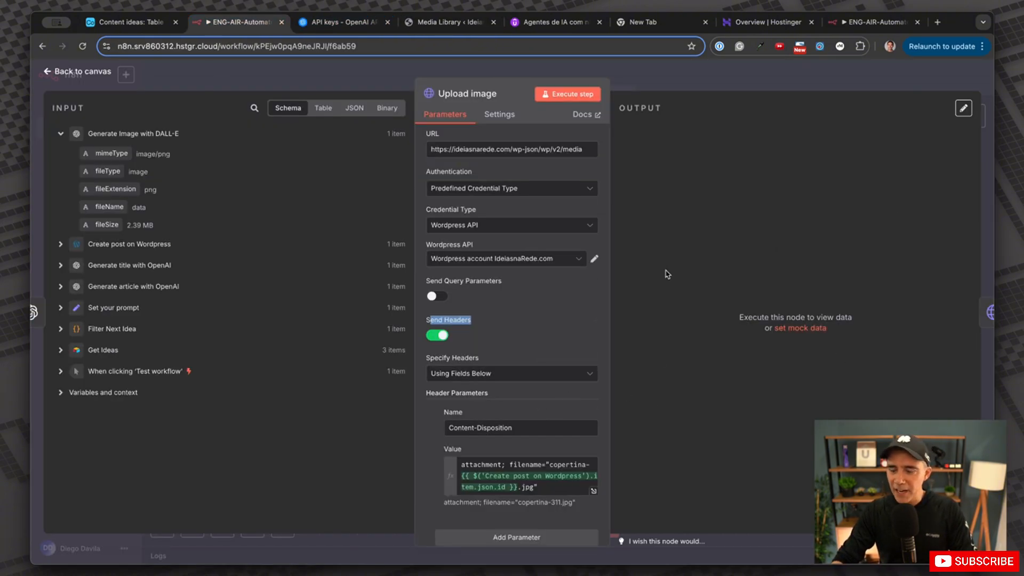
click(575, 94)
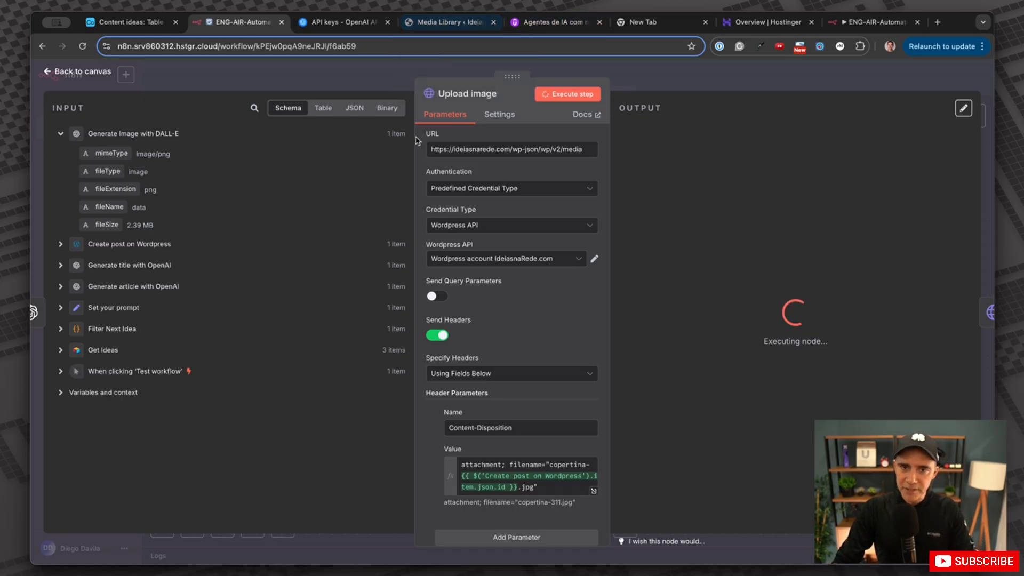
Reload the Media Library to confirm copertina-311 arrived, then close the Upload image panel.
click(447, 22)
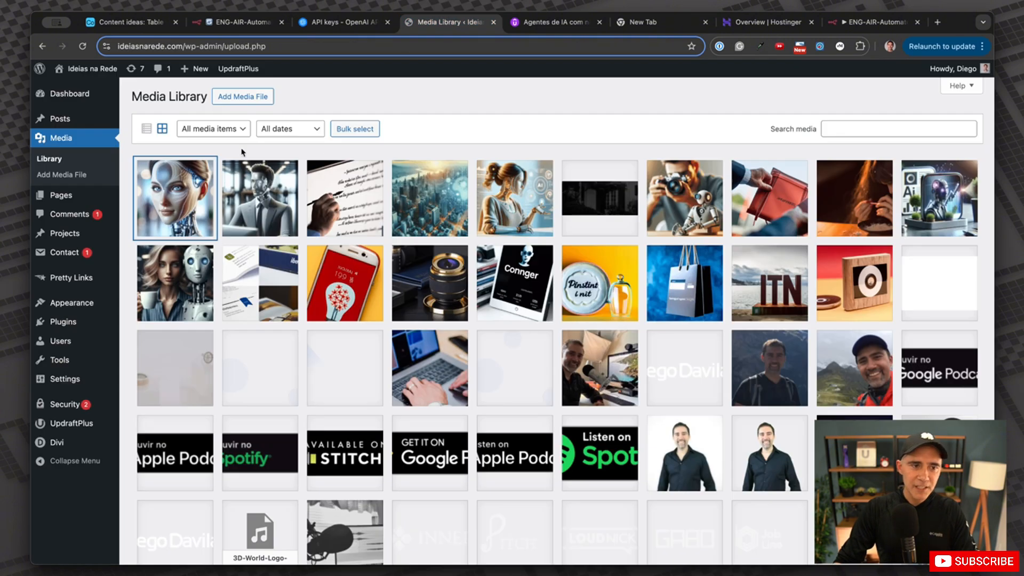
click(80, 46)
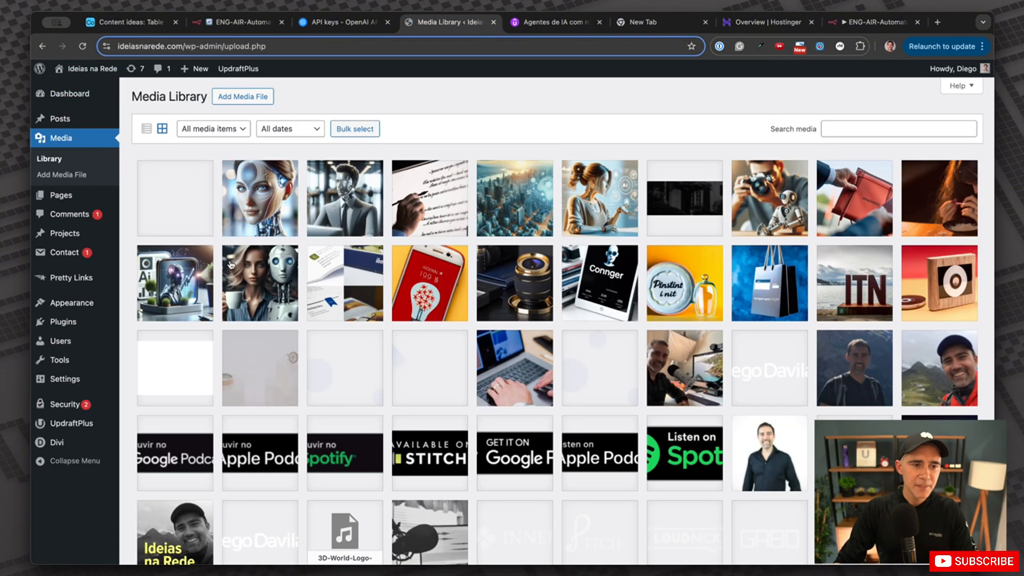
click(186, 193)
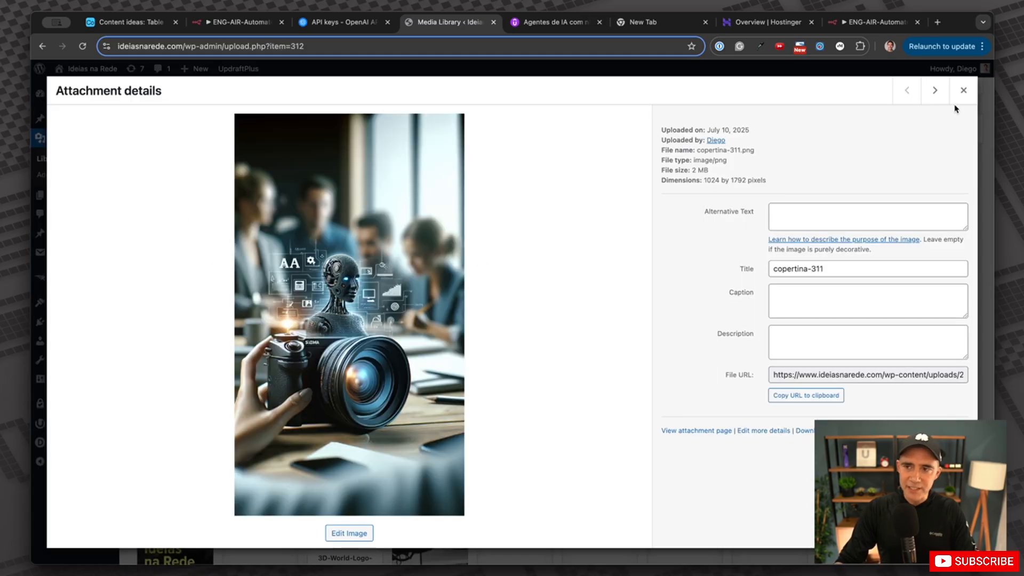
click(962, 91)
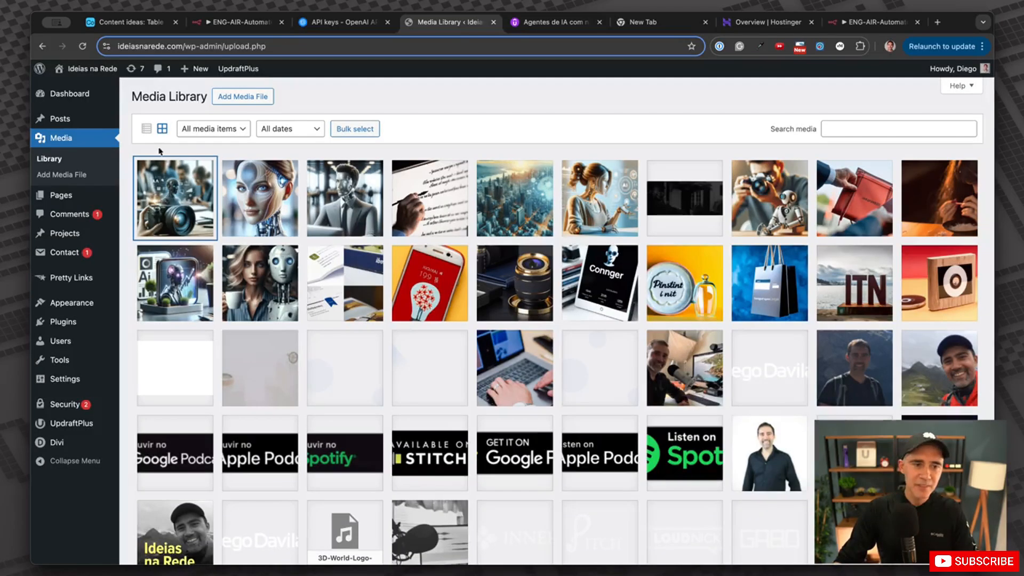
click(239, 22)
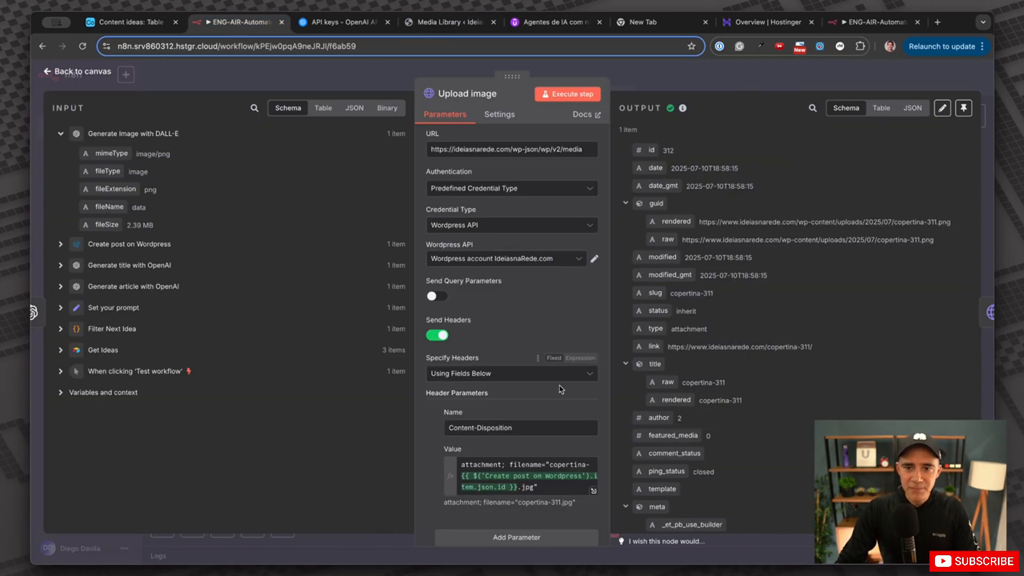
click(859, 73)
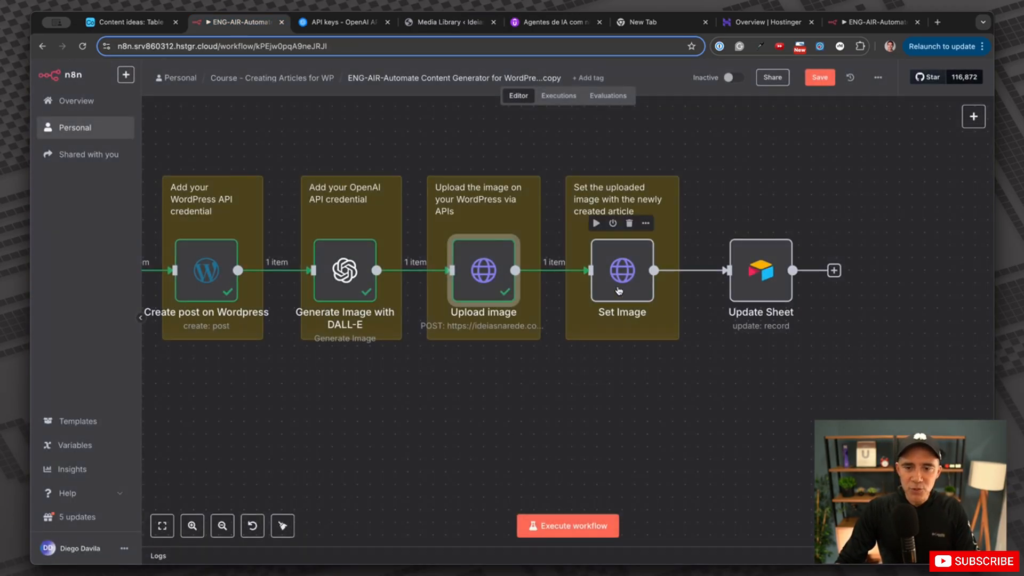
Review the Set Image request URL's site domain and post id expression.
double_click(621, 269)
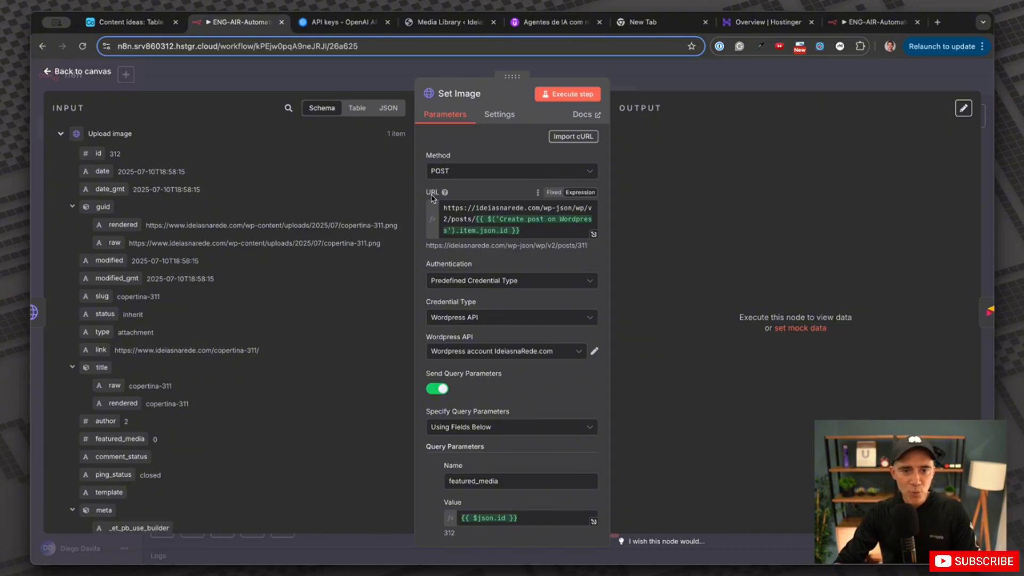
drag(473, 213, 536, 208)
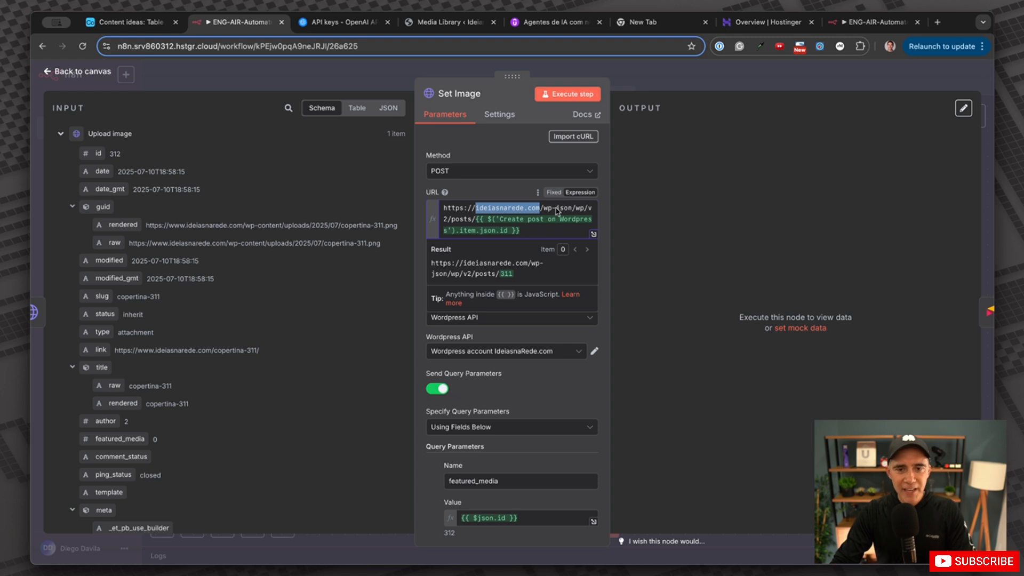
click(515, 197)
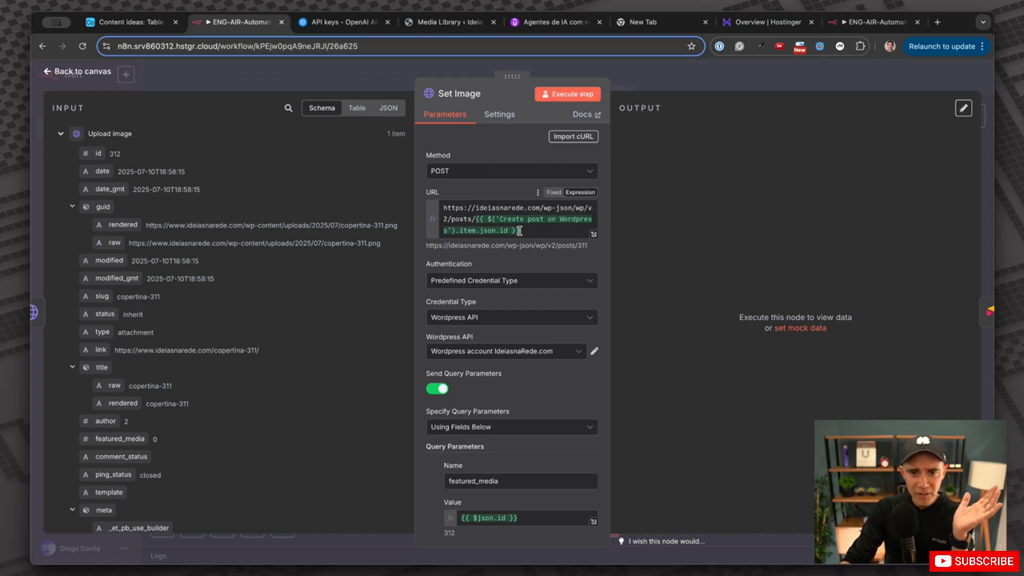
drag(520, 231, 485, 219)
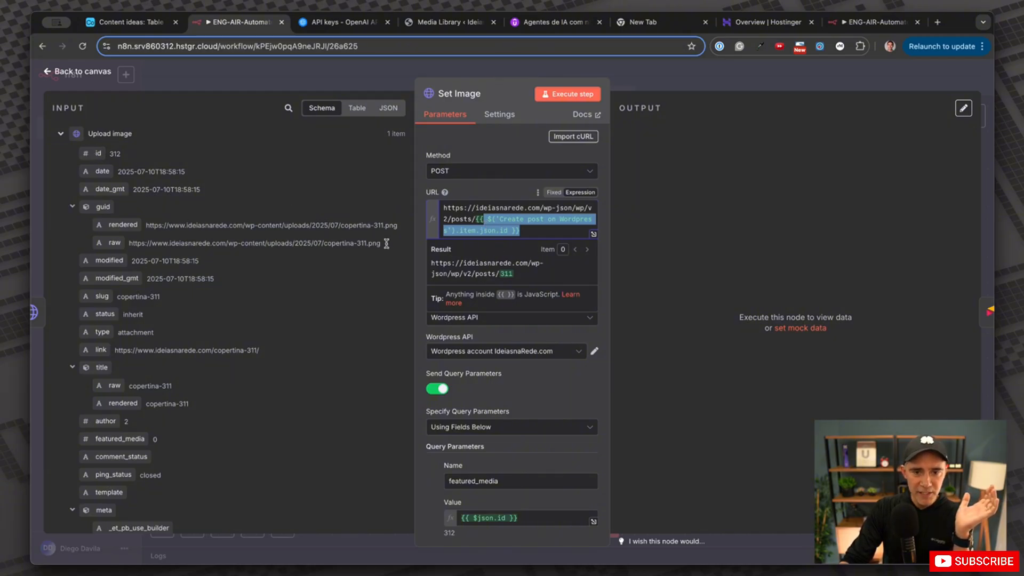
click(642, 240)
scroll(515, 279, down, 2)
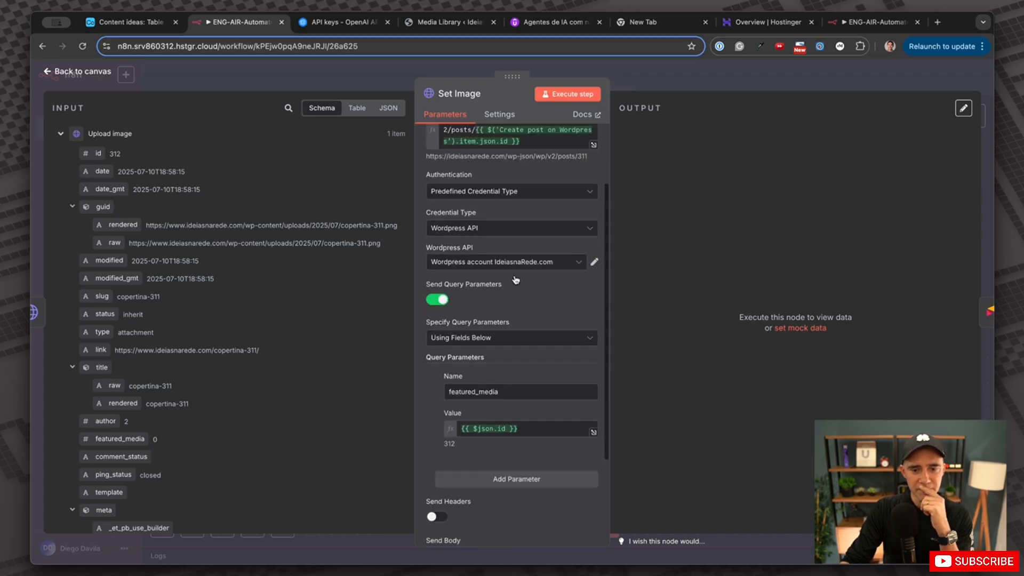
Execute Set Image to make media 312 the featured image of post 311.
click(577, 95)
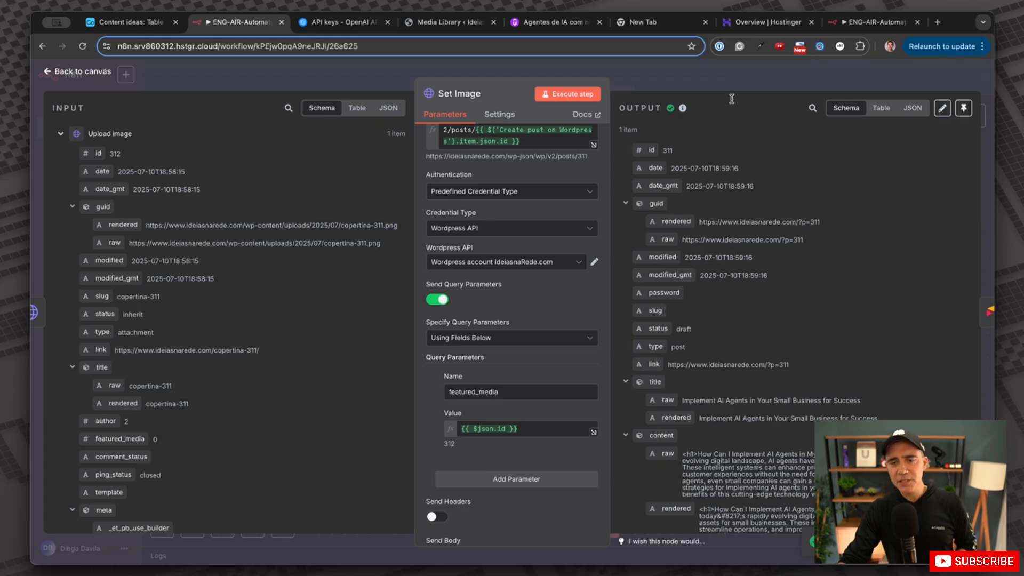
click(796, 78)
click(445, 22)
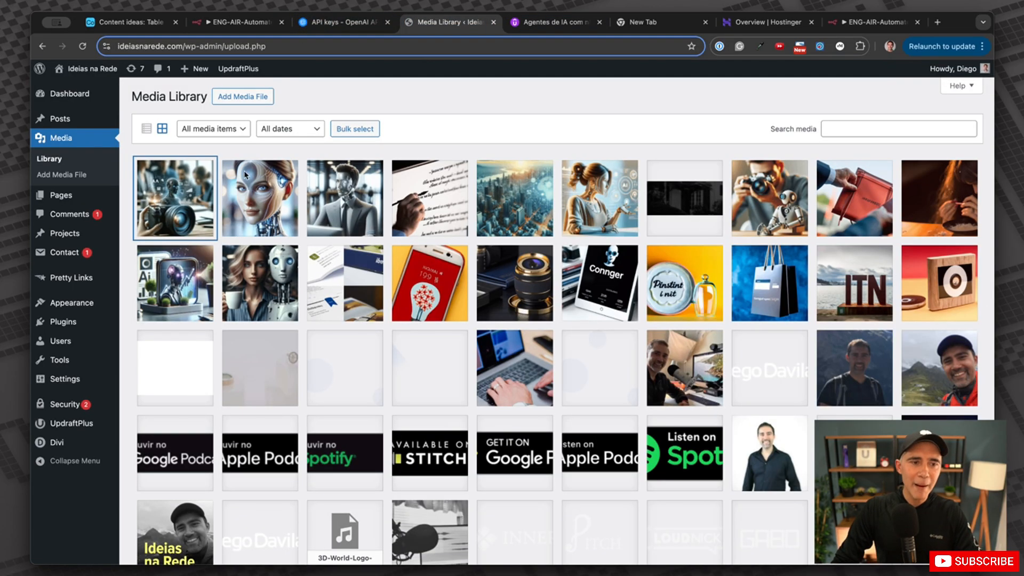
Preview the draft post 'Implement AI Agents in Your Small Business for Success' from All Posts.
click(62, 119)
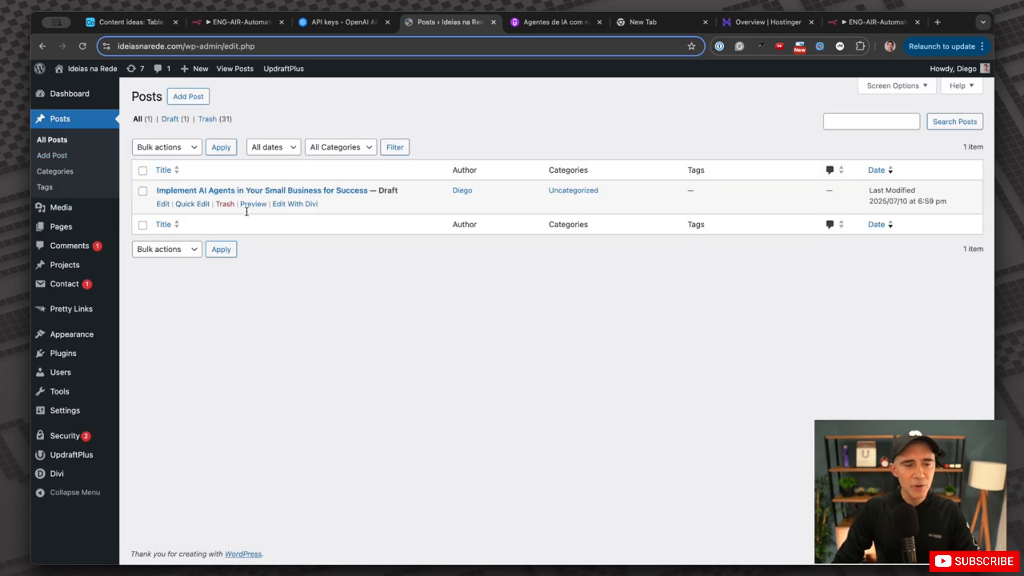
click(264, 205)
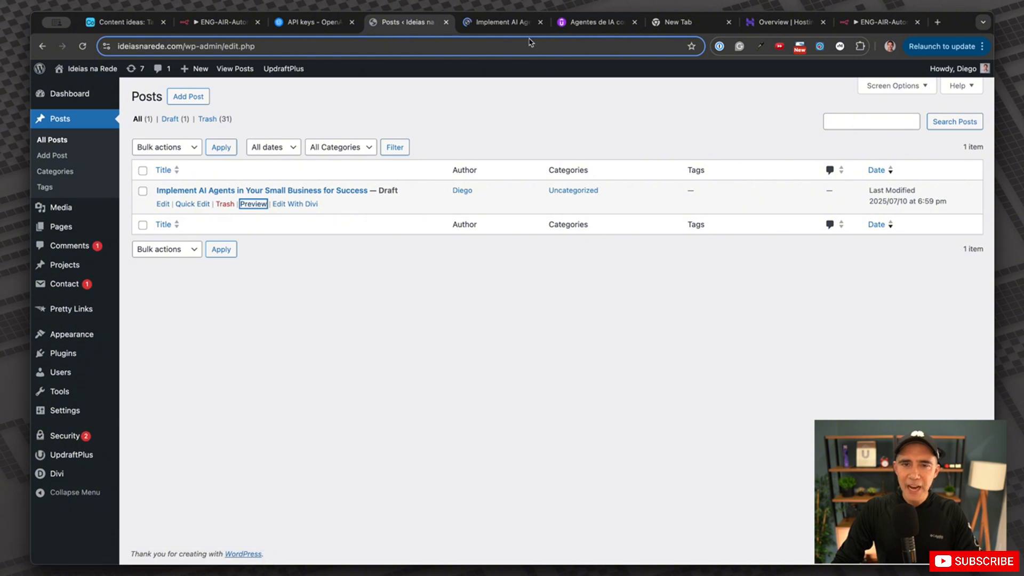
click(507, 25)
scroll(612, 276, down, 1)
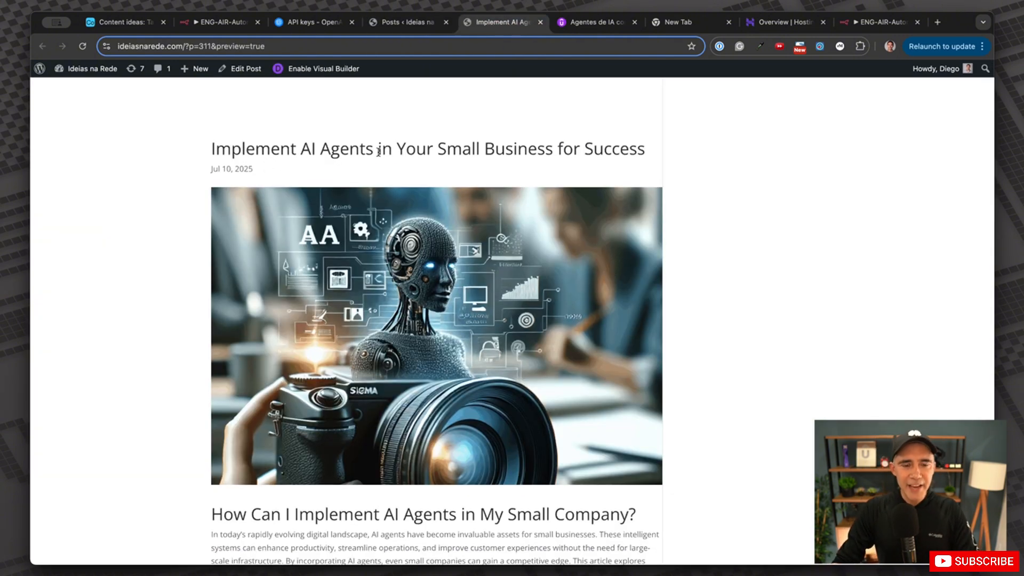
scroll(607, 176, down, 5)
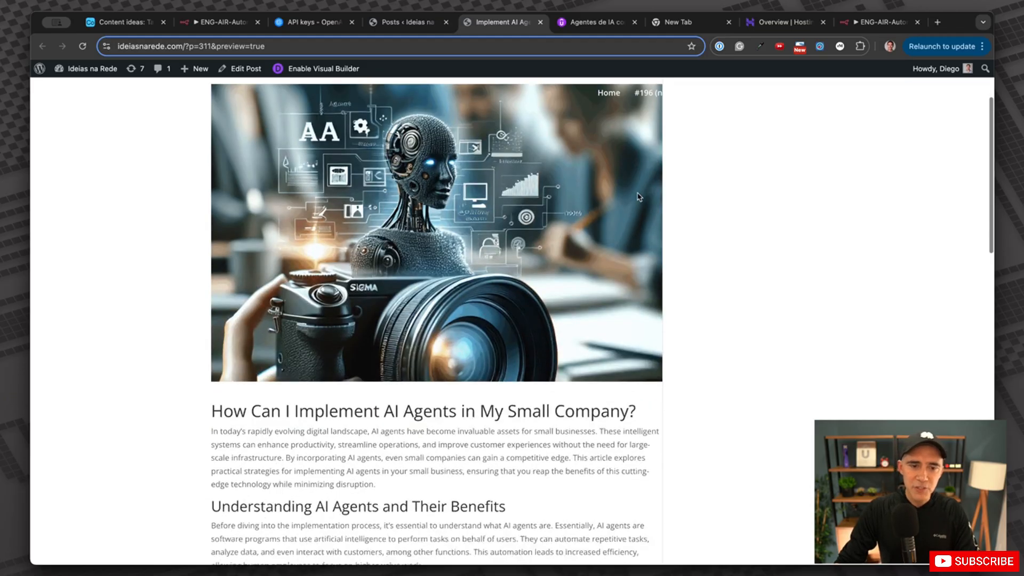
scroll(495, 263, up, 2)
scroll(520, 326, down, 5)
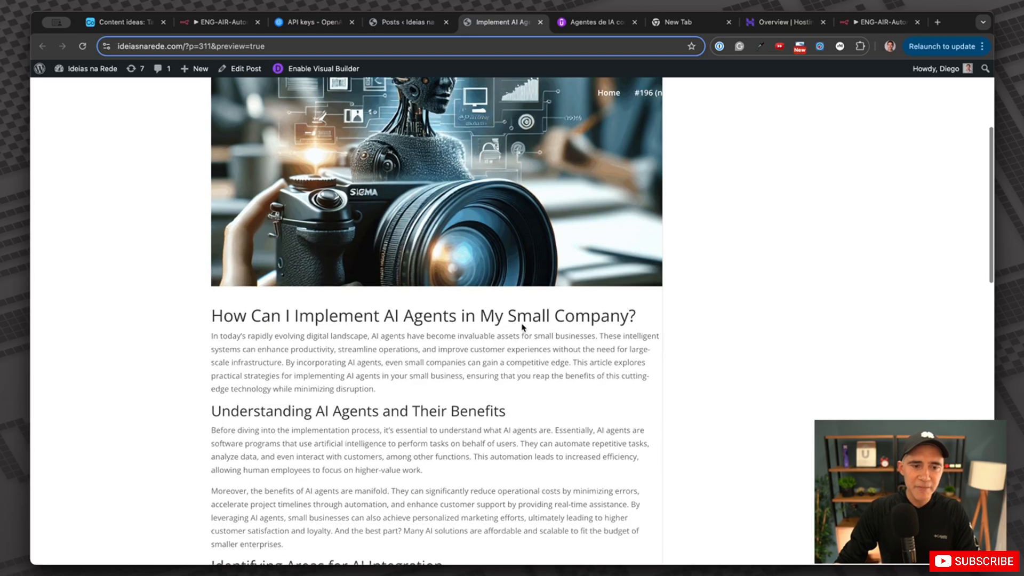
Scroll through the preview checking the camera cover image, article text and FAQ section.
drag(315, 287, 621, 285)
scroll(613, 286, down, 6)
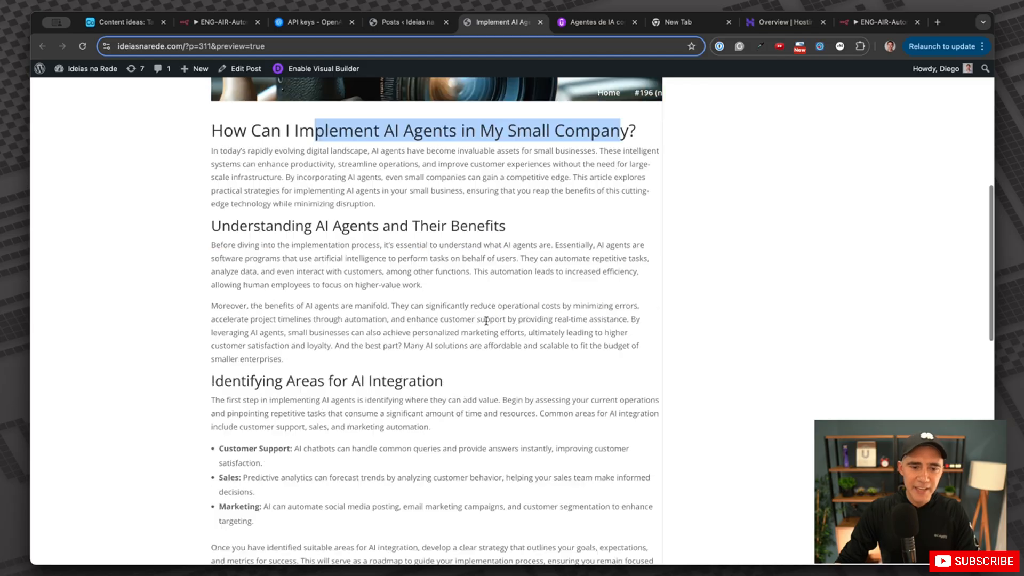
scroll(373, 240, up, 2)
drag(265, 225, 489, 226)
drag(292, 380, 443, 381)
scroll(437, 368, down, 10)
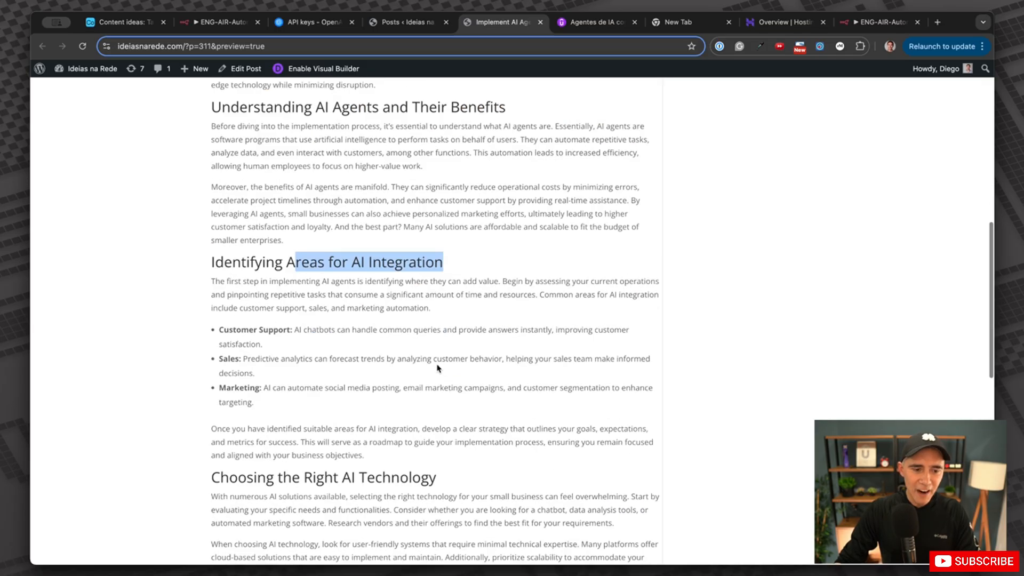
scroll(365, 359, down, 3)
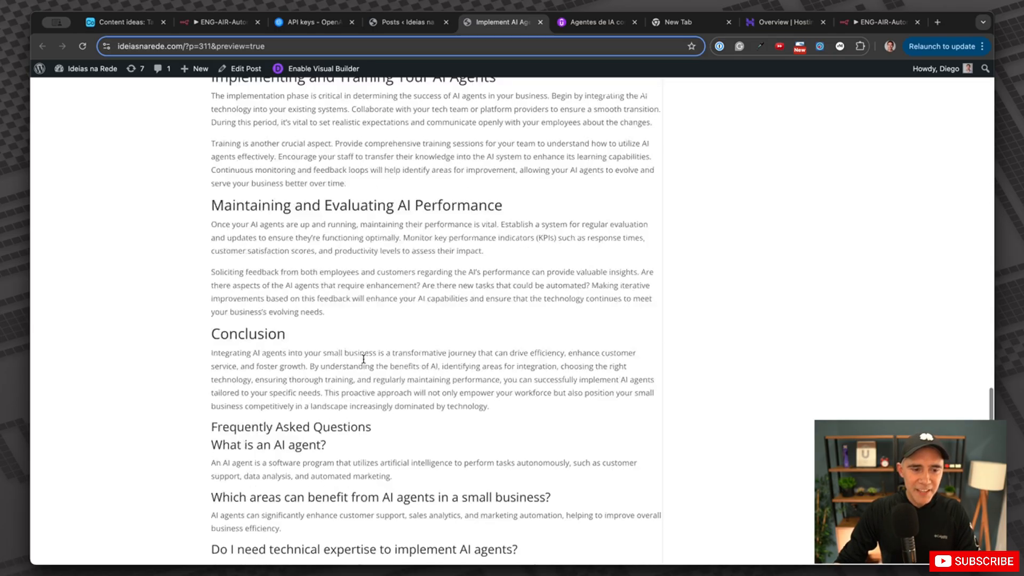
scroll(360, 359, up, 4)
scroll(352, 360, down, 5)
drag(202, 364, 391, 372)
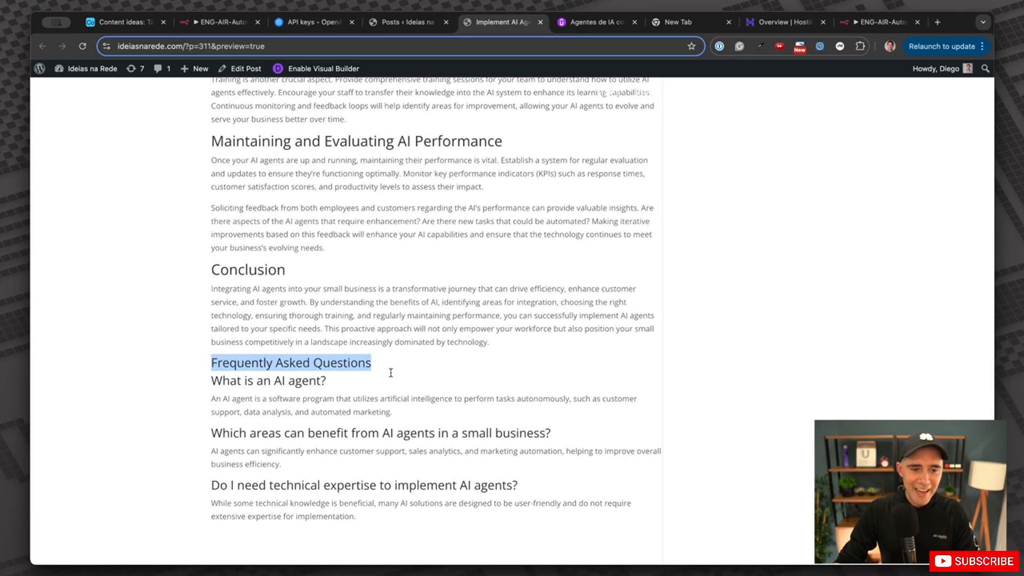
click(389, 370)
scroll(389, 368, up, 15)
scroll(389, 366, up, 4)
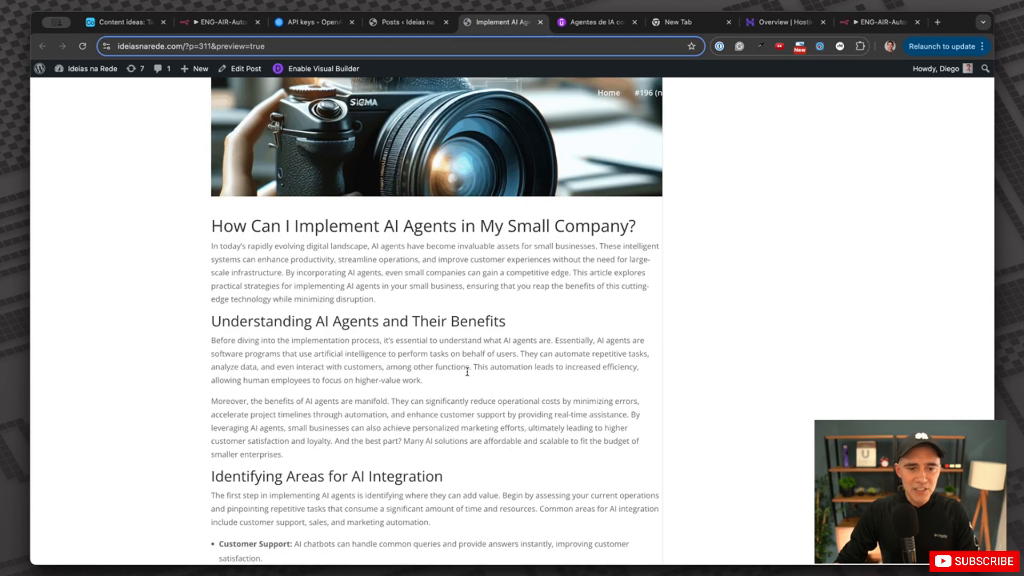
scroll(466, 373, up, 5)
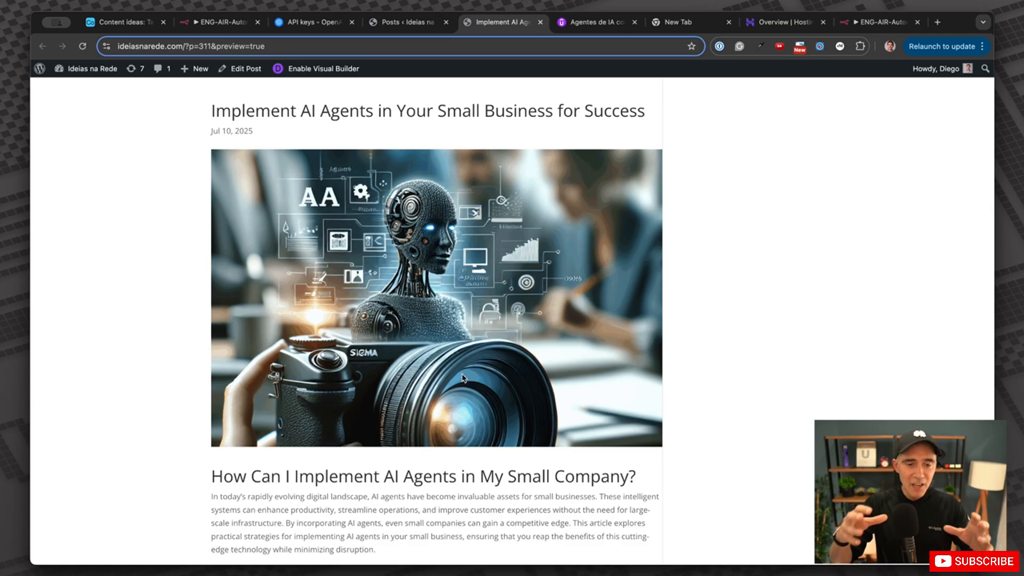
scroll(636, 382, down, 4)
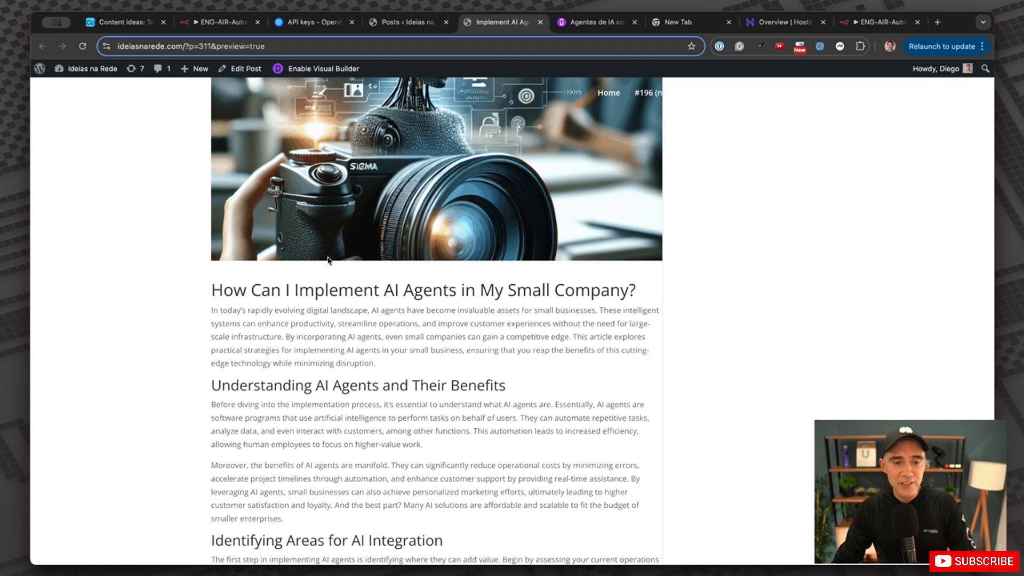
scroll(336, 245, down, 4)
scroll(322, 335, down, 2)
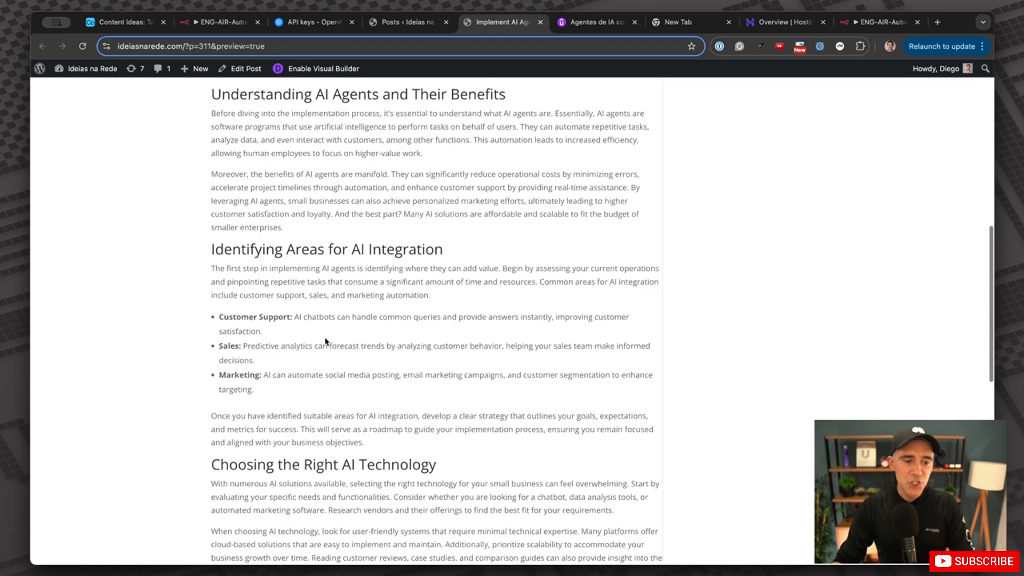
scroll(325, 341, down, 1)
scroll(322, 286, up, 5)
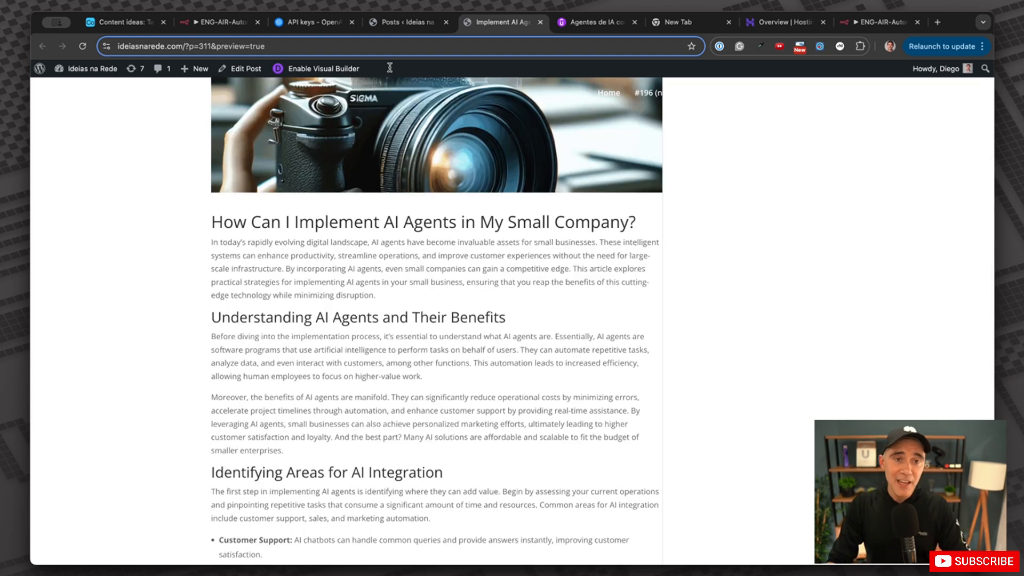
click(405, 22)
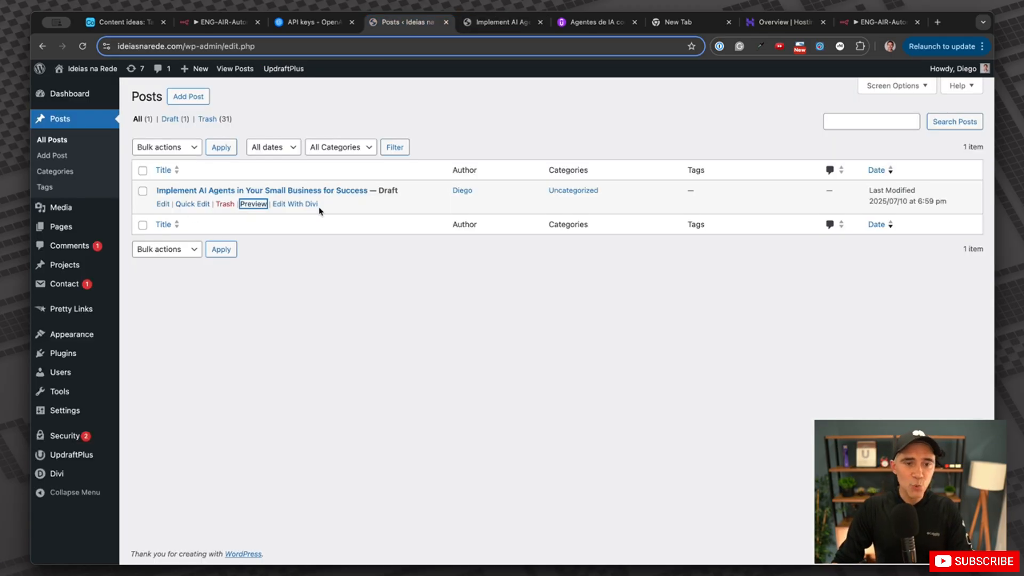
click(501, 22)
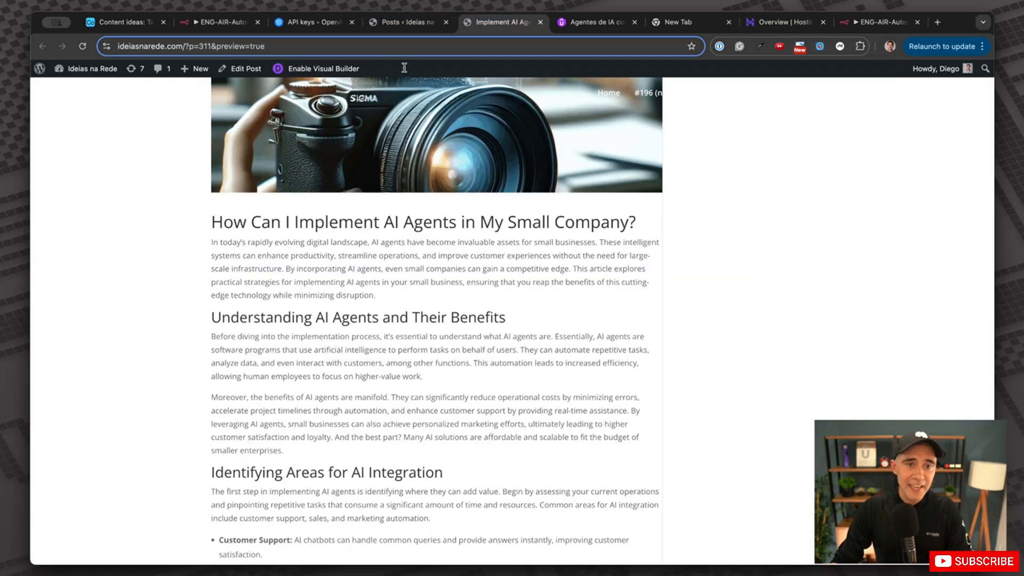
click(406, 22)
Open draft post 311 in the editor and publish it.
click(164, 206)
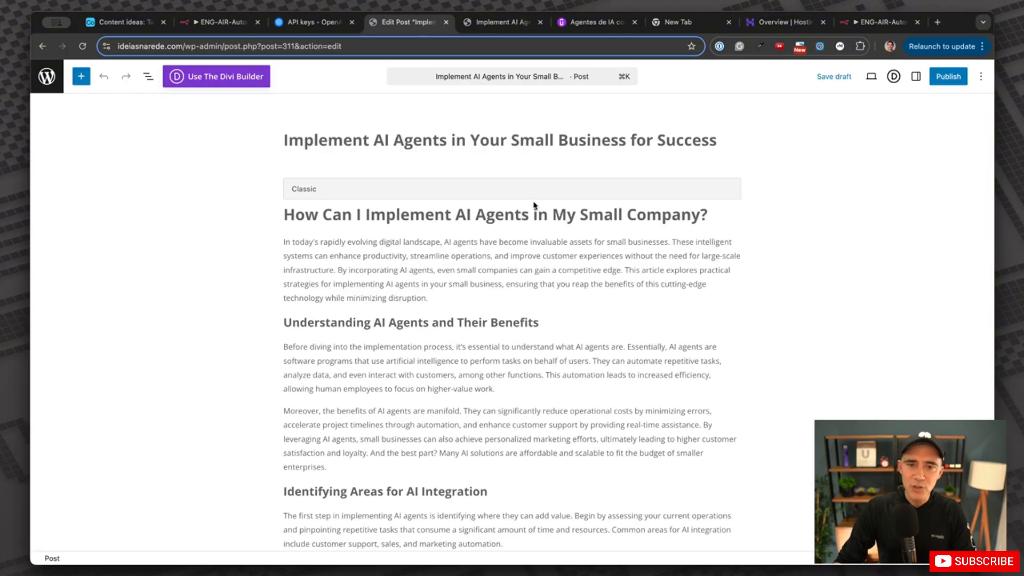
scroll(496, 257, down, 10)
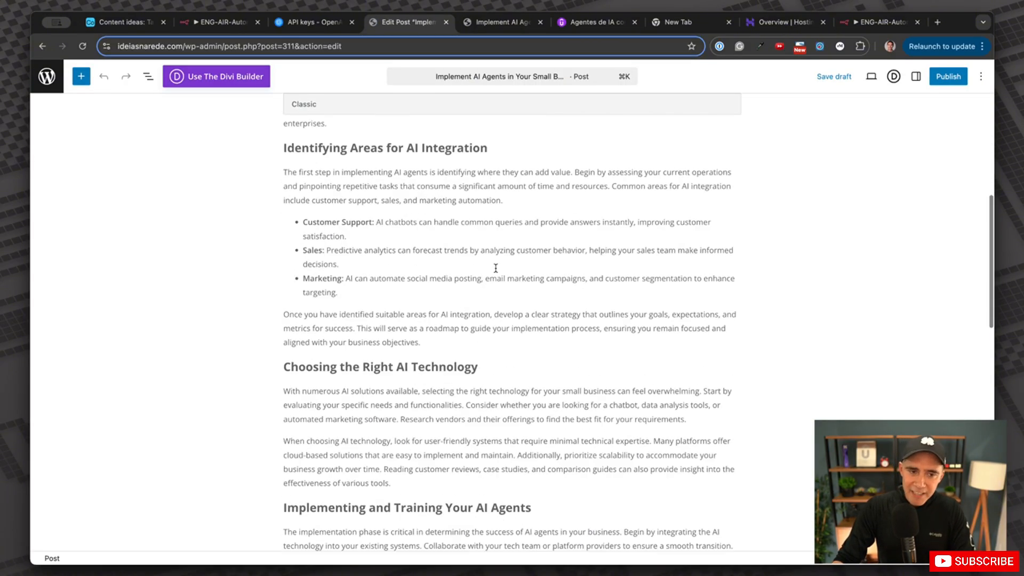
scroll(424, 288, down, 4)
scroll(422, 282, up, 12)
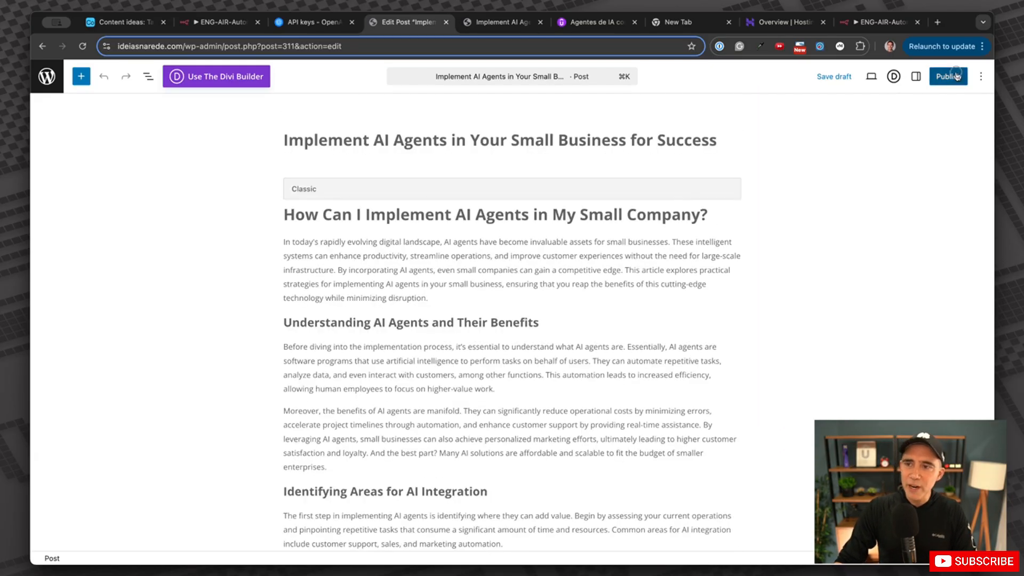
click(948, 76)
click(957, 77)
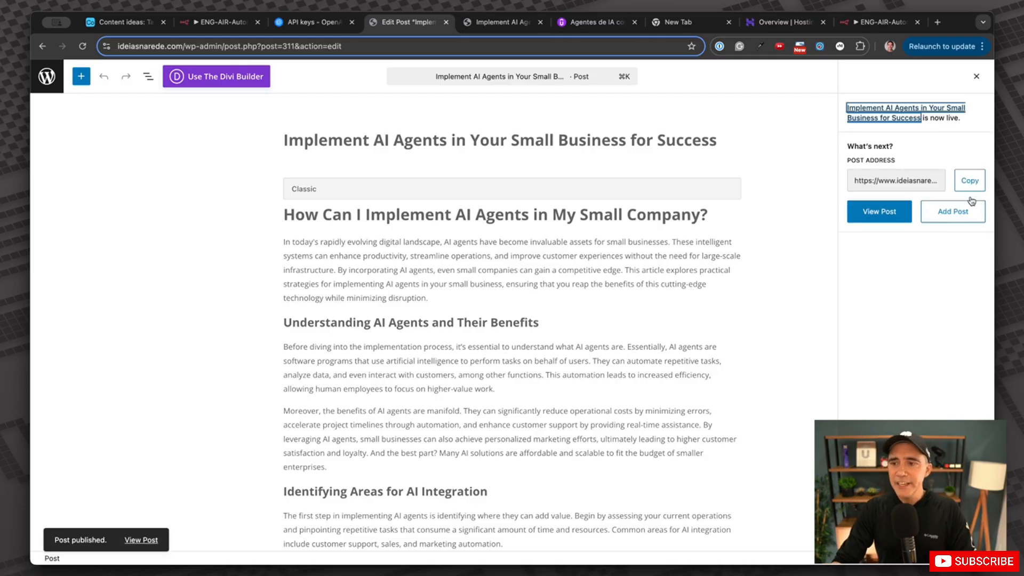
View the live article with its DALL-E cover, then return to the n8n workflow.
click(878, 213)
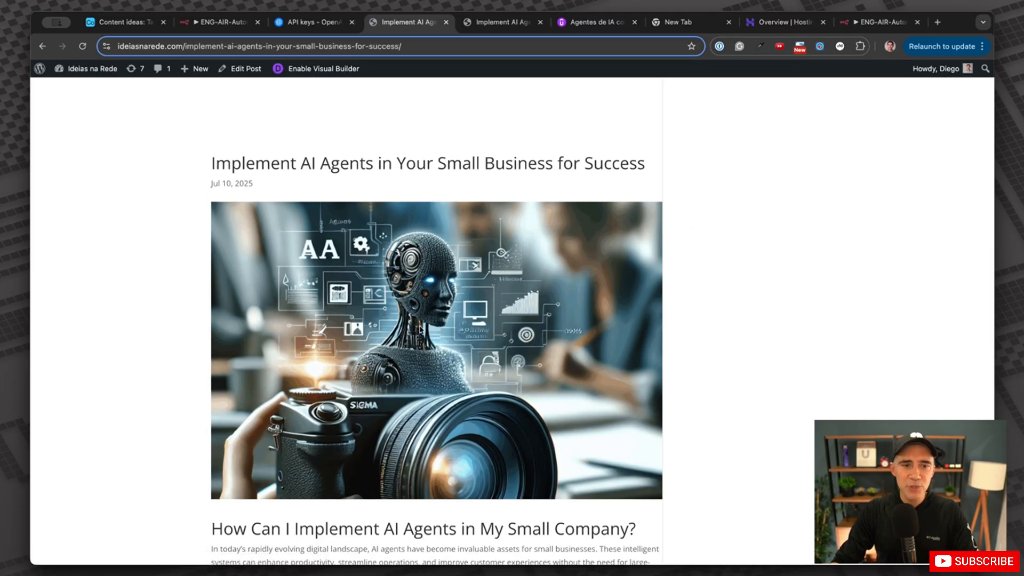
scroll(423, 314, down, 9)
scroll(423, 314, down, 10)
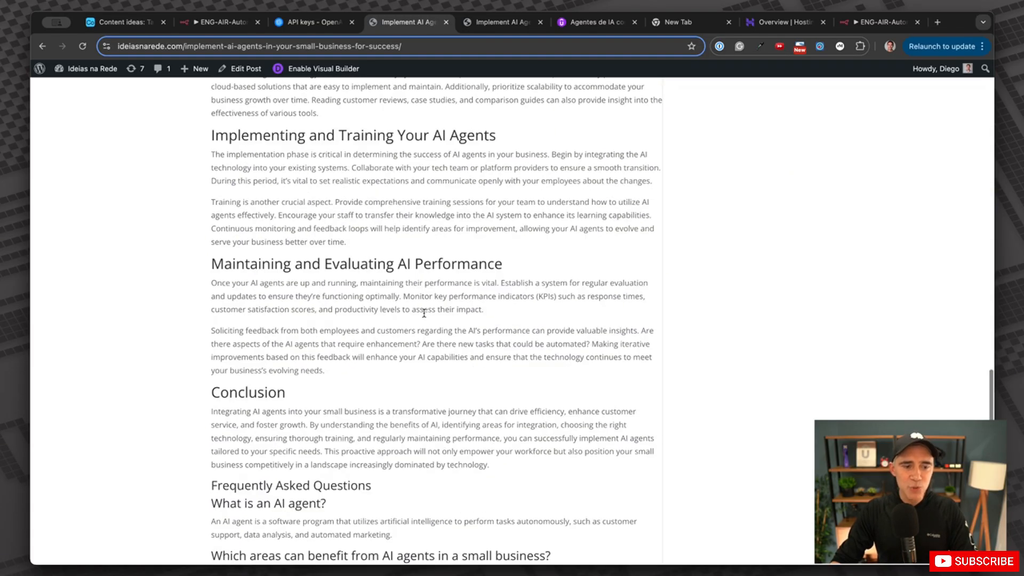
scroll(425, 315, up, 20)
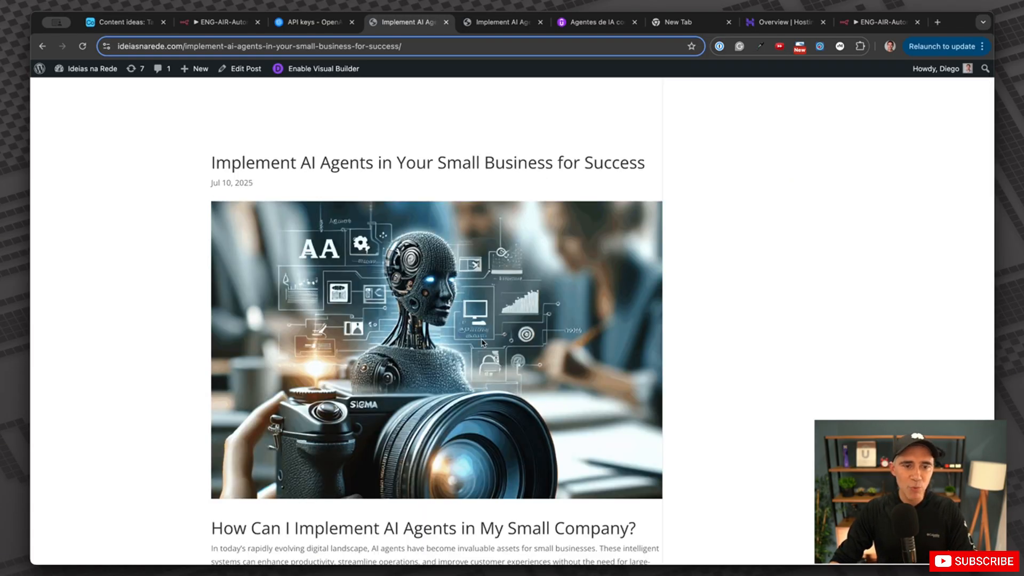
scroll(483, 341, down, 3)
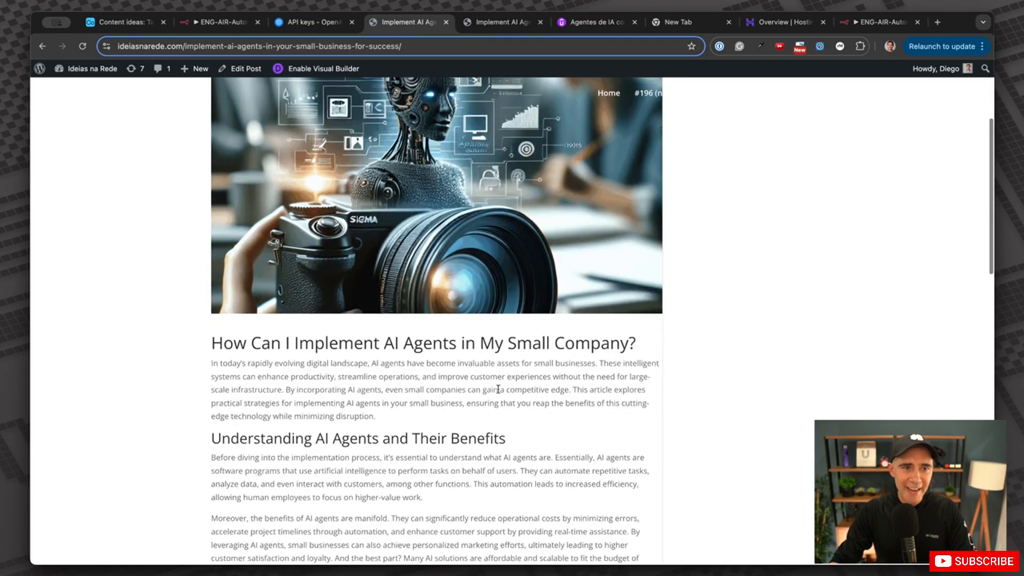
click(222, 22)
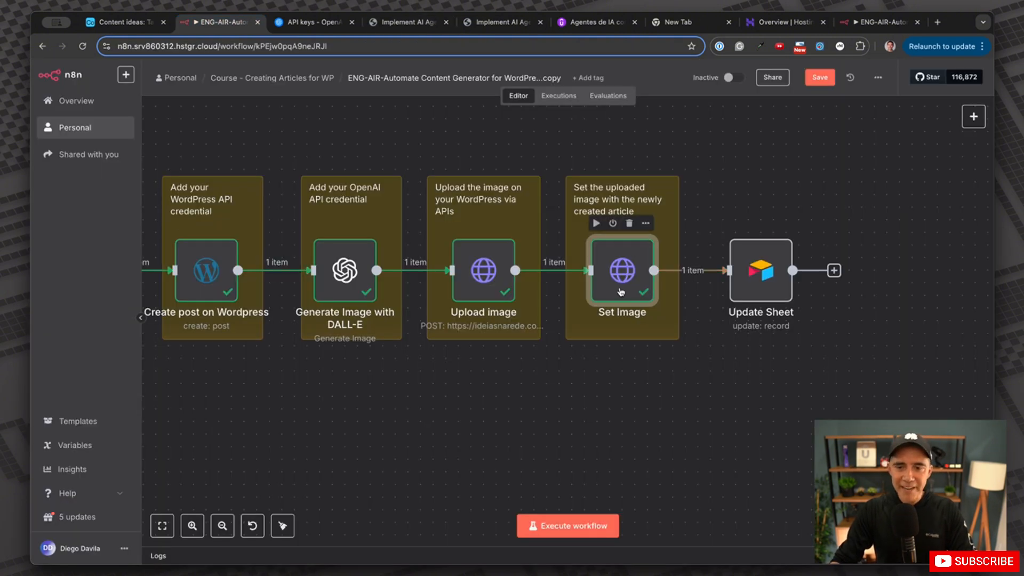
scroll(738, 309, right, 5)
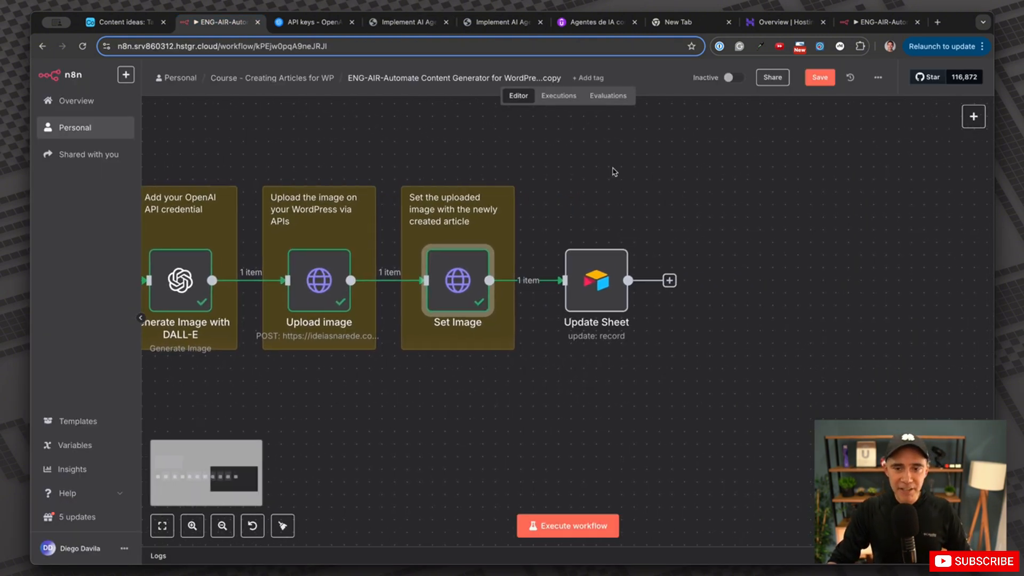
click(121, 22)
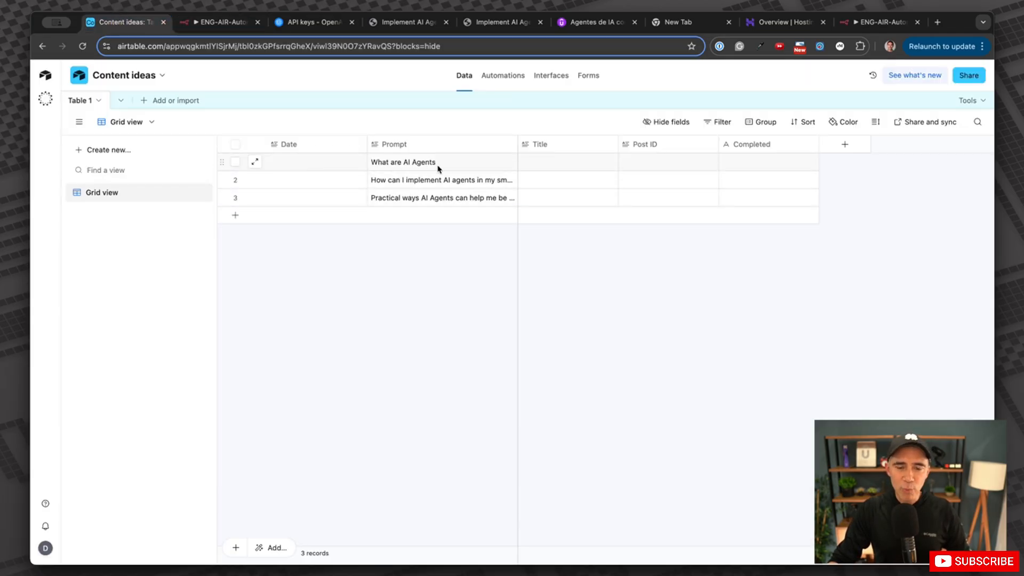
click(221, 22)
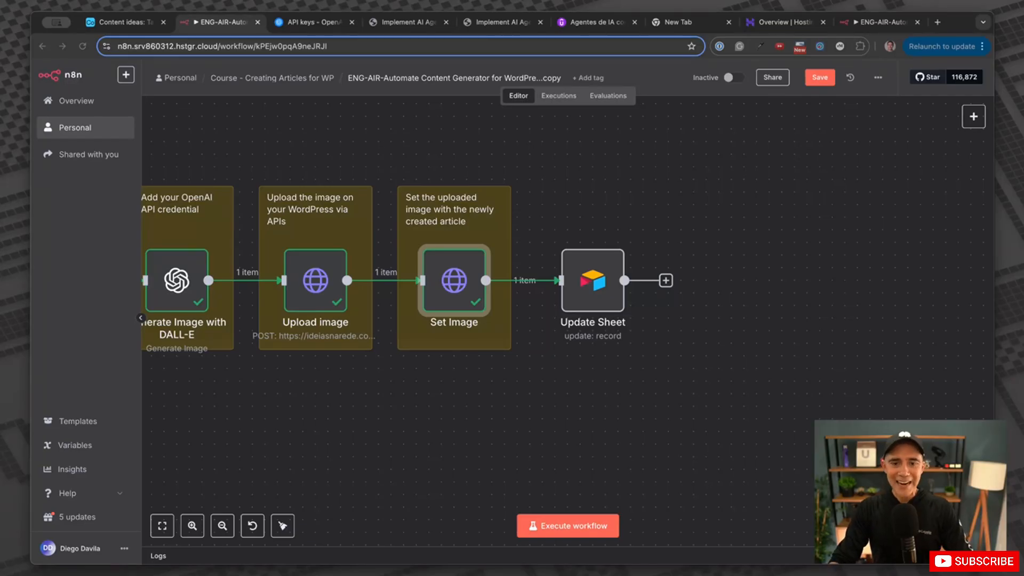
Configure Update Sheet: Airtable token credential, Resource Record, Operation Update, base Content ideas, Table 1.
double_click(592, 280)
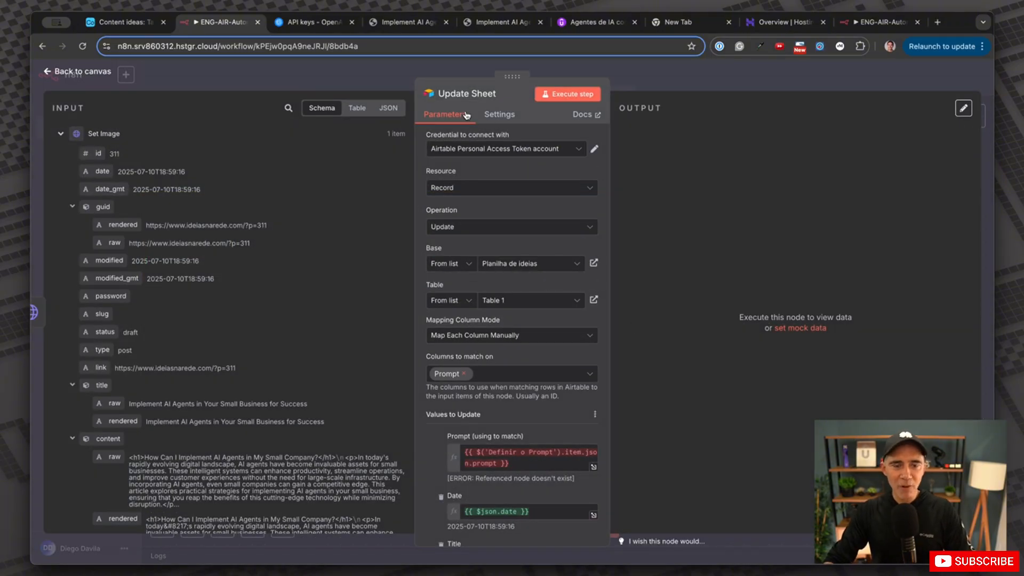
click(457, 151)
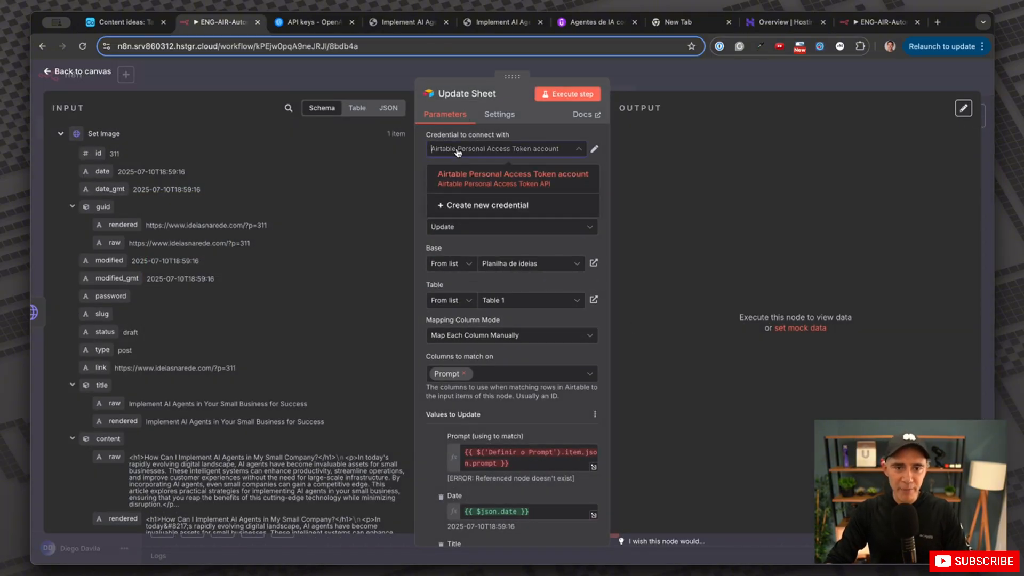
click(472, 166)
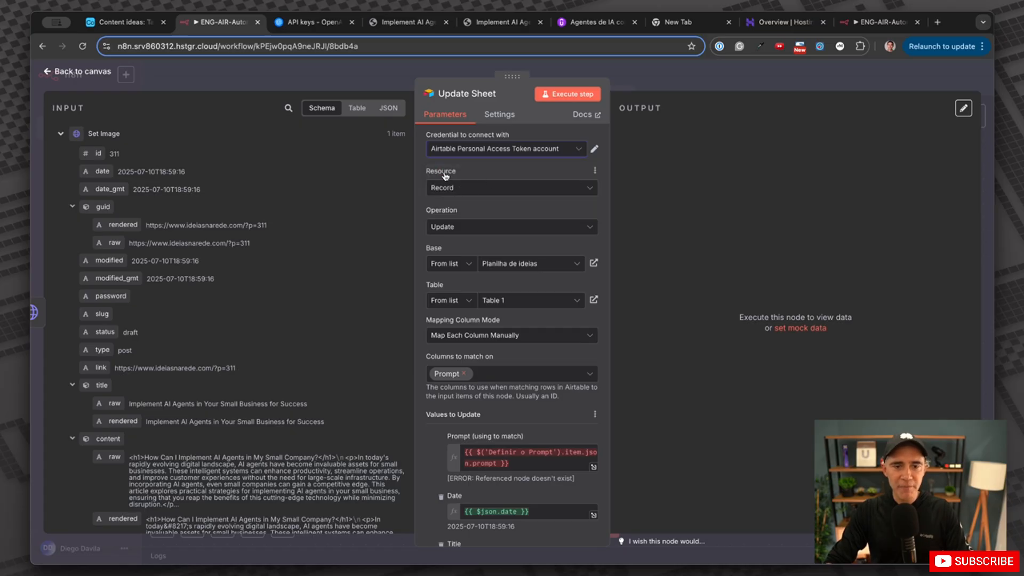
click(453, 191)
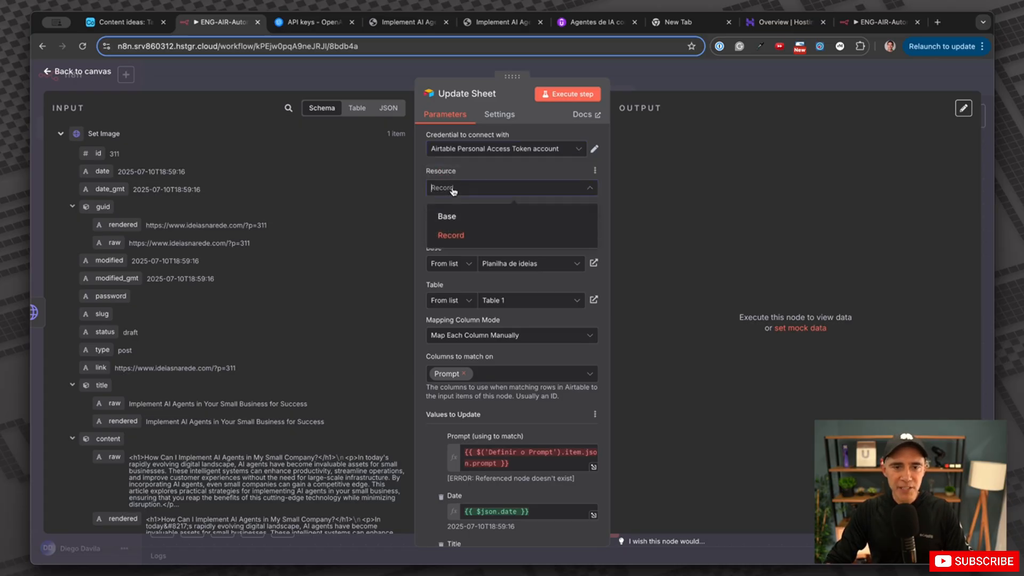
click(451, 232)
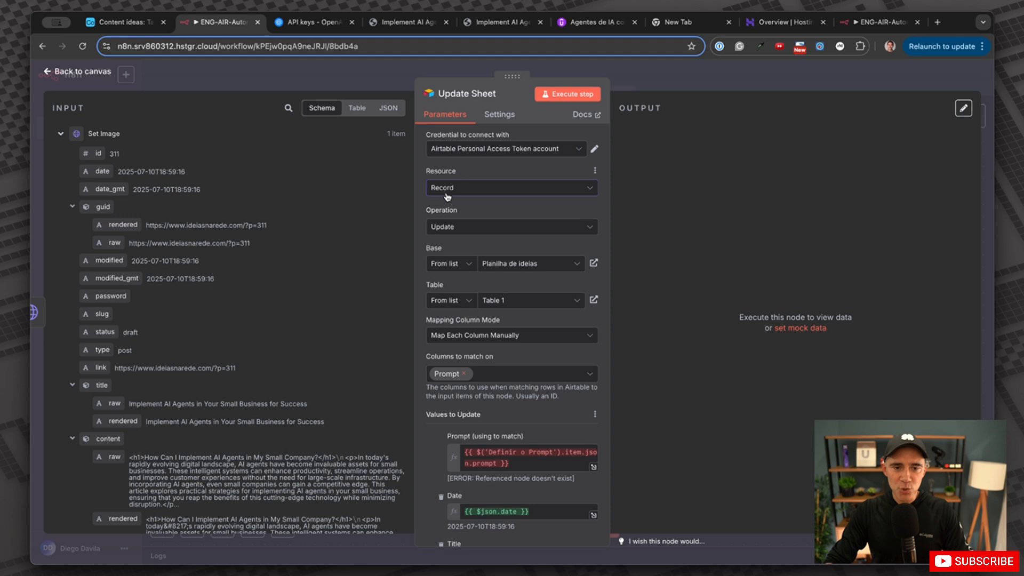
click(464, 228)
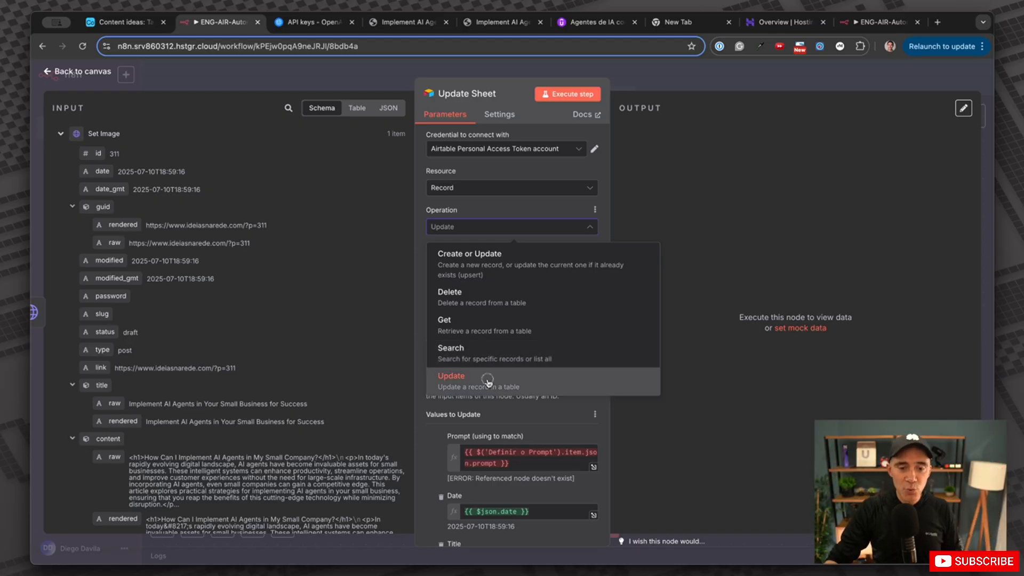
click(489, 381)
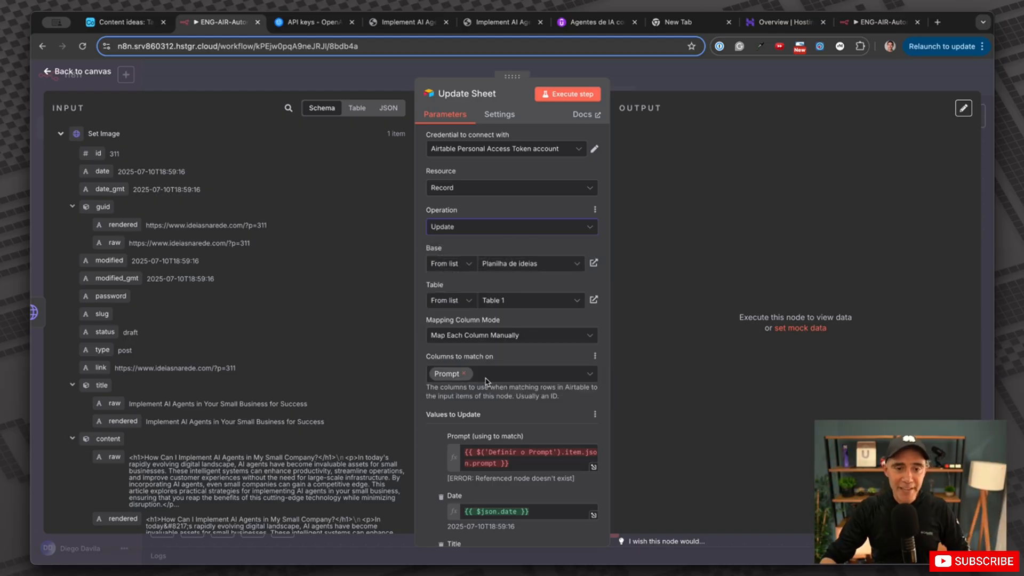
click(496, 264)
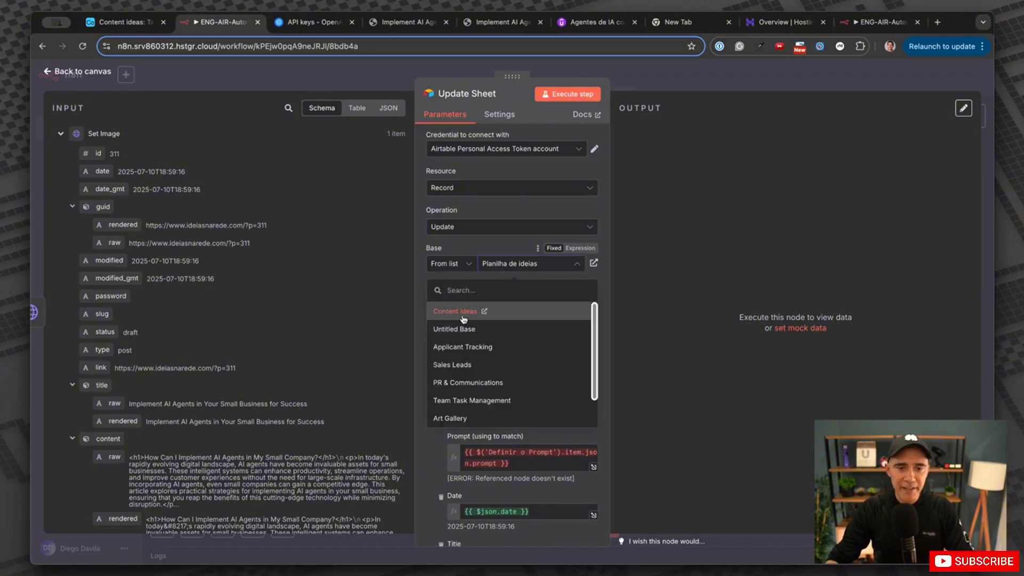
click(462, 312)
click(499, 304)
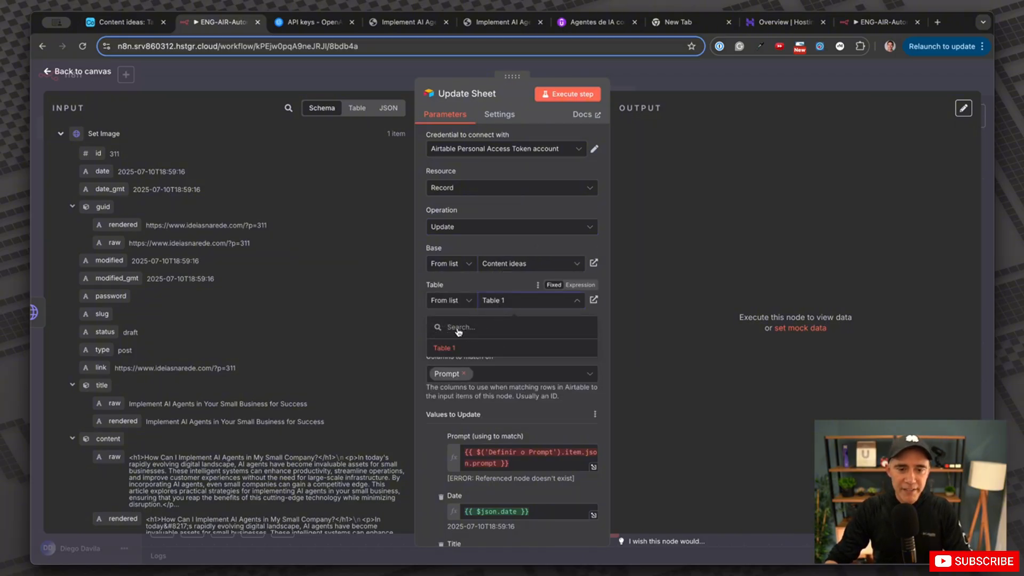
click(448, 347)
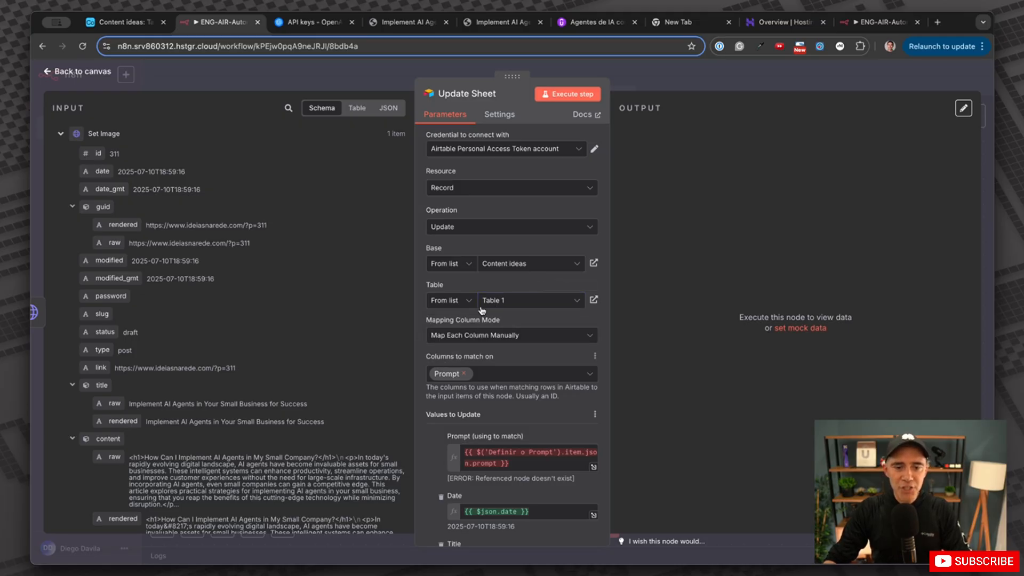
scroll(486, 349, down, 2)
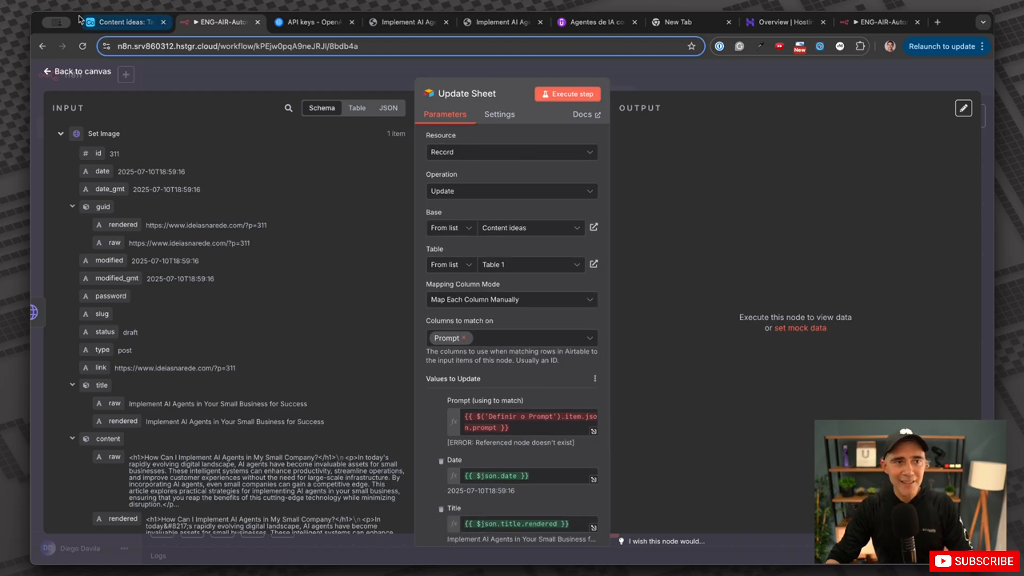
click(118, 21)
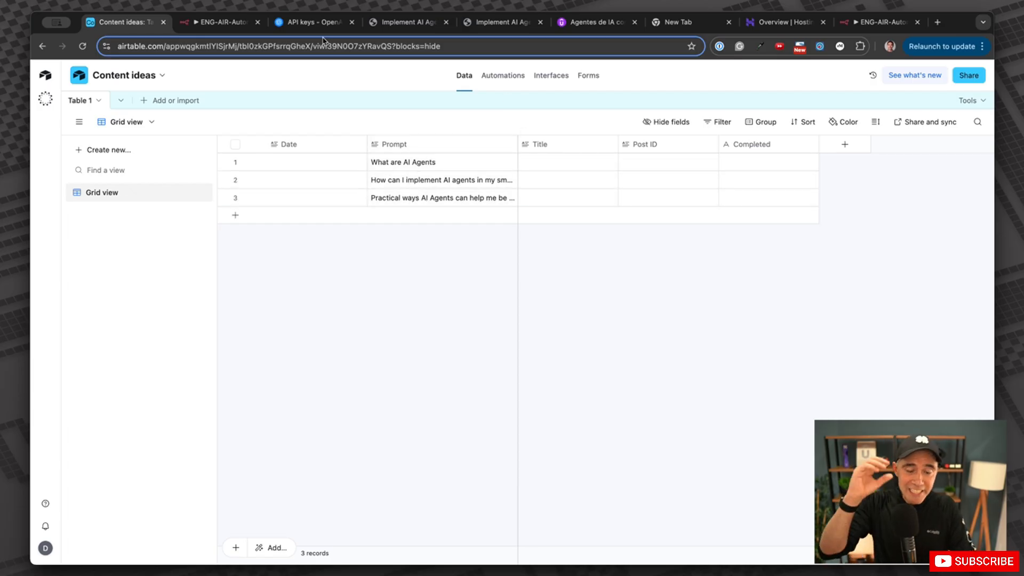
click(227, 22)
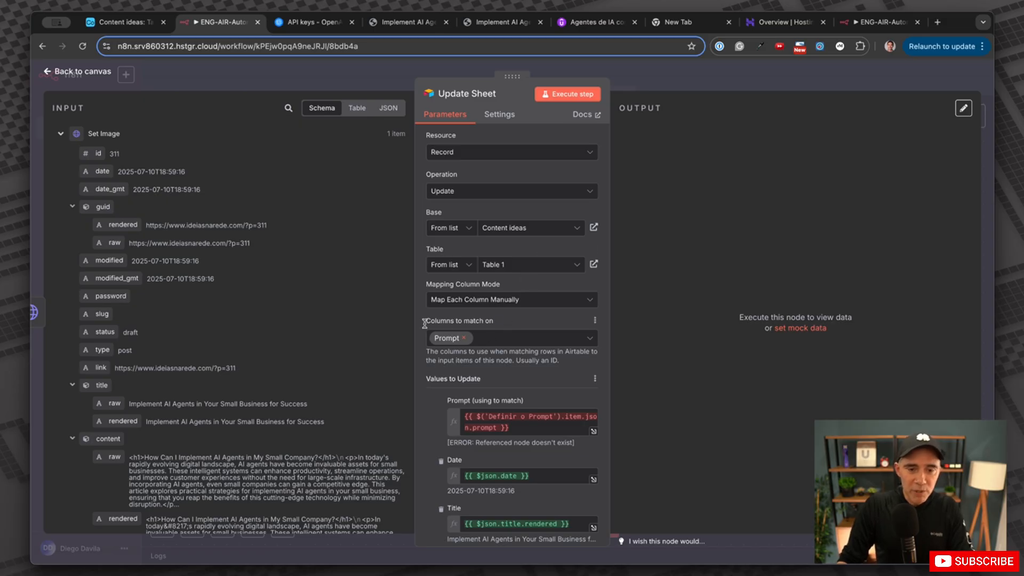
drag(424, 323, 496, 321)
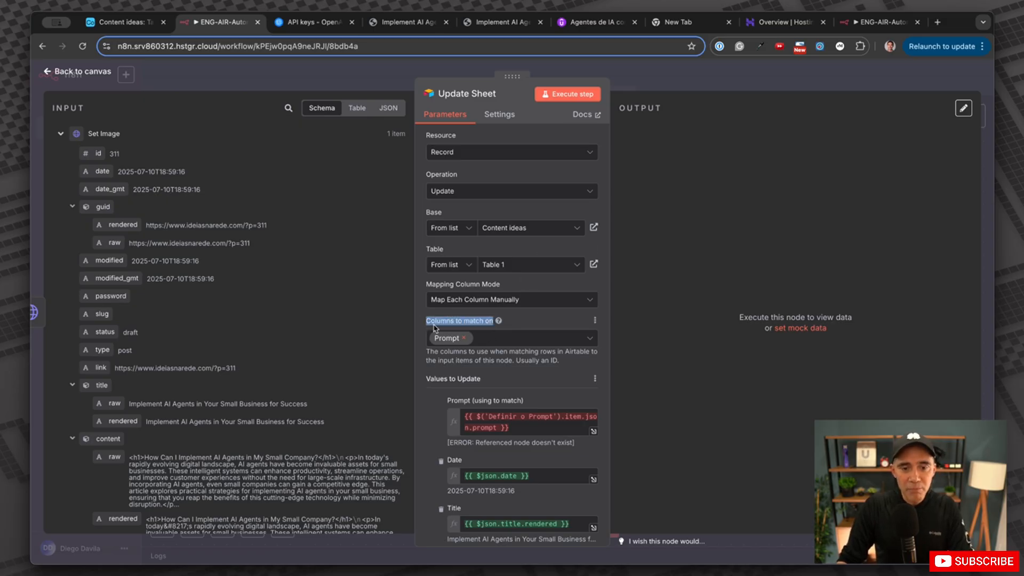
click(124, 21)
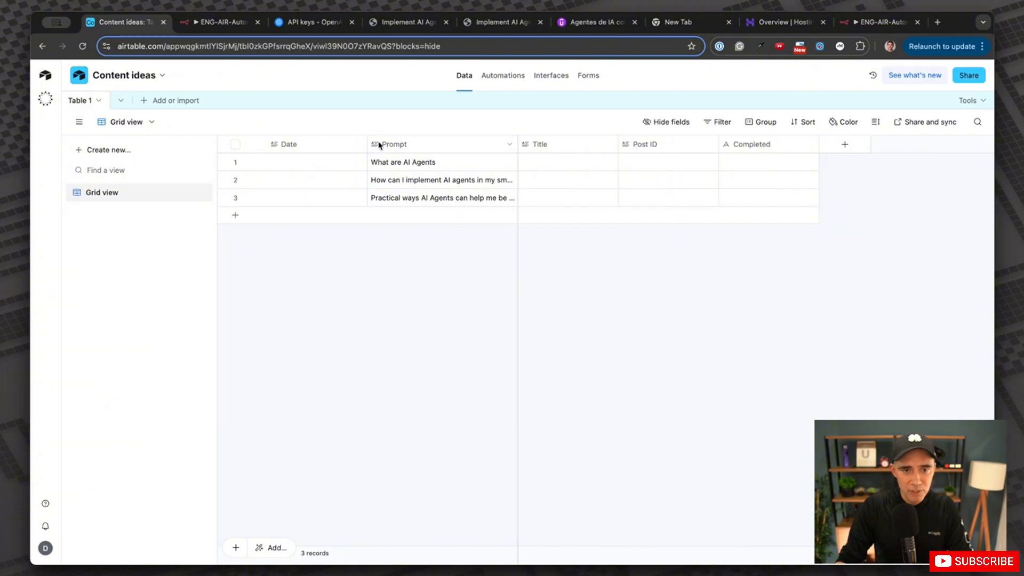
click(223, 22)
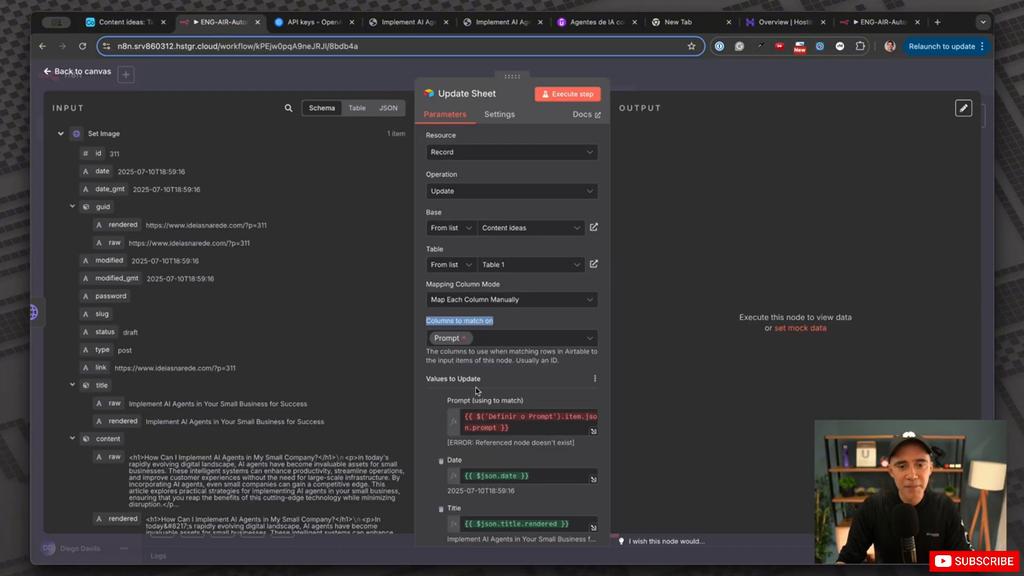
scroll(476, 391, down, 4)
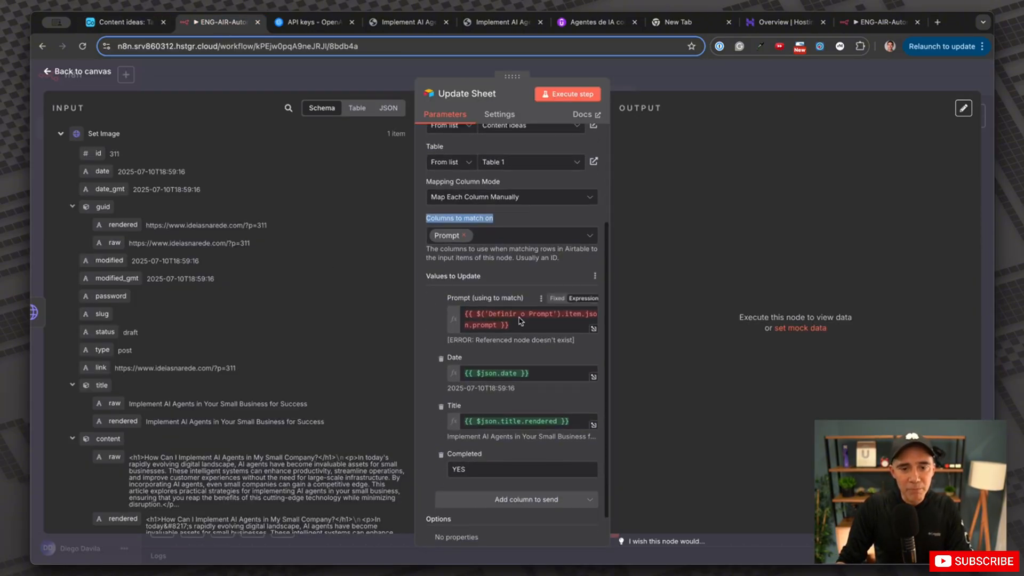
Clear the Update Sheet node's Prompt match expression and glance at OpenAI API usage.
click(520, 320)
key(ctrl+a)
key(BackSpace)
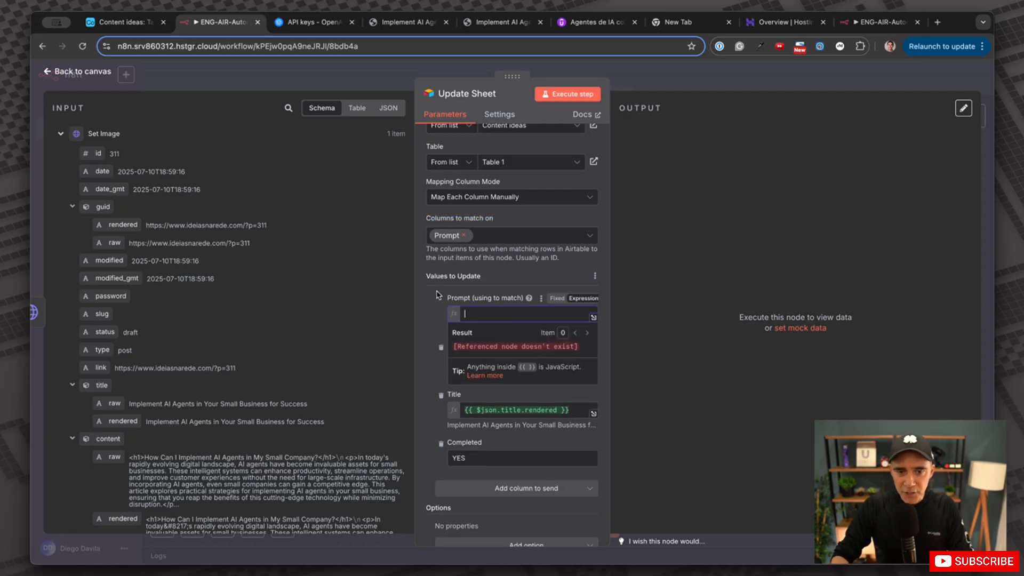
click(293, 23)
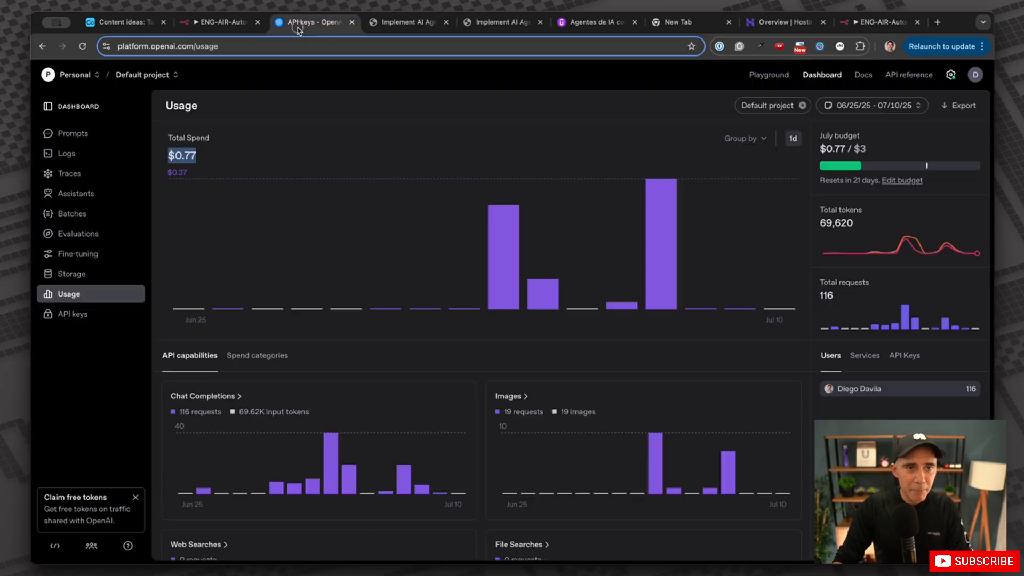
click(224, 23)
Check row 2's prompt in Content ideas, then expand Set your prompt in the input schema.
click(120, 22)
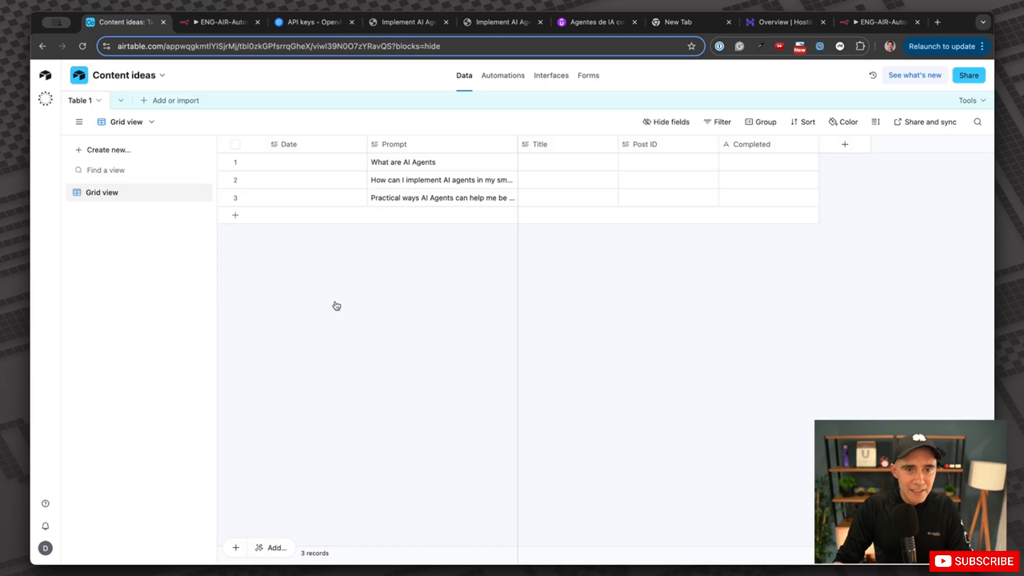
click(380, 184)
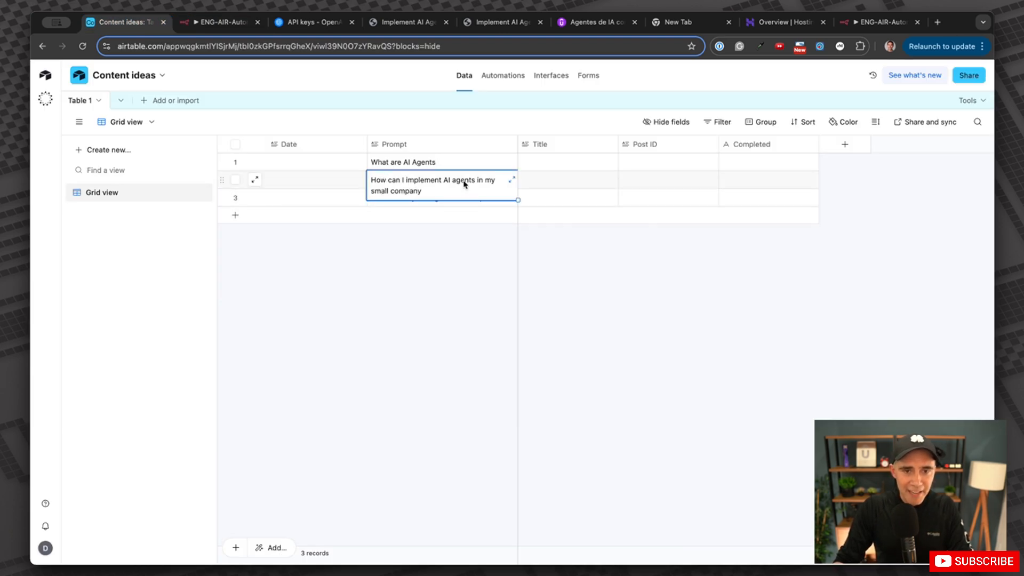
click(460, 239)
click(222, 20)
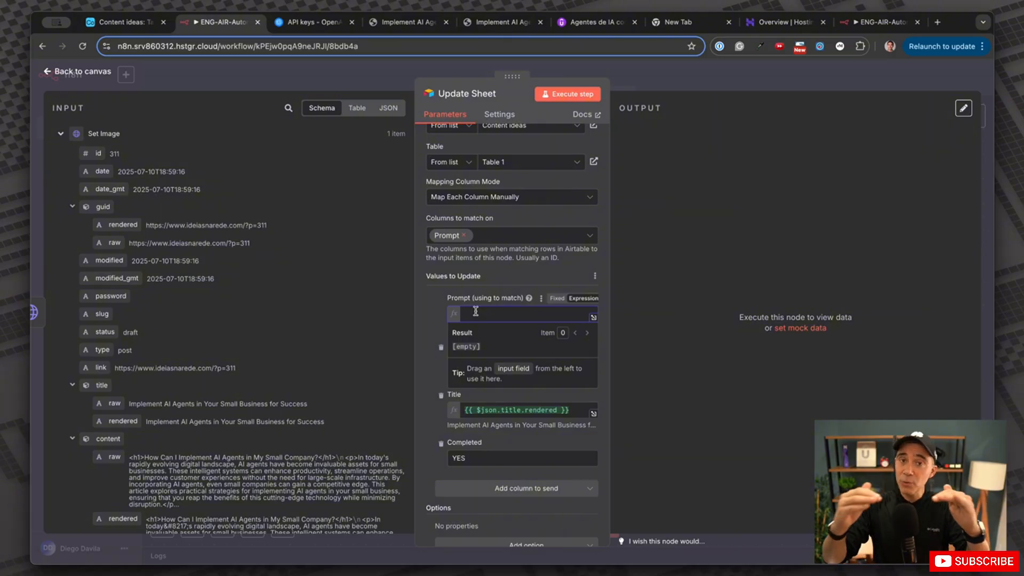
scroll(239, 363, down, 15)
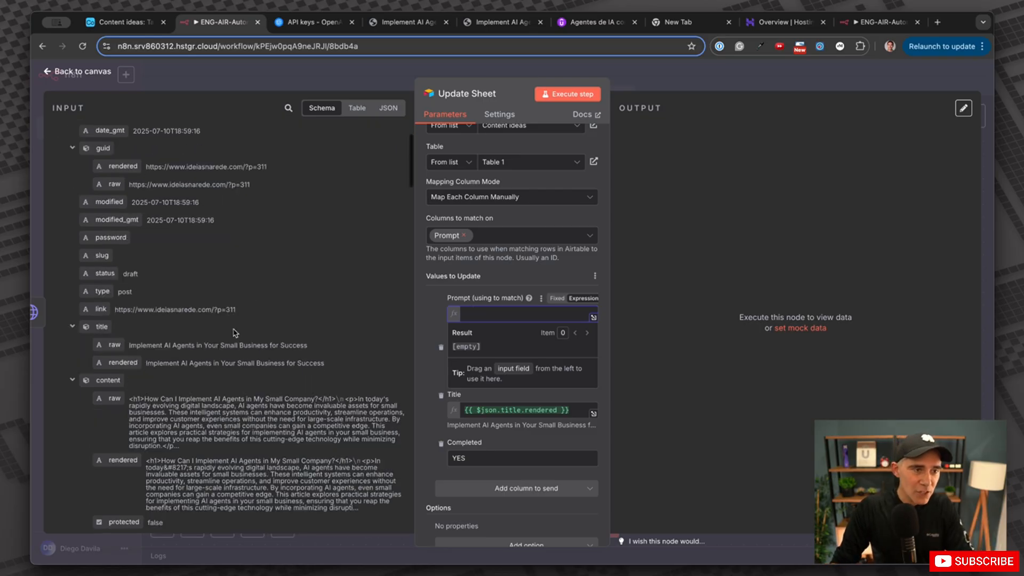
scroll(243, 336, down, 20)
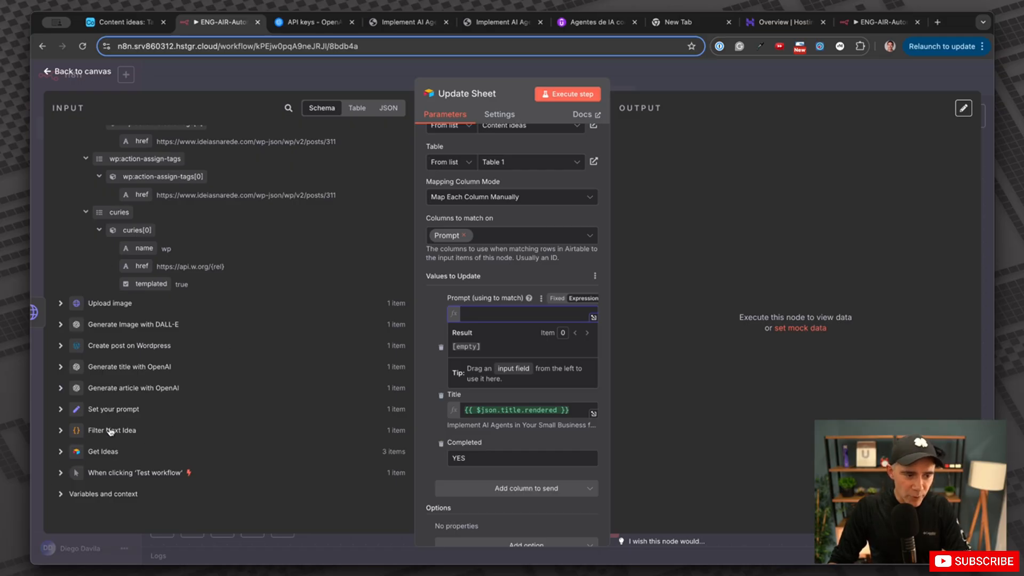
click(60, 410)
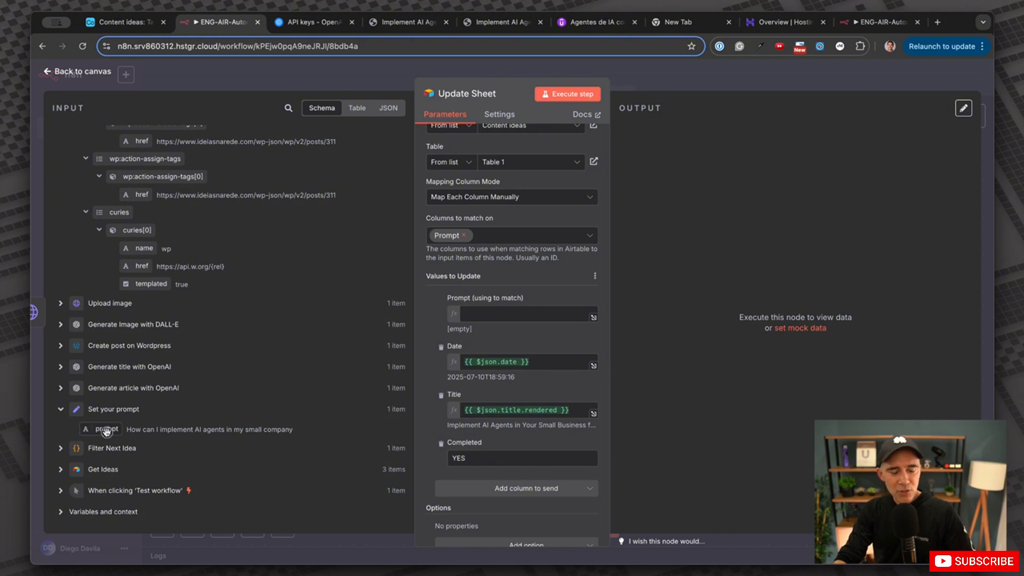
Map the Set your prompt value into Update Sheet's Prompt match field, resolving to 'How can I implement AI agents…'.
drag(107, 431, 486, 320)
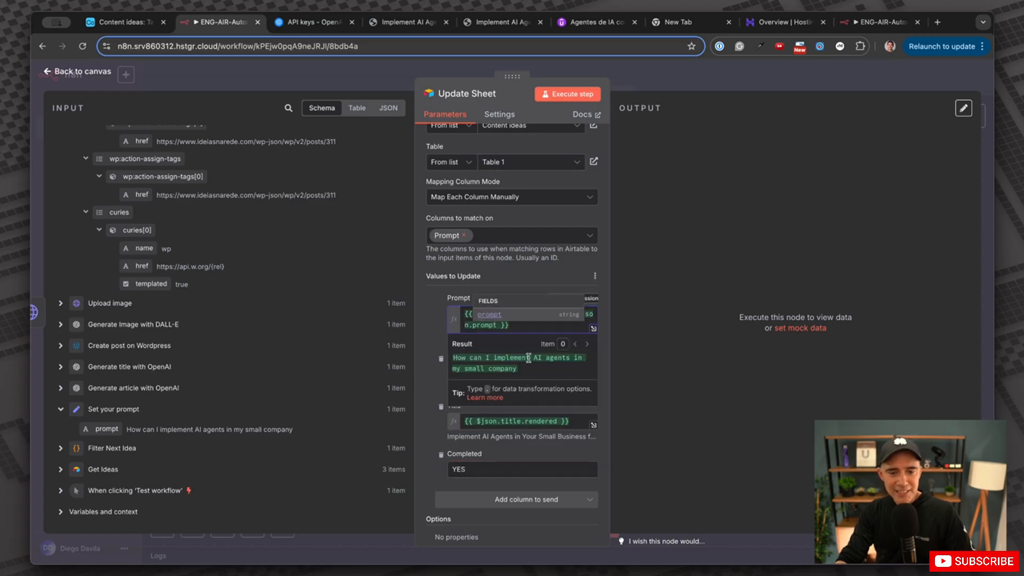
click(611, 357)
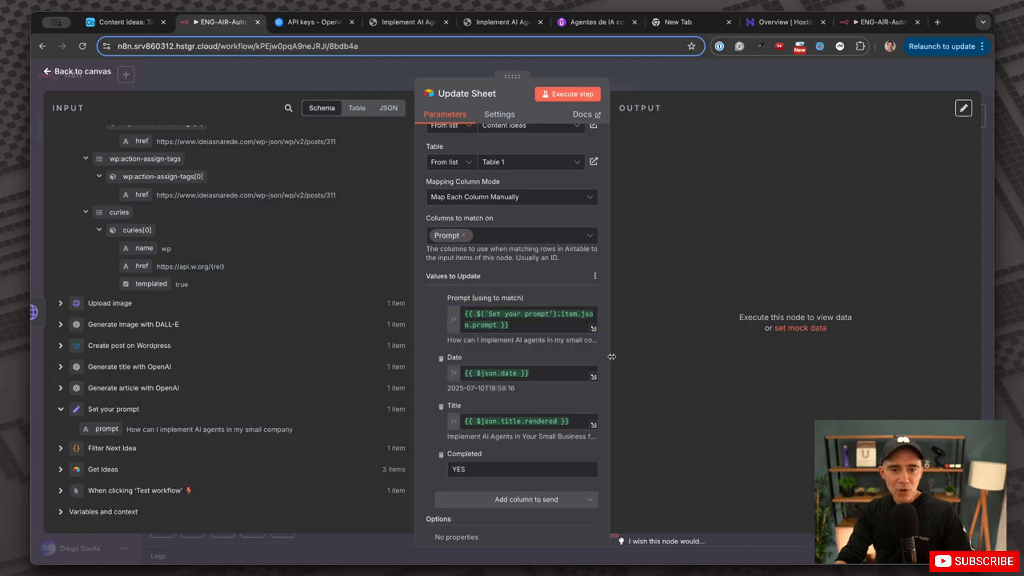
scroll(521, 223, up, 1)
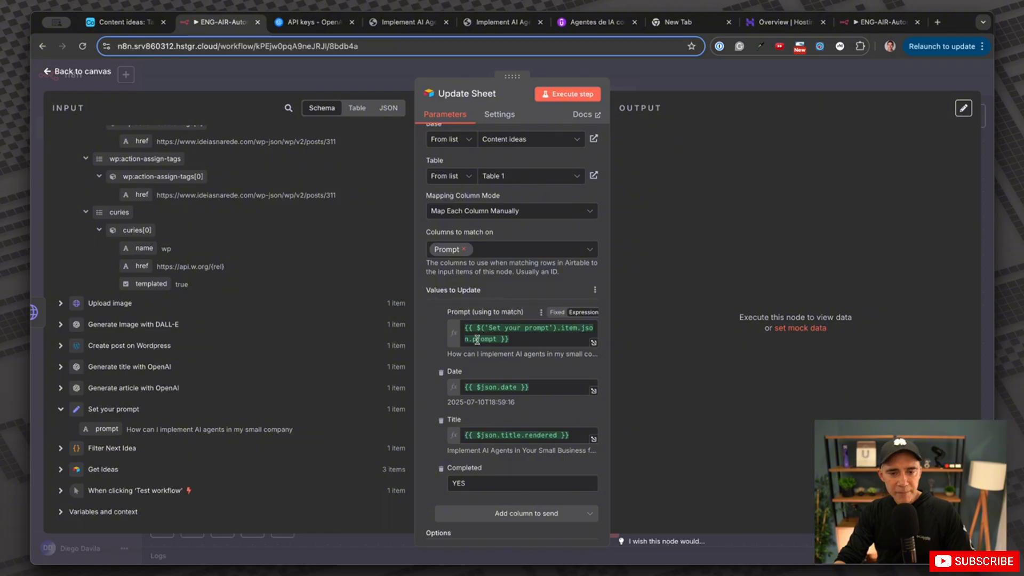
drag(449, 354, 587, 353)
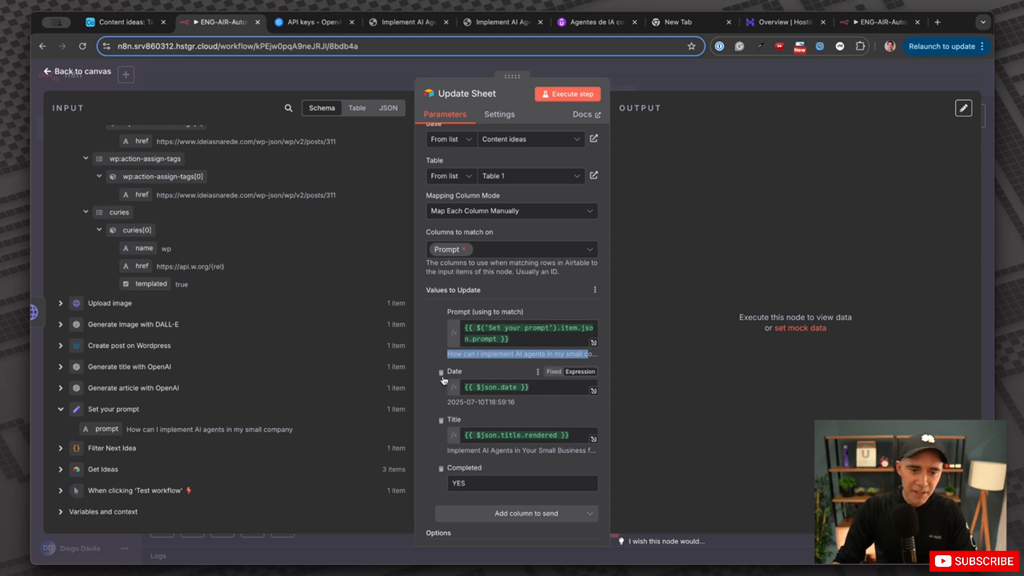
click(503, 369)
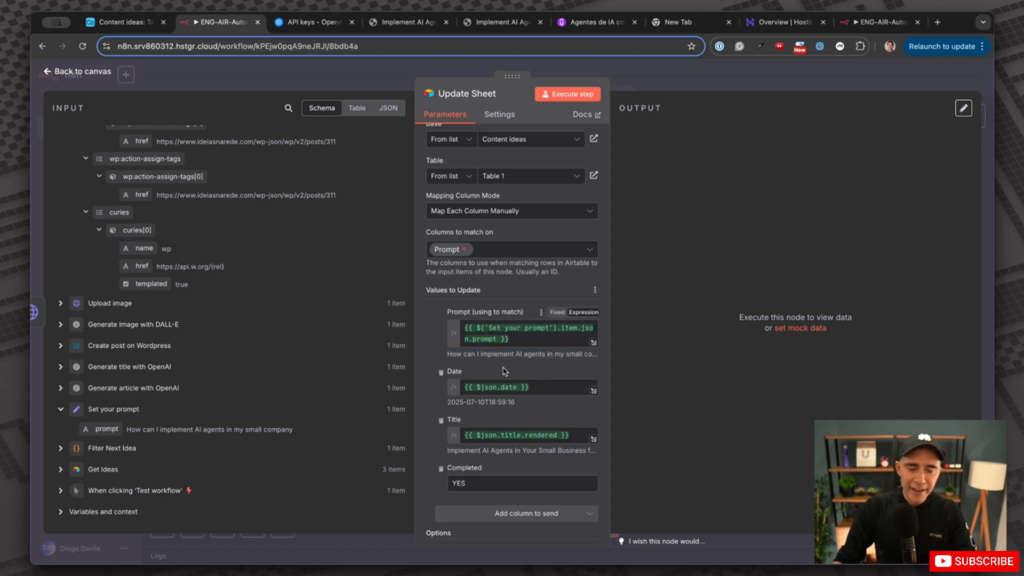
drag(474, 311, 523, 312)
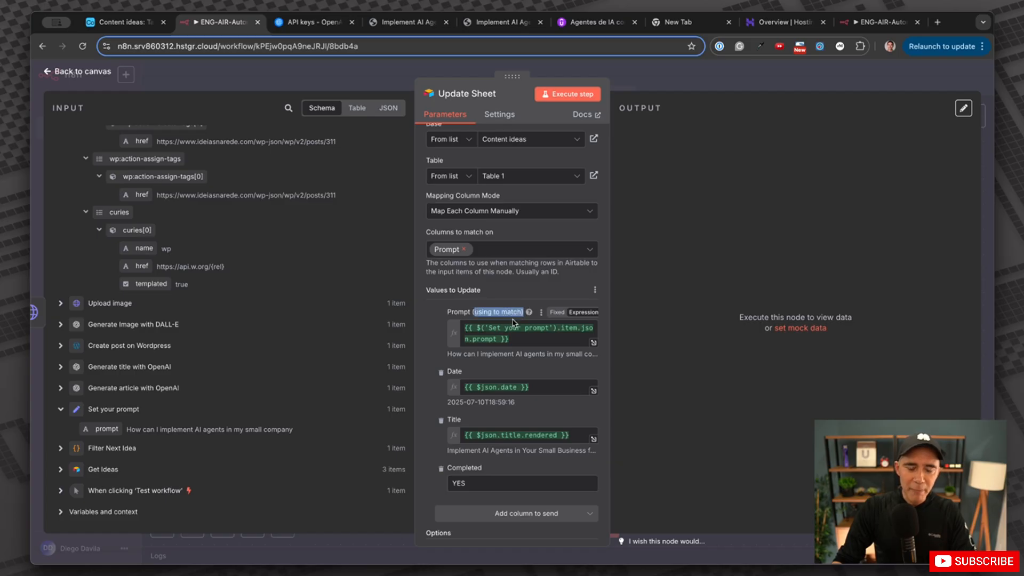
scroll(464, 373, down, 2)
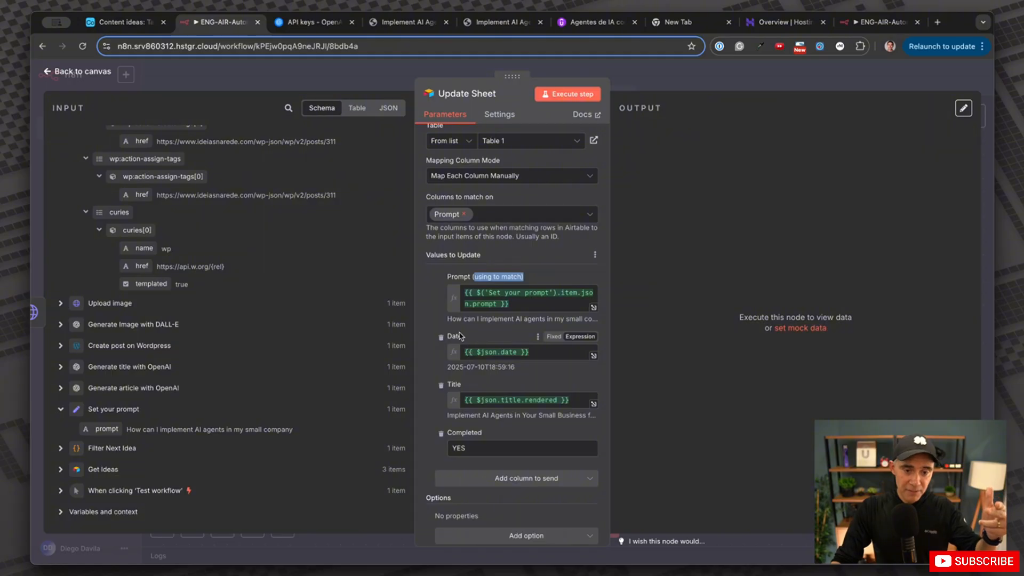
scroll(224, 266, up, 10)
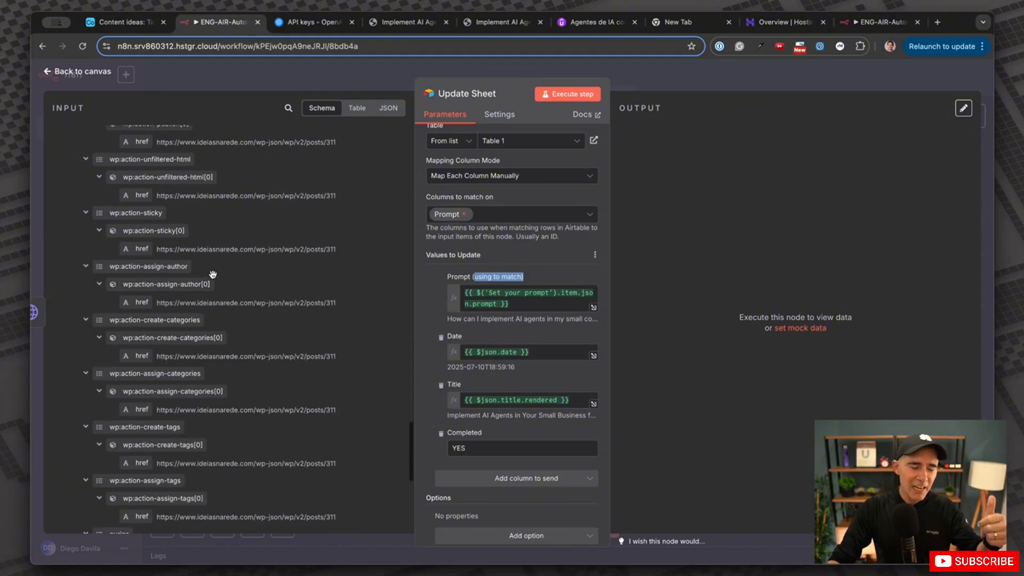
scroll(229, 297, up, 10)
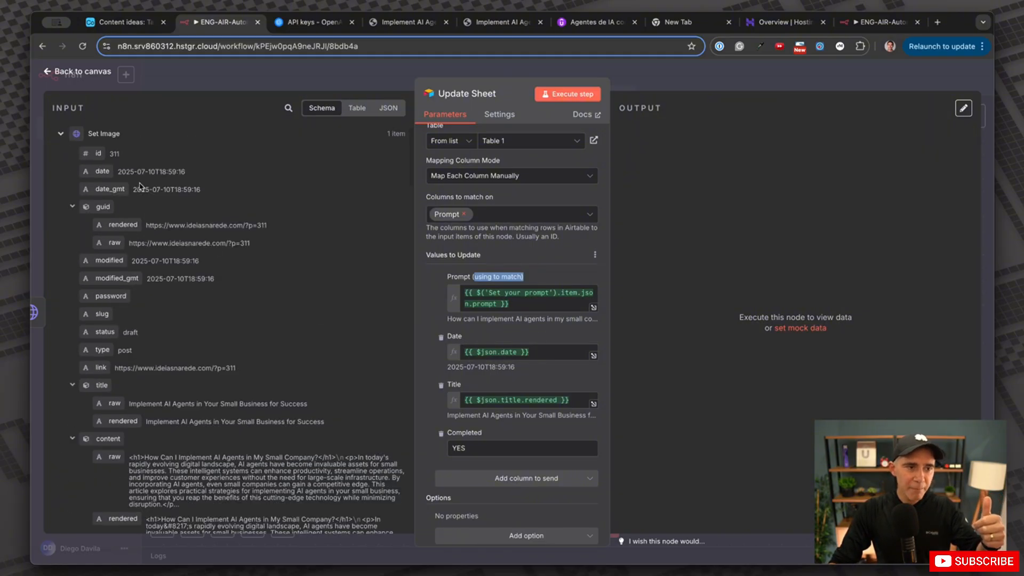
drag(103, 171, 165, 228)
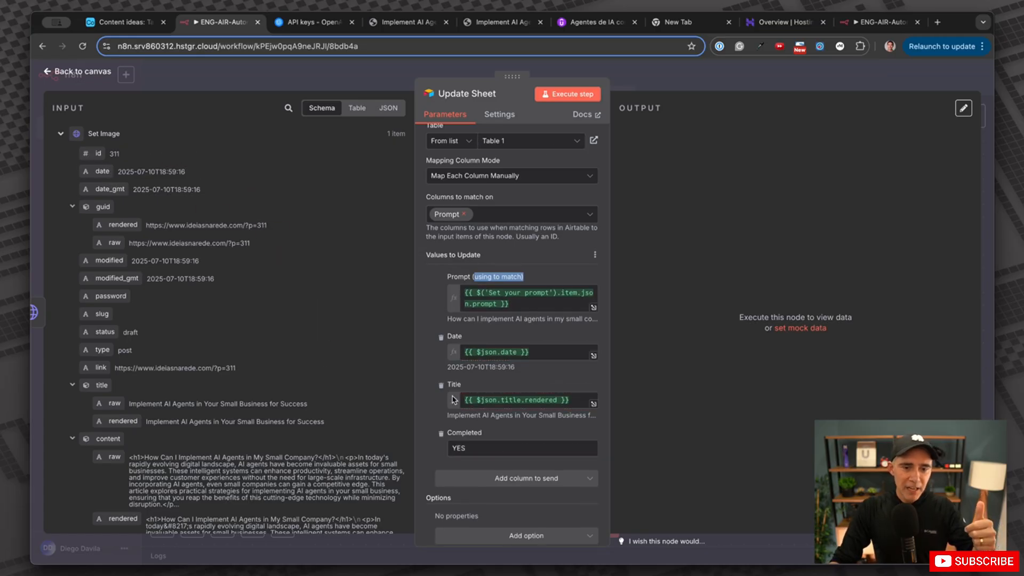
drag(123, 421, 241, 391)
click(458, 447)
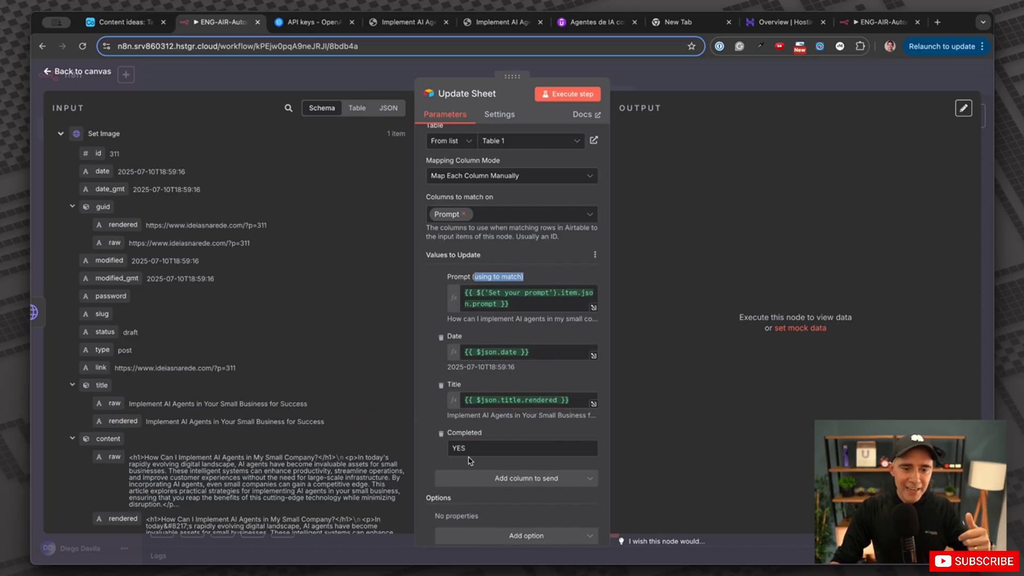
drag(458, 444, 421, 441)
key(BackSpace)
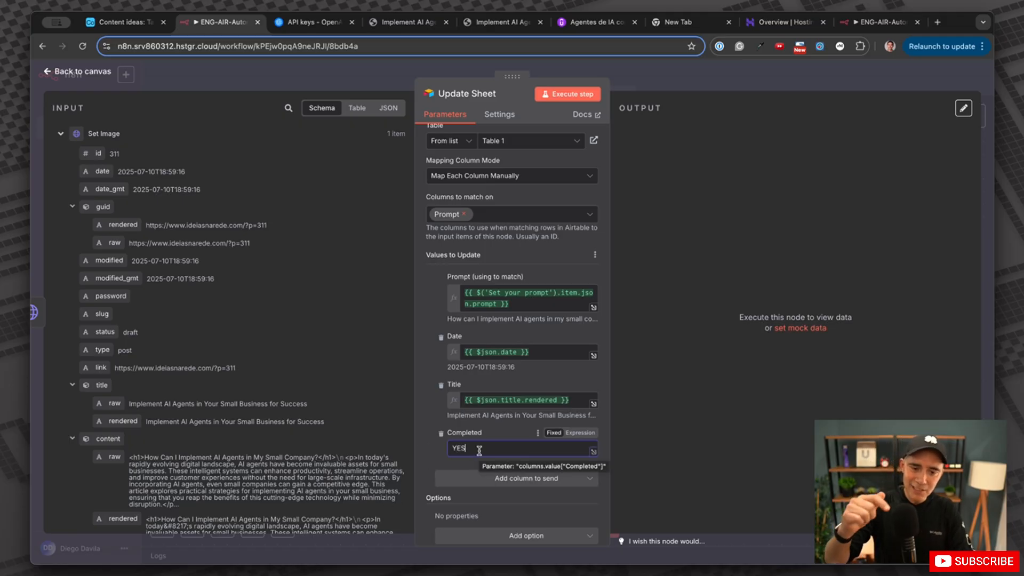
scroll(519, 419, up, 5)
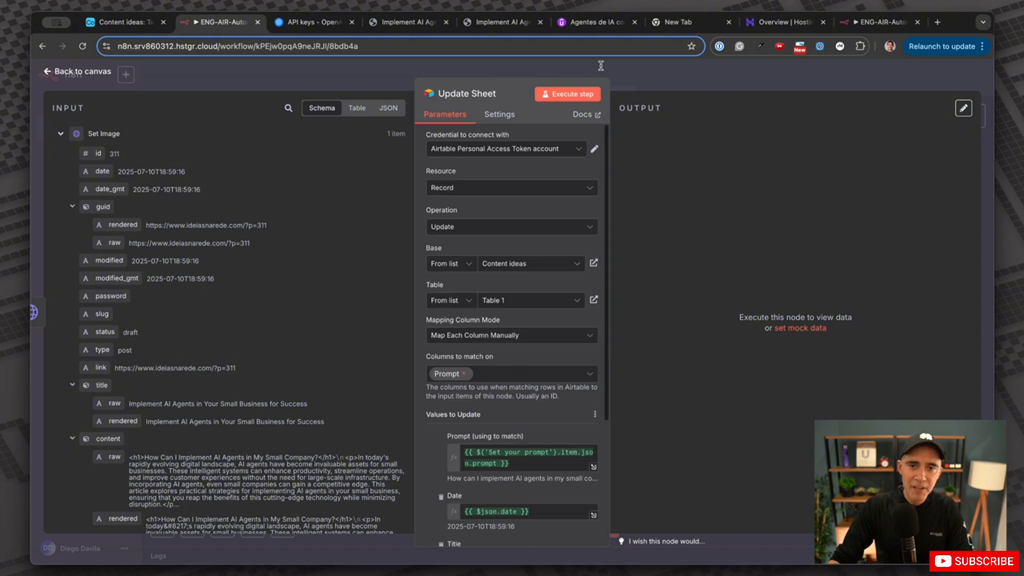
click(152, 24)
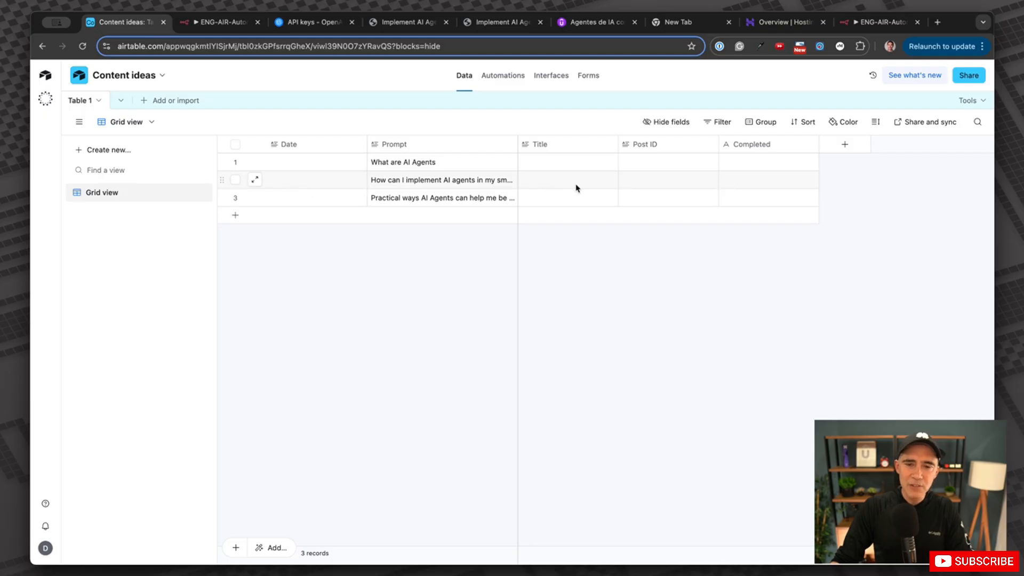
click(221, 22)
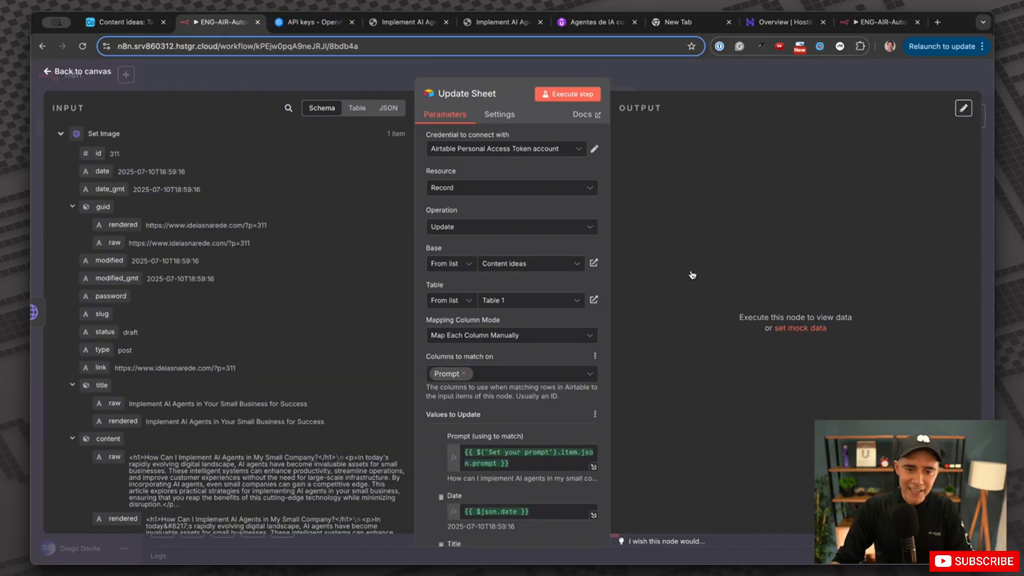
Execute only the Update Sheet step, then bring up the Airtable Content ideas table.
click(582, 91)
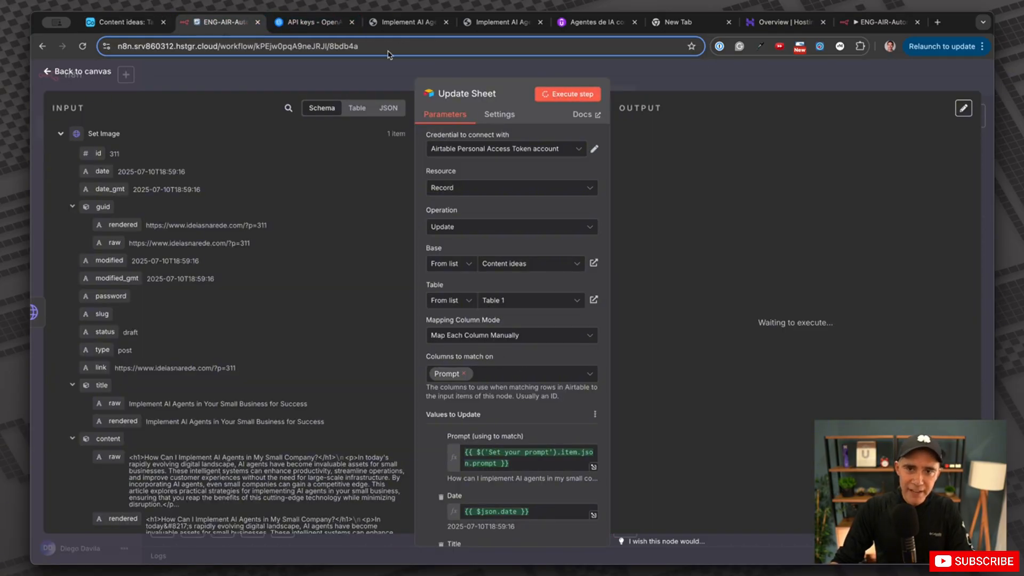
click(125, 24)
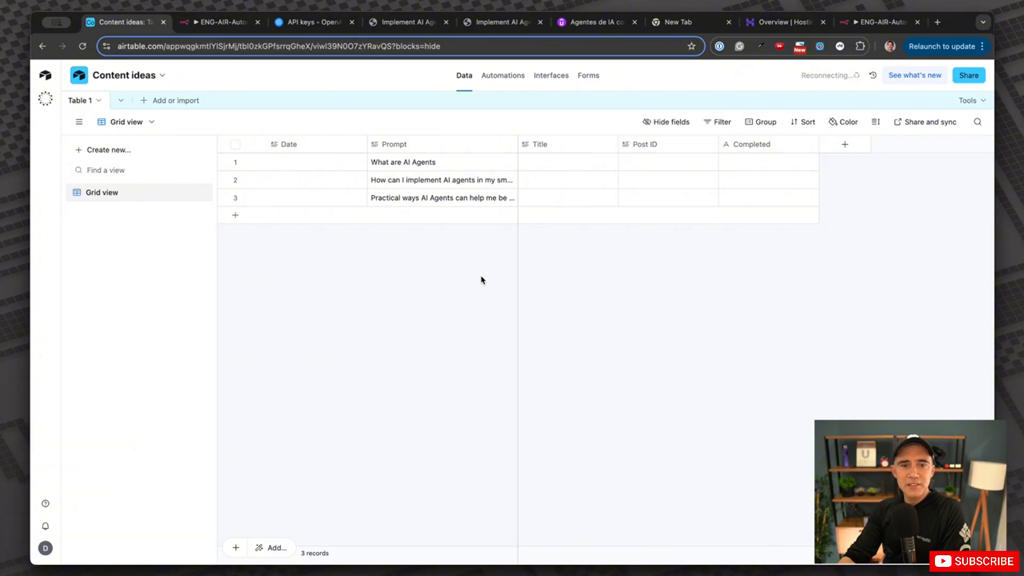
Reload Airtable so row 2 shows date 2025-07-10T18:59:16, the generated title and Completed YES.
click(82, 46)
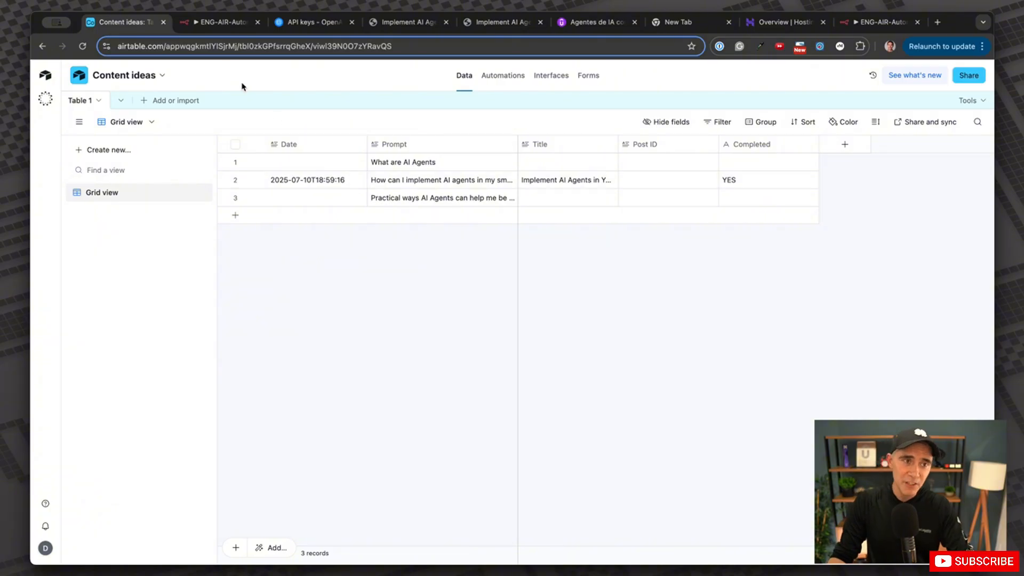
Add a Post ID column to Update Sheet and map the post id onto it.
click(219, 22)
scroll(477, 418, down, 4)
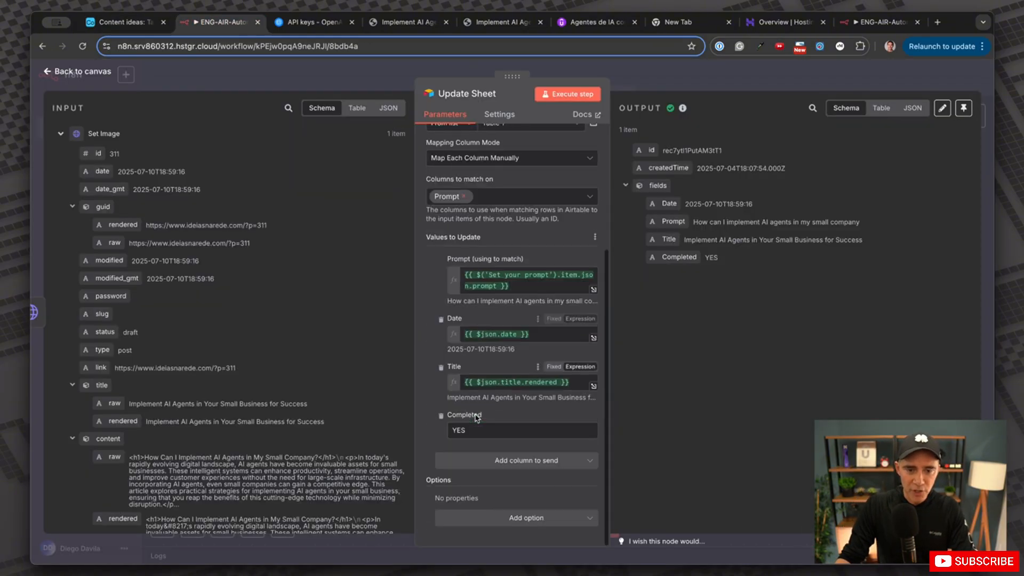
click(524, 461)
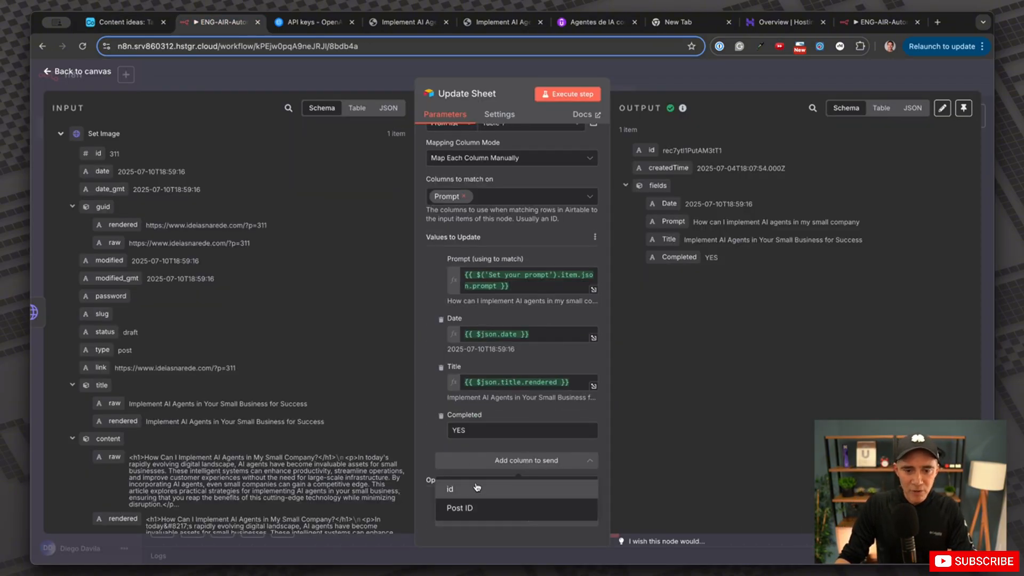
click(466, 512)
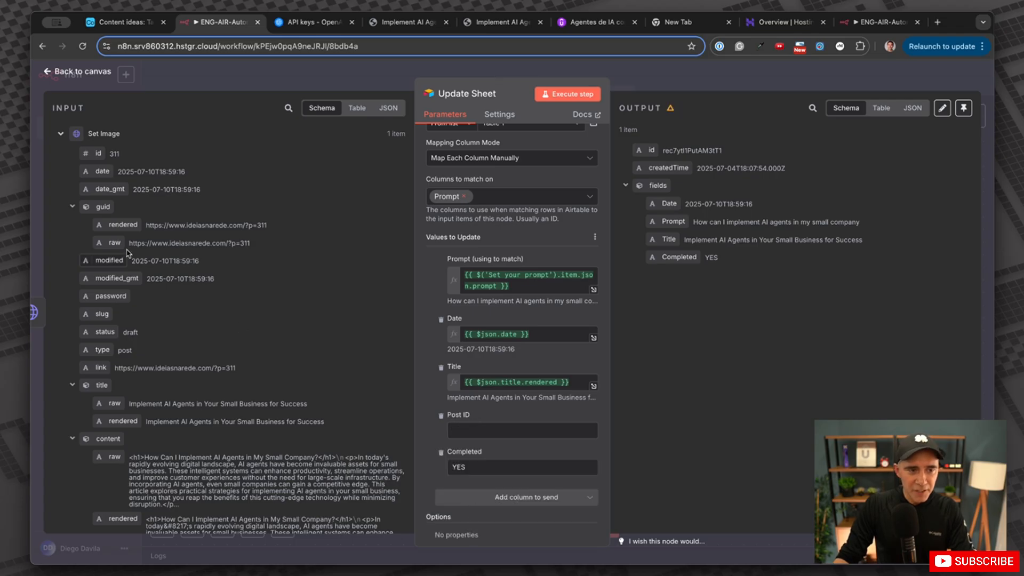
drag(96, 158, 448, 429)
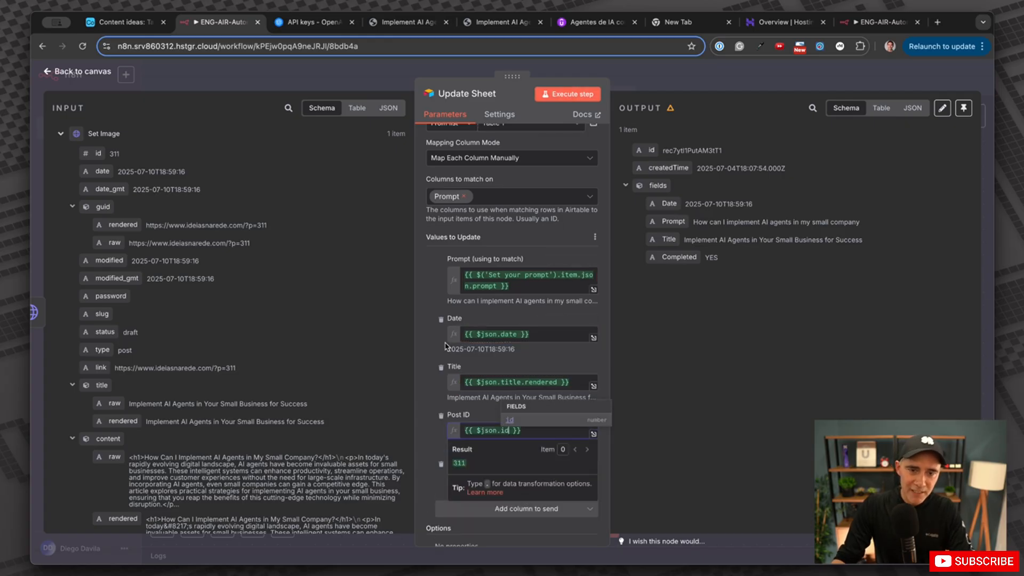
click(659, 84)
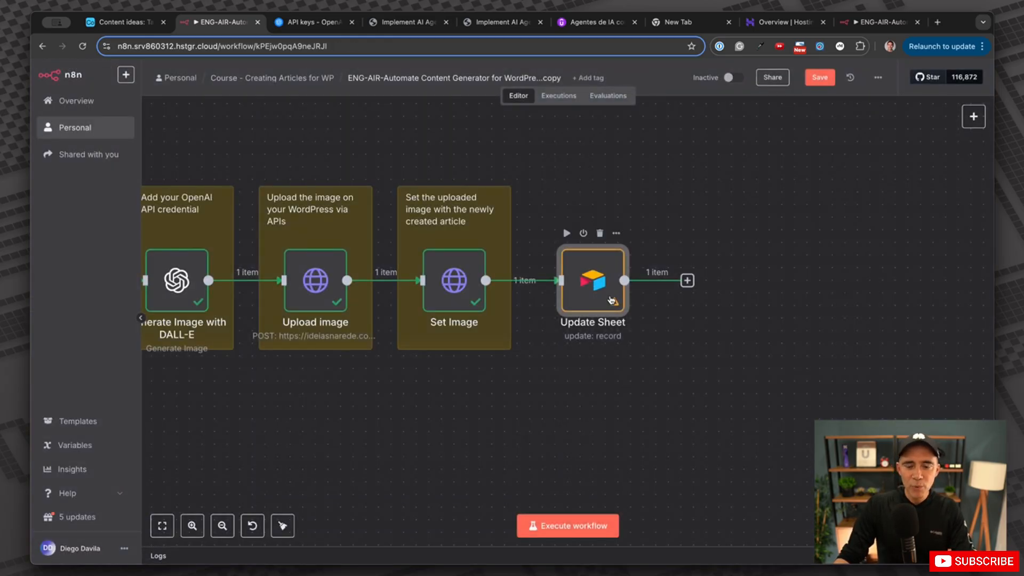
Clear the Post ID mapping so its value is empty, then return to the full workflow canvas.
double_click(579, 317)
scroll(533, 347, down, 5)
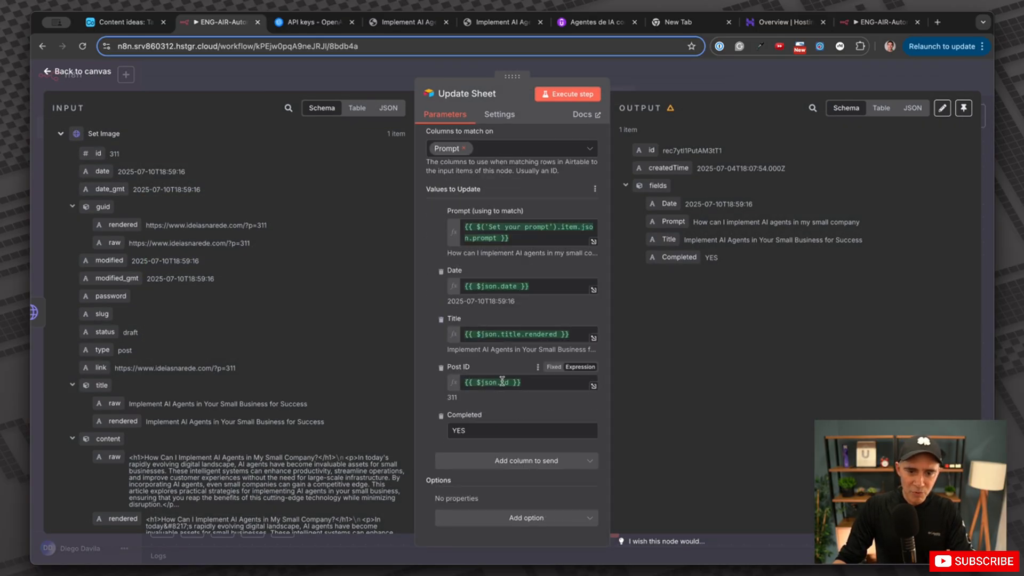
click(537, 368)
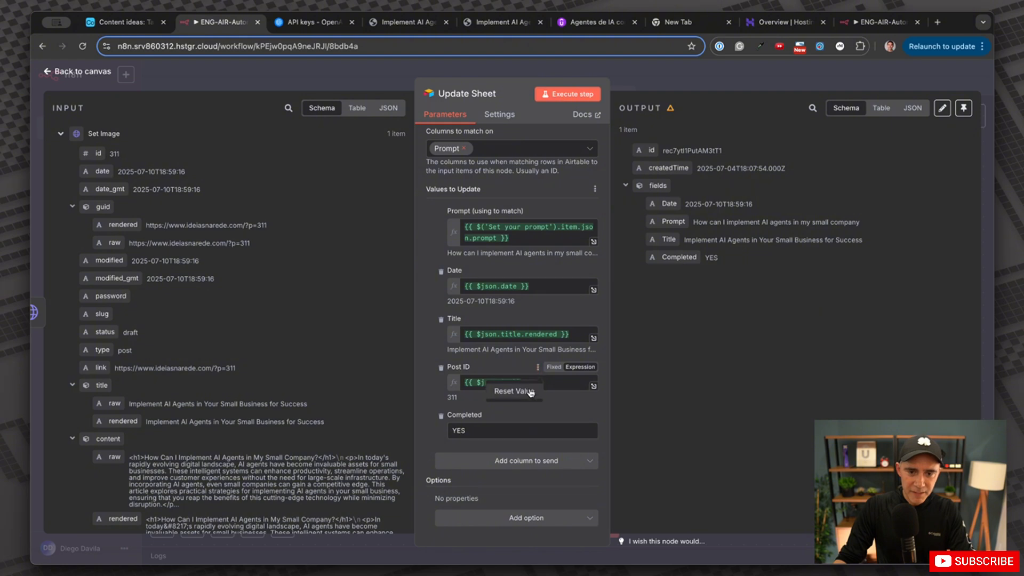
click(532, 392)
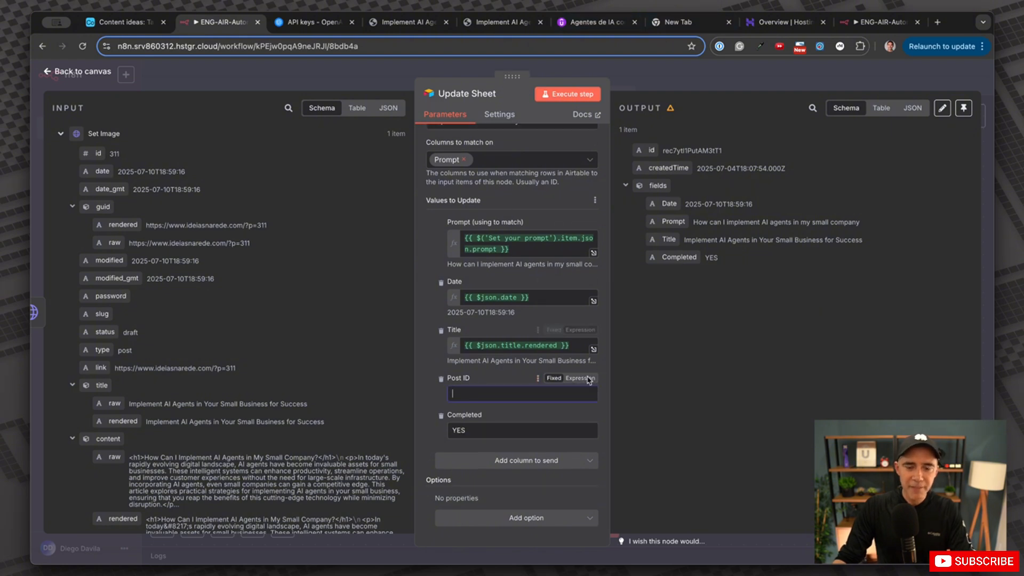
click(664, 72)
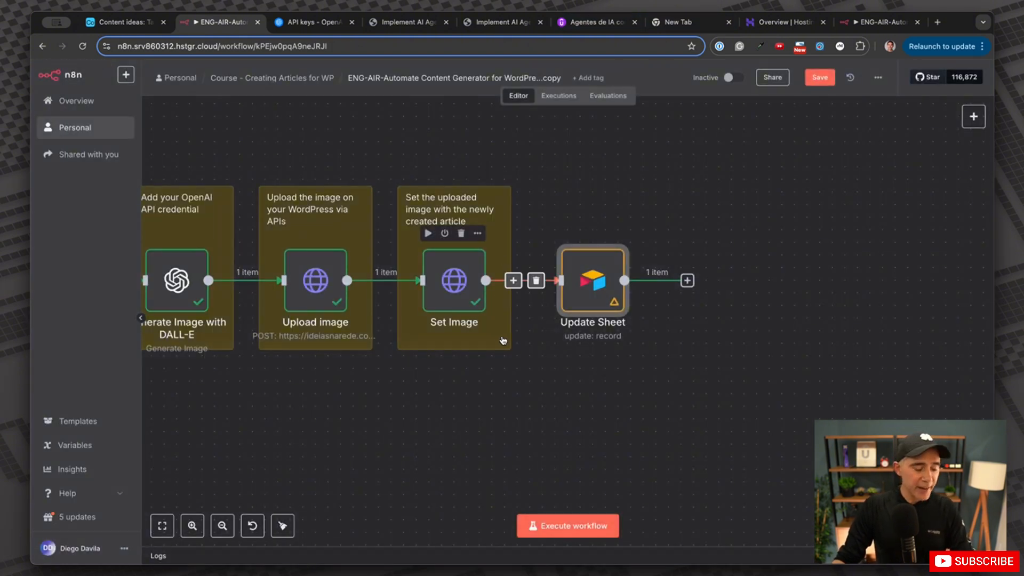
scroll(489, 334, left, 8)
scroll(491, 335, down, 6)
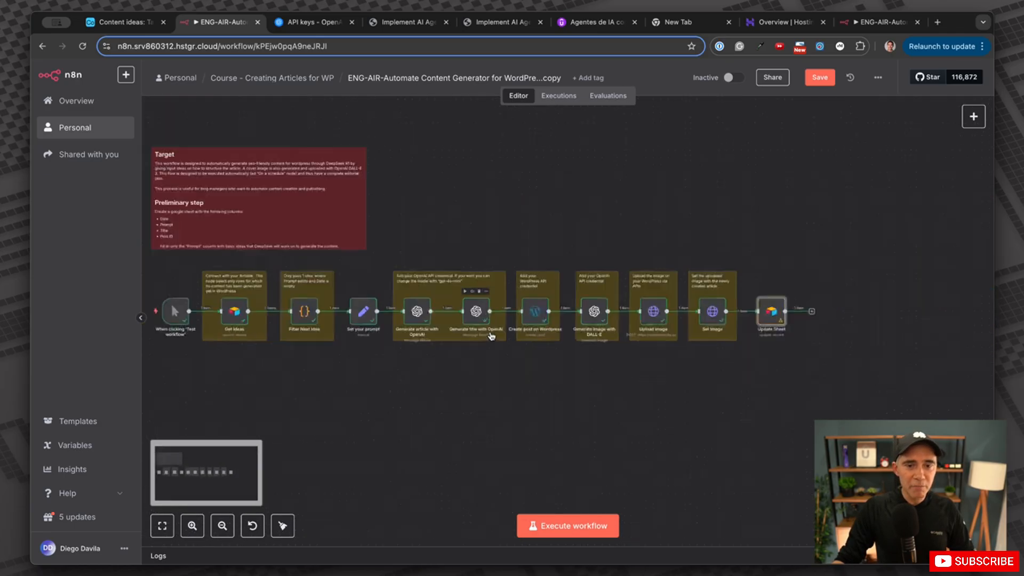
scroll(491, 336, up, 3)
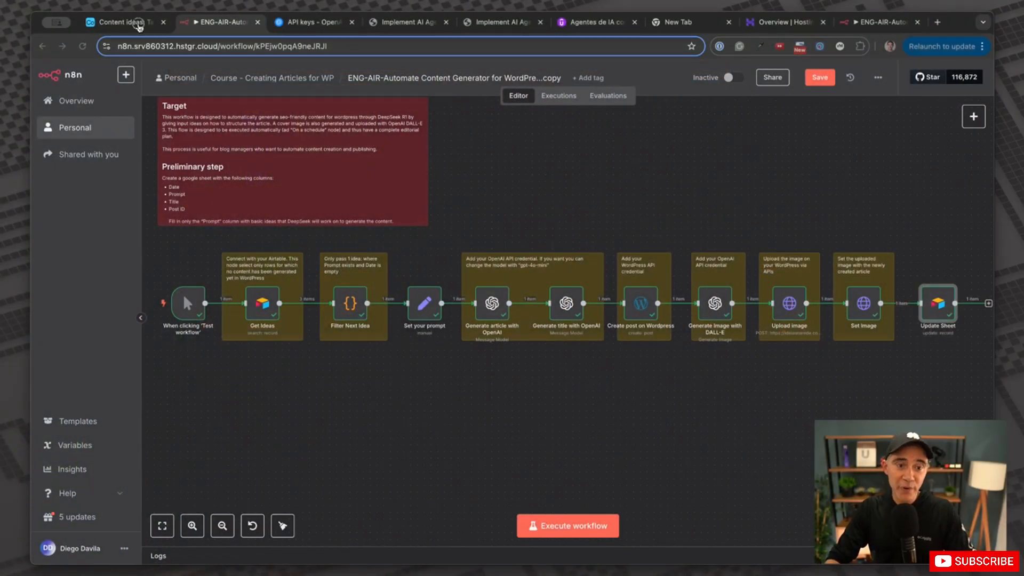
click(136, 22)
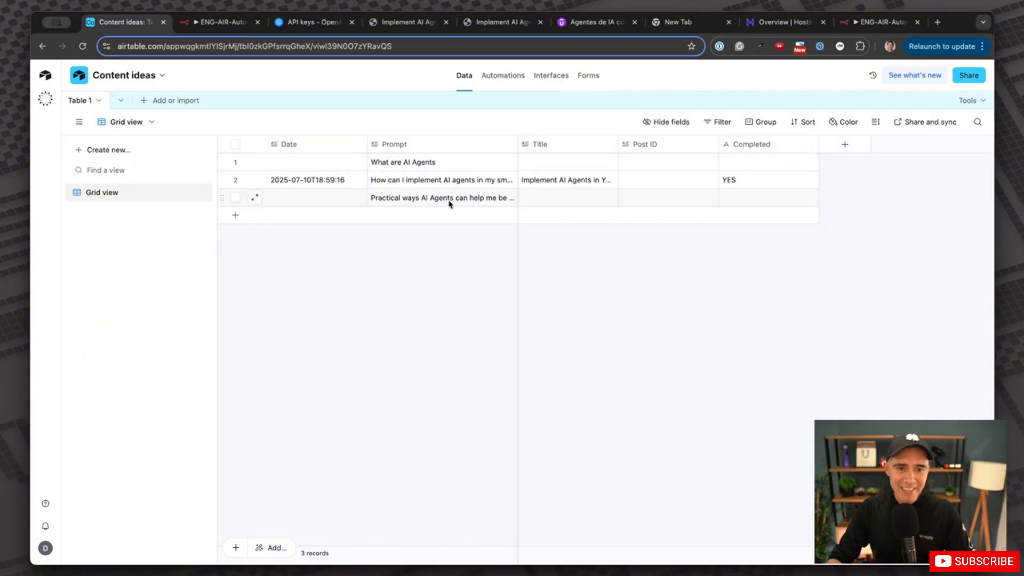
click(209, 24)
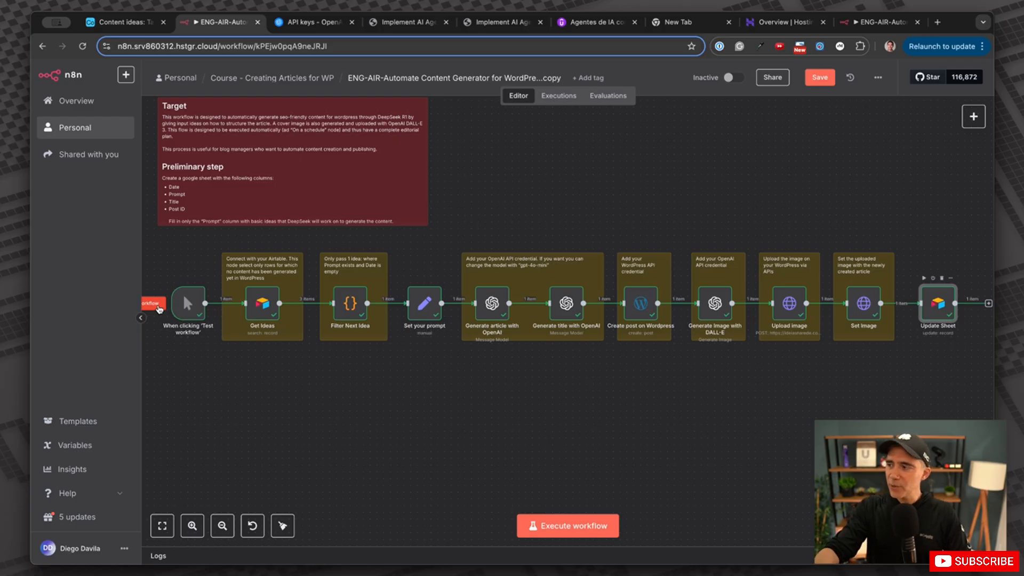
Test-run the entire workflow until every node through Update Sheet succeeds with one output item.
click(159, 308)
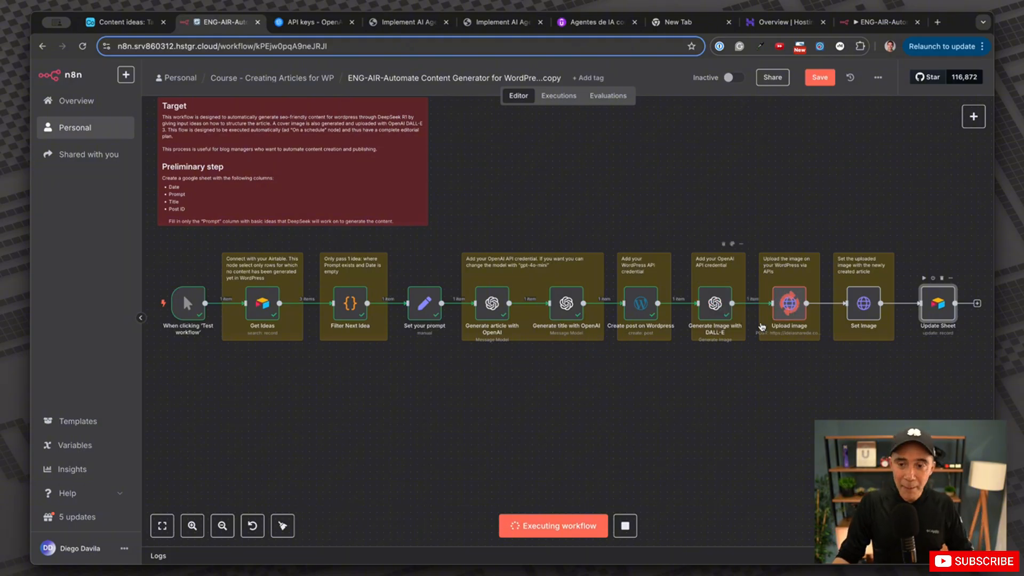
scroll(688, 315, right, 5)
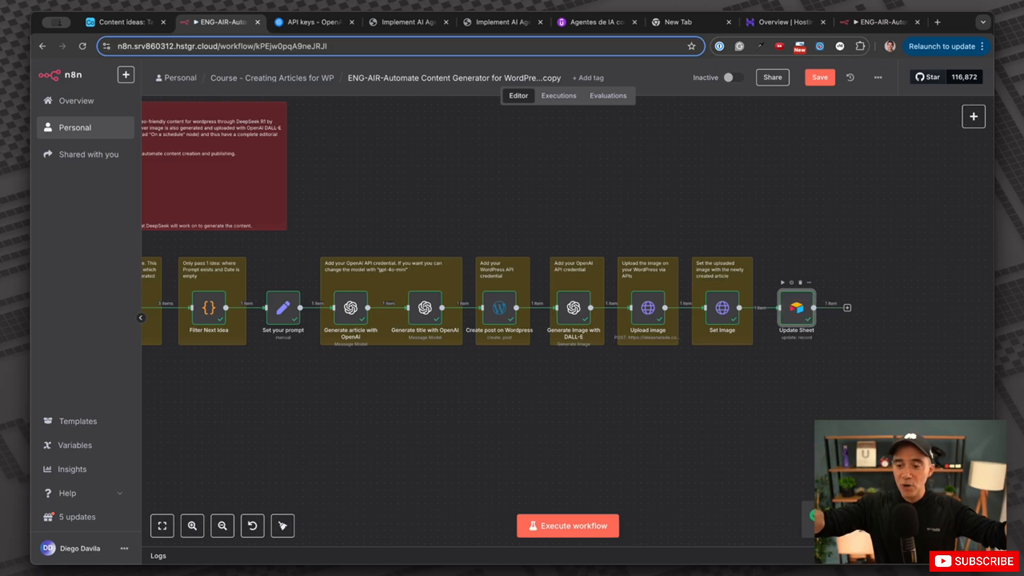
Check row 1's generated title 'AI Agents Explained: Transforming Industries with Intelligence' and Completed YES in Airtable.
click(124, 24)
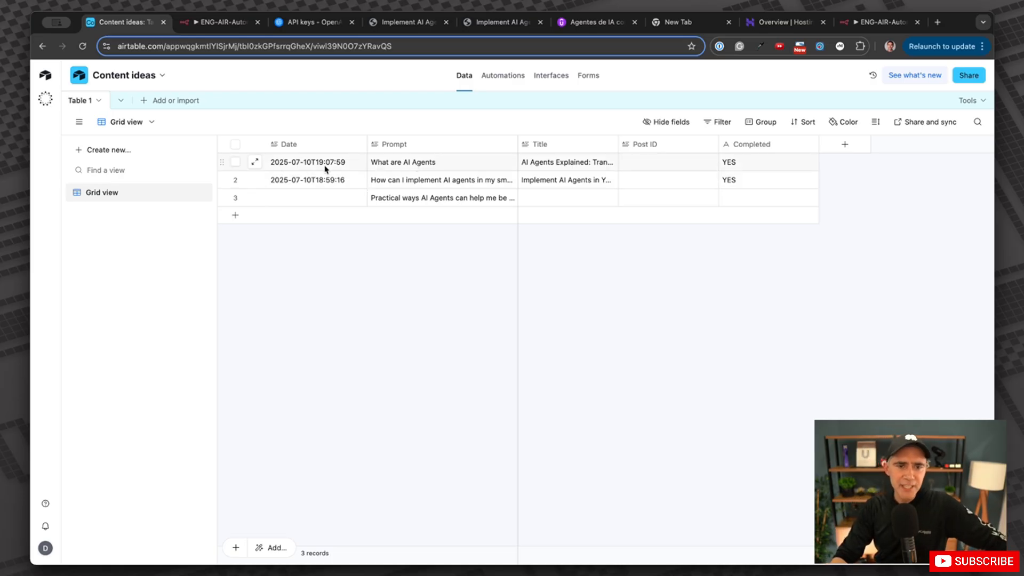
click(532, 169)
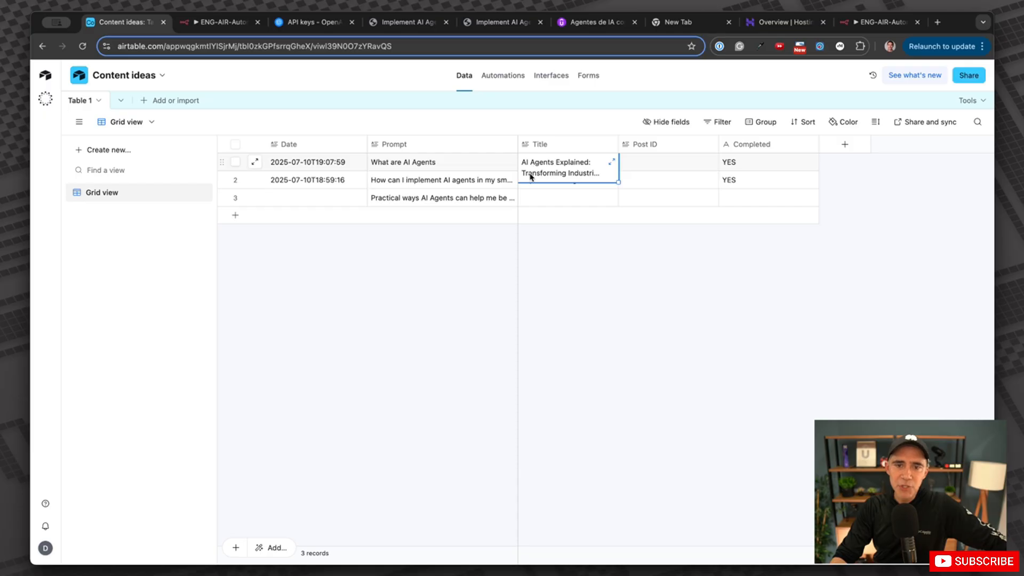
click(589, 174)
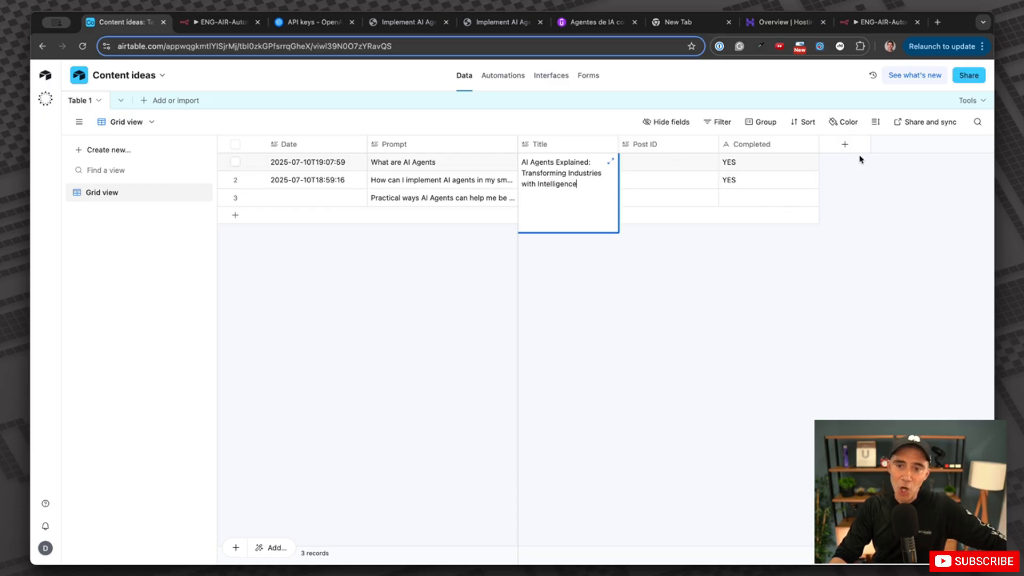
click(841, 167)
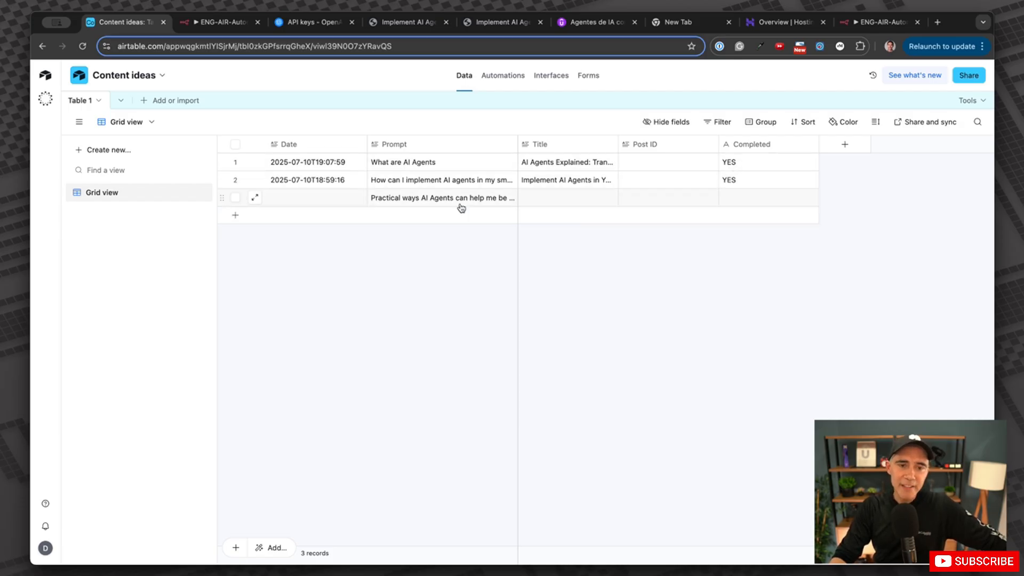
Open the WordPress Posts list and preview the 'AI Agents Explained' draft.
click(408, 25)
click(474, 24)
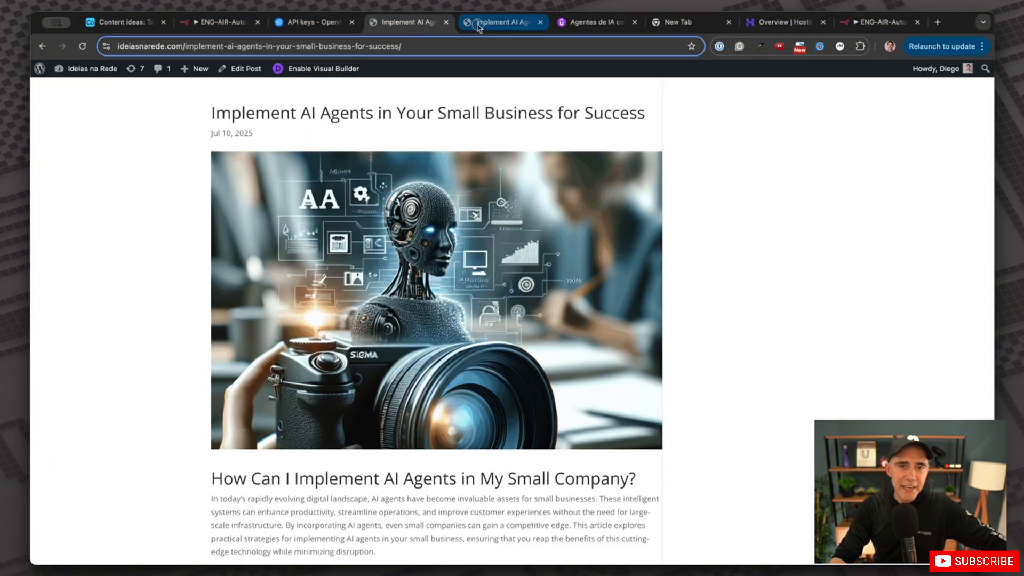
click(401, 24)
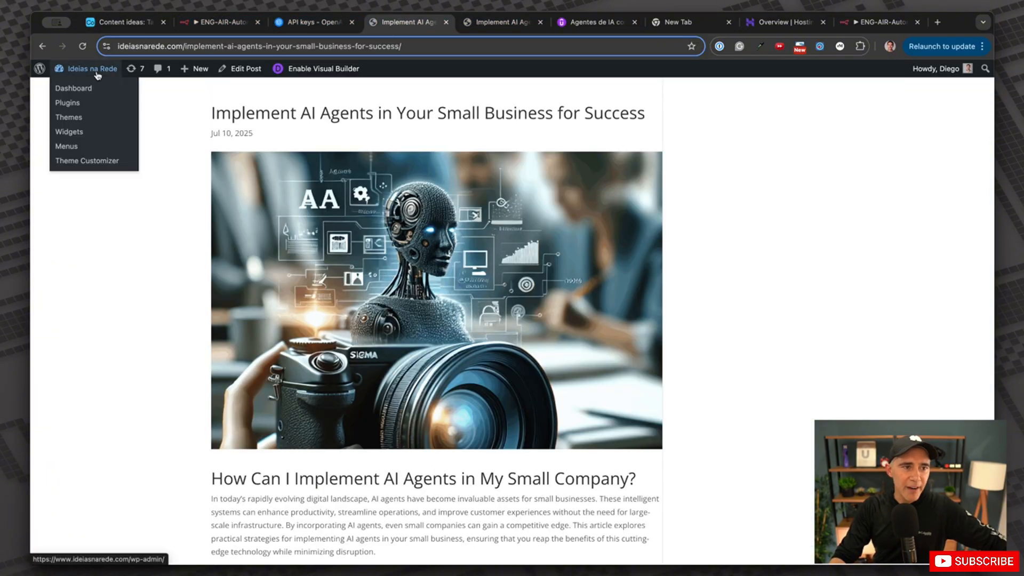
mouse_move(60, 69)
click(63, 89)
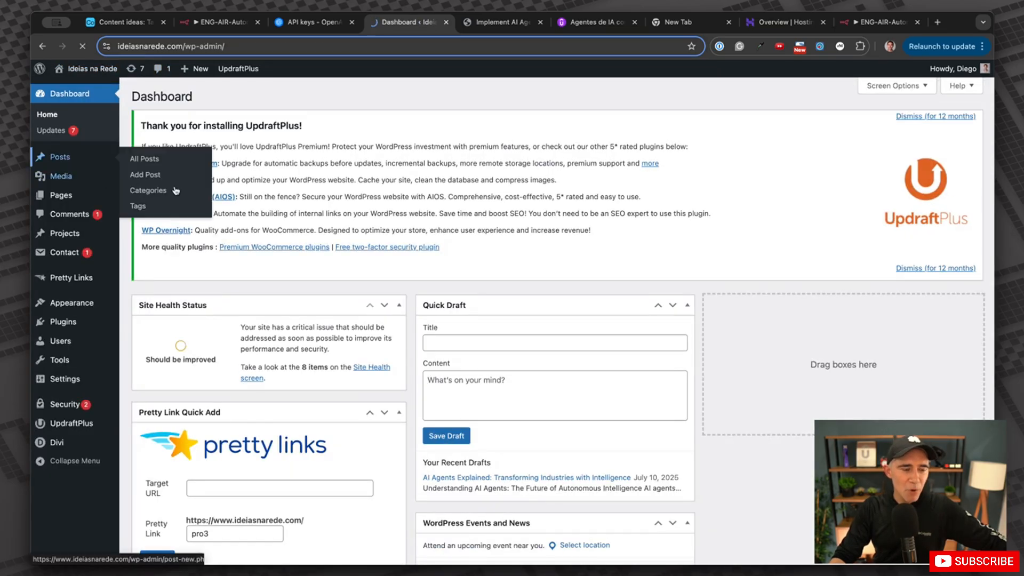
click(60, 159)
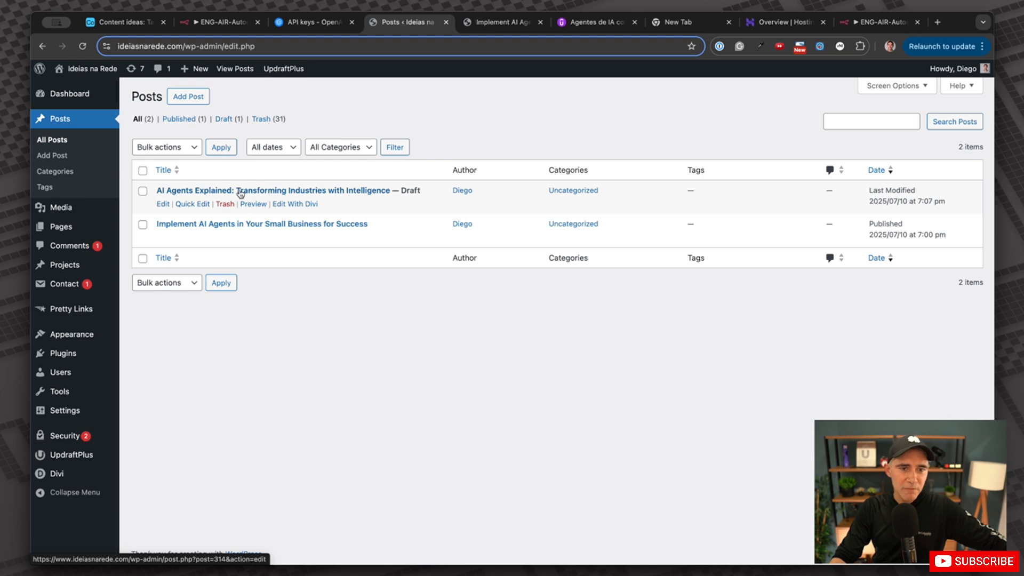
click(254, 205)
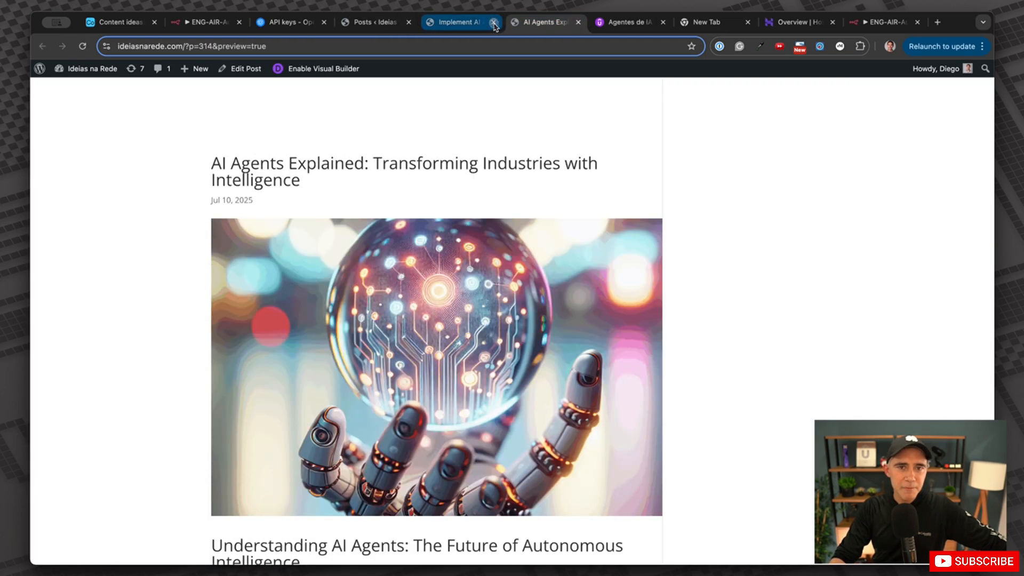
Read through post 314's preview, its cover image and full article, then go back to n8n.
click(494, 22)
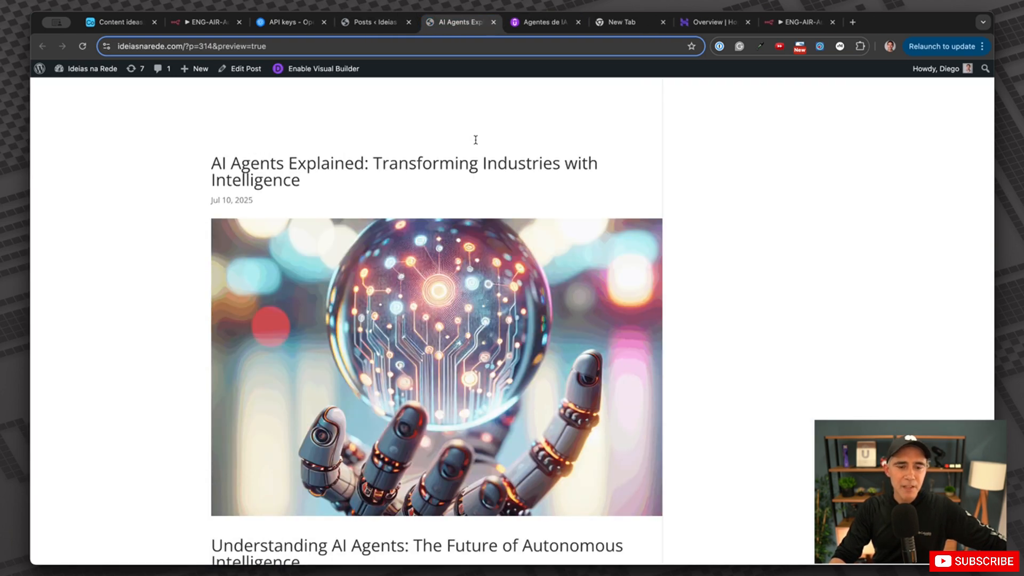
drag(239, 162, 474, 167)
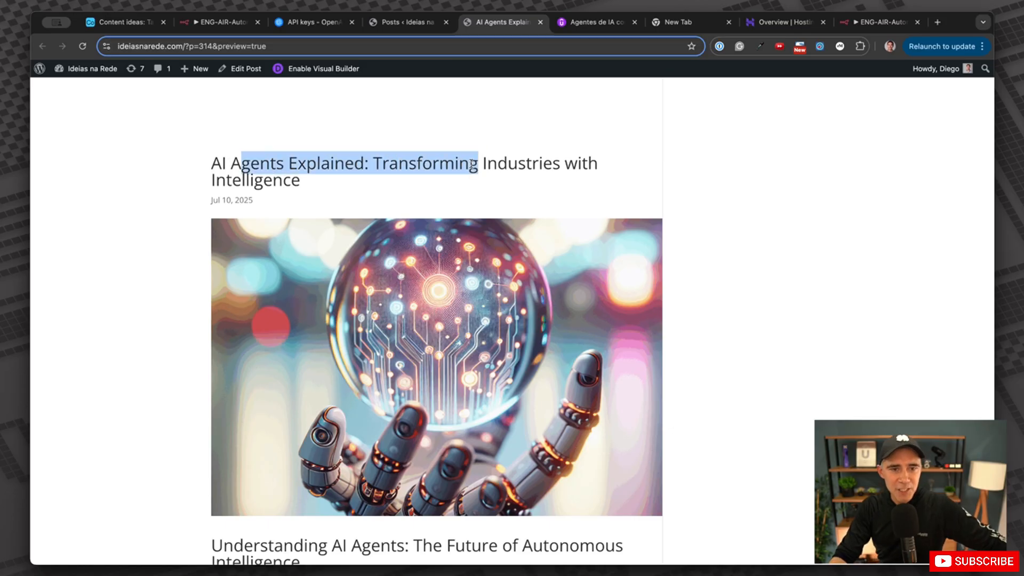
triple_click(245, 154)
scroll(484, 184, down, 3)
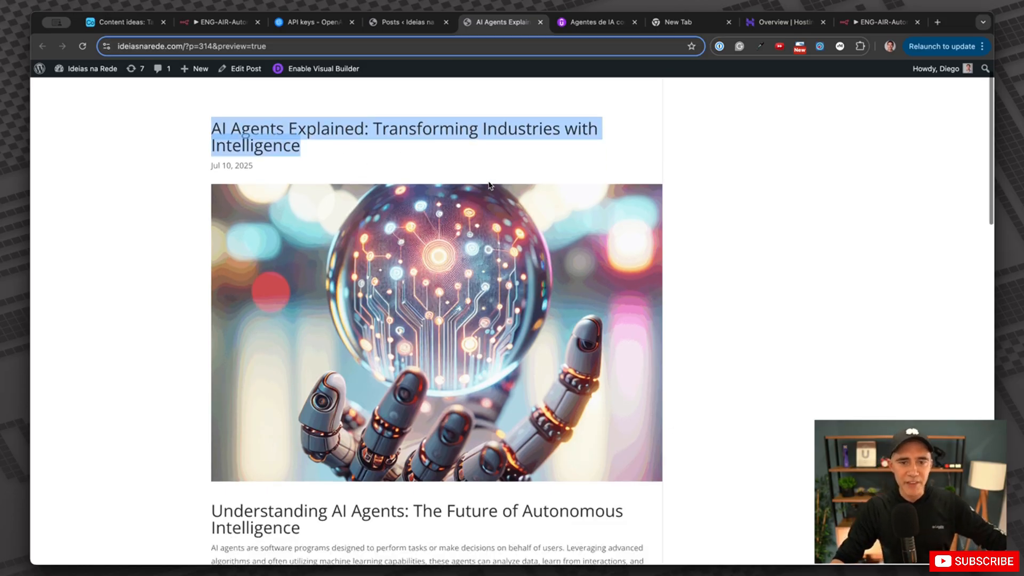
scroll(428, 288, down, 6)
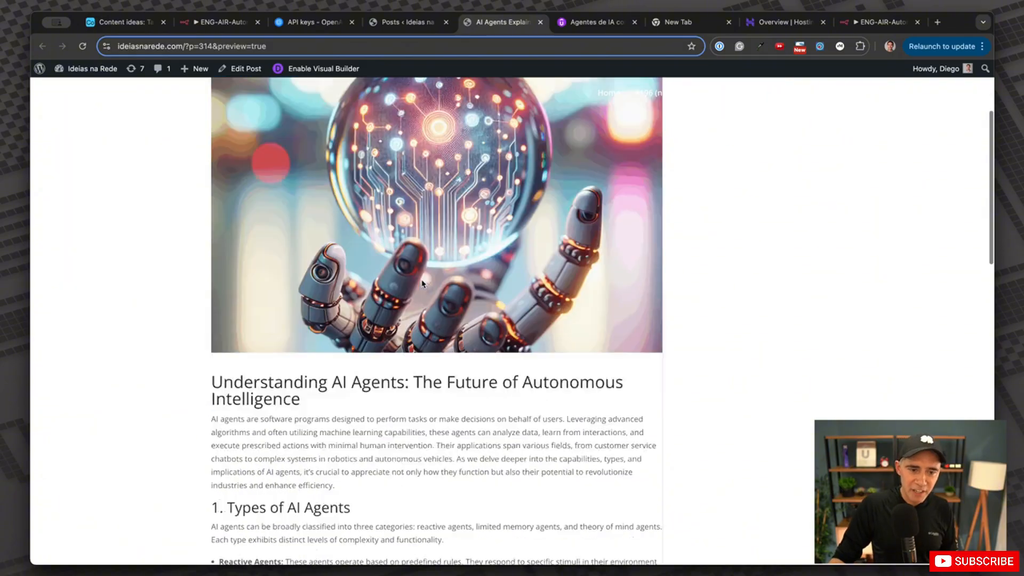
scroll(327, 281, down, 2)
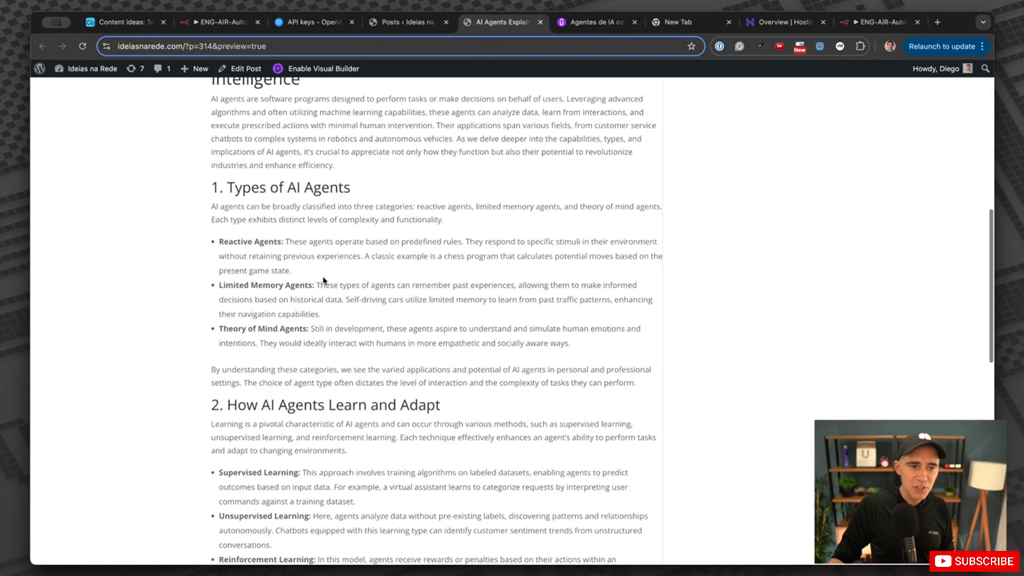
drag(246, 192, 368, 286)
drag(278, 406, 421, 405)
scroll(450, 392, down, 7)
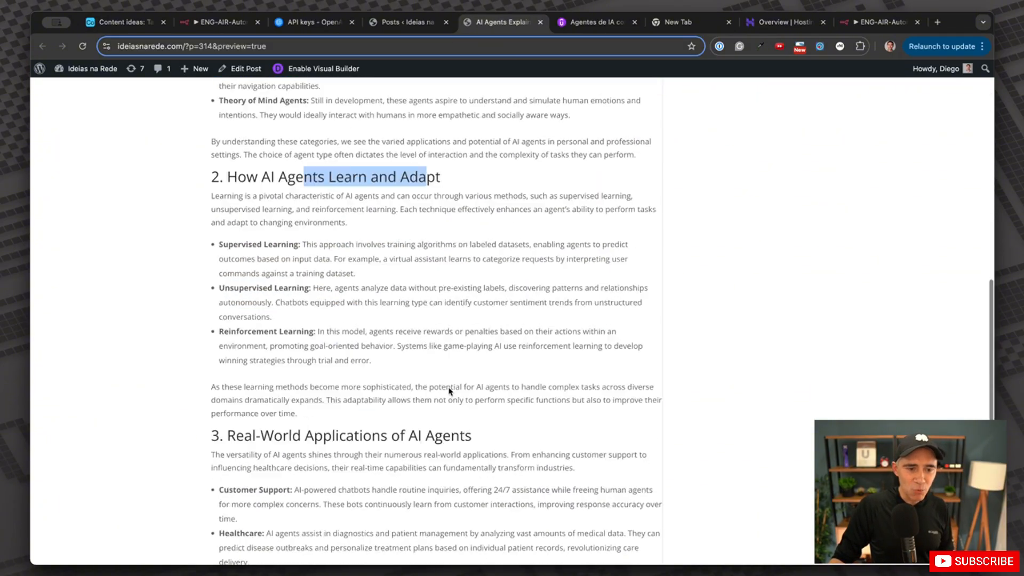
scroll(440, 386, down, 6)
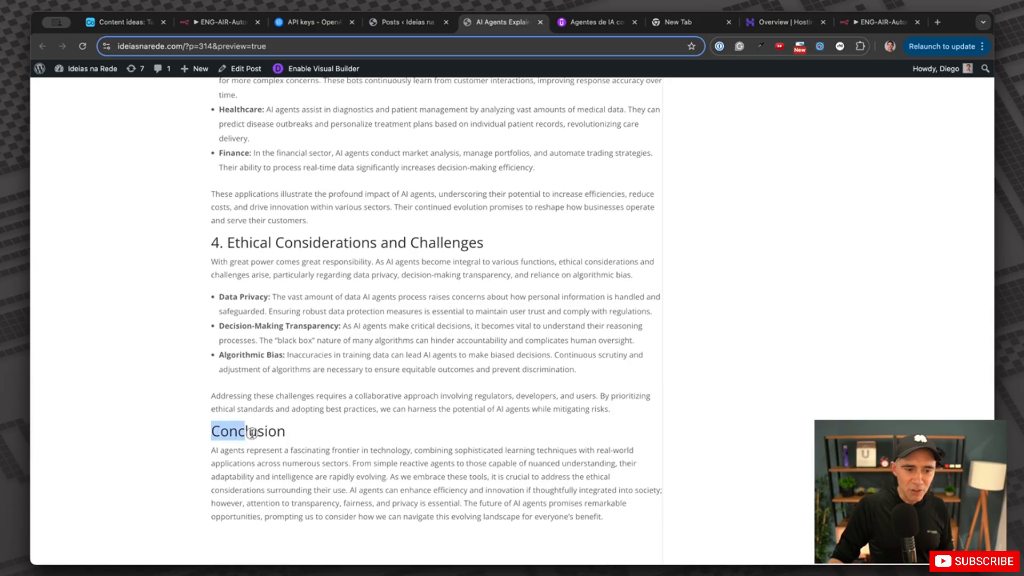
drag(253, 433, 276, 121)
scroll(346, 187, up, 4)
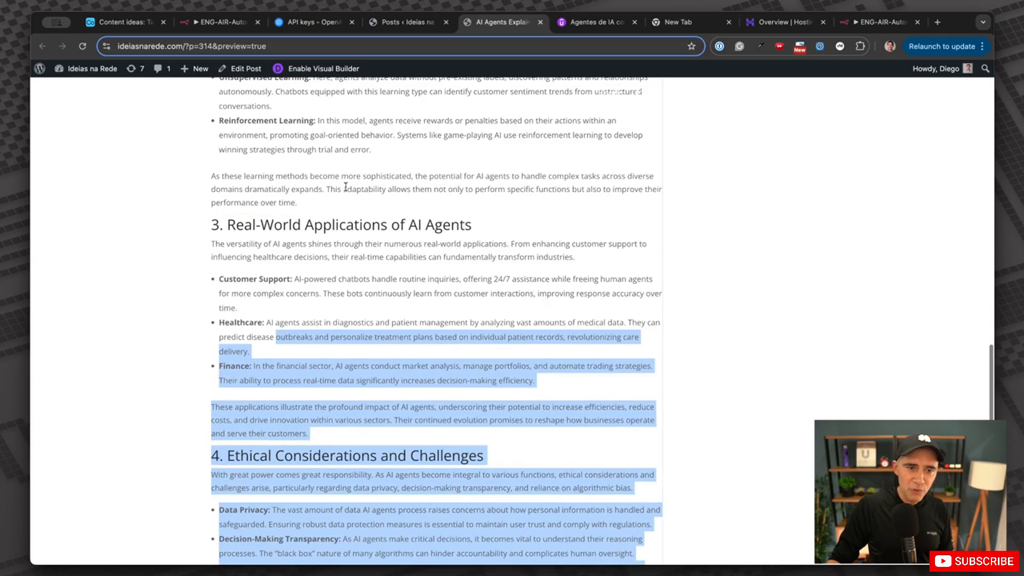
scroll(345, 187, up, 15)
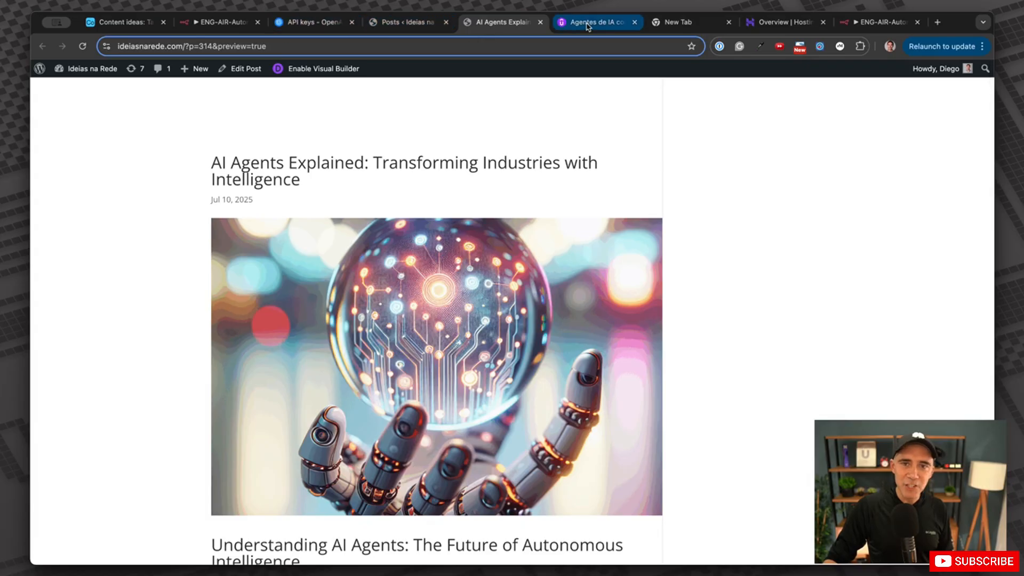
click(222, 28)
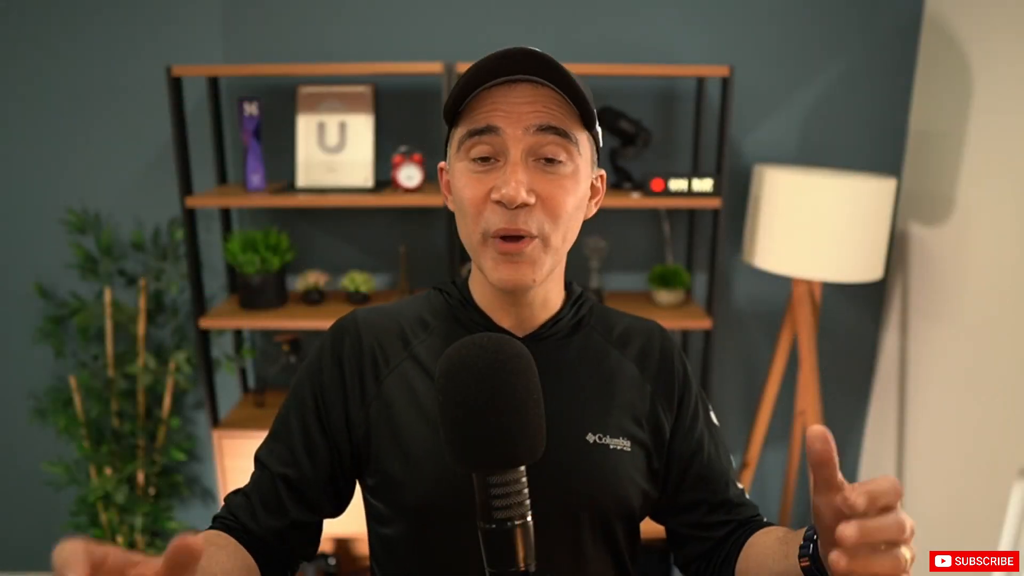